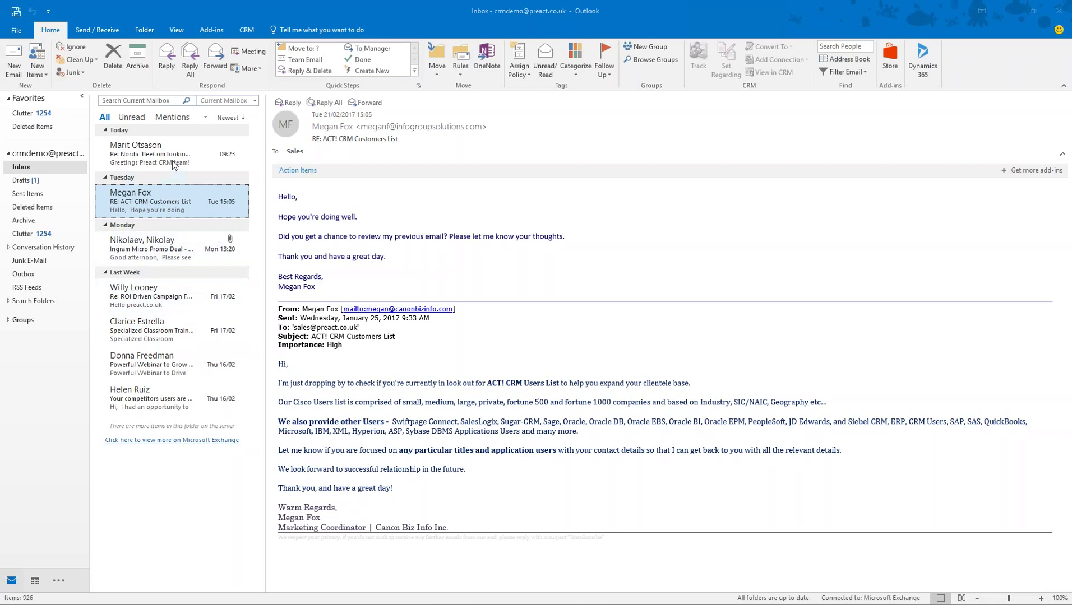
Step: Browse the inbox and open 'Your competitors users are yours' with its Dynamics 365 lead pane
left_click(160, 258)
key("Down")
left_click(168, 247)
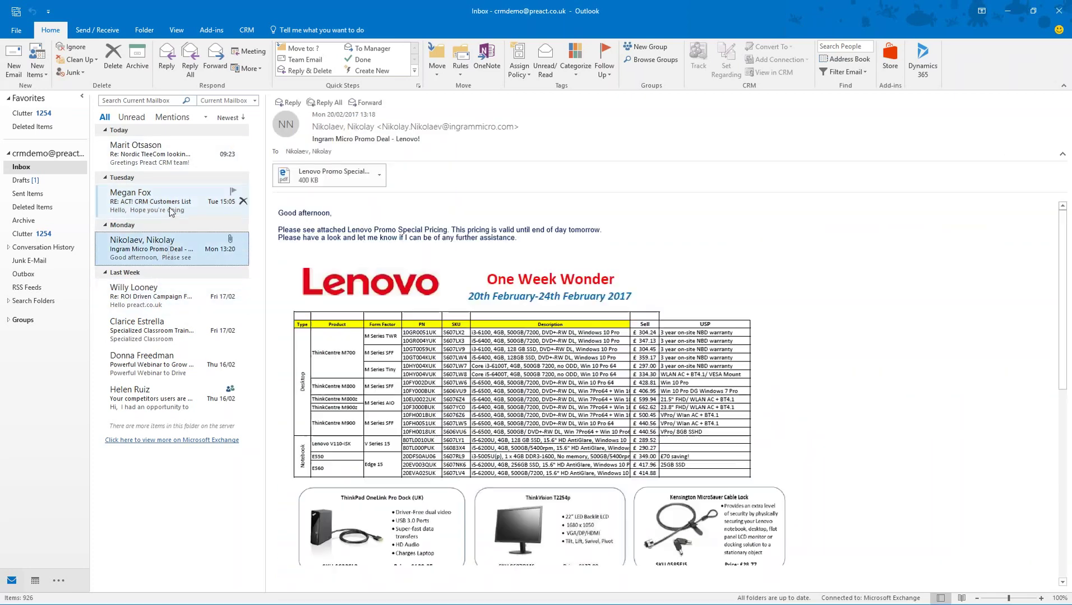
left_click(170, 207)
left_click(164, 163)
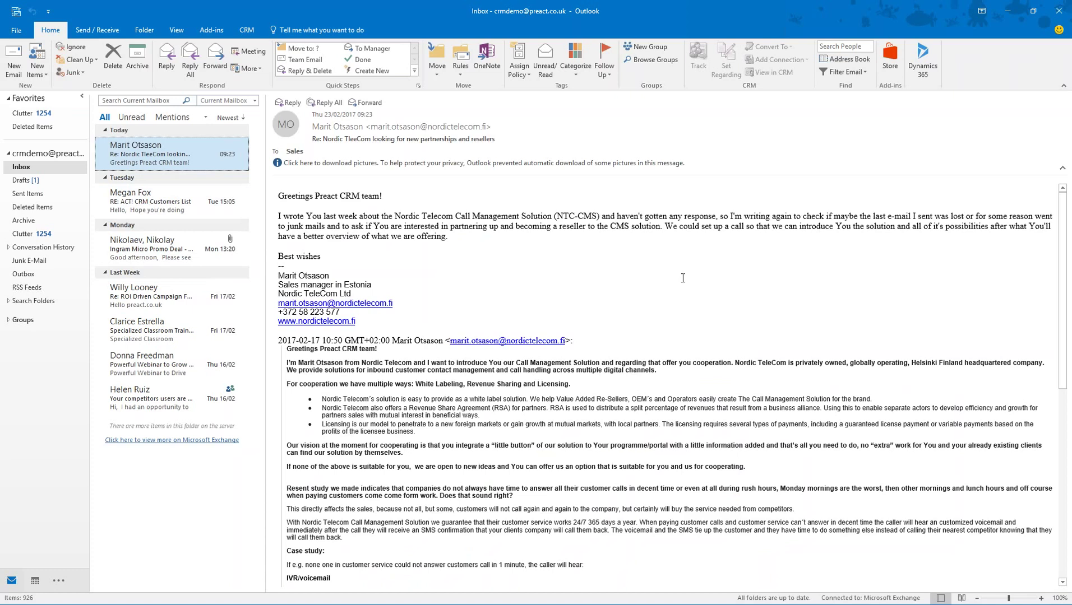
left_click(180, 204)
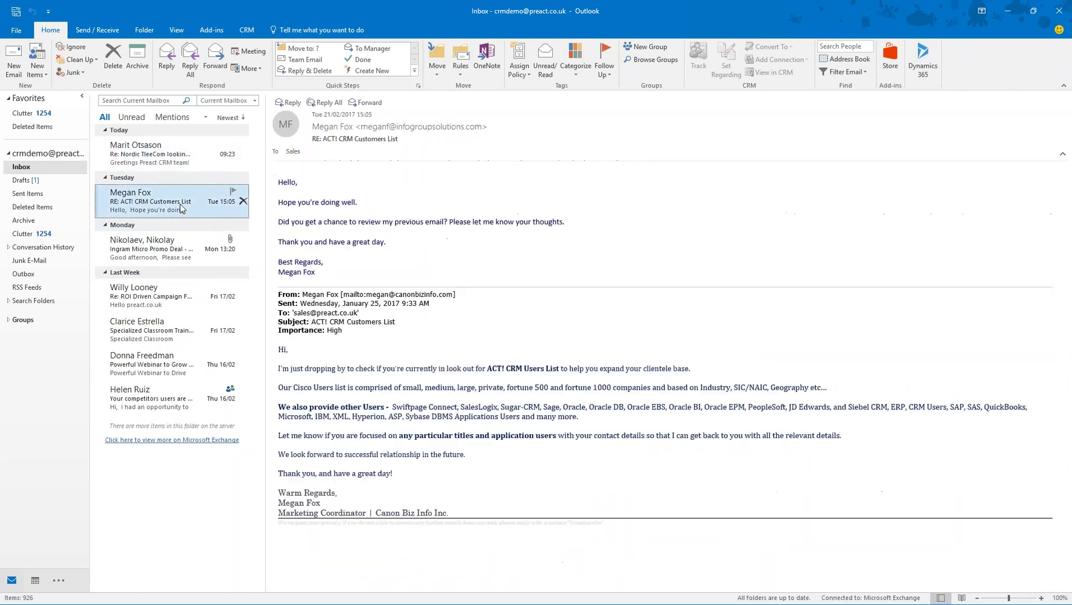
left_click(164, 402)
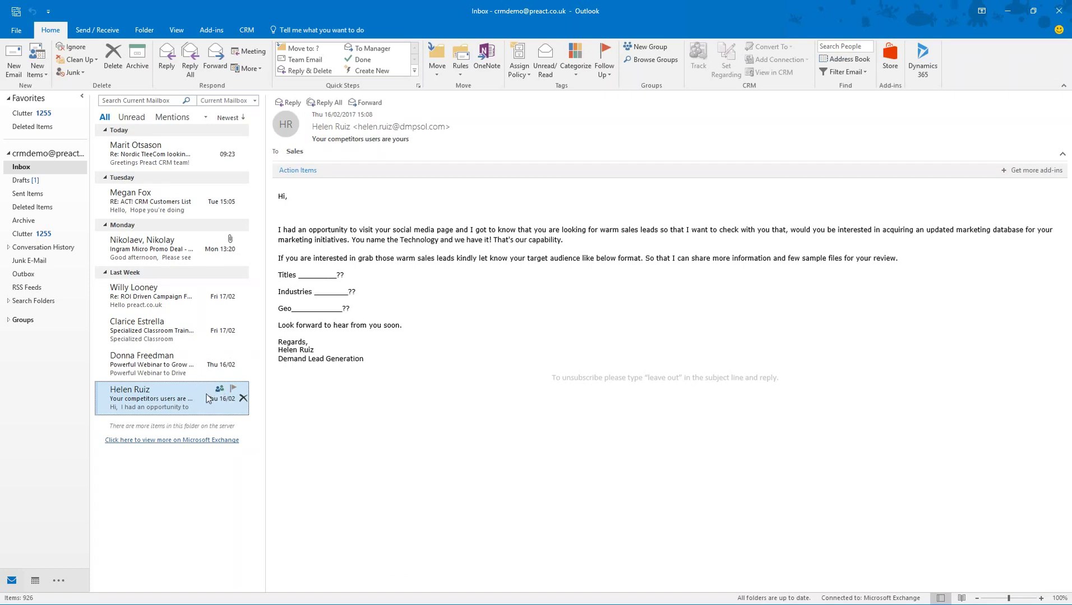
left_click(912, 70)
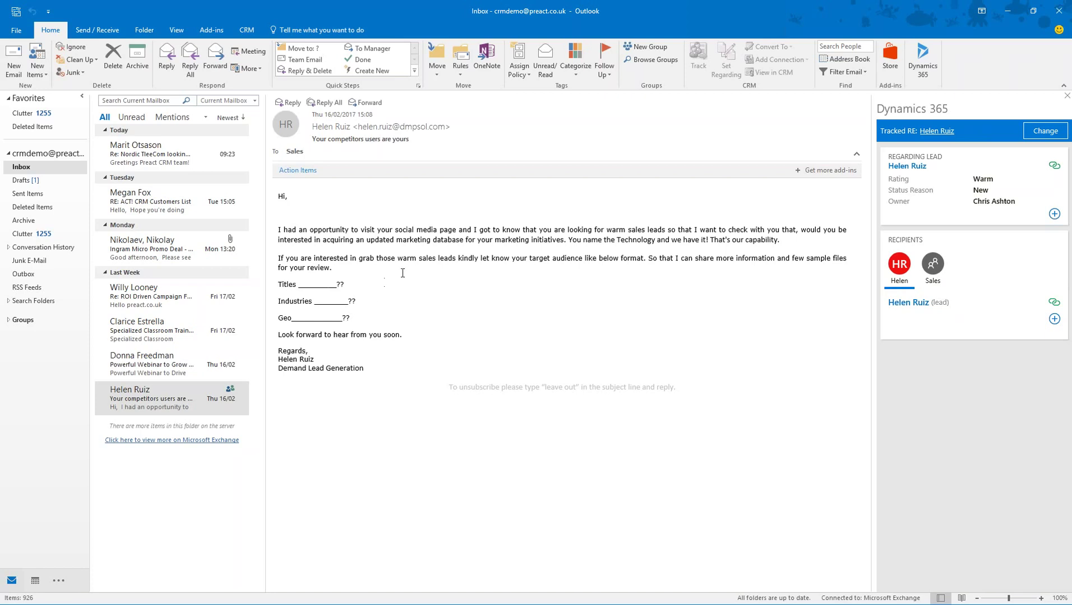
Step: Start a new lead for the Nordic TeleCom email's sender through Add To Dynamics 365 > Lead
left_click(160, 163)
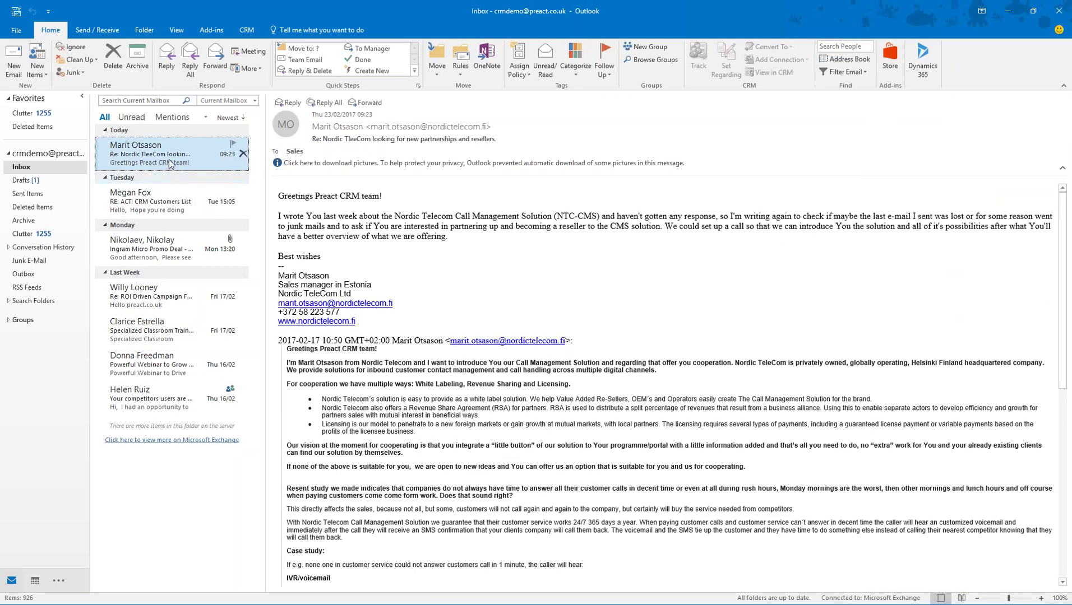
left_click(922, 59)
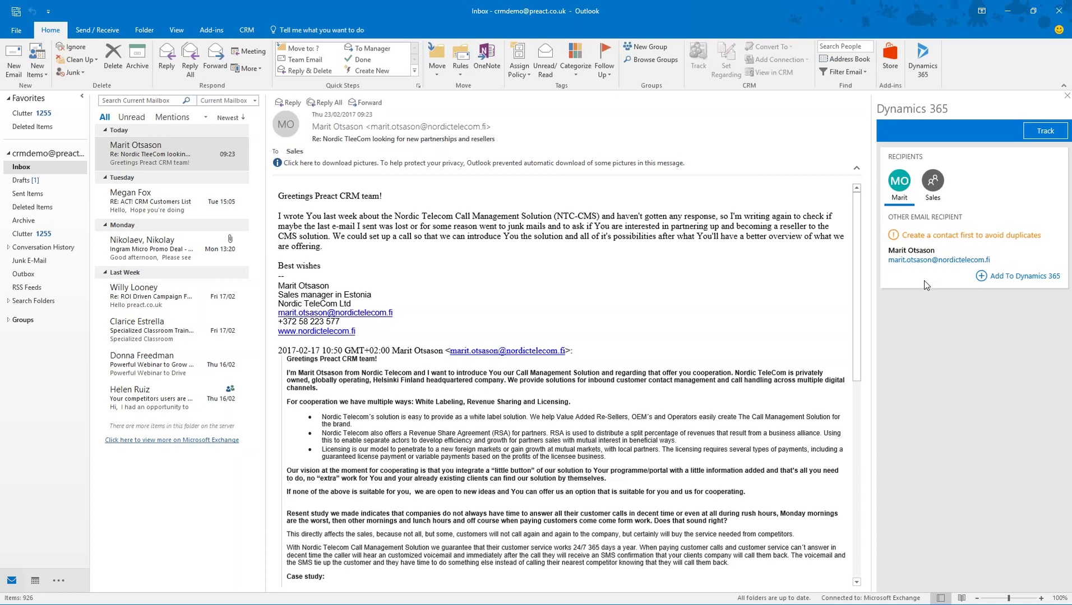
left_click(1023, 281)
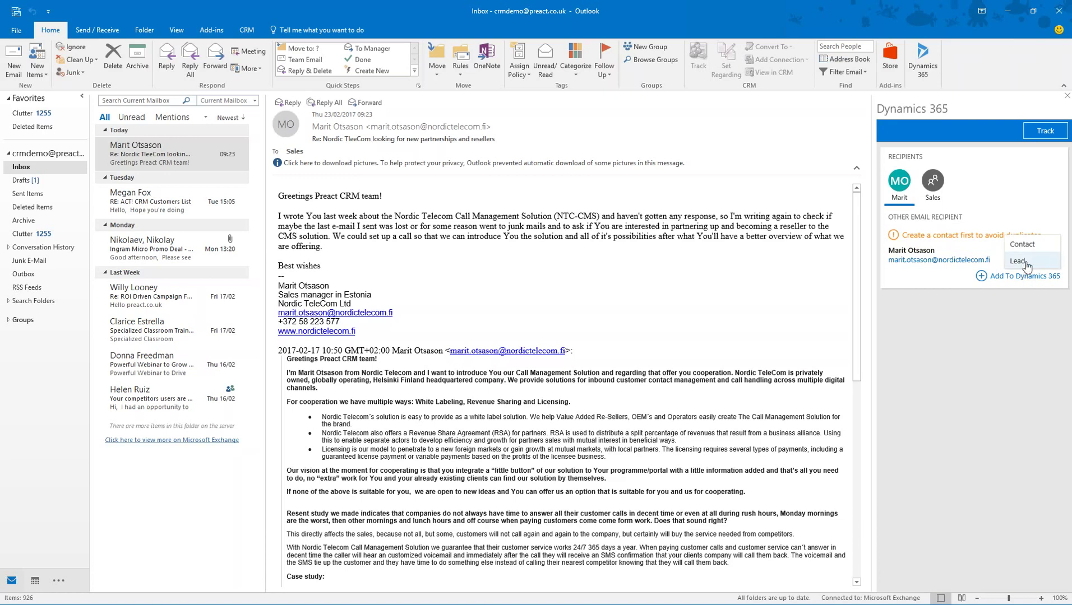
left_click(1027, 267)
left_click(981, 252)
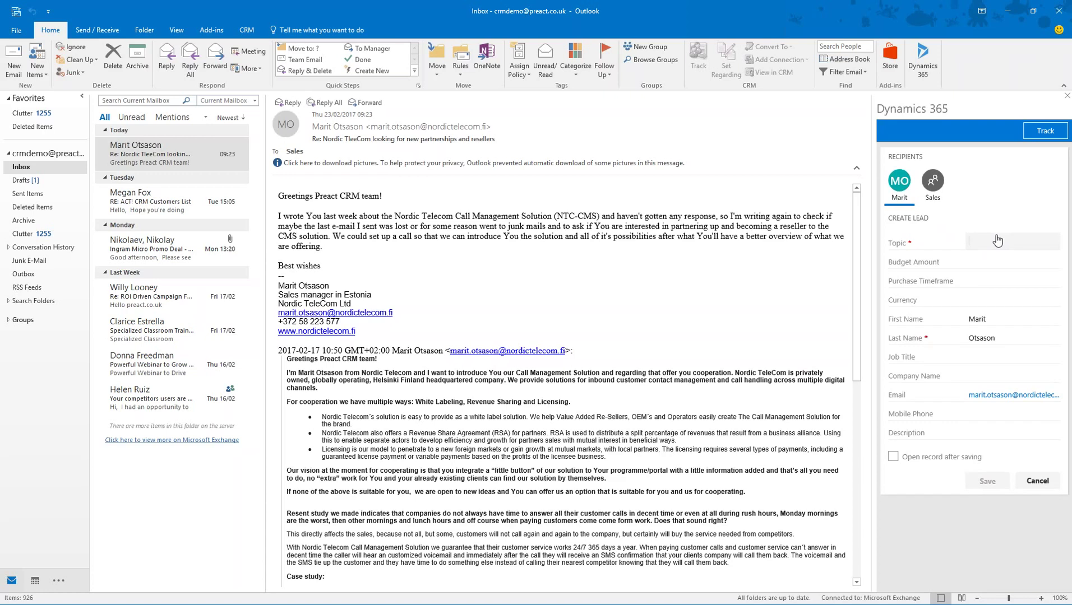
Step: Enter topic 'Call management' and company 'Nordic Telecom' in the Create Lead form and save it
type("Call mnagement")
left_click(991, 242)
type("a")
left_click(984, 376)
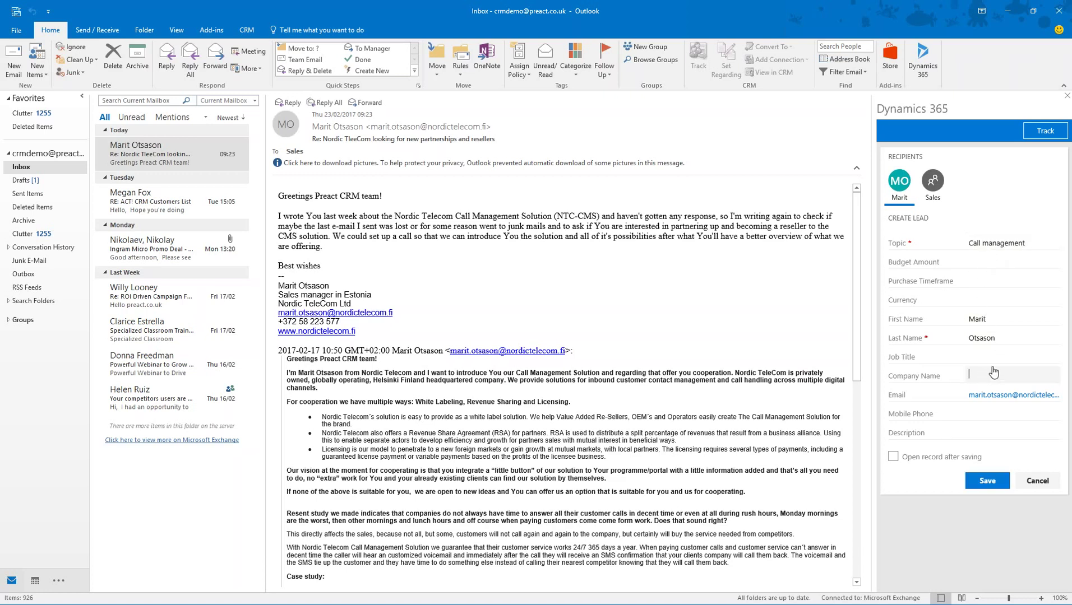
type("Nordic Telecom")
left_click(988, 482)
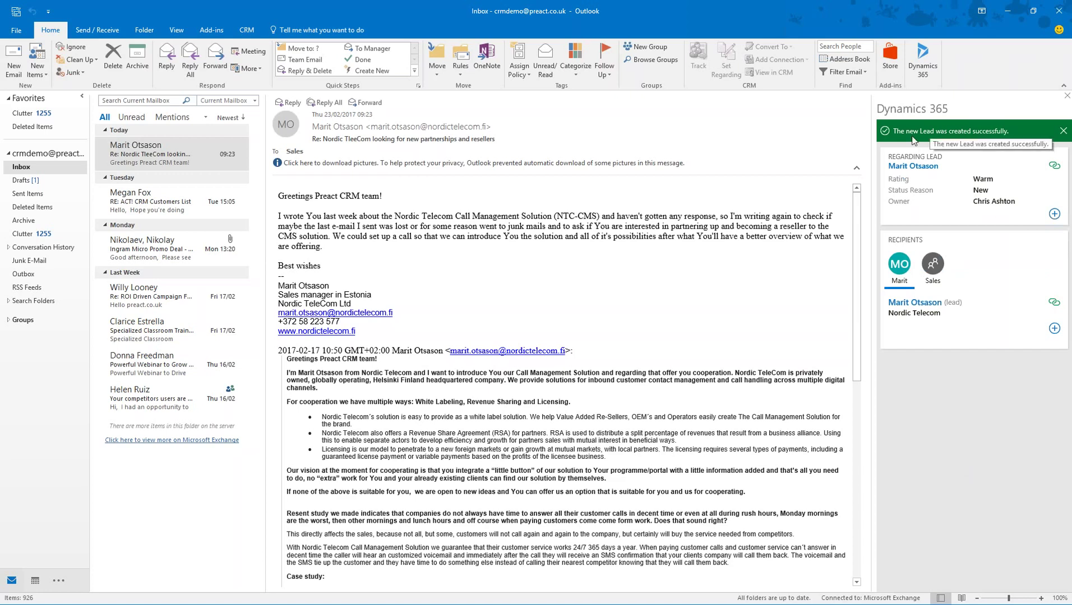
Step: Dismiss the lead-created banner, recheck the Nordic TeleCom email, and view ACT! CRM email's Dynamics details
left_click(1063, 131)
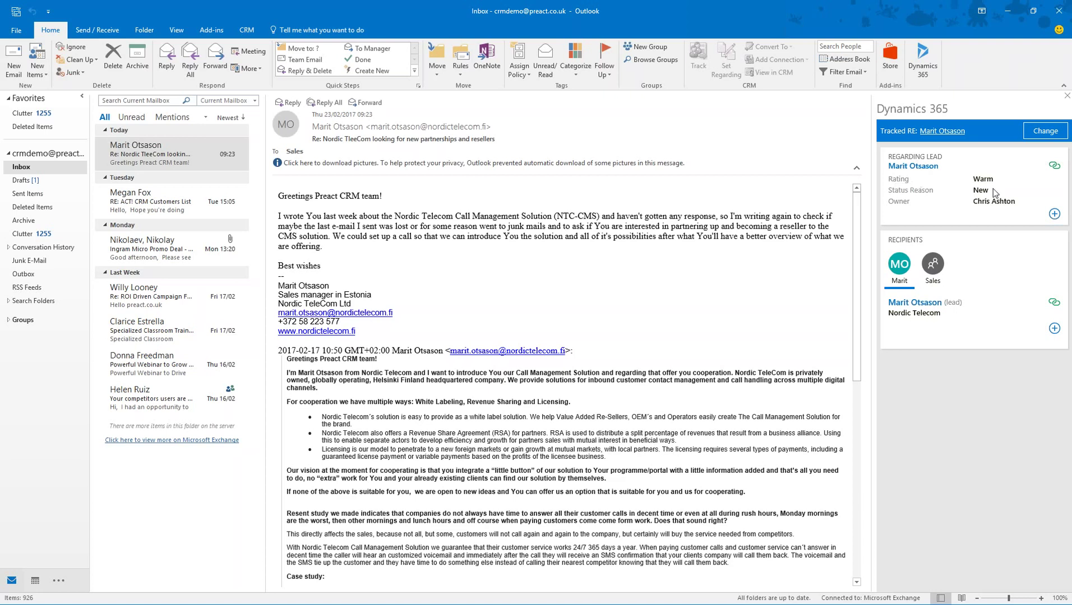
left_click(127, 197)
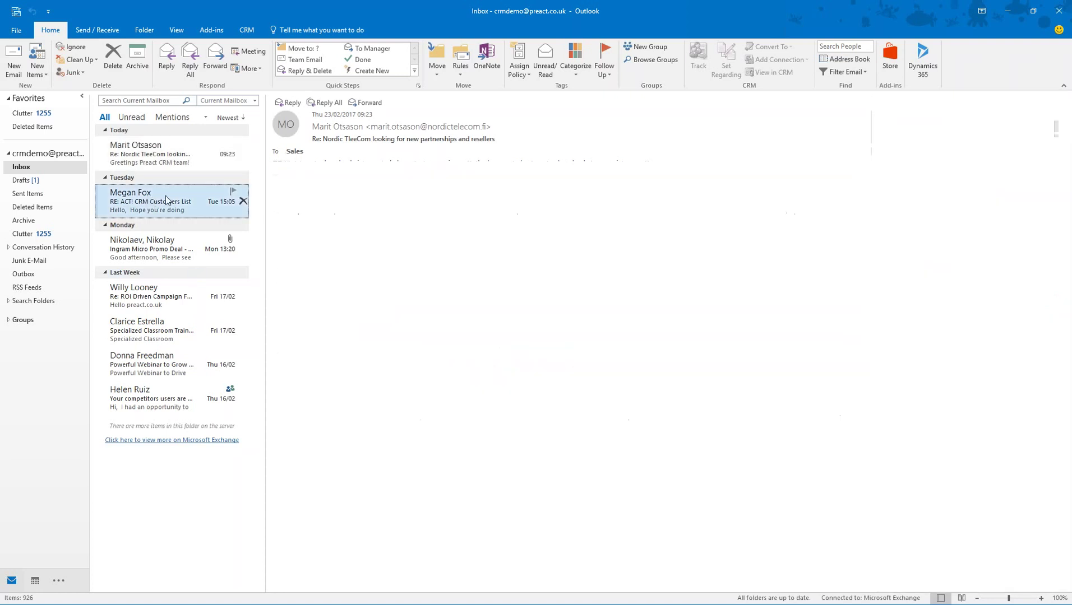
left_click(160, 154)
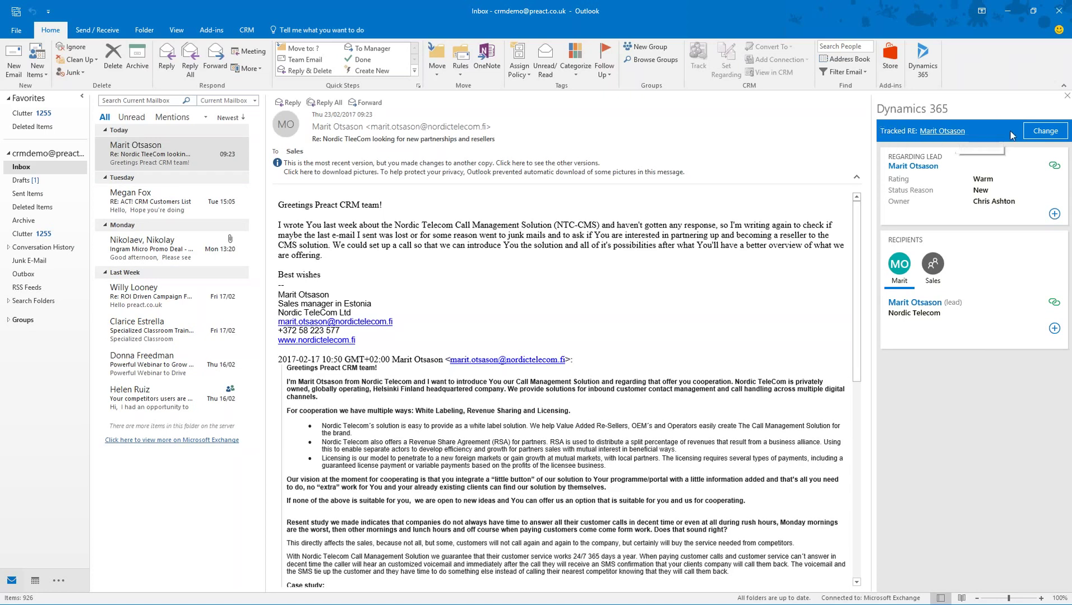
left_click(185, 190)
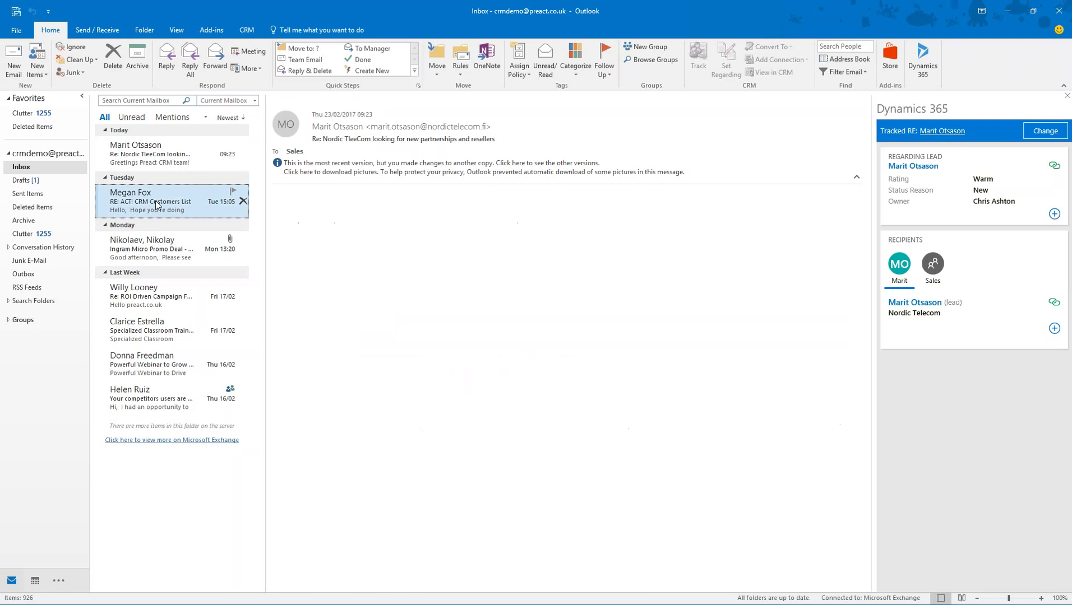
left_click(923, 58)
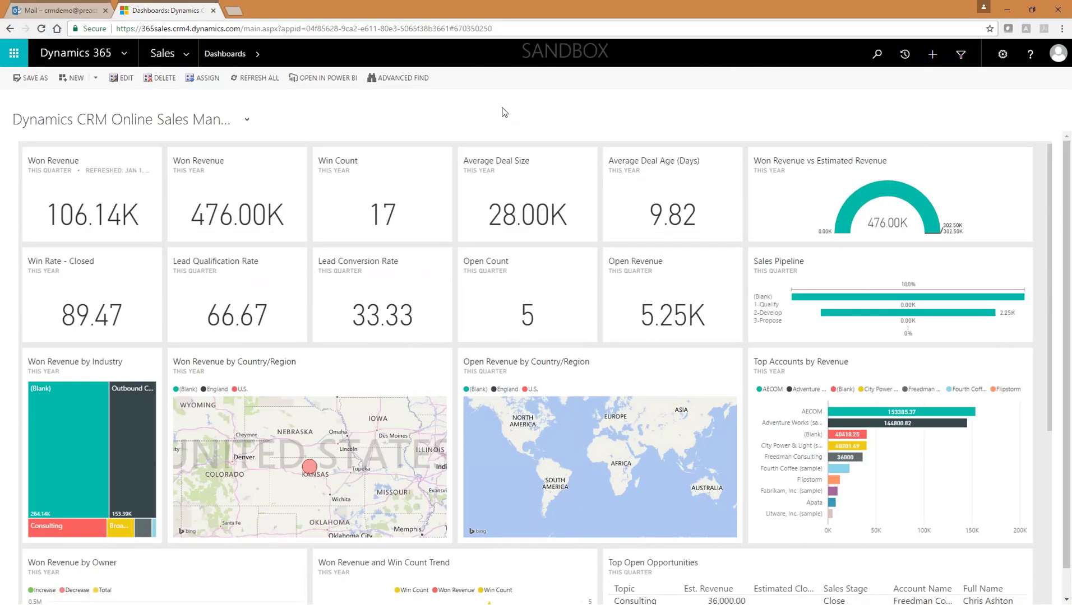
Step: Close the Mail tab, scroll through the sales manager dashboard, and open it in Power BI
left_click(105, 10)
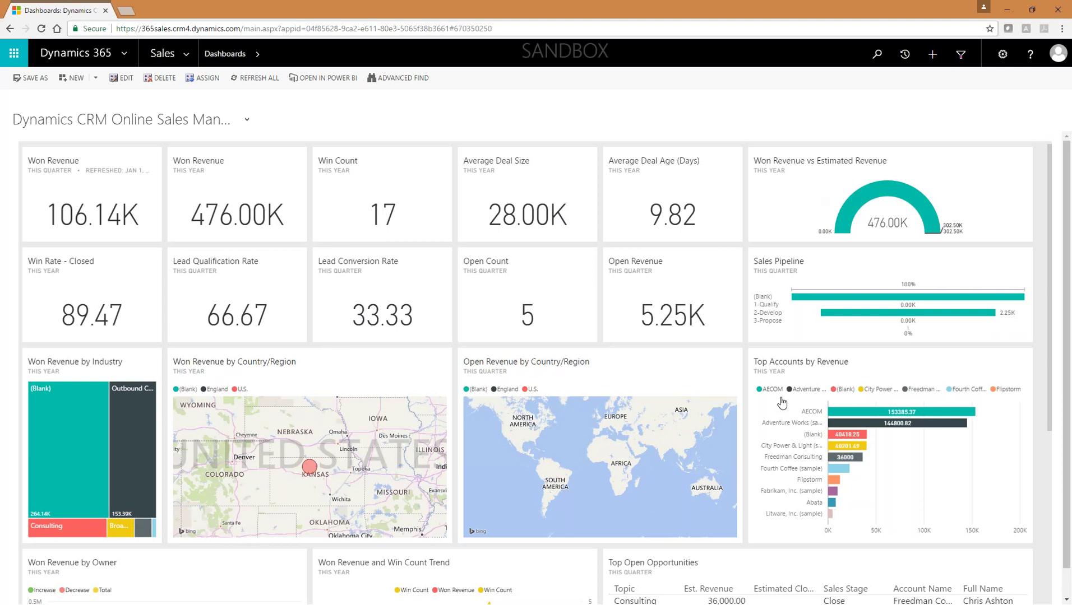
scroll(781, 401, "down", 5)
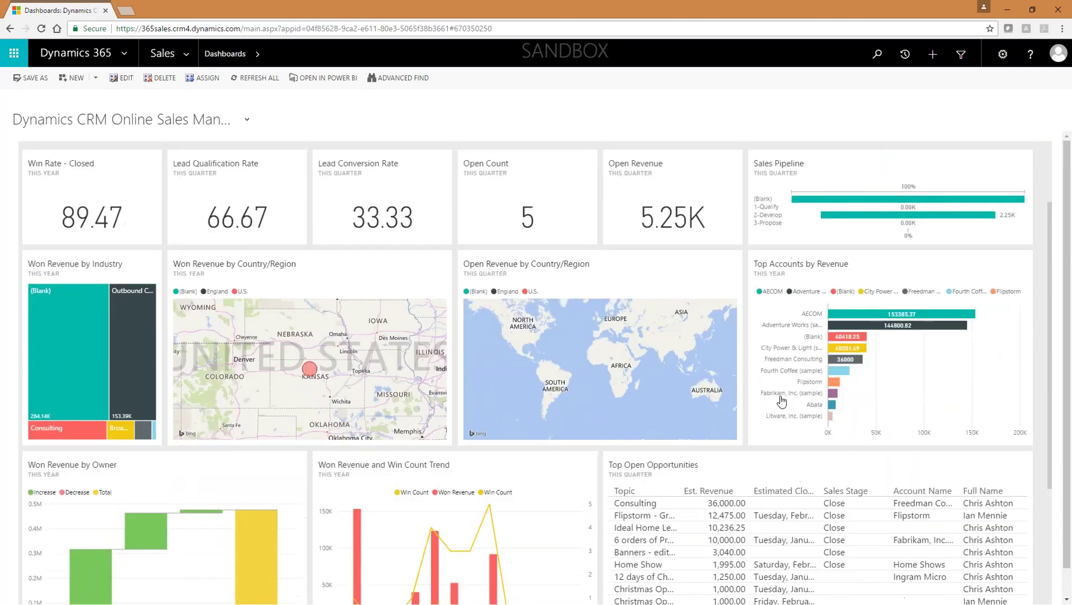
scroll(550, 335, "up", 5)
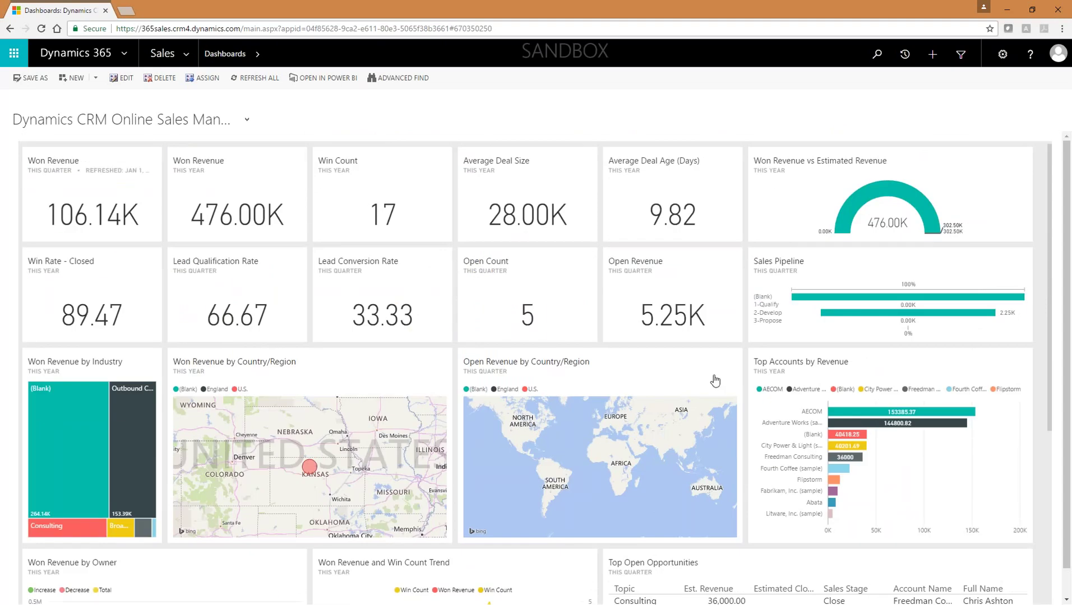
scroll(388, 437, "down", 5)
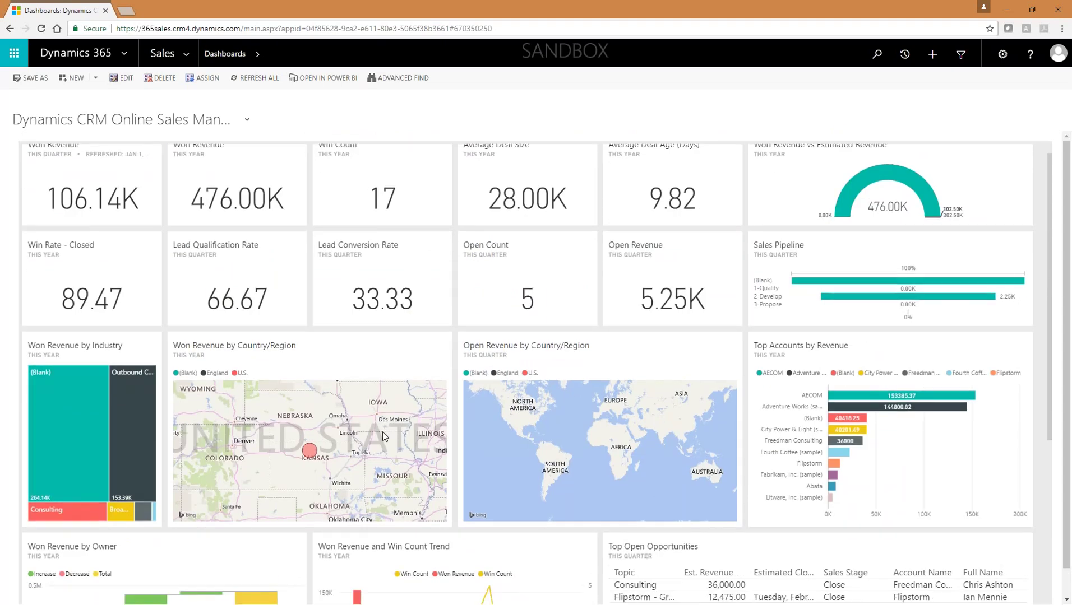
scroll(383, 373, "up", 5)
left_click(323, 78)
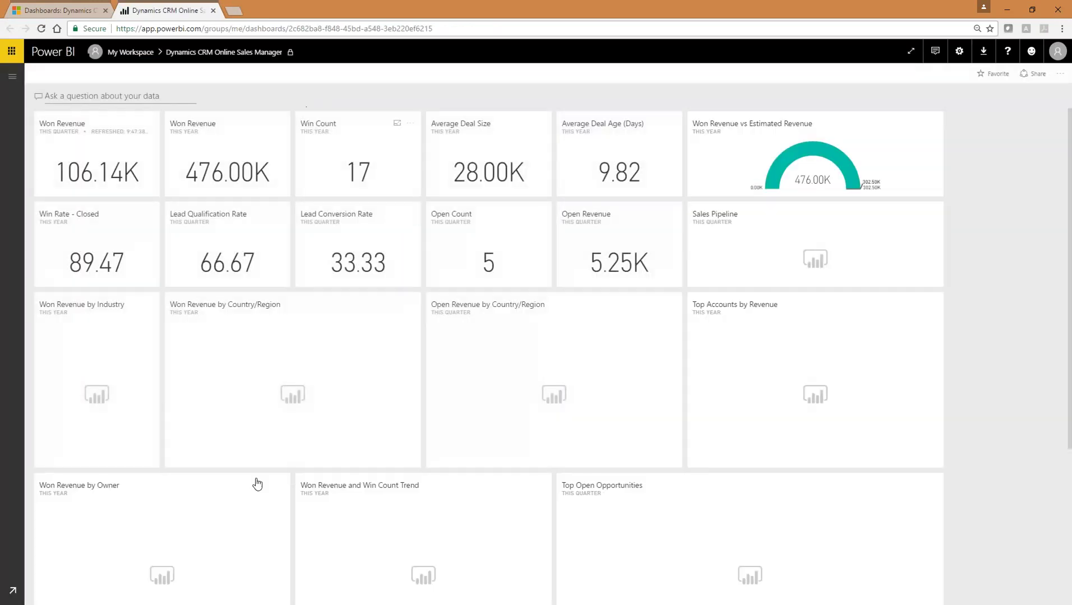
Step: Cross-filter the Won Revenue report by Outbound Consumer Service and Consulting, then clear the filter
left_click(247, 168)
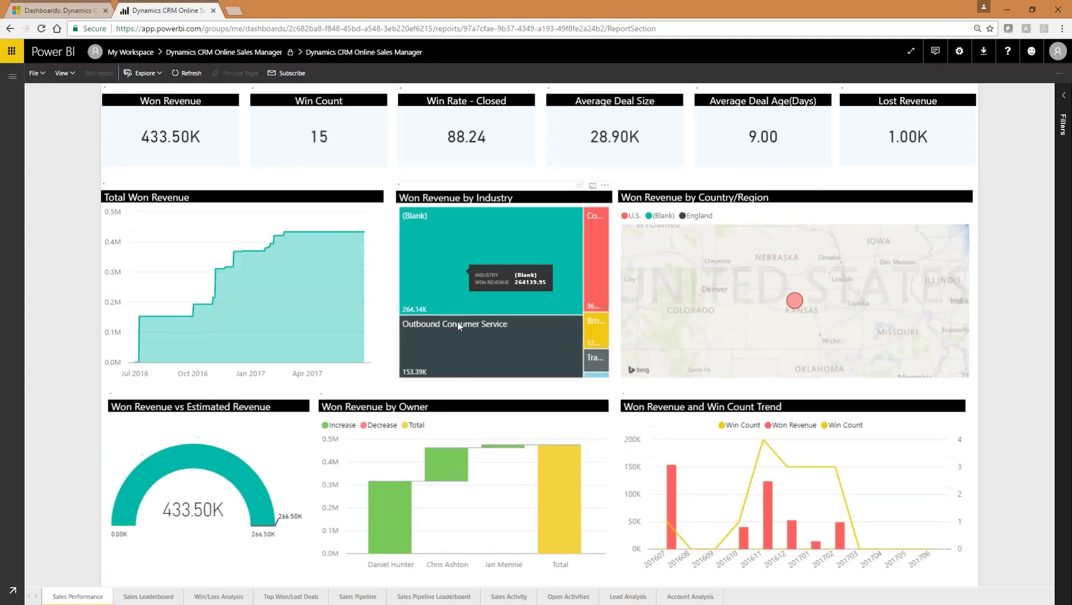
left_click(472, 358)
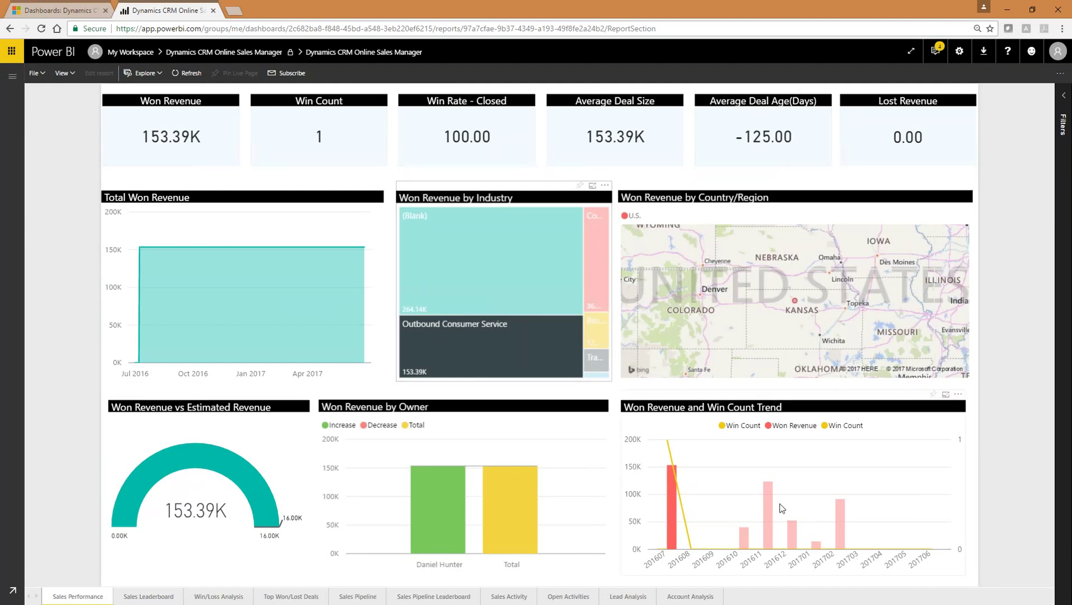
left_click(592, 263)
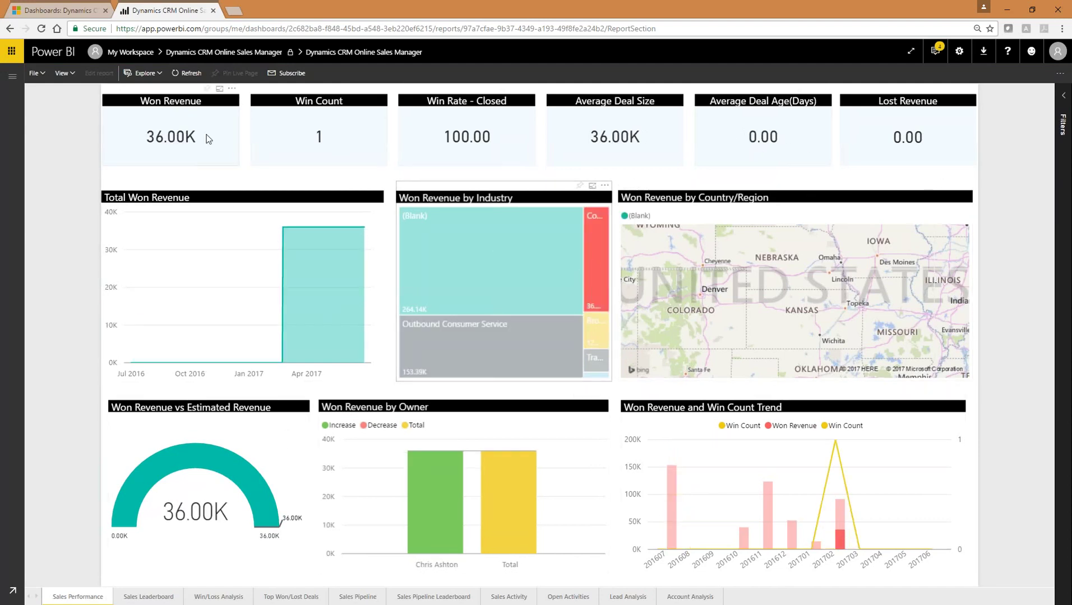
mouse_move(592, 234)
left_click(480, 340)
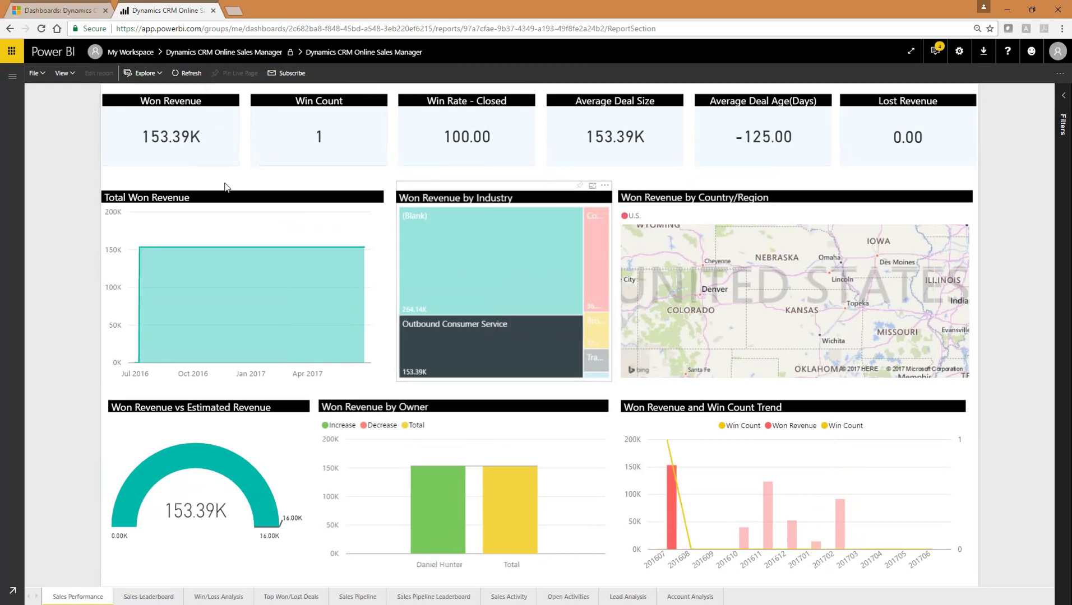
left_click(447, 331)
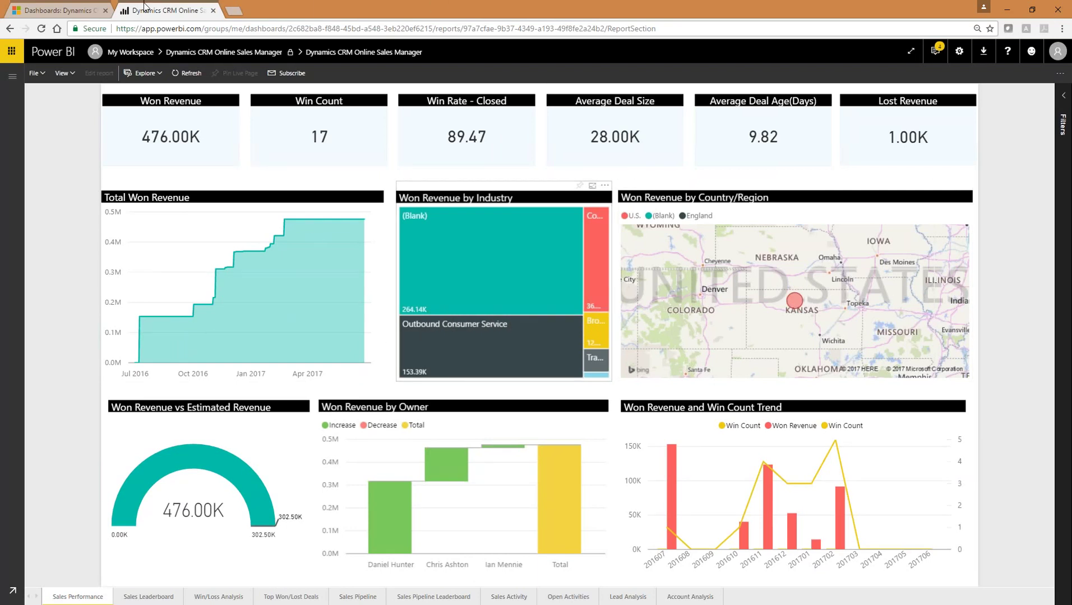
left_click(112, 7)
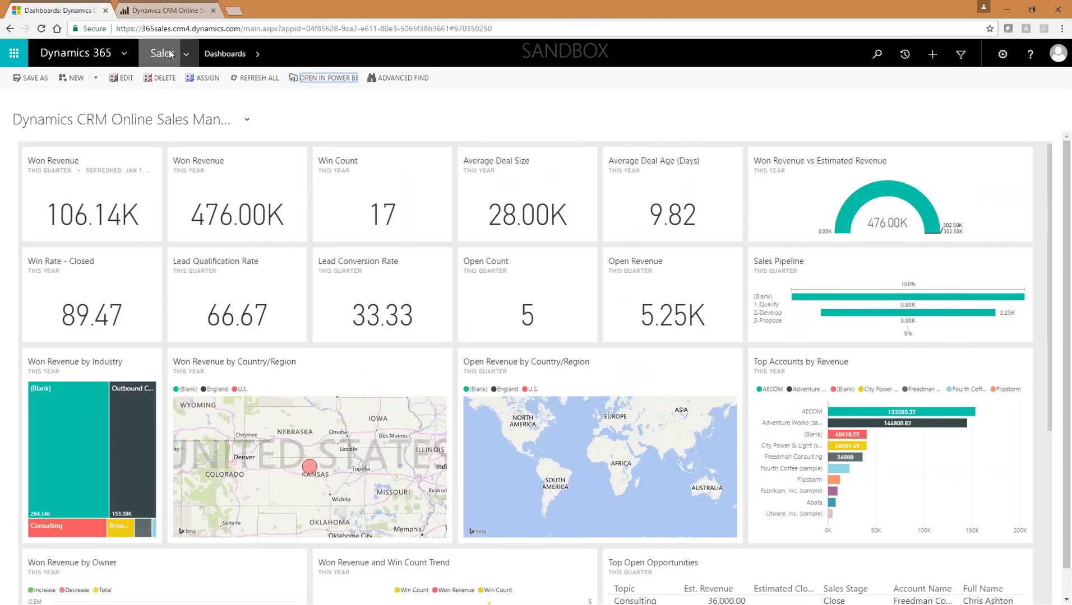
Step: Open the Open Leads view from the Sales navigation and select the Call management lead
left_click(188, 53)
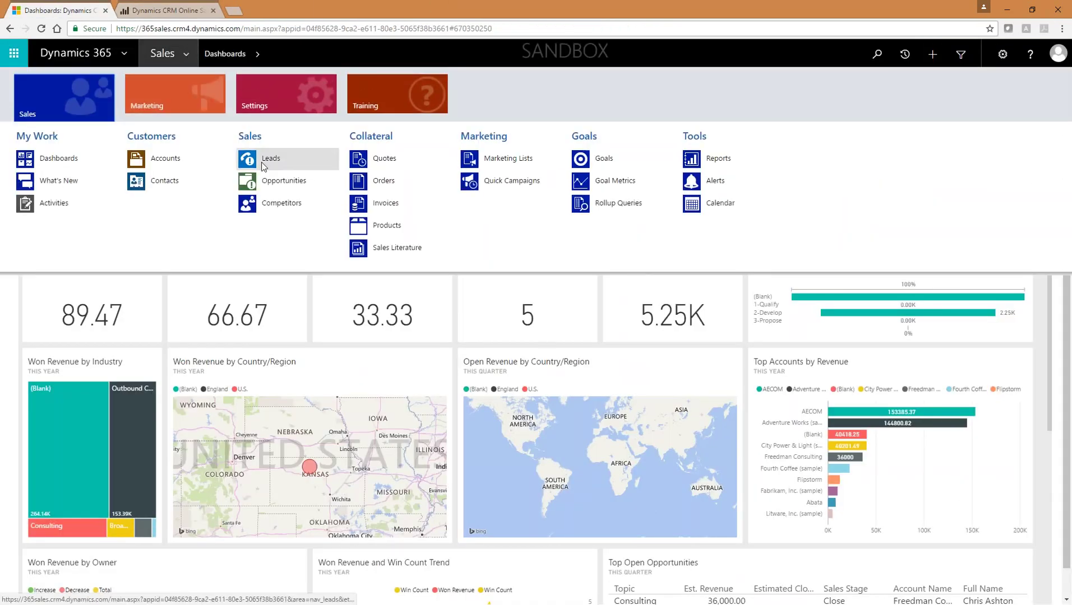
left_click(293, 158)
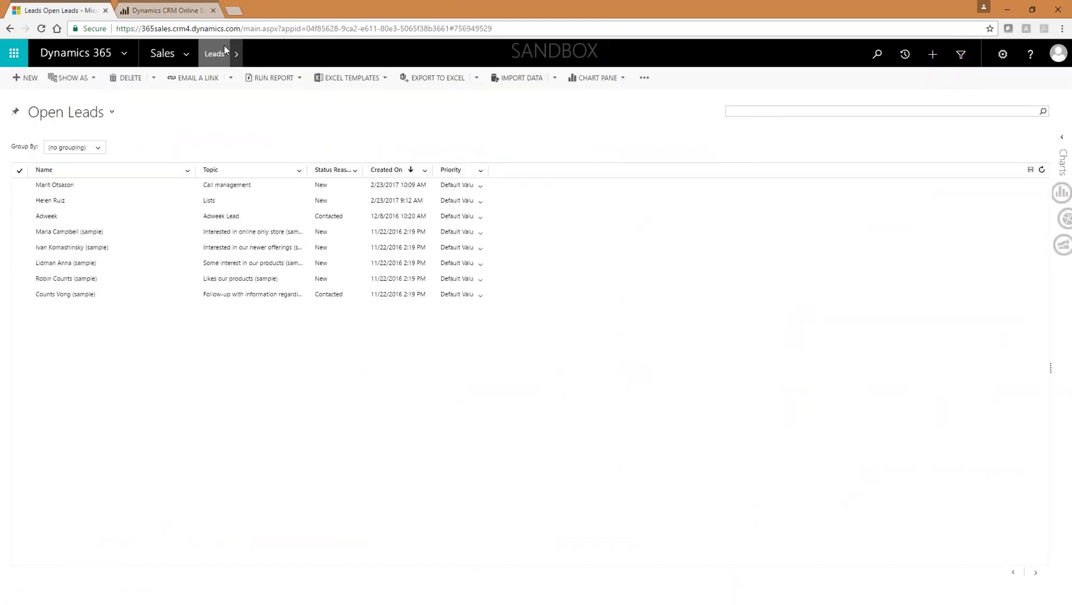
left_click(187, 53)
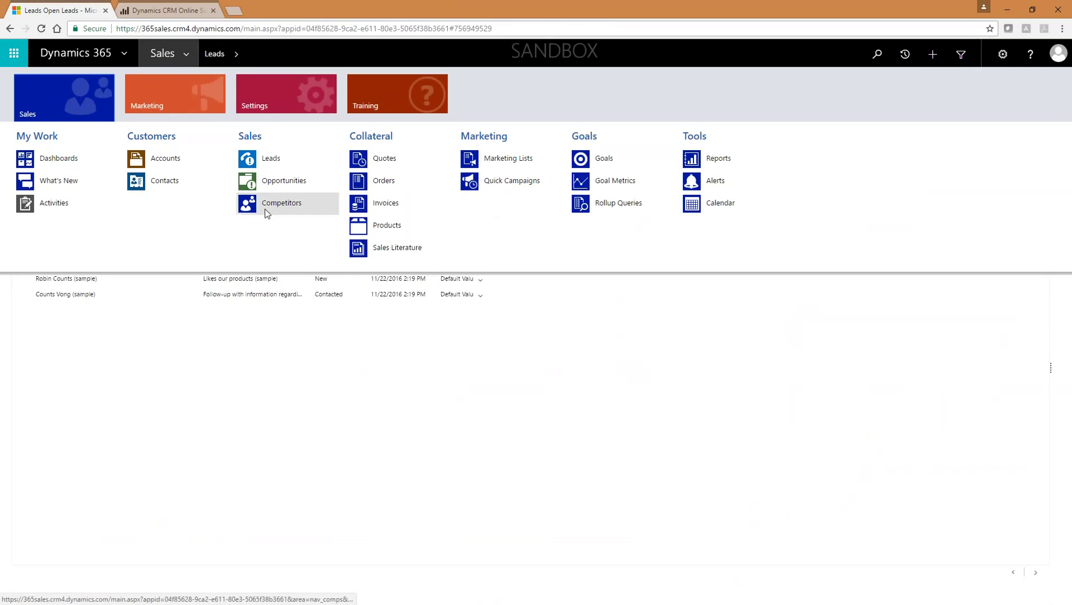
left_click(182, 54)
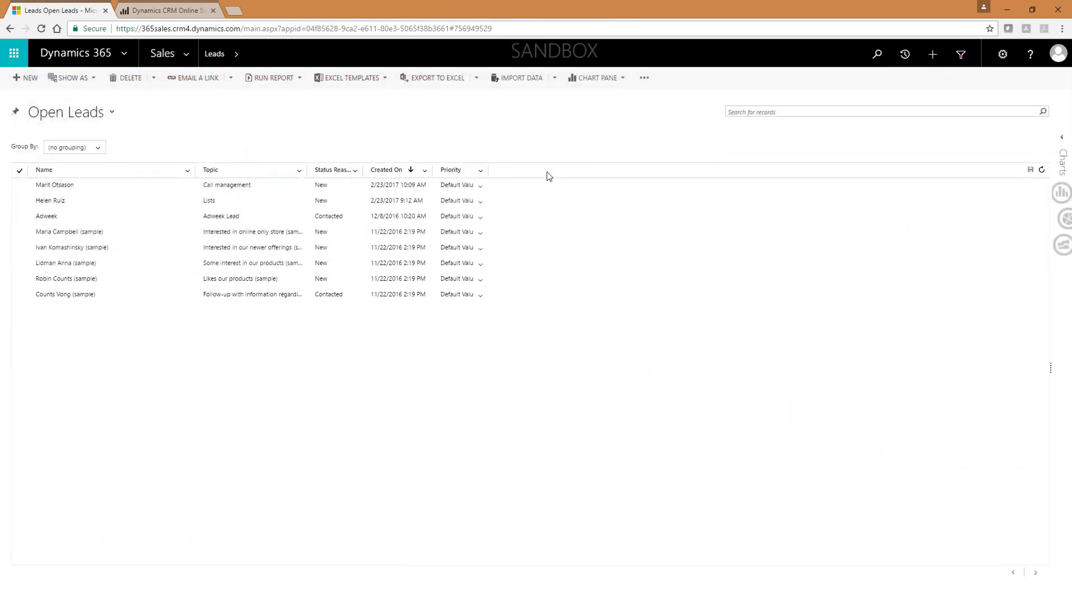
left_click(189, 54)
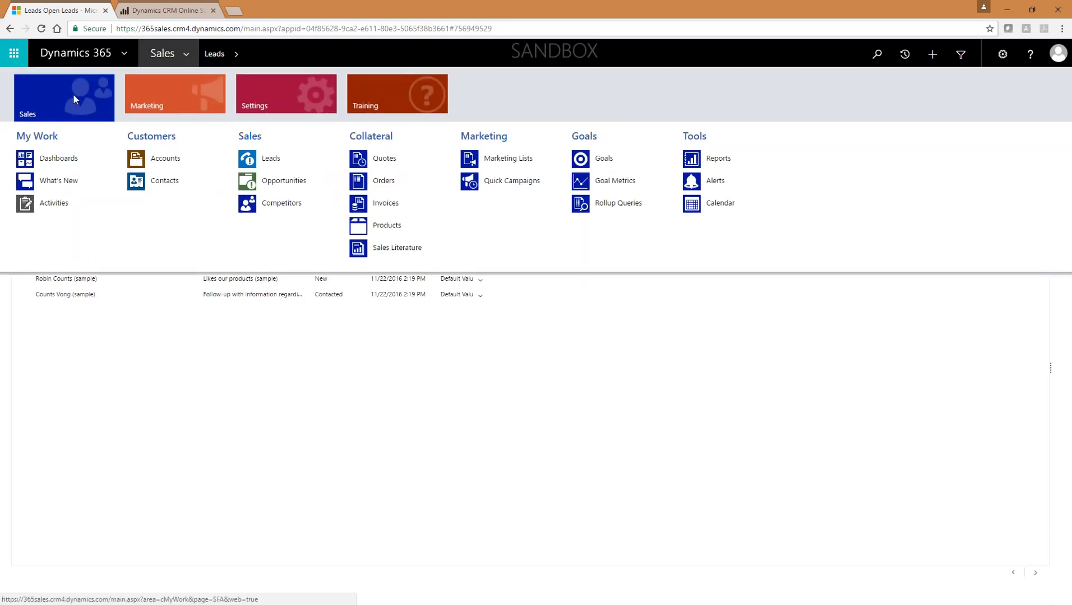
left_click(268, 159)
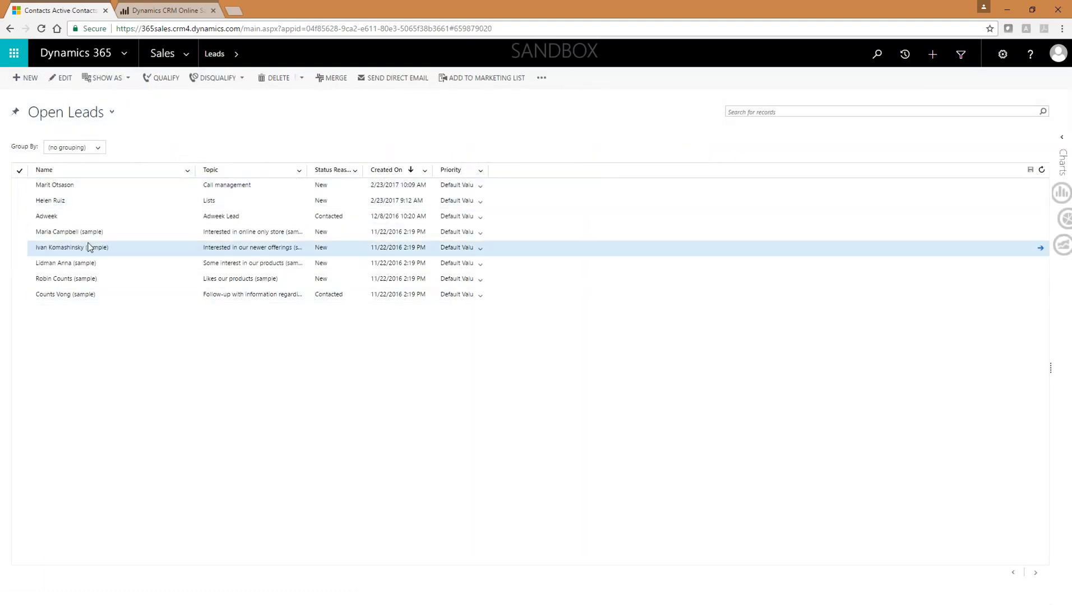
left_click(107, 190)
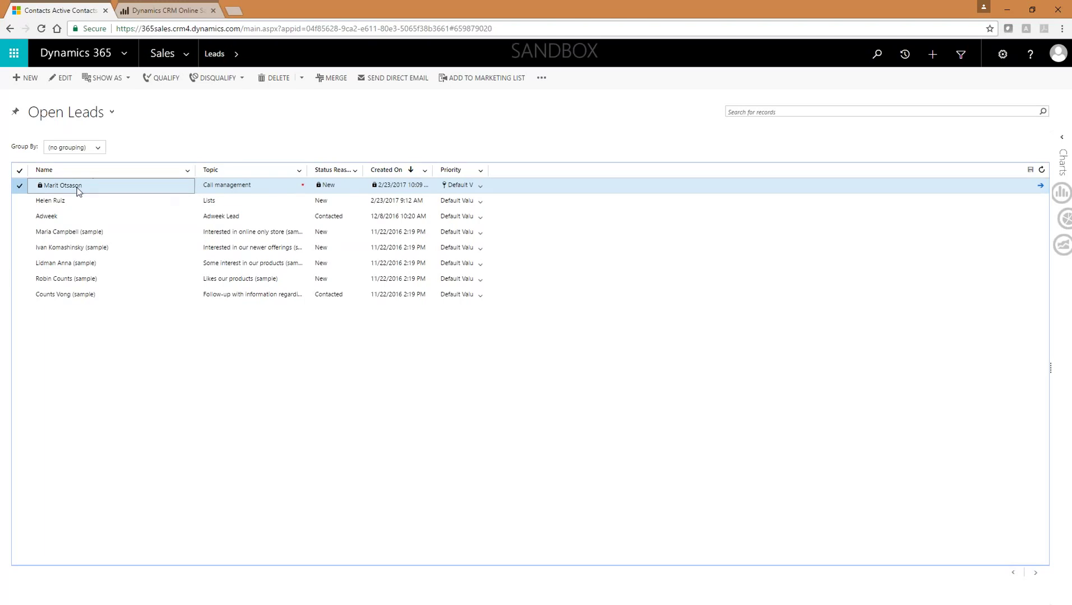
Step: Open the Call management lead record from the Open Leads grid
left_click(79, 189)
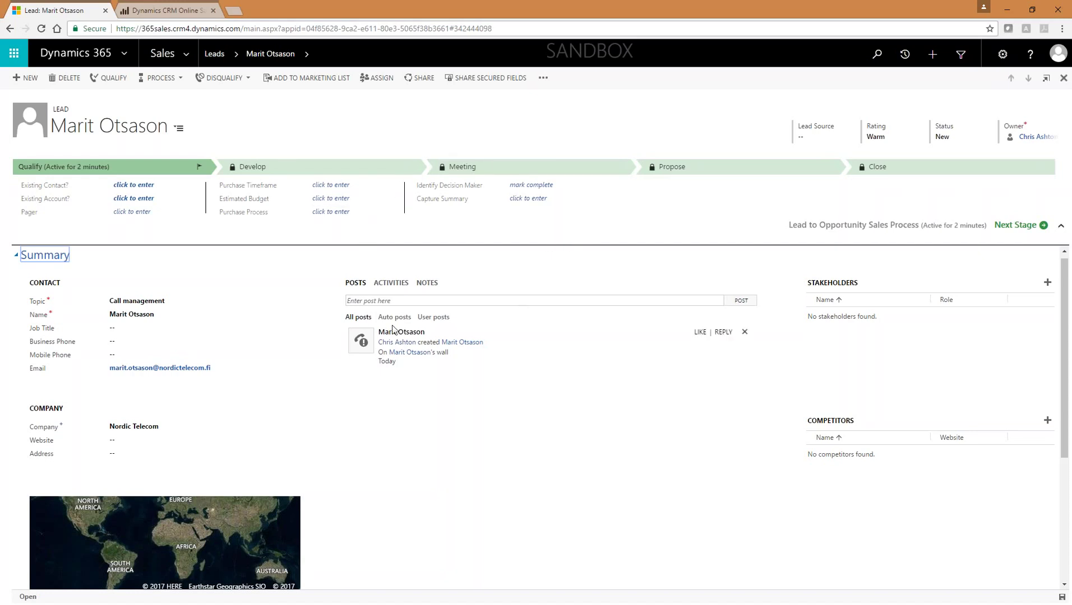
Step: Set timeframe Next Quarter, budget £25,000, Individual purchase process, decision maker identified, and enter the summary
left_click(137, 185)
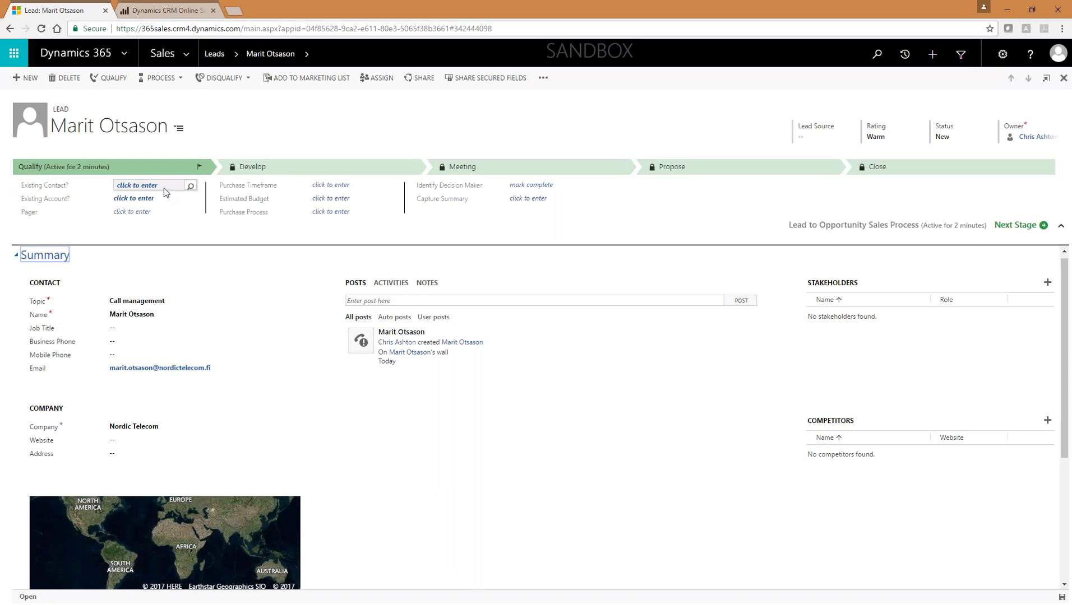
left_click(357, 186)
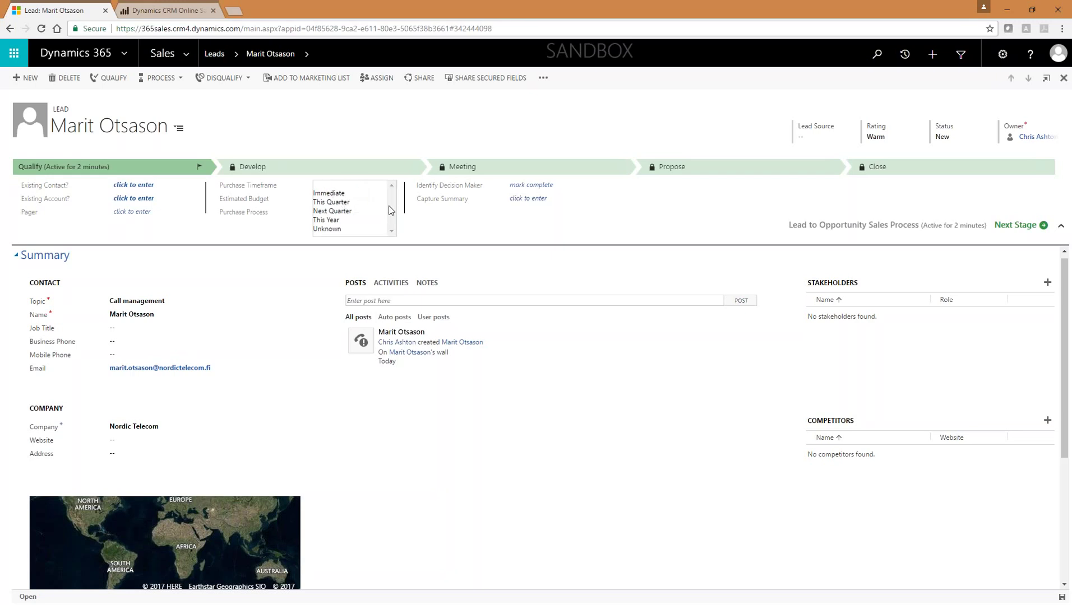
left_click(344, 211)
left_click(348, 198)
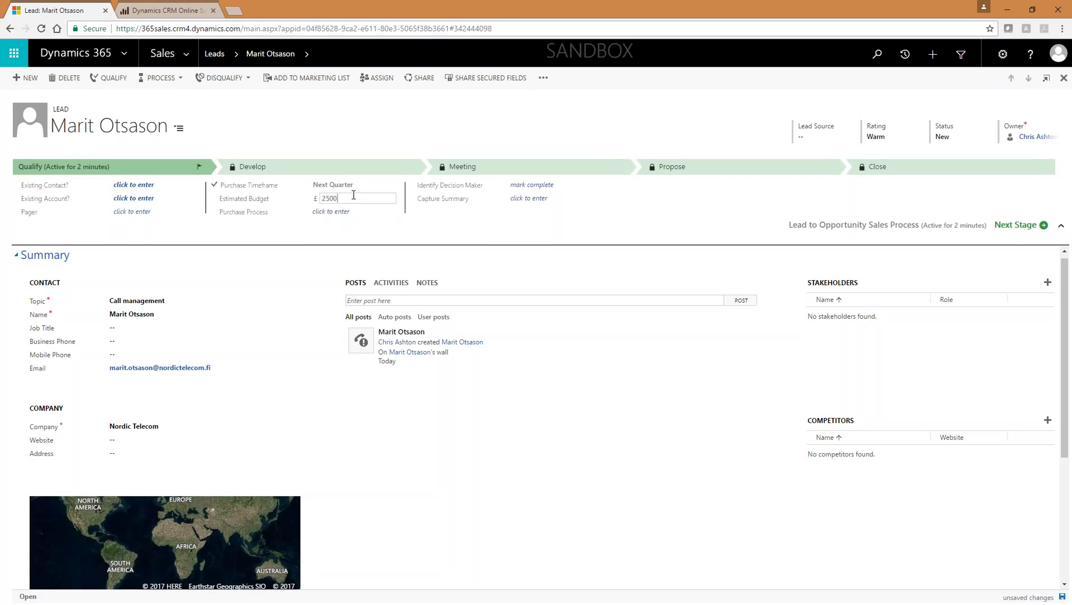
left_click(347, 212)
left_click(352, 213)
left_click(323, 221)
left_click(520, 189)
left_click(524, 199)
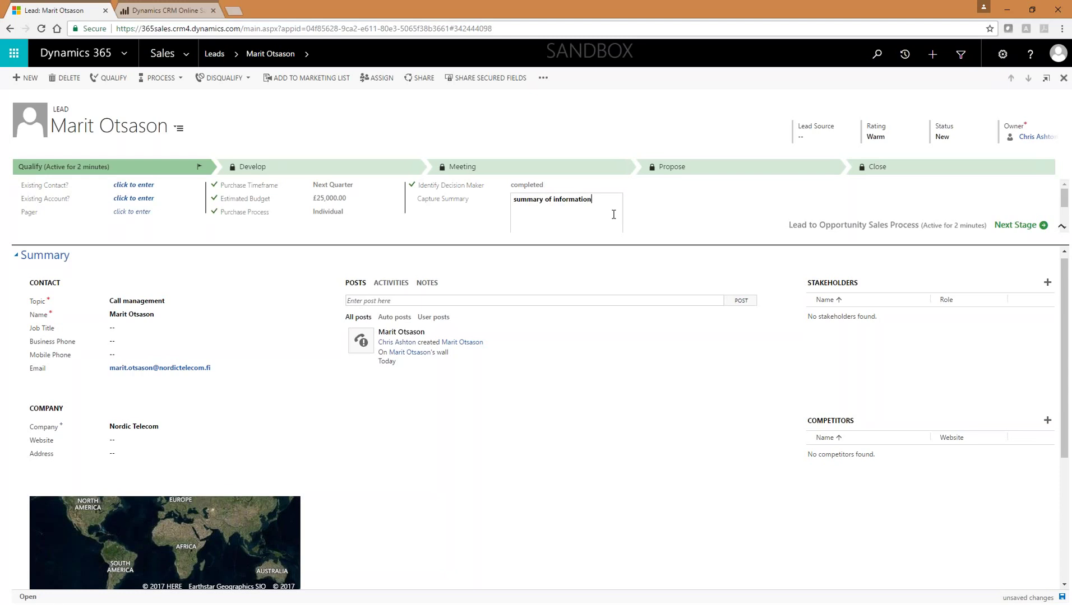
left_click(582, 264)
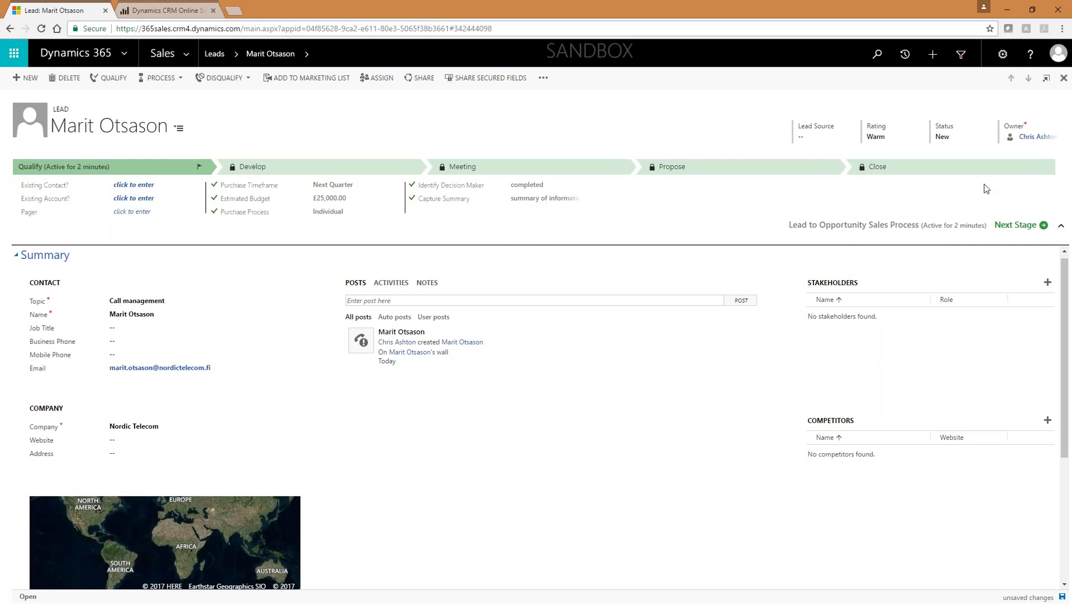
Step: Set the lead's job title to Developer and enter its business phone number
left_click(1058, 222)
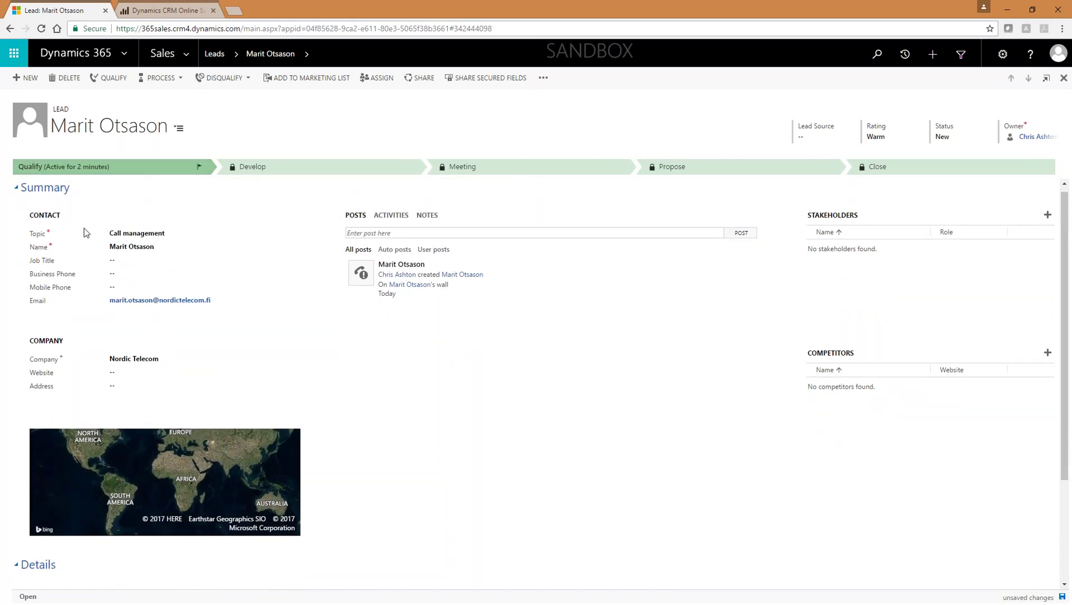
left_click(150, 263)
type("D")
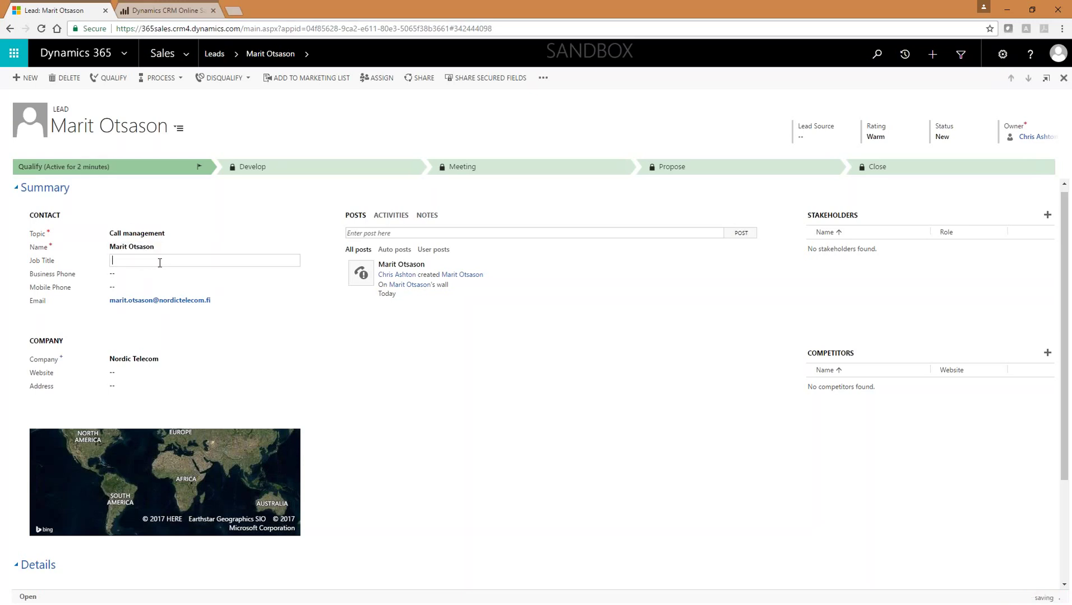
type("eveloper")
key("Tab")
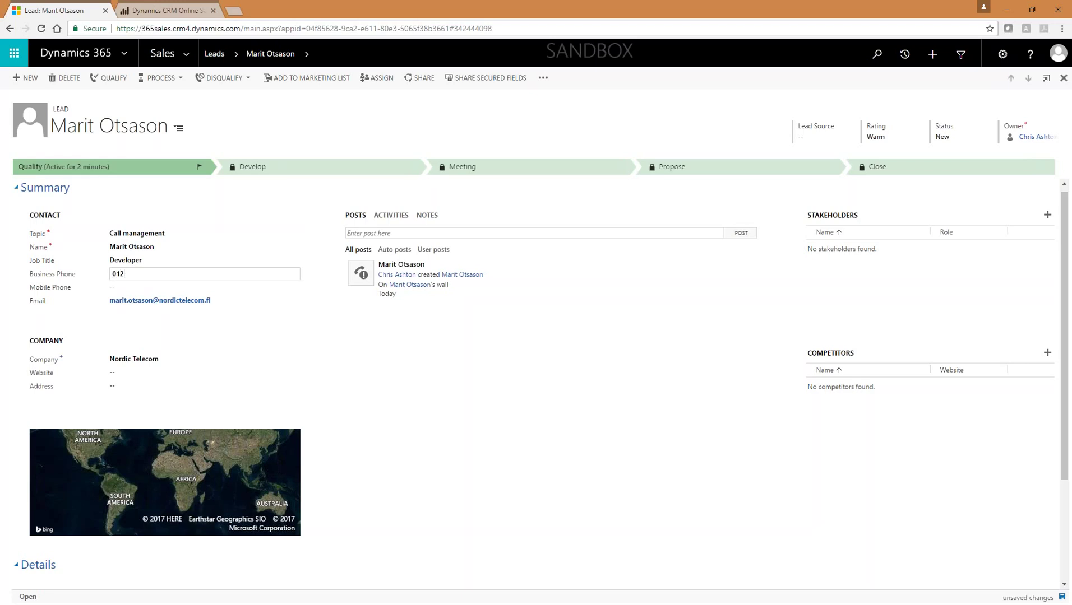
key("Tab")
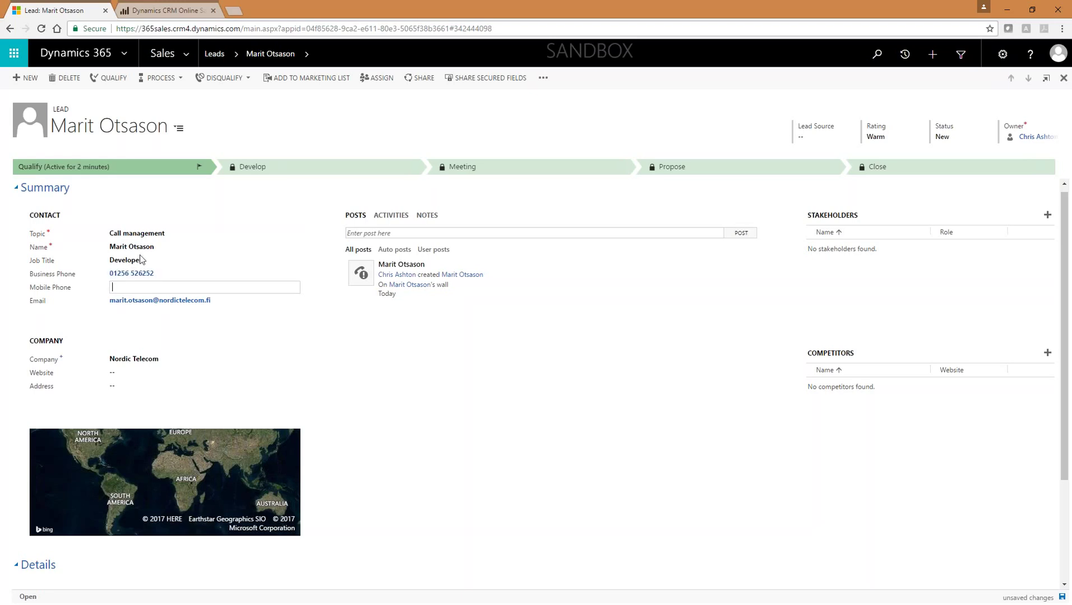
left_click(203, 320)
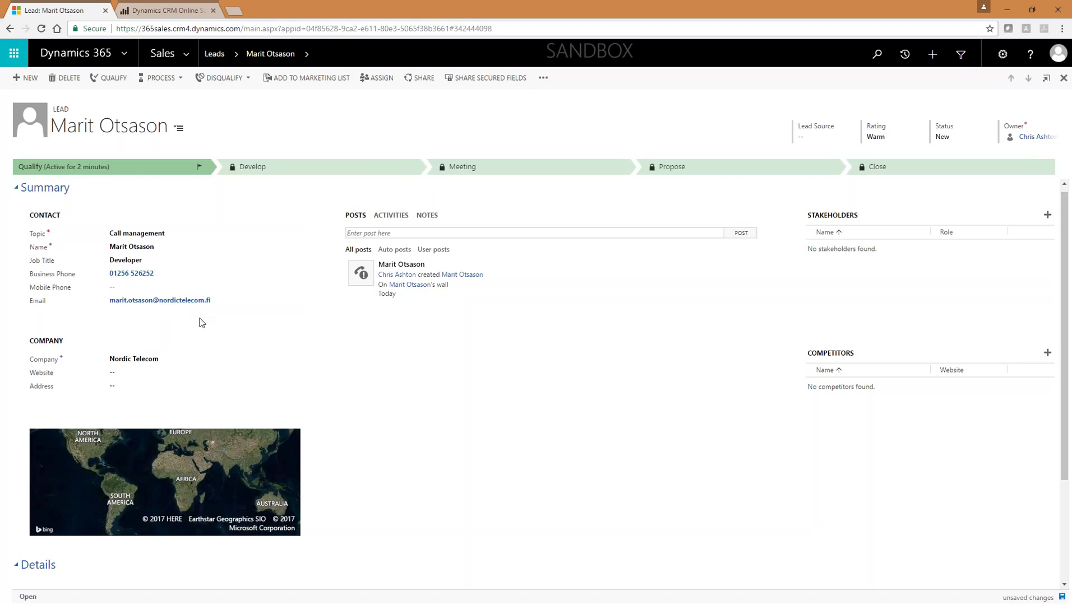
Step: Check the address details without changes, then show the lead's activity feed
left_click(126, 388)
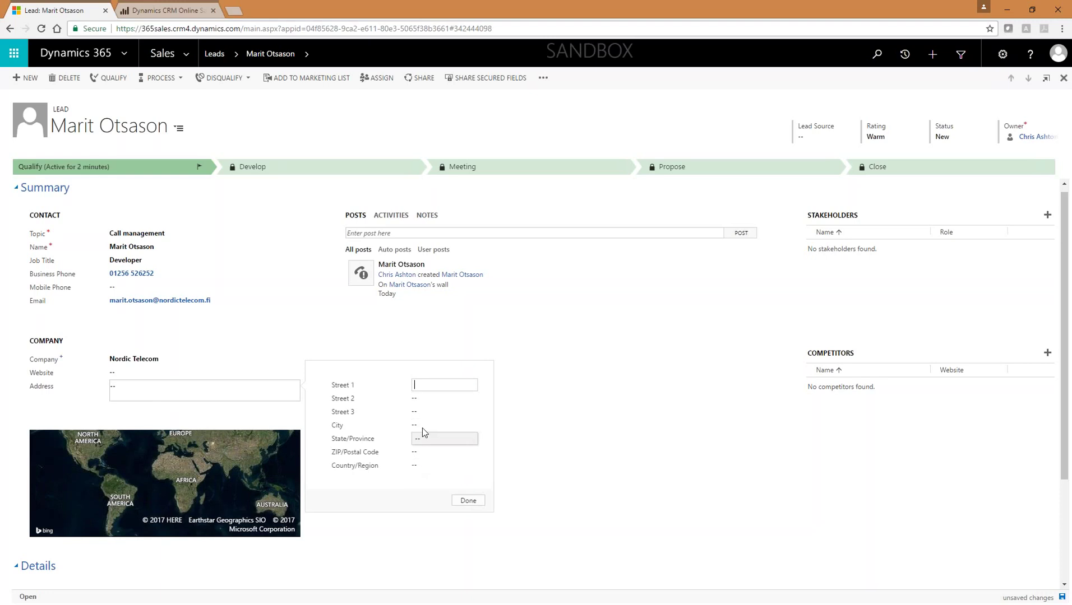
left_click(468, 500)
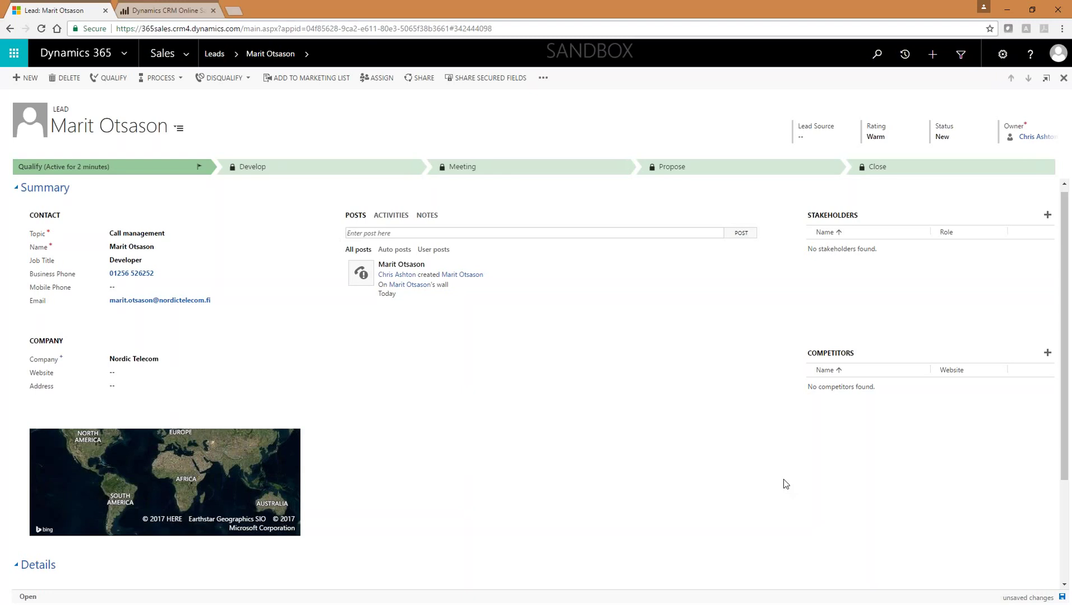
left_click(392, 217)
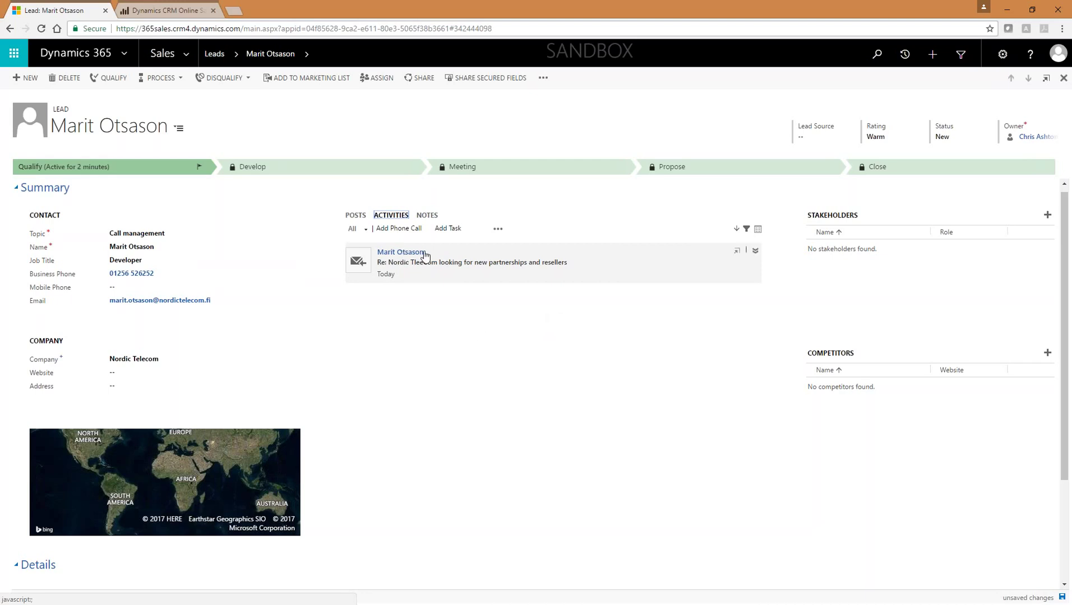
Step: Expand the lead's email activity to read it, then collapse it back to one line
left_click(755, 251)
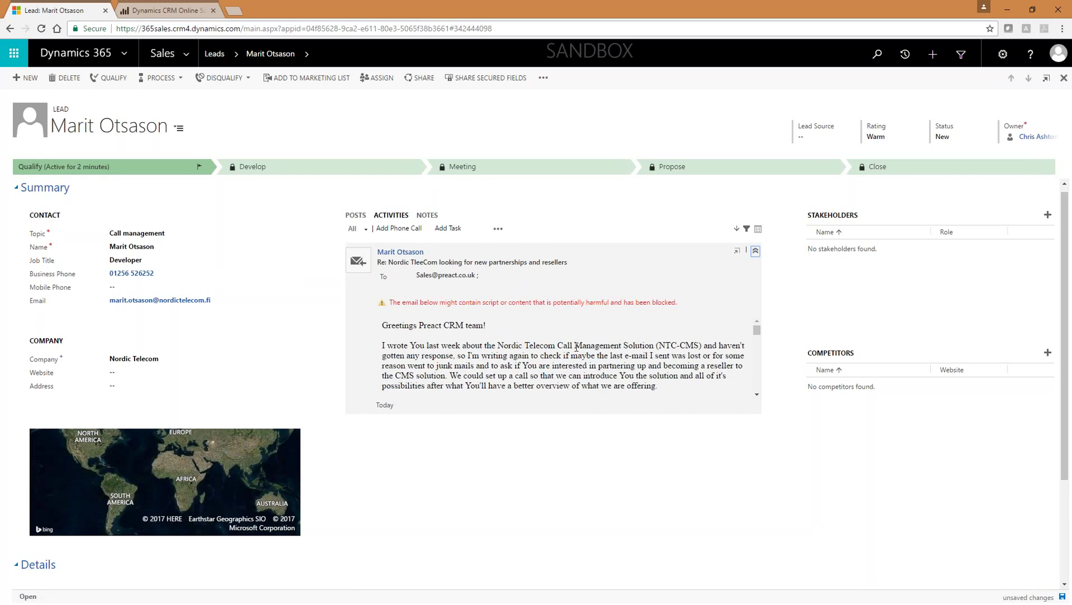
scroll(576, 347, "down", 10)
scroll(576, 347, "up", 10)
scroll(611, 392, "up", 1)
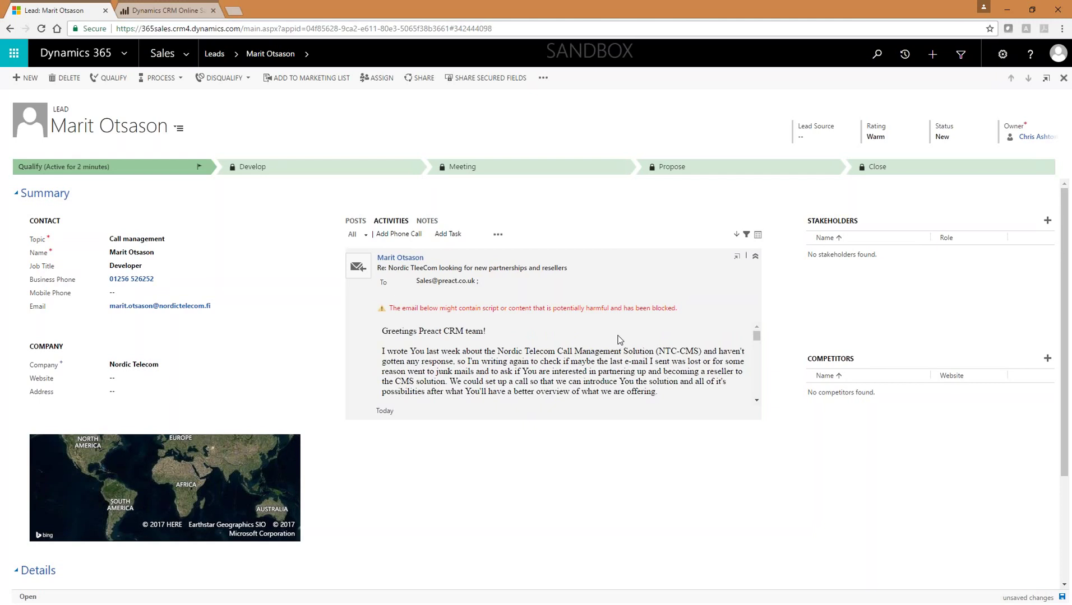
left_click(756, 258)
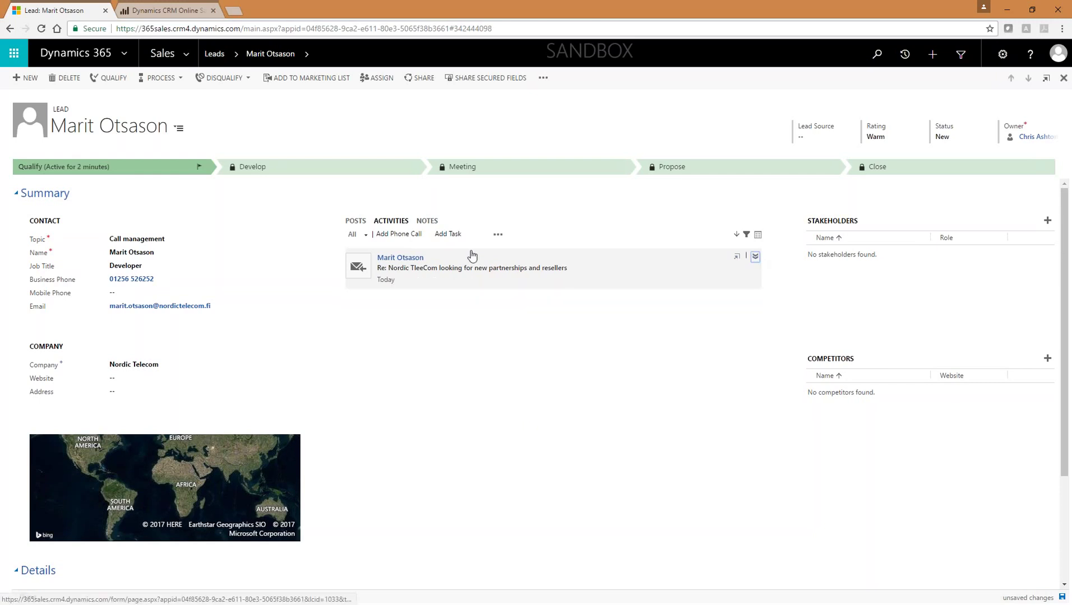
Step: Log a phone call with description 'Establised requirement. he has a budget. he is the DM'
left_click(395, 236)
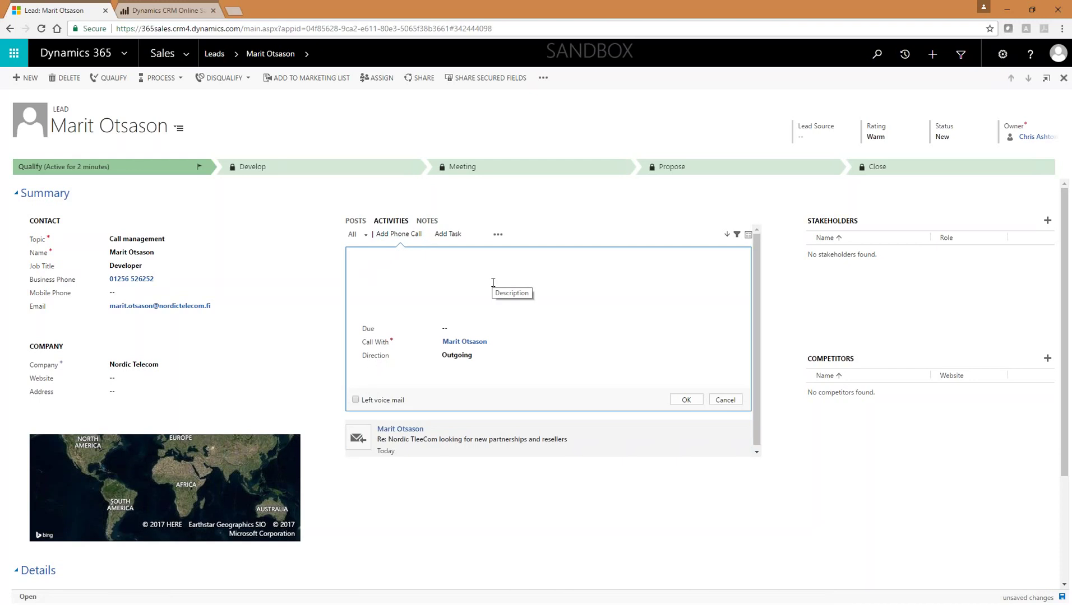
type("est")
key("BackSpace")
key("BackSpace")
type("Establis")
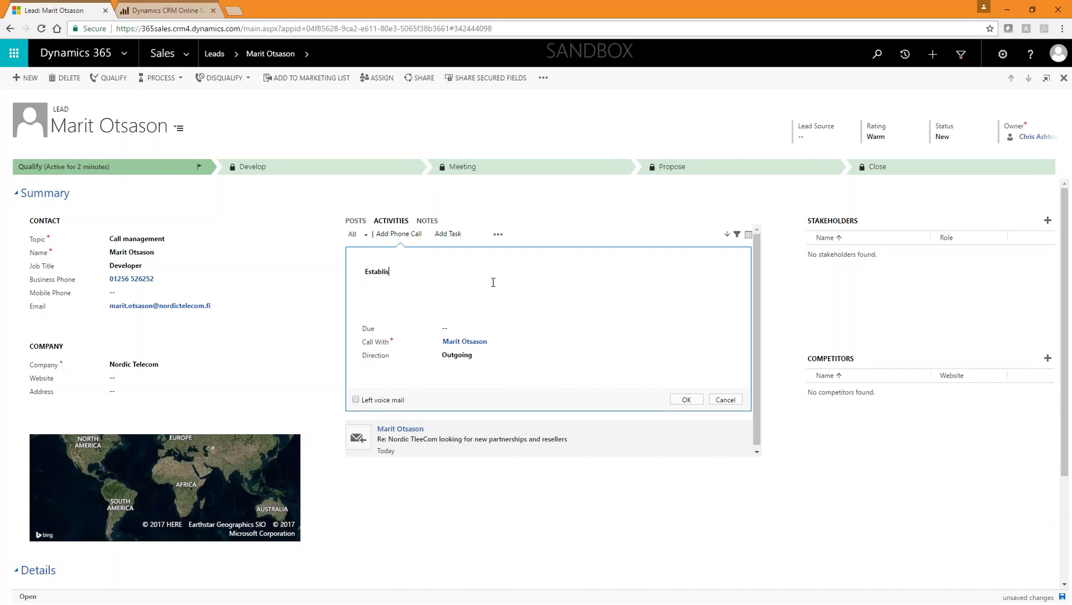
type("ed requirement. he has a budget. he is the DM.")
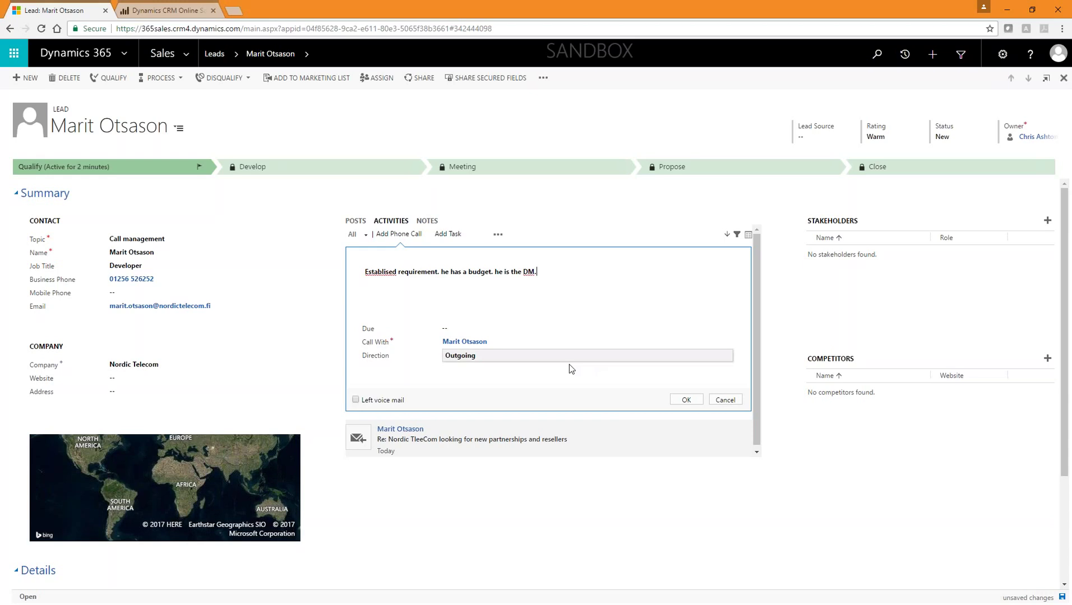
left_click(694, 399)
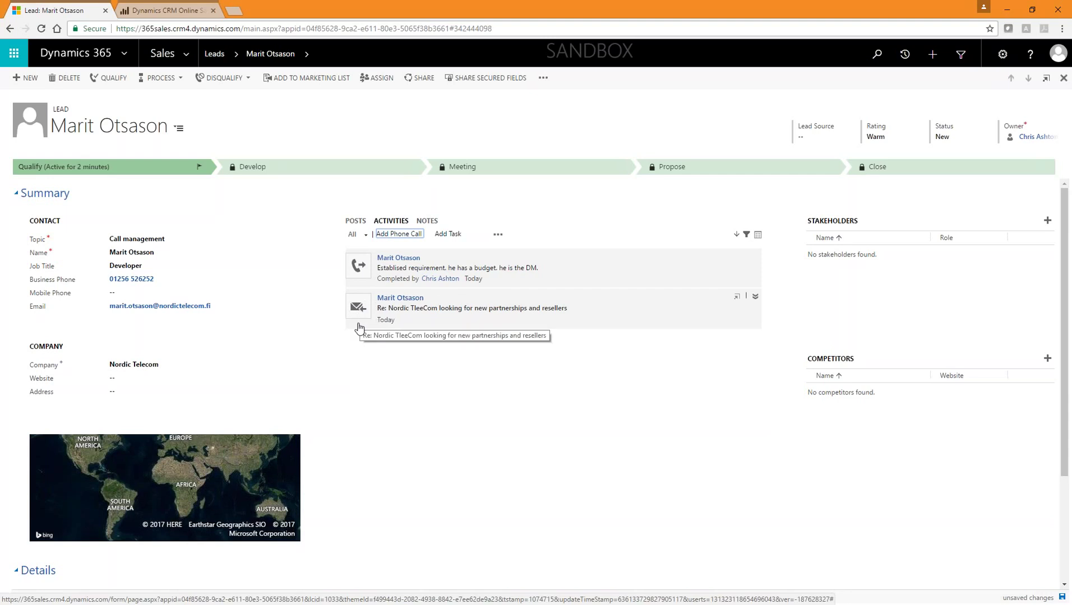
left_click(746, 236)
left_click(674, 243)
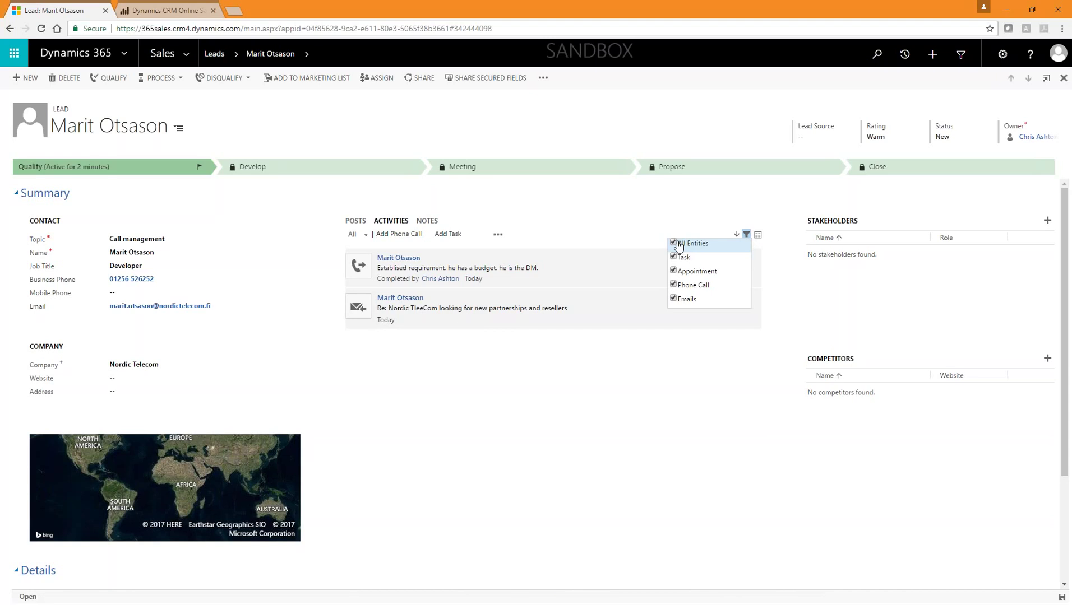
left_click(674, 285)
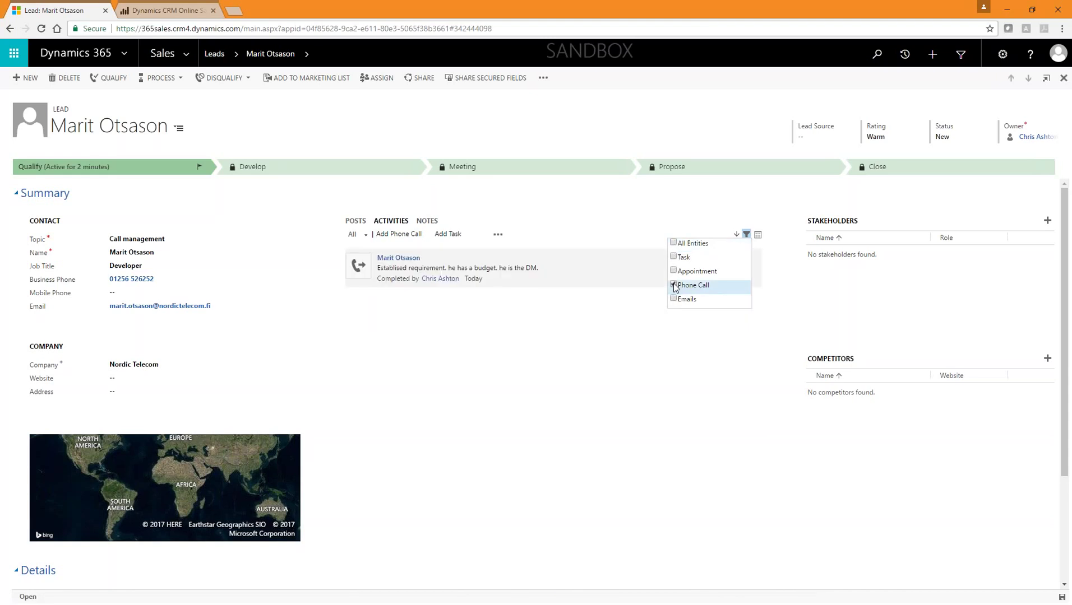
left_click(674, 285)
left_click(674, 299)
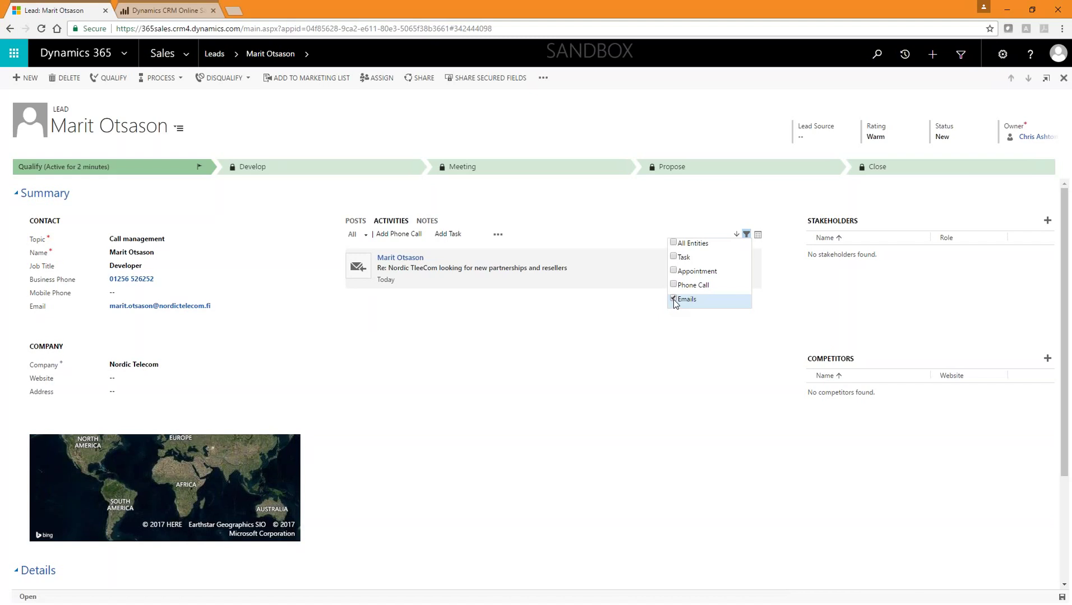
left_click(673, 298)
left_click(674, 243)
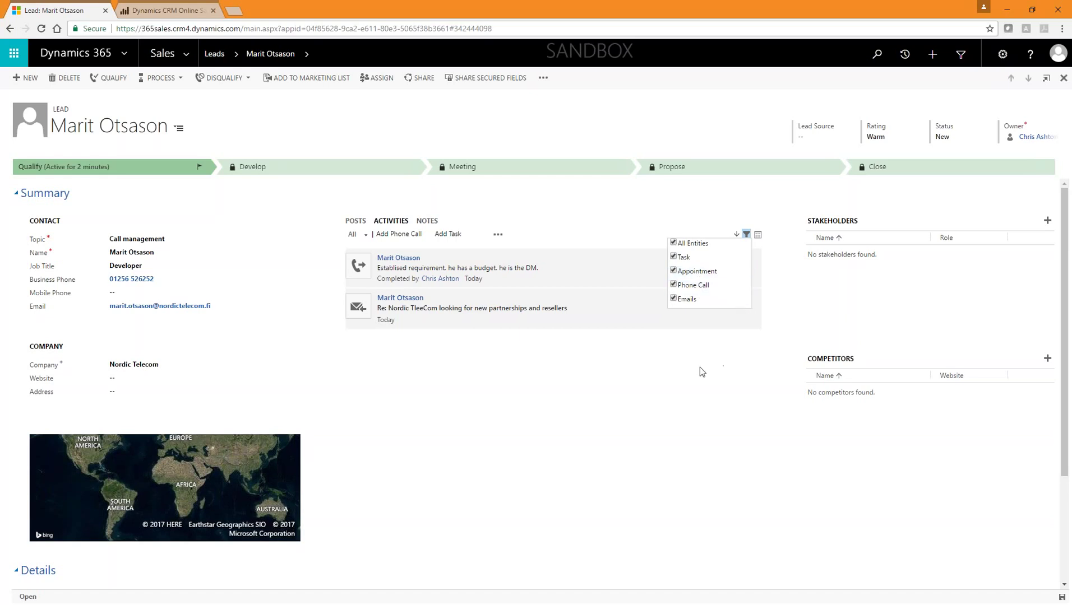
left_click(713, 382)
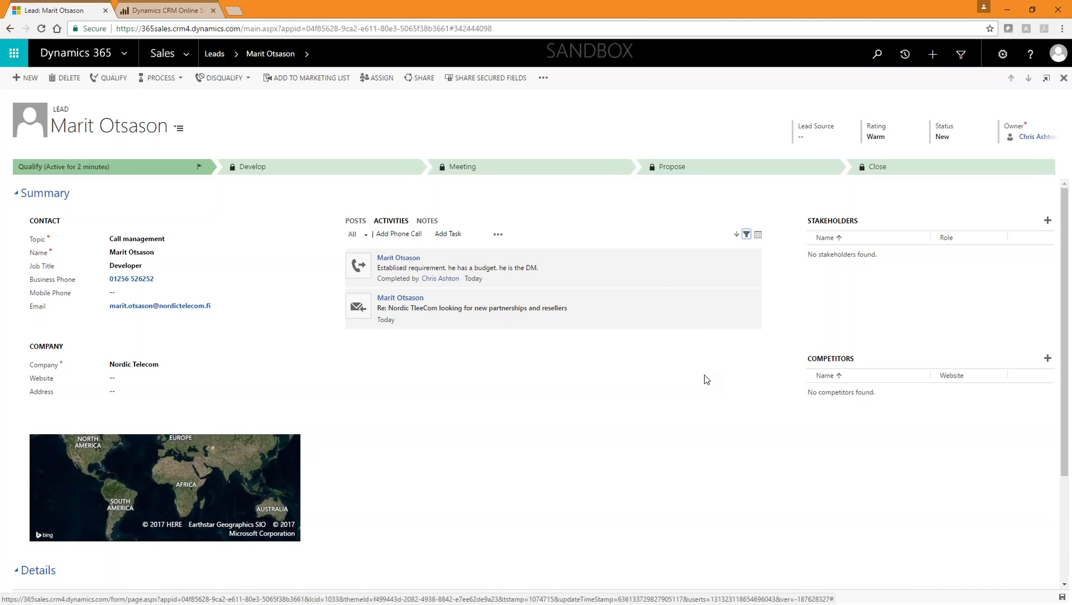
scroll(703, 377, "down", 3)
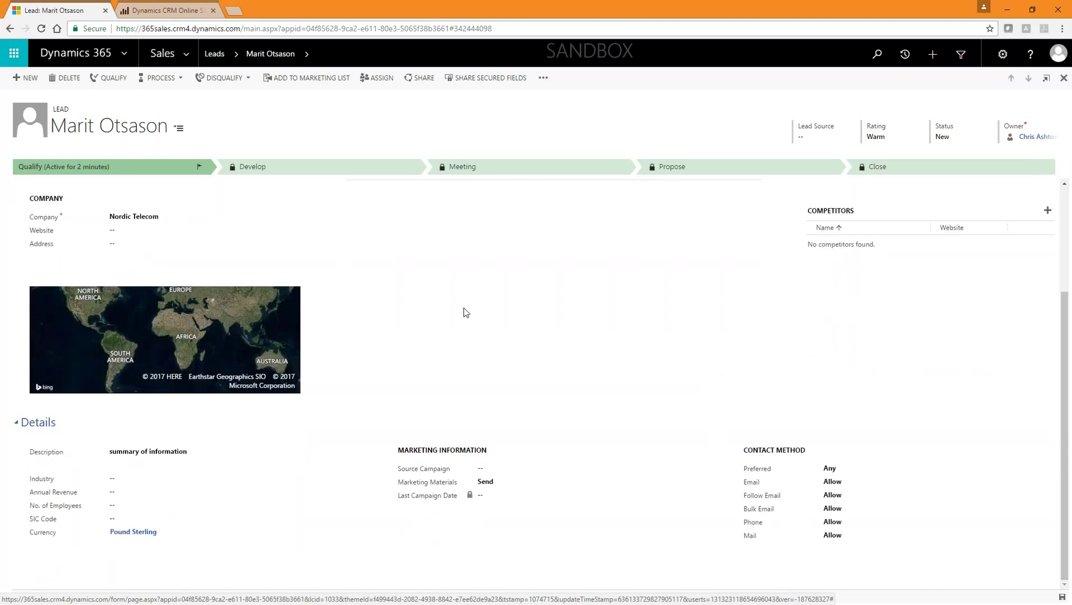
scroll(358, 365, "up", 3)
scroll(369, 410, "down", 2)
left_click(193, 482)
scroll(264, 507, "down", 2)
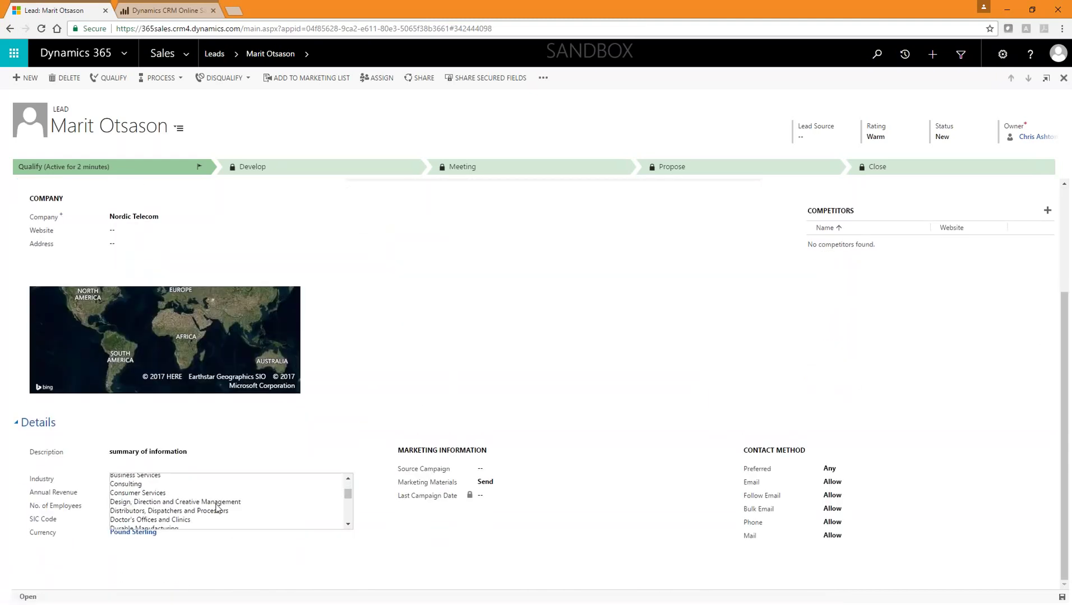
left_click(204, 513)
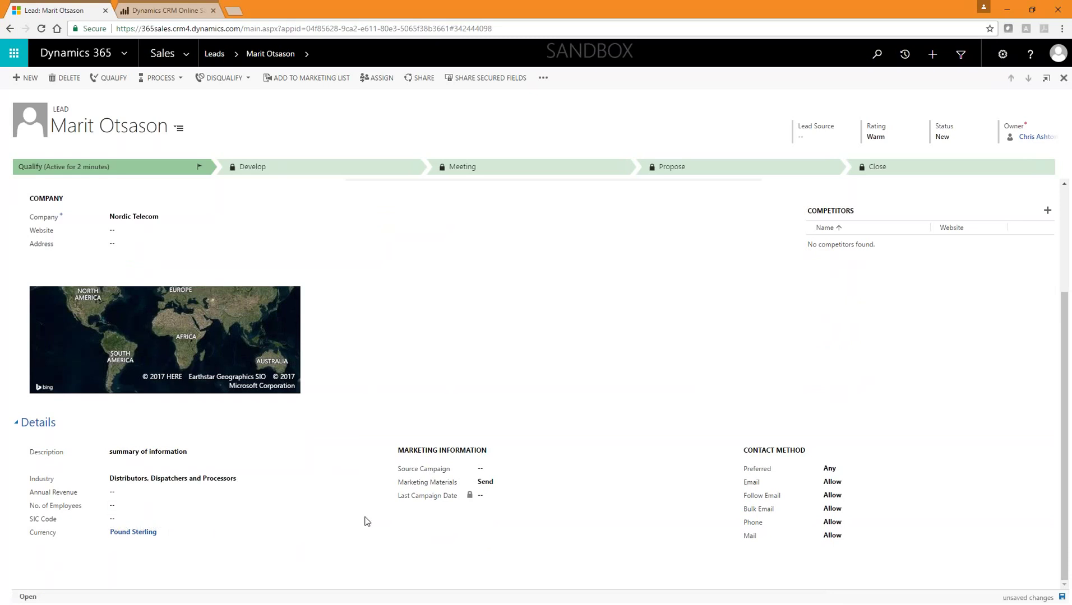
left_click(1061, 597)
left_click(1061, 597)
scroll(907, 470, "up", 3)
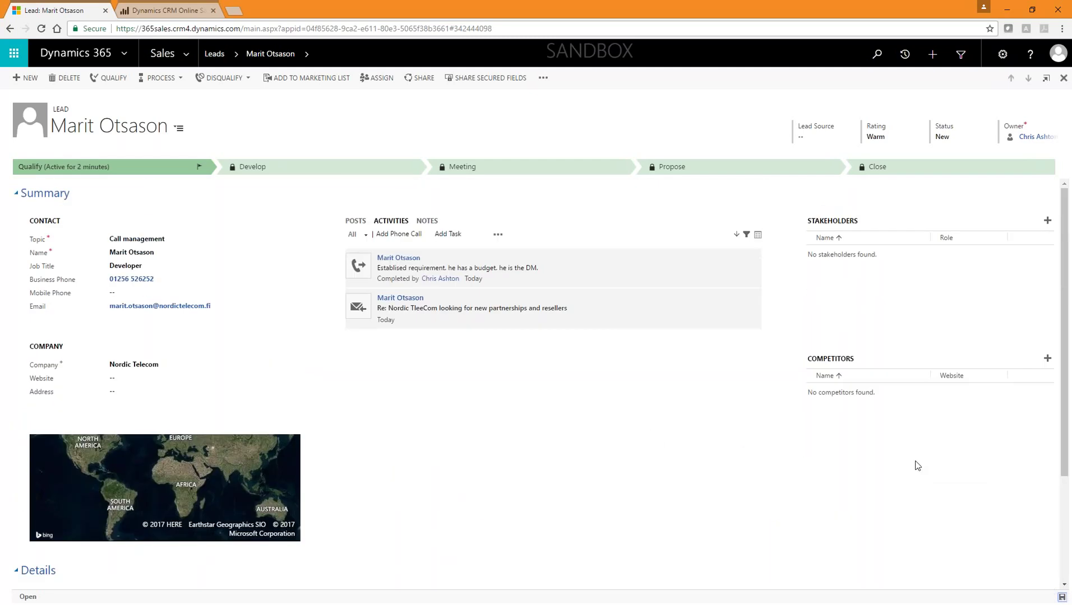
scroll(911, 465, "down", 3)
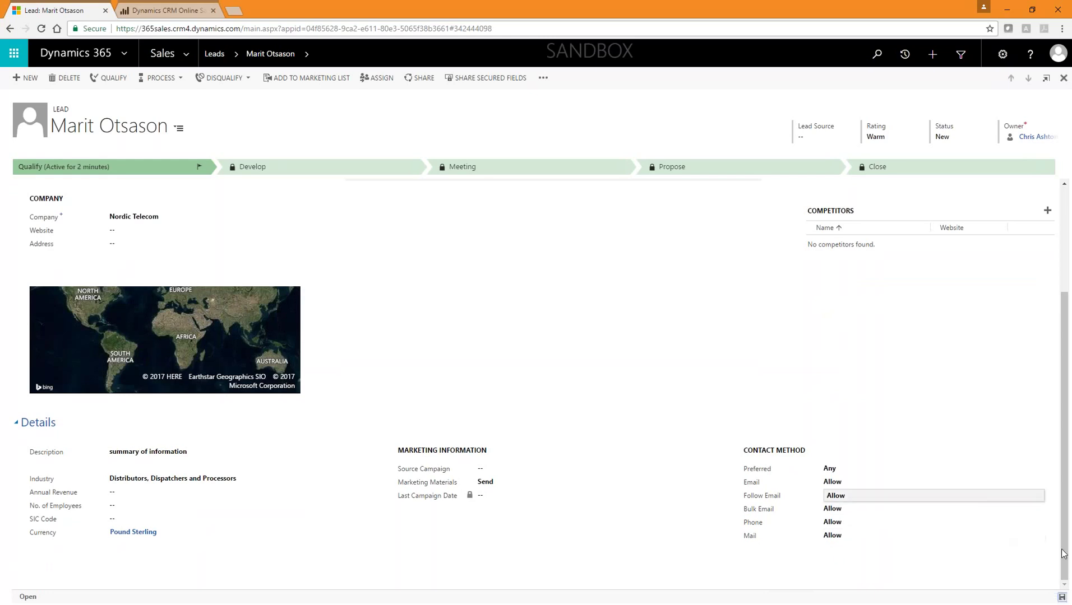
scroll(329, 285, "up", 5)
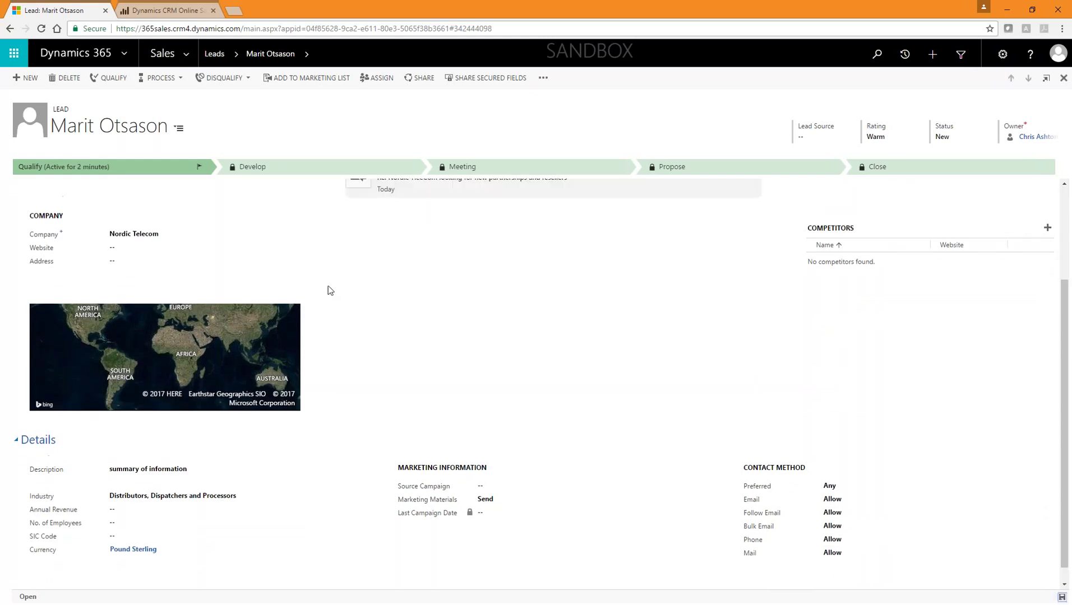
Step: Qualify the Nordic Telecom lead, then return to the originating lead from the Qualify stage
left_click(116, 79)
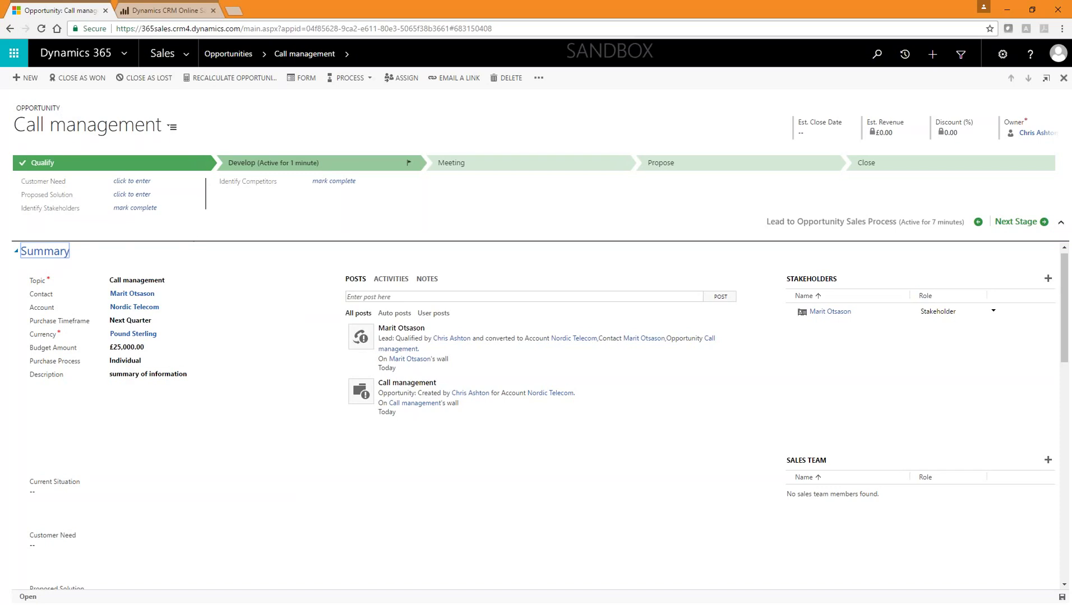
left_click(135, 166)
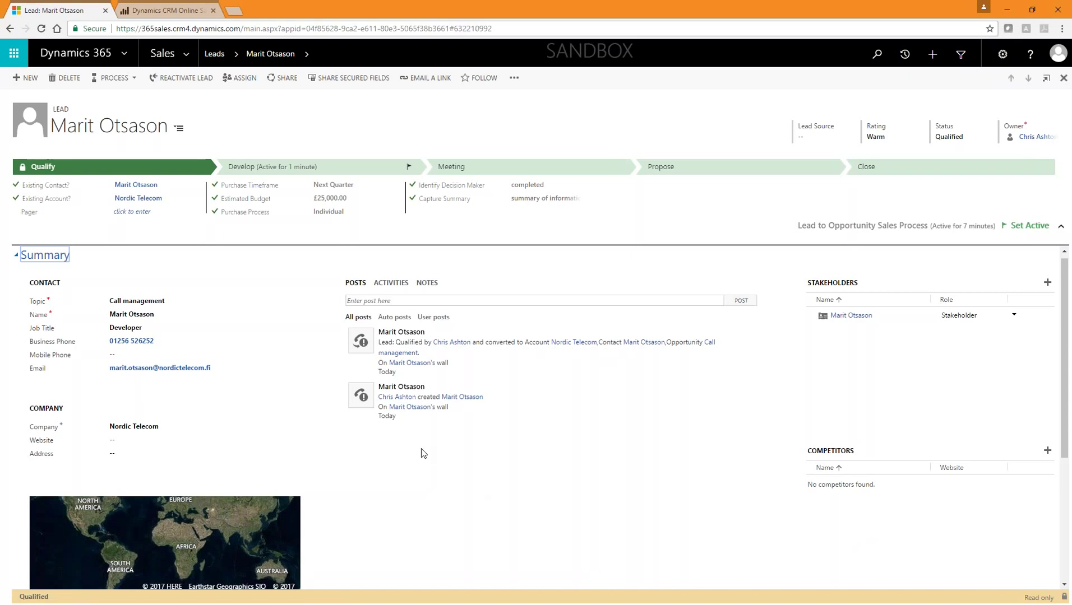
Step: Open the Call management opportunity from the Develop stage of the process bar
left_click(306, 164)
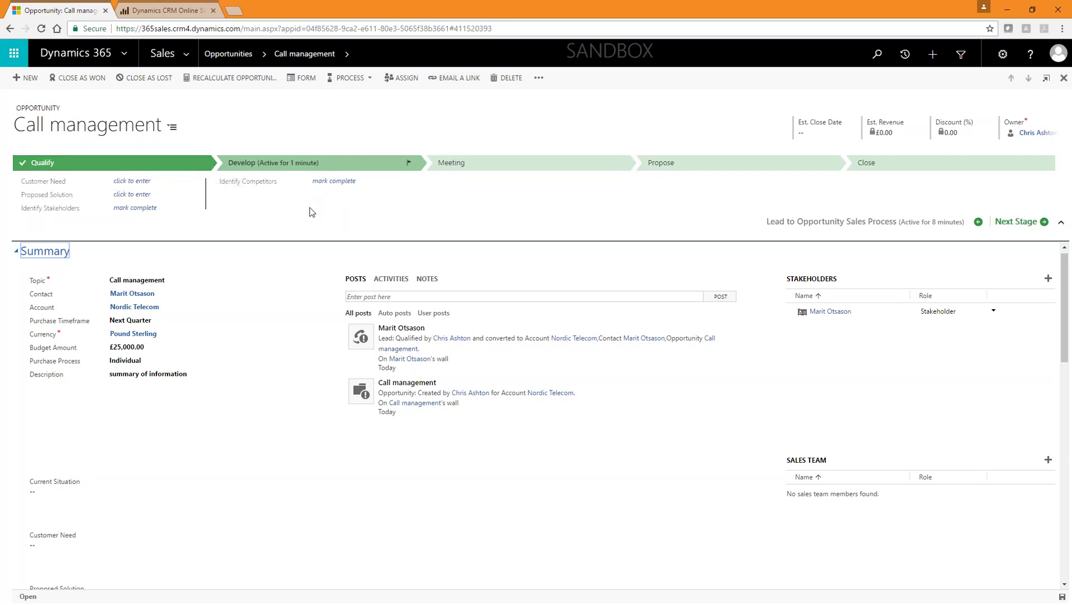
Step: Enter customer need 'he needs 60 items of product' and proposed solution 'sell him product'
left_click(138, 183)
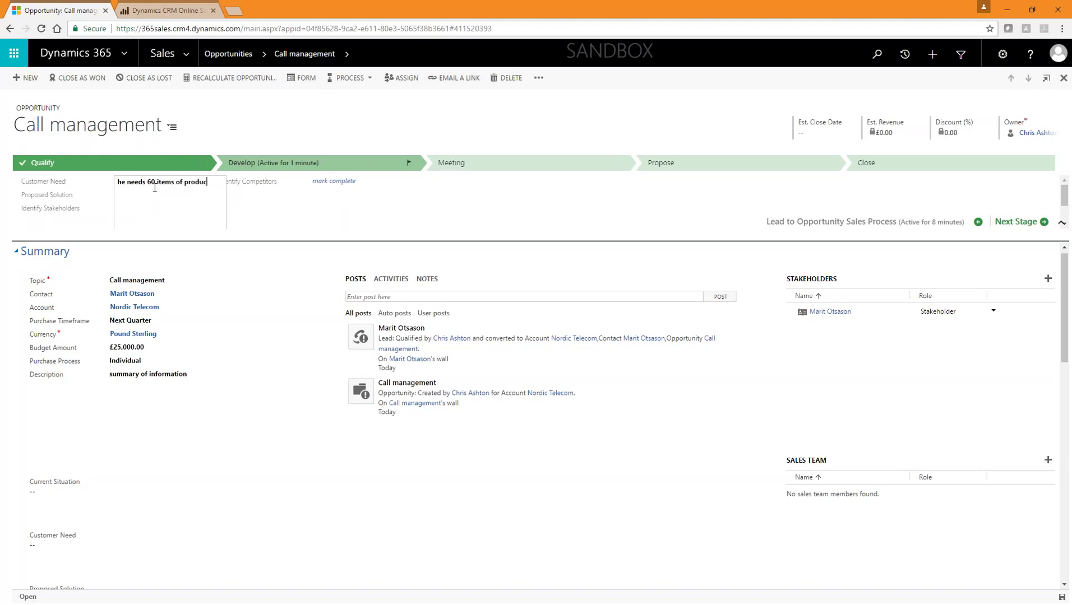
key("Tab")
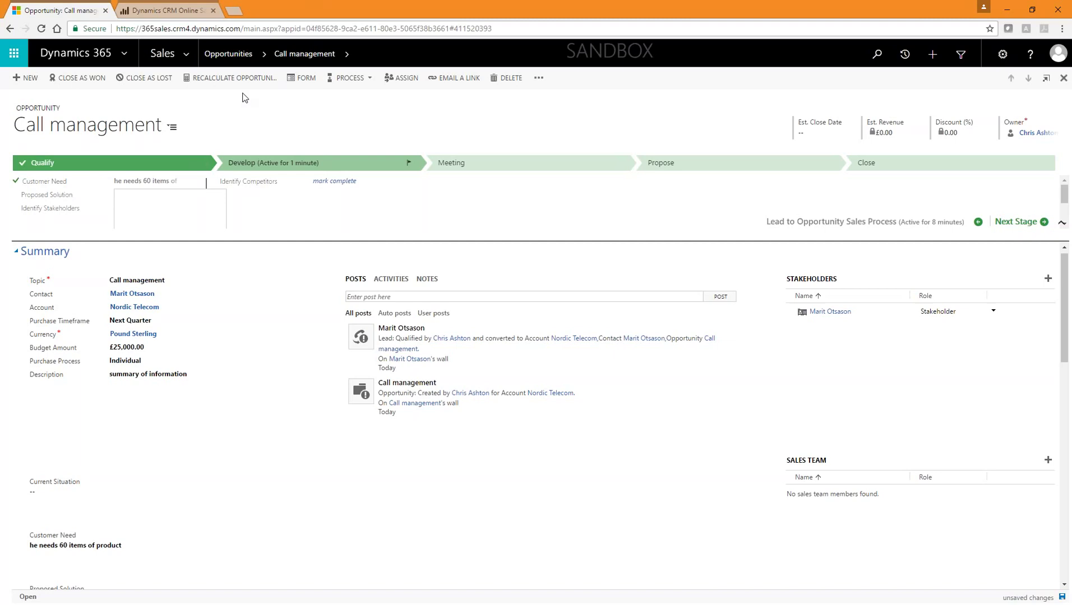
type("sell him product")
key("Tab")
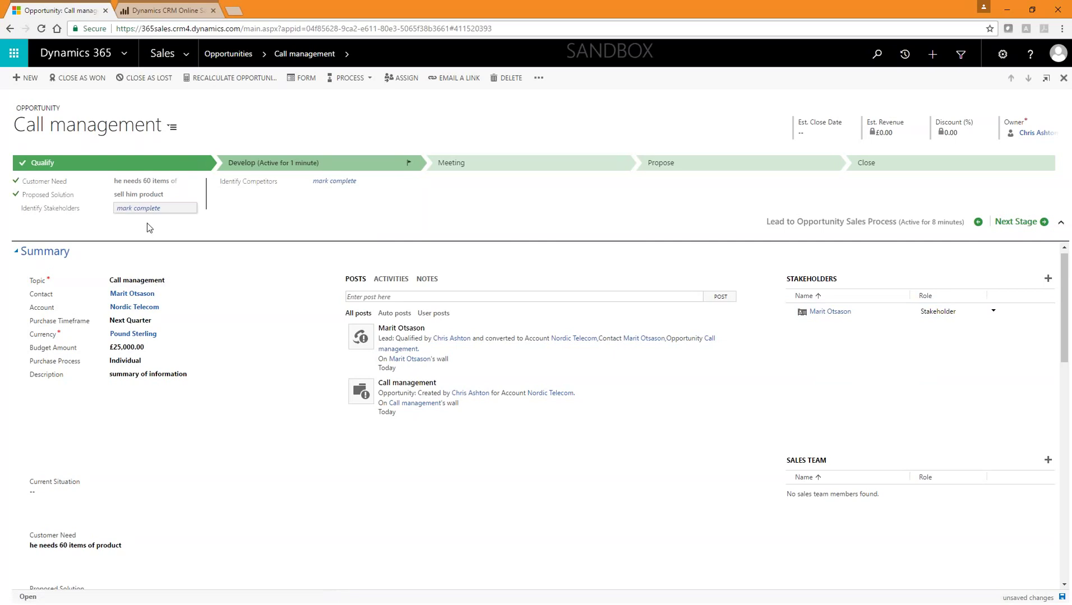
Step: Add a contact as a stakeholder with the Technical Buyer role
left_click(1047, 279)
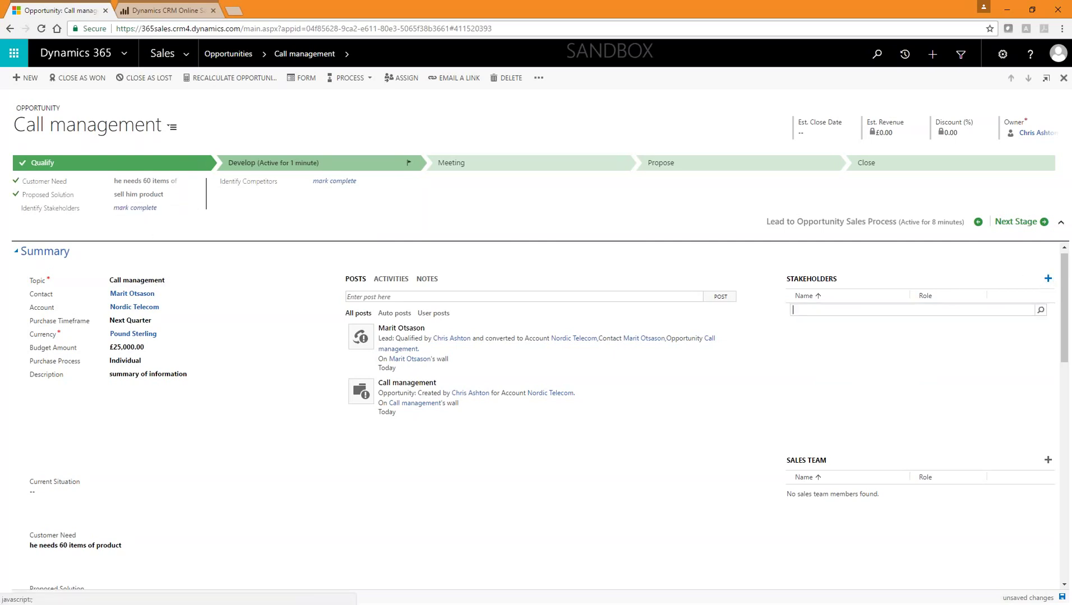
left_click(1040, 310)
scroll(904, 383, "down", 3)
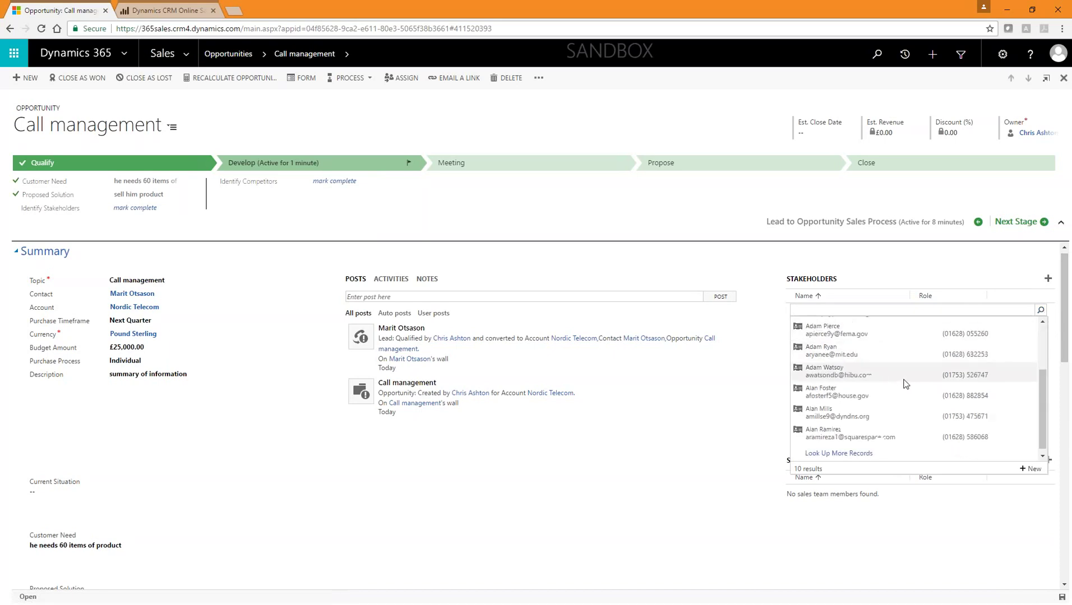
left_click(897, 391)
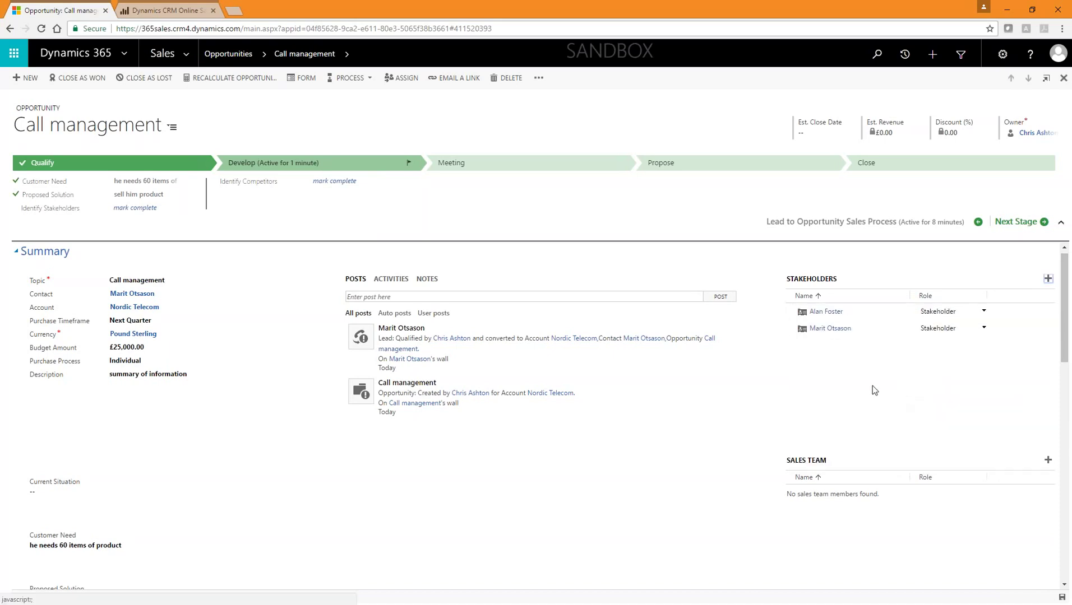
left_click(978, 311)
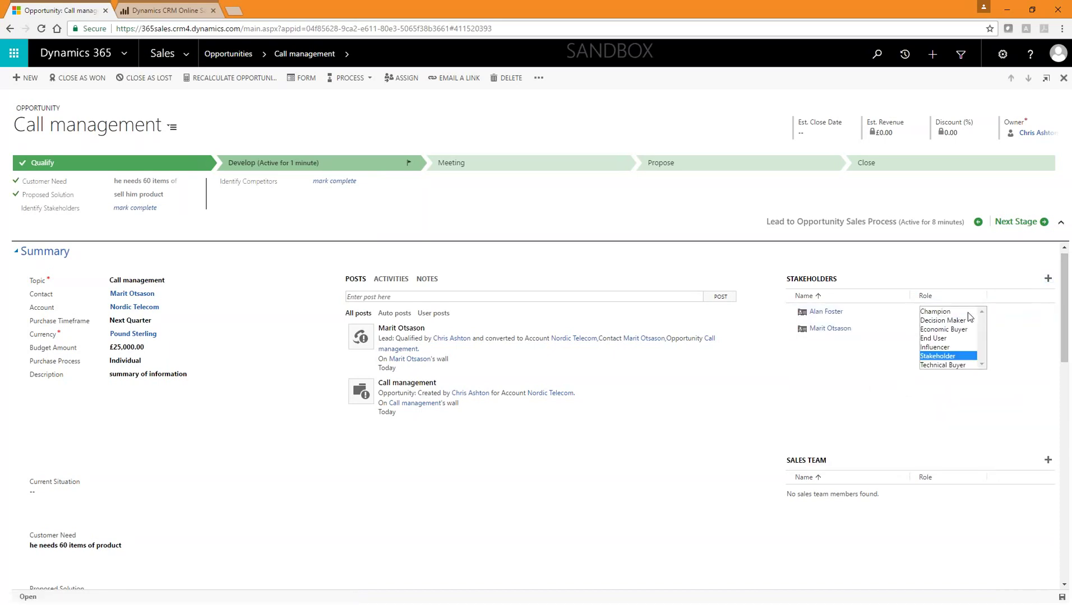
left_click(946, 365)
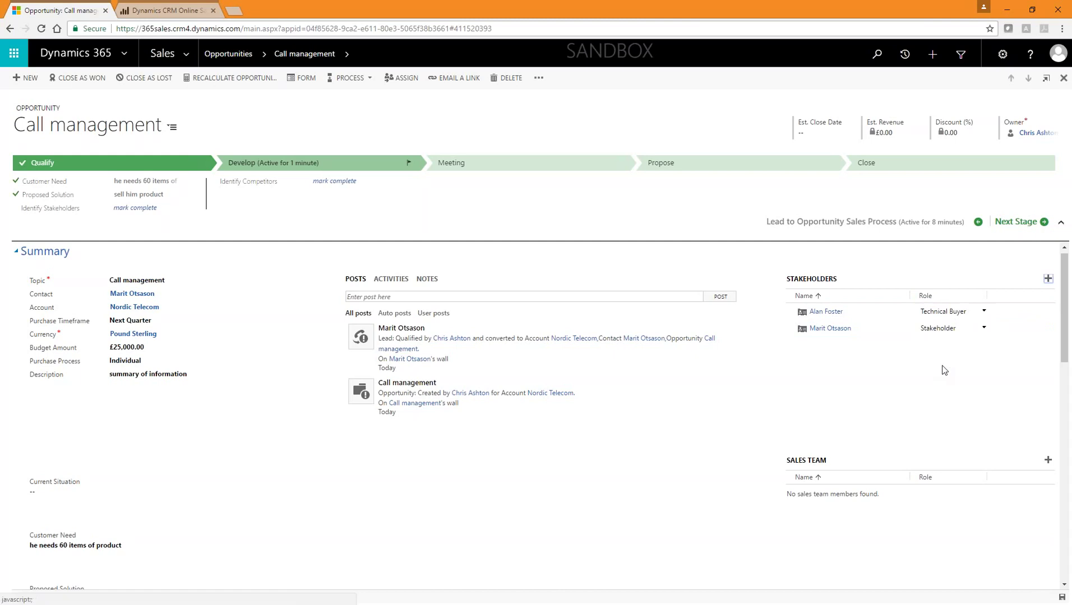
Step: Add a second contact as Decision Maker and mark Identify Stakeholders complete
left_click(1045, 279)
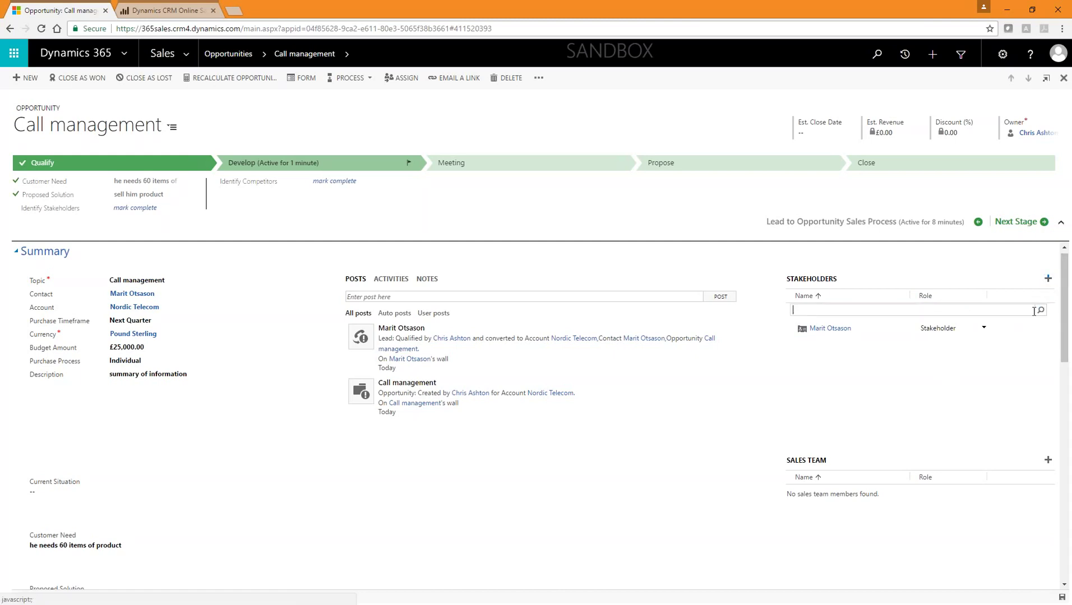
scroll(891, 392, "down", 3)
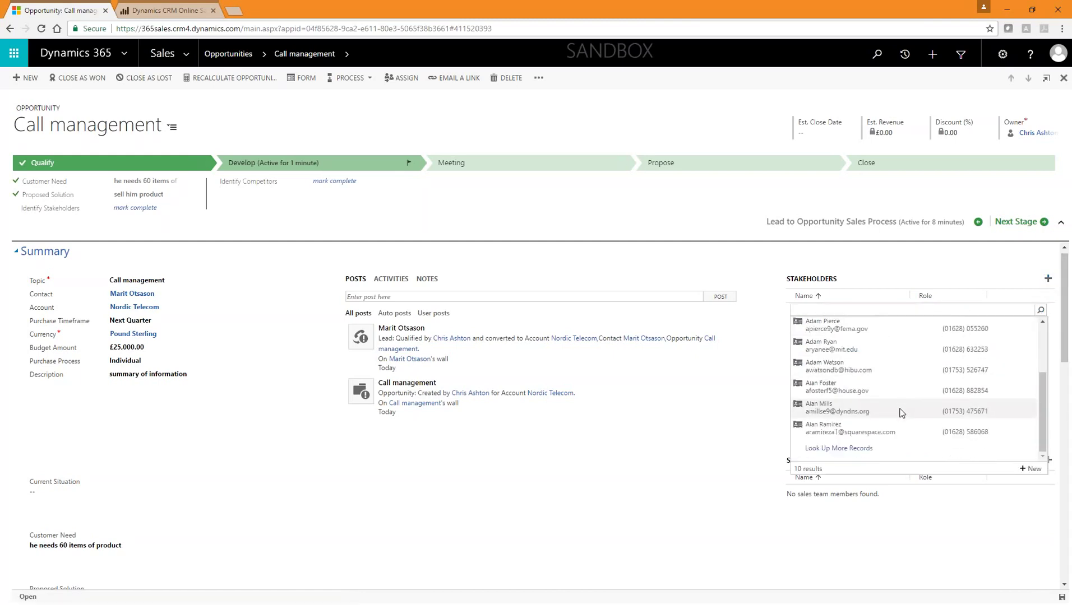
left_click(877, 373)
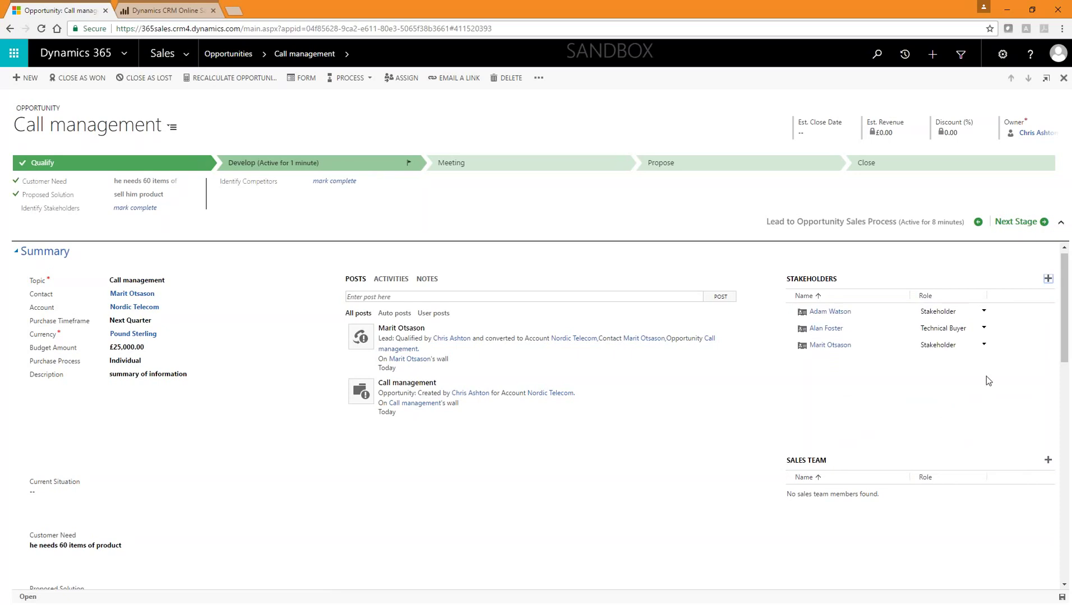
left_click(968, 312)
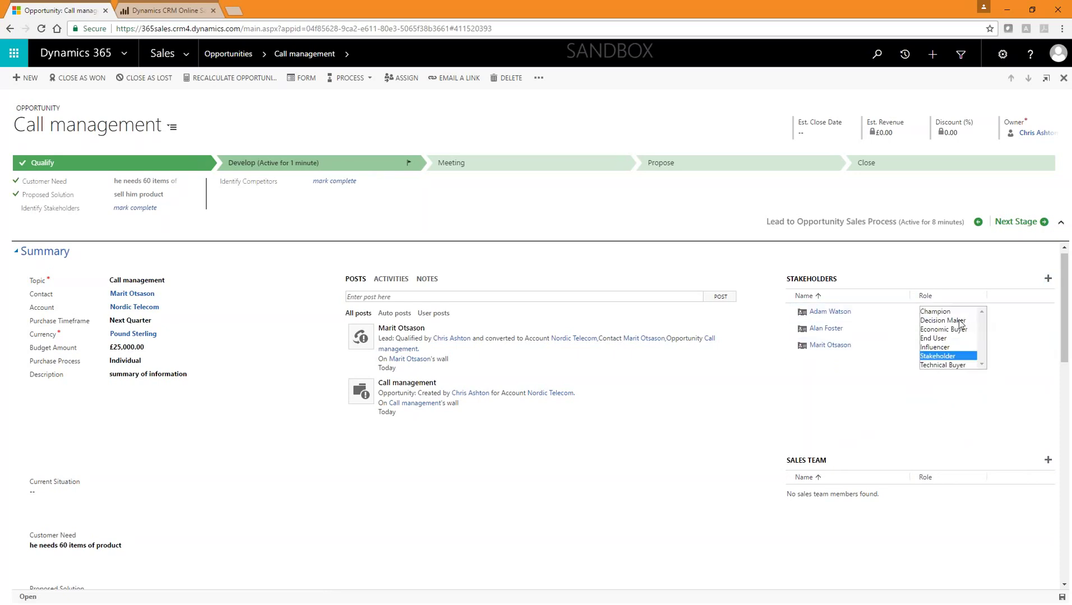
left_click(957, 320)
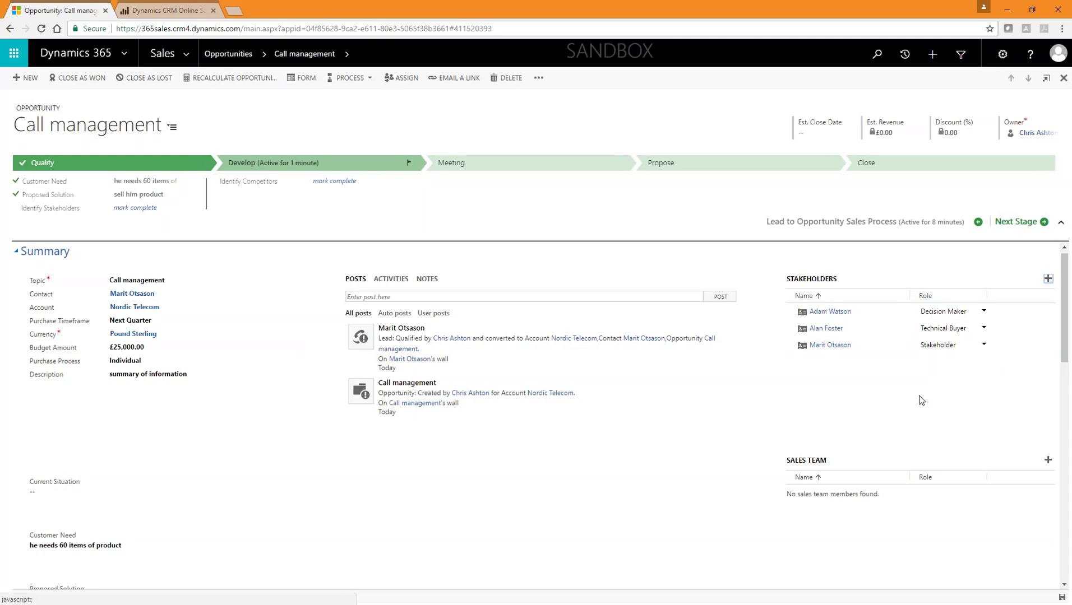
left_click(143, 209)
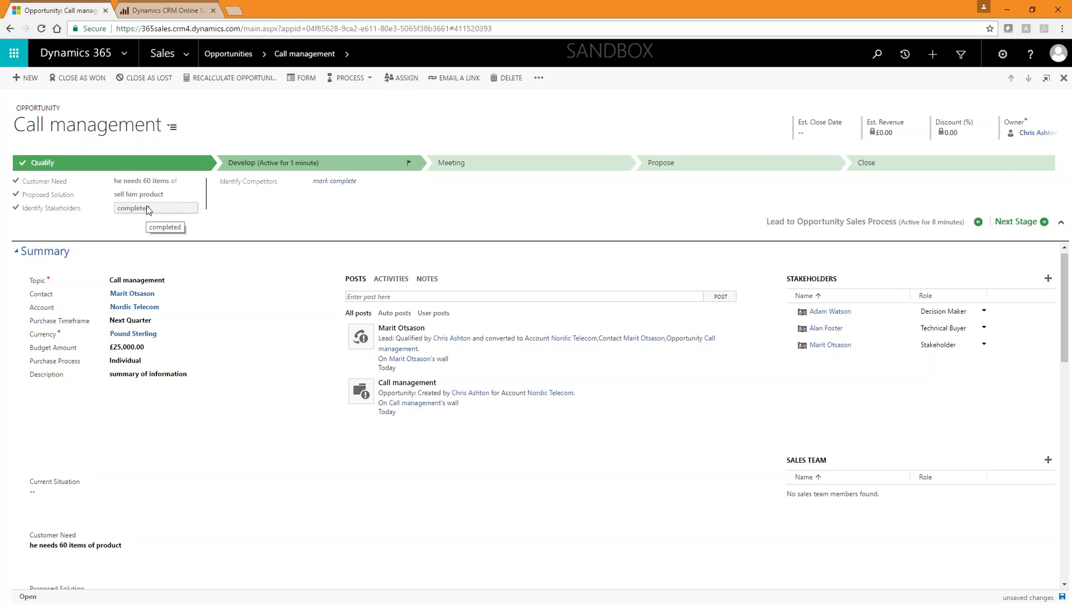
Step: Add a user to the opportunity's sales team as Sales Professional
scroll(897, 406, "down", 1)
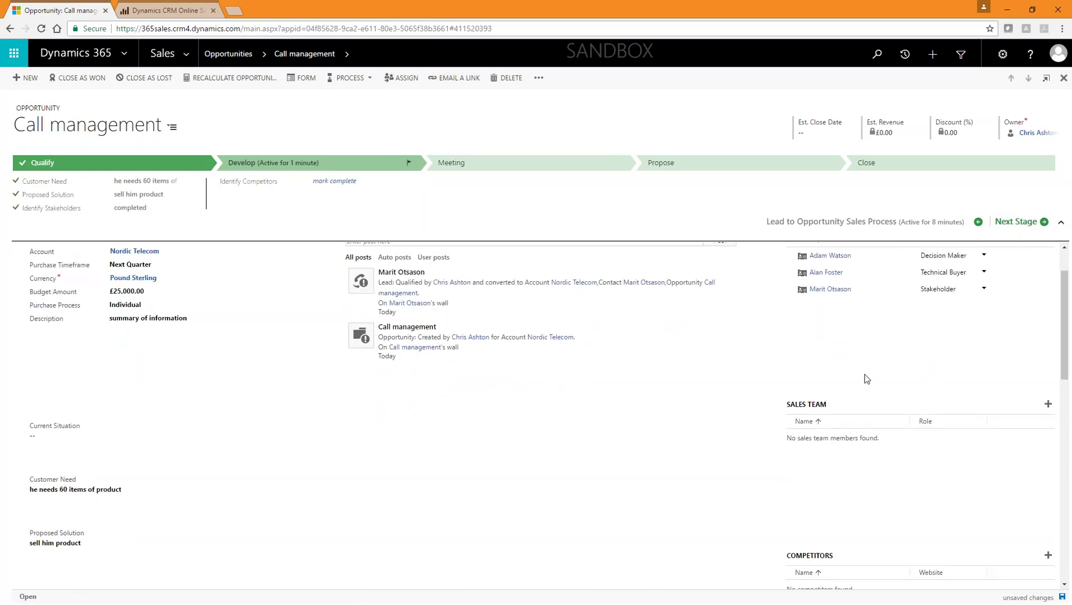
left_click(1048, 404)
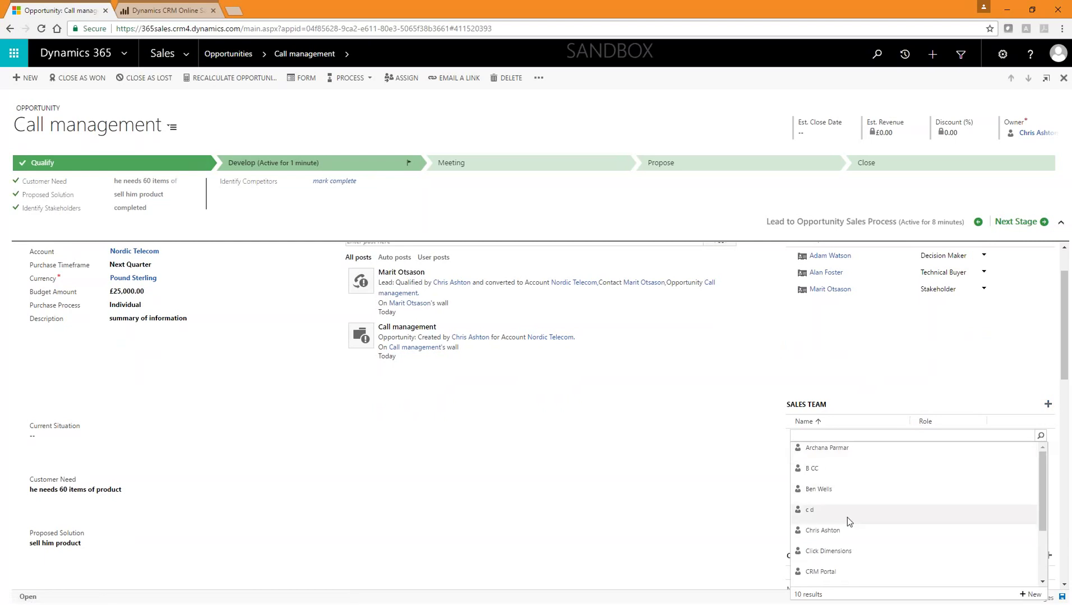
left_click(849, 528)
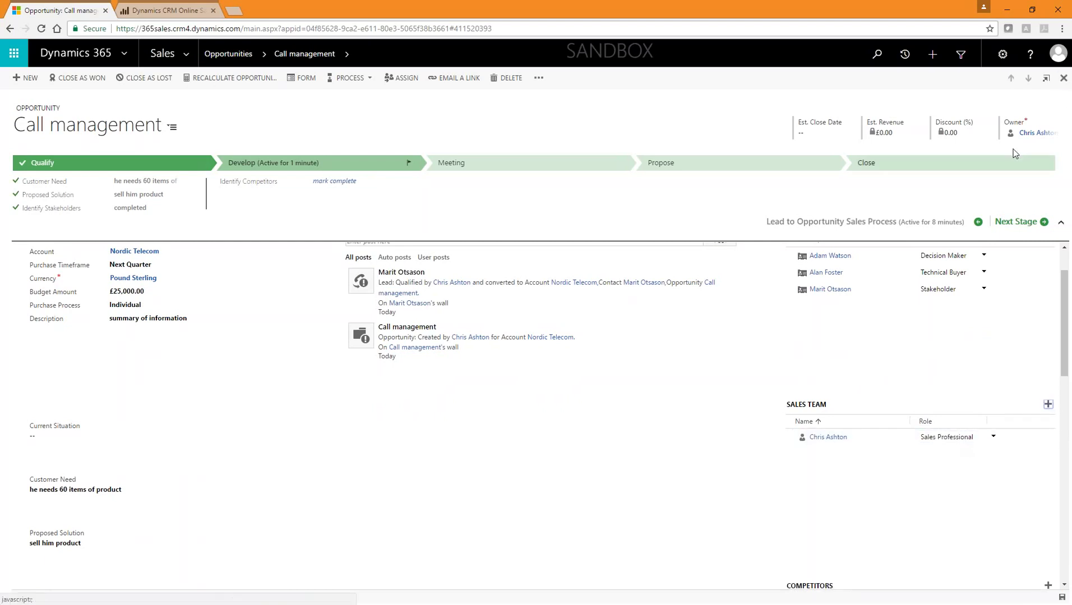
Step: Add a second sales team user with the Territory Manager role
left_click(1048, 404)
left_click(1040, 436)
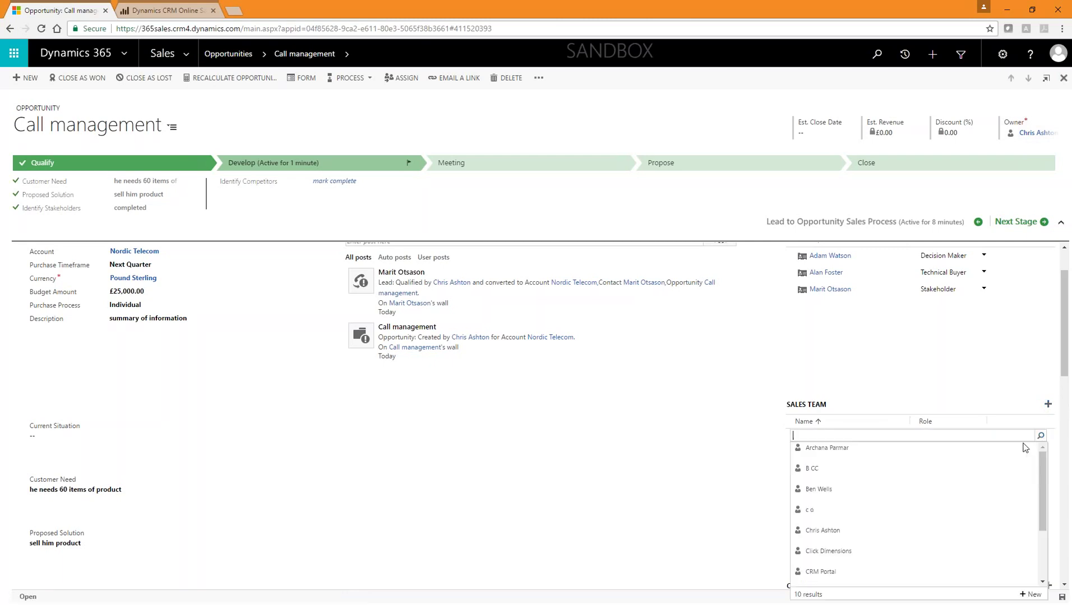
scroll(924, 514, "down", 2)
left_click(897, 534)
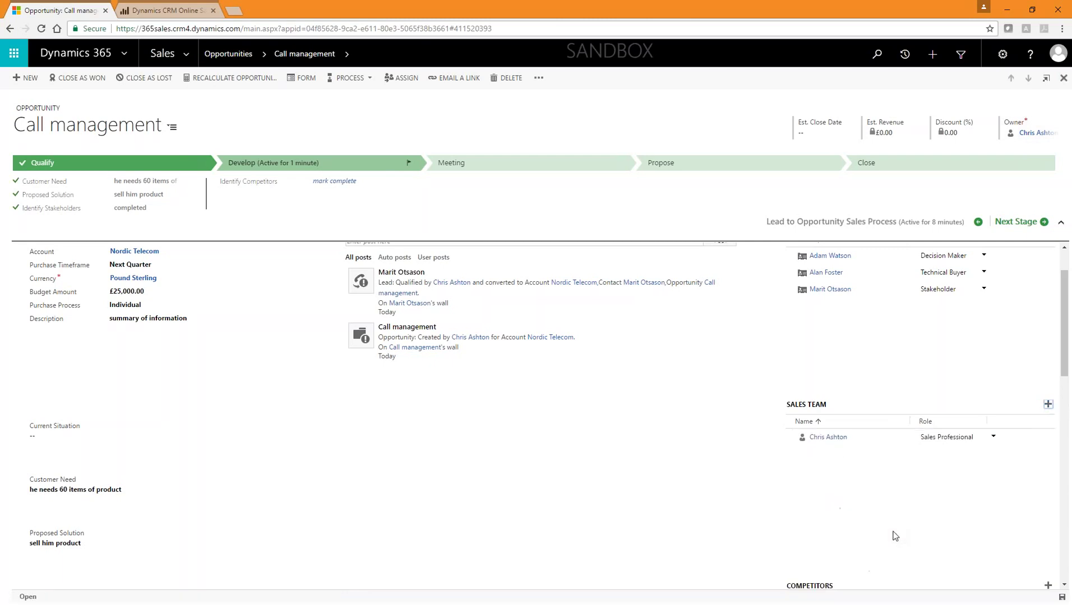
left_click(993, 454)
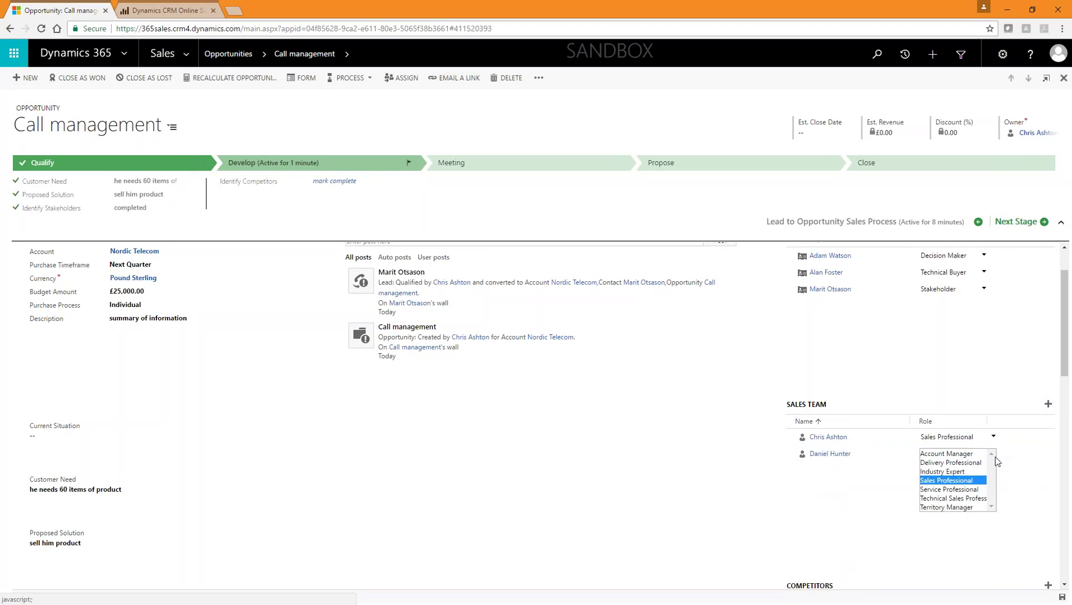
left_click(969, 506)
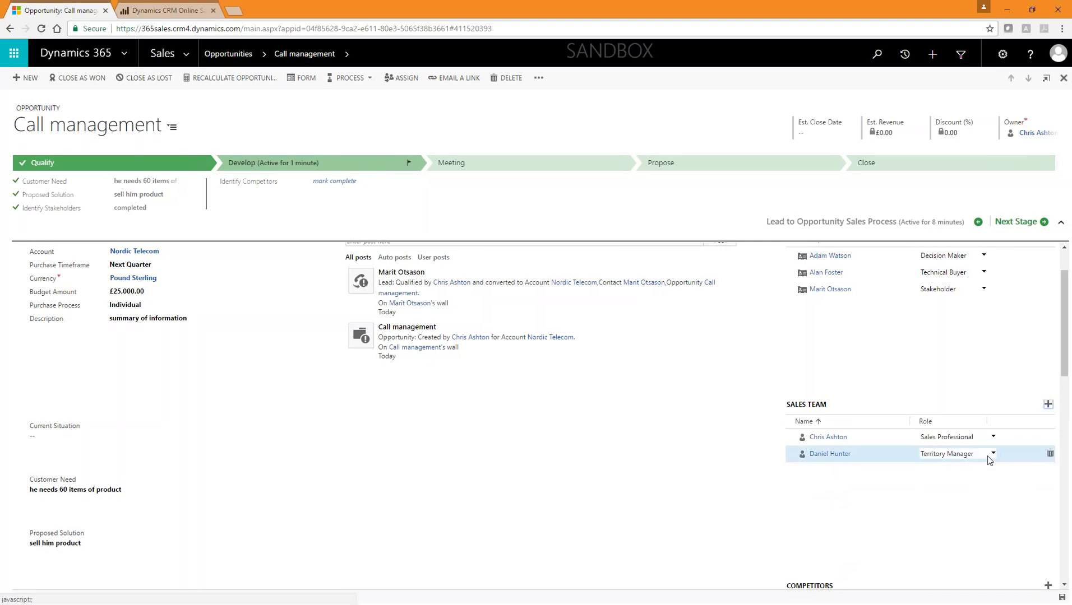
left_click(987, 455)
left_click(968, 504)
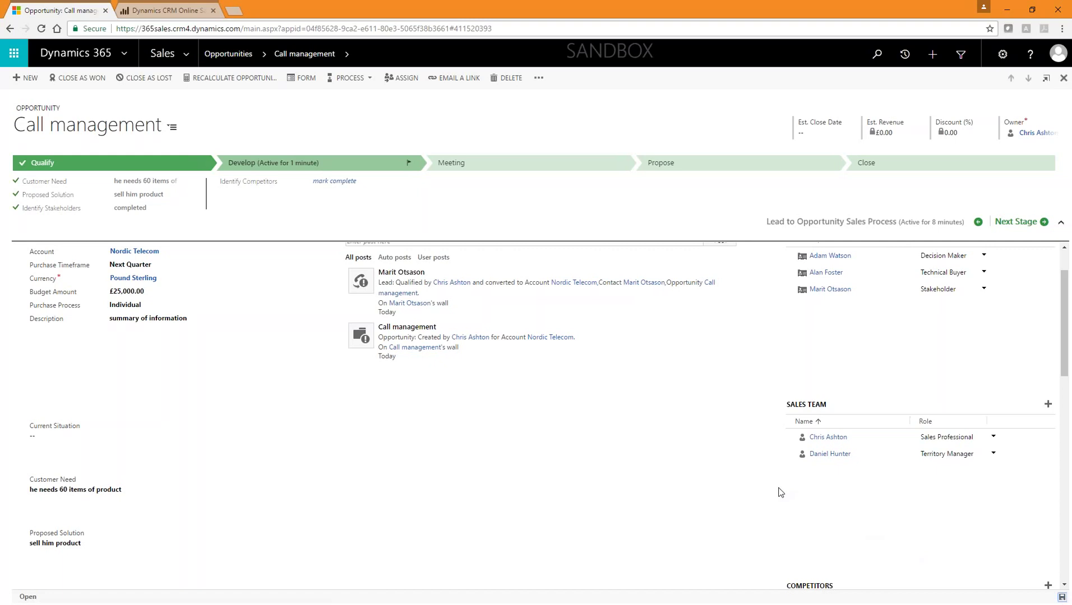
Step: Scroll the opportunity form until the empty Competitors subgrid is visible
scroll(784, 482, "up", 1)
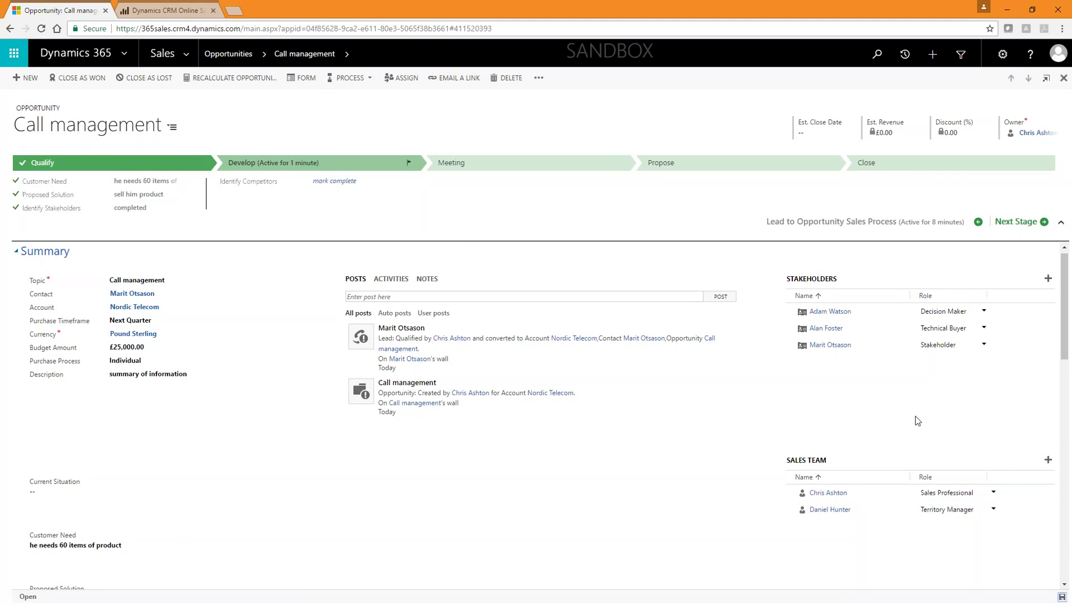
scroll(967, 443, "down", 4)
scroll(295, 311, "up", 4)
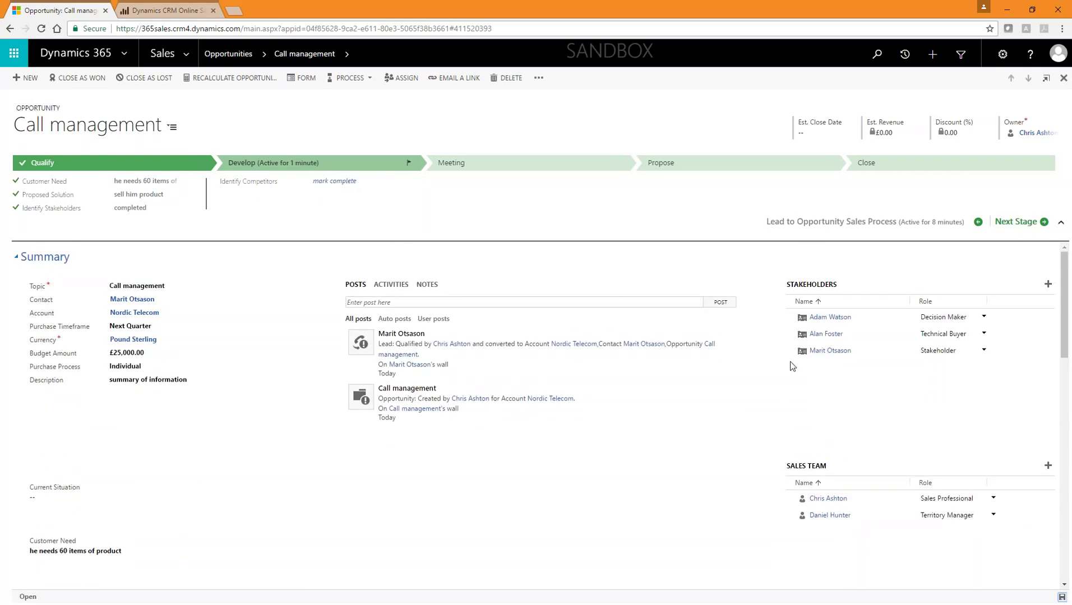
scroll(865, 378, "down", 1)
scroll(863, 379, "down", 4)
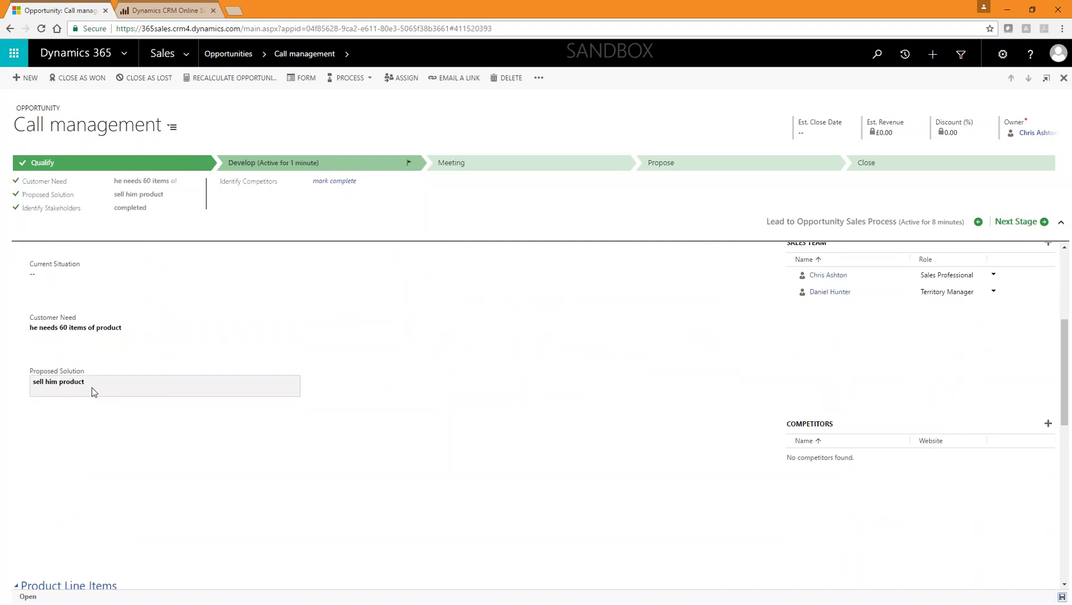
scroll(101, 375, "up", 5)
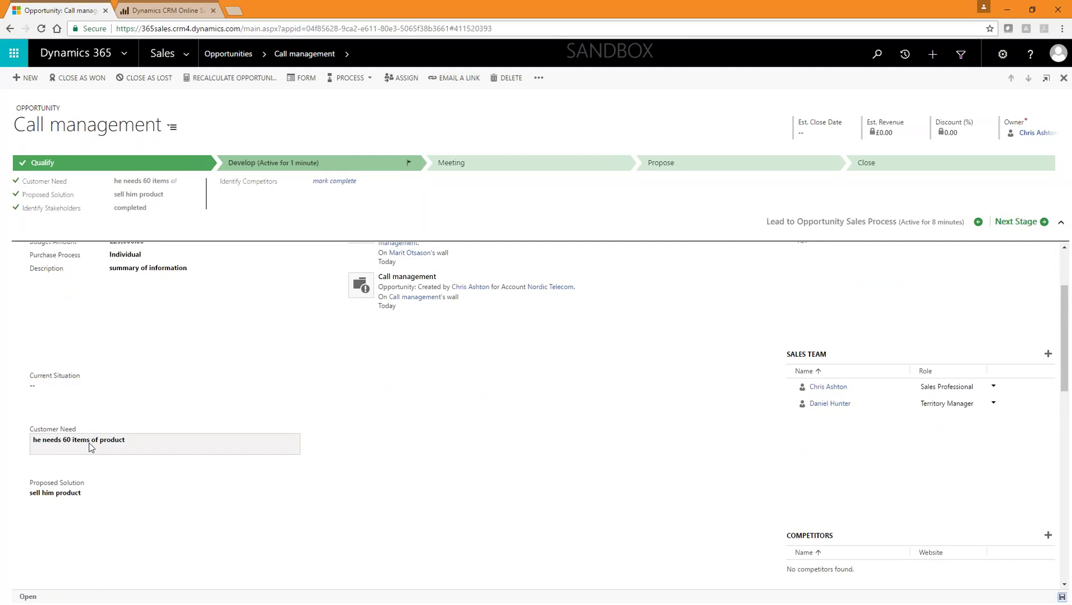
scroll(134, 411, "up", 1)
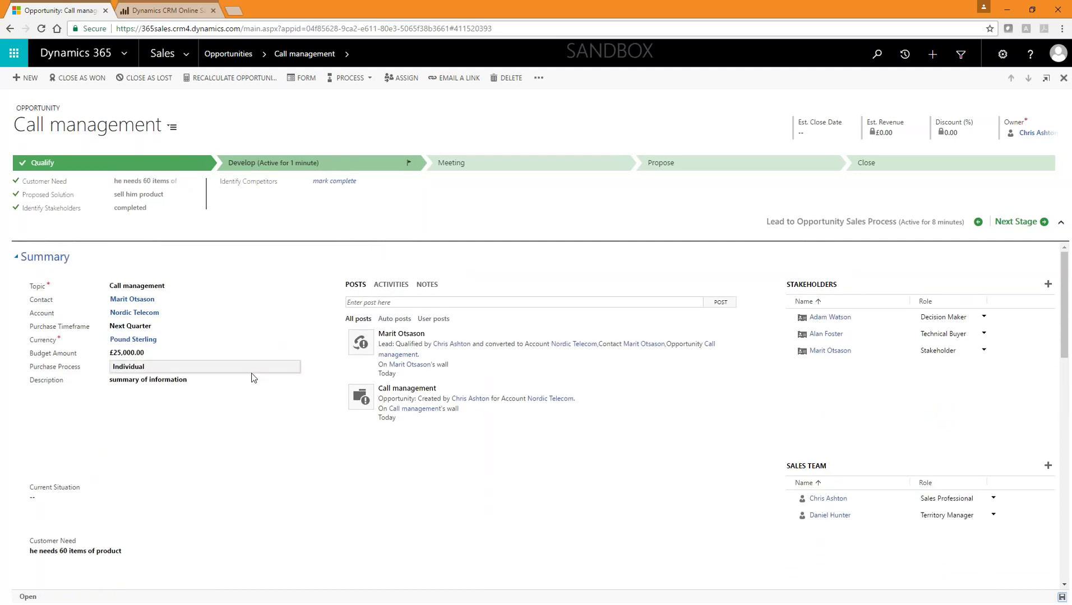
scroll(251, 376, "down", 3)
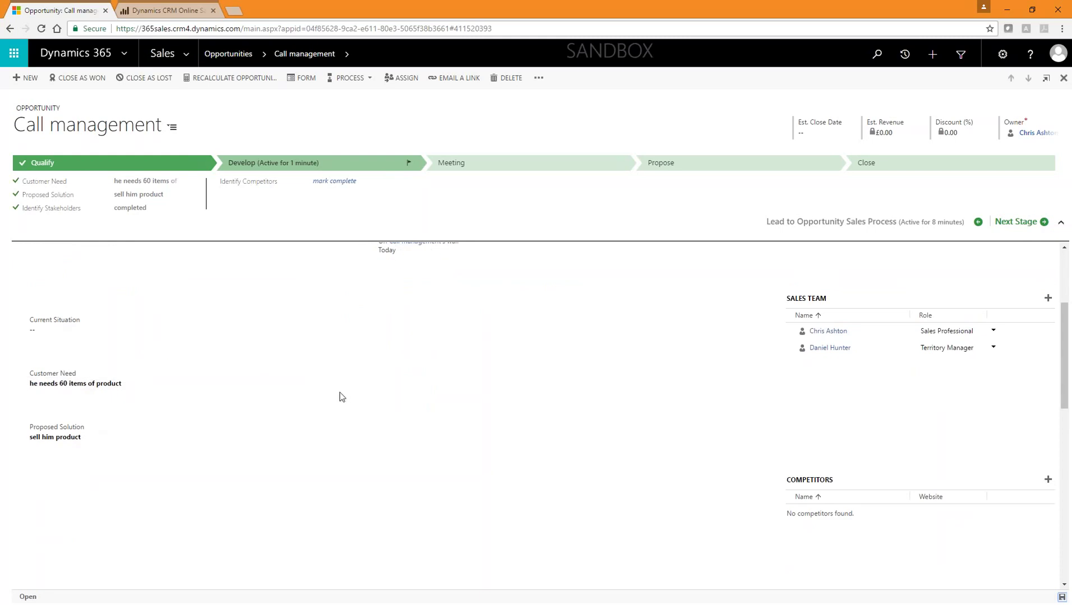
scroll(342, 397, "down", 2)
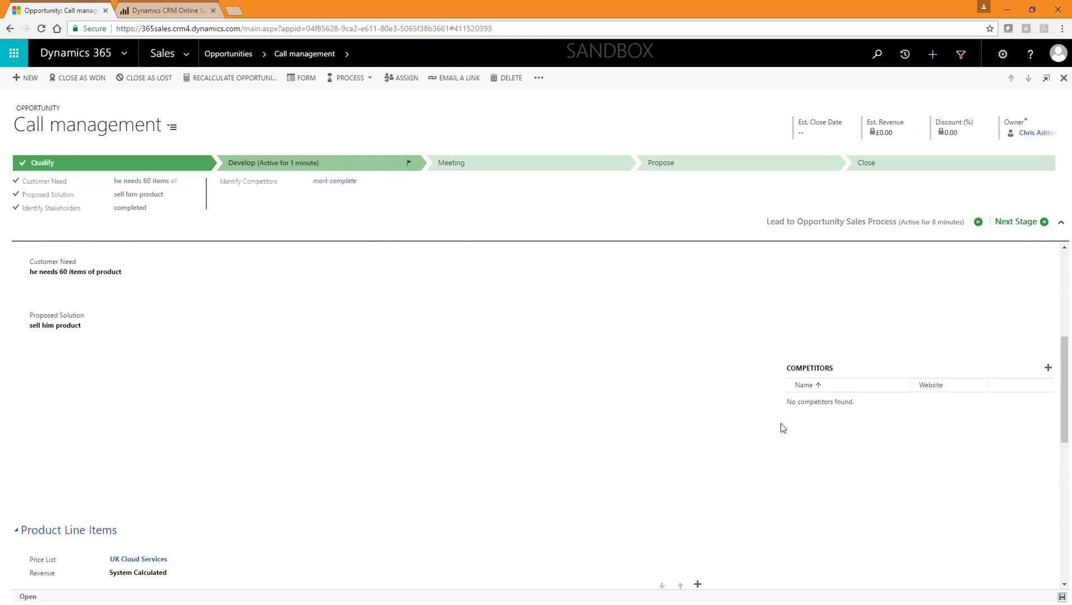
Step: Add Cheap and Cheerful Inc as a competitor, then reopen the competitor lookup
left_click(1047, 368)
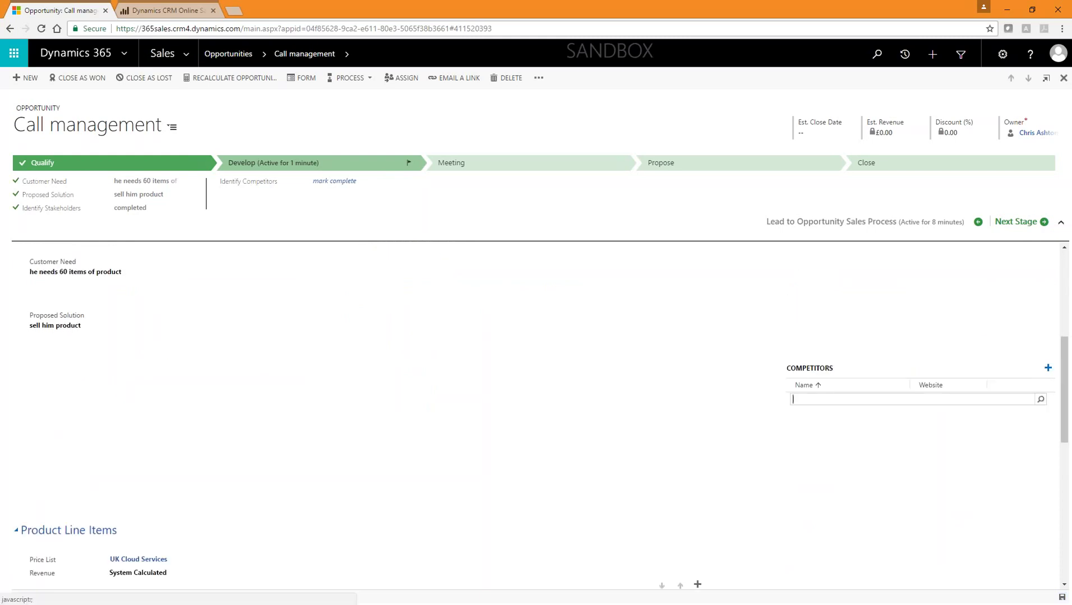
left_click(1040, 400)
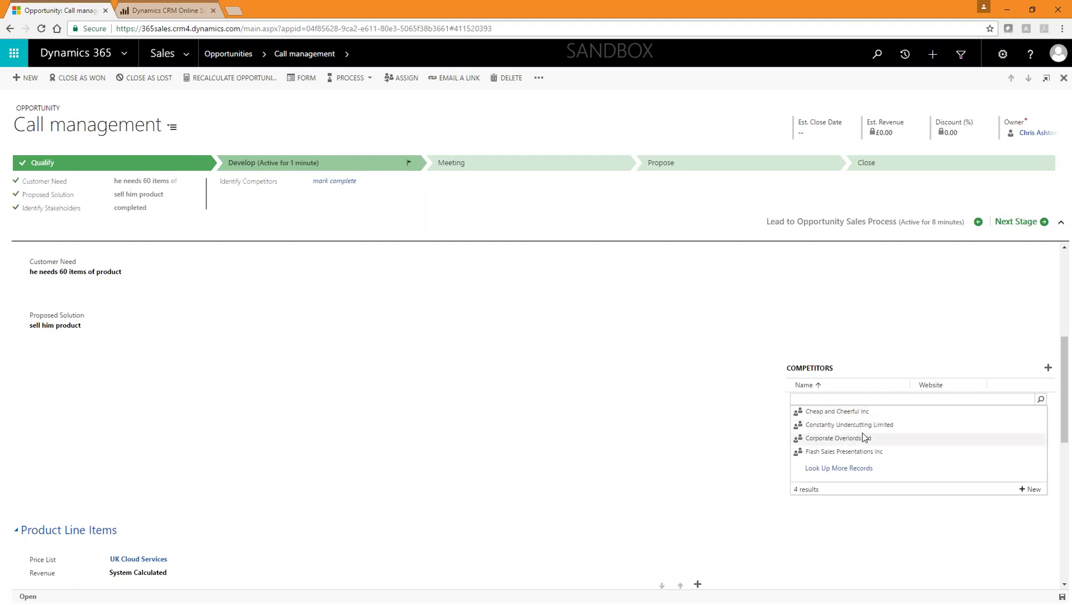
key("Up")
key("Return")
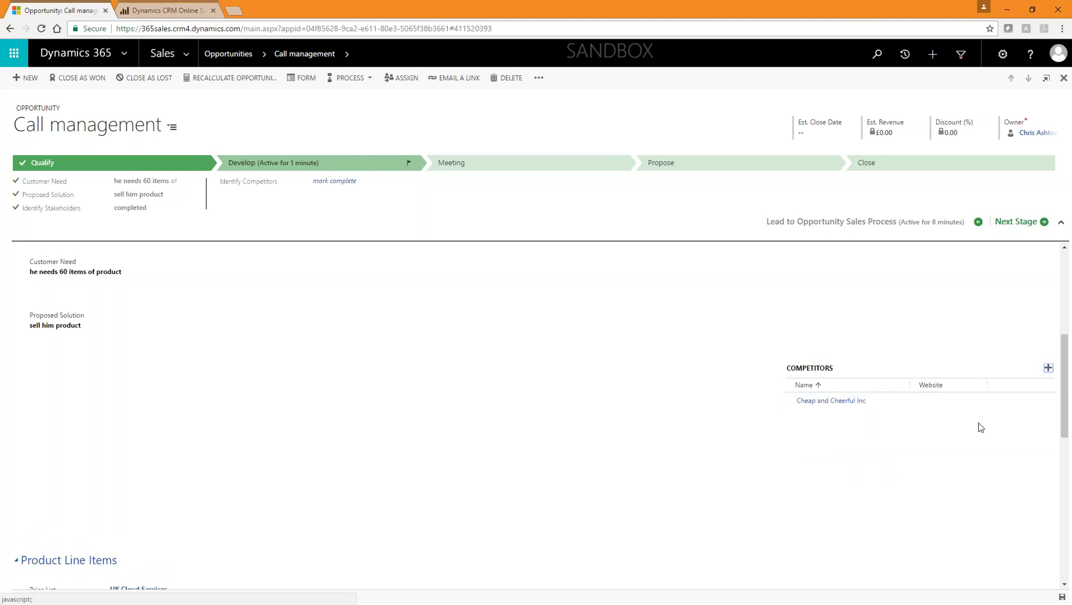
left_click(1047, 368)
left_click(1040, 399)
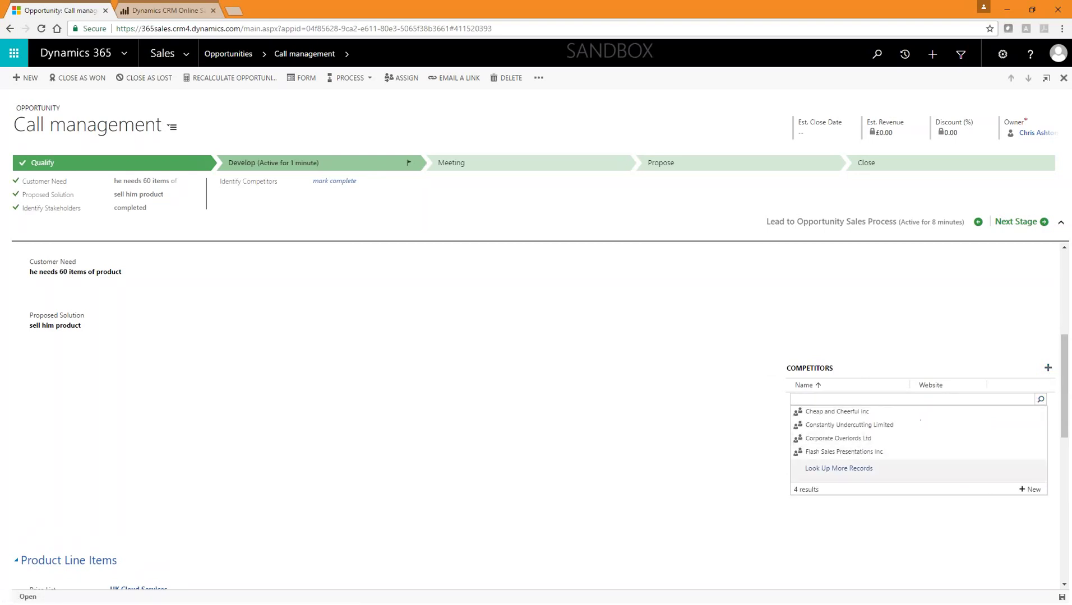
Step: Quick-create the competitor 'New Kid on the Block' and add it to the opportunity
left_click(1033, 490)
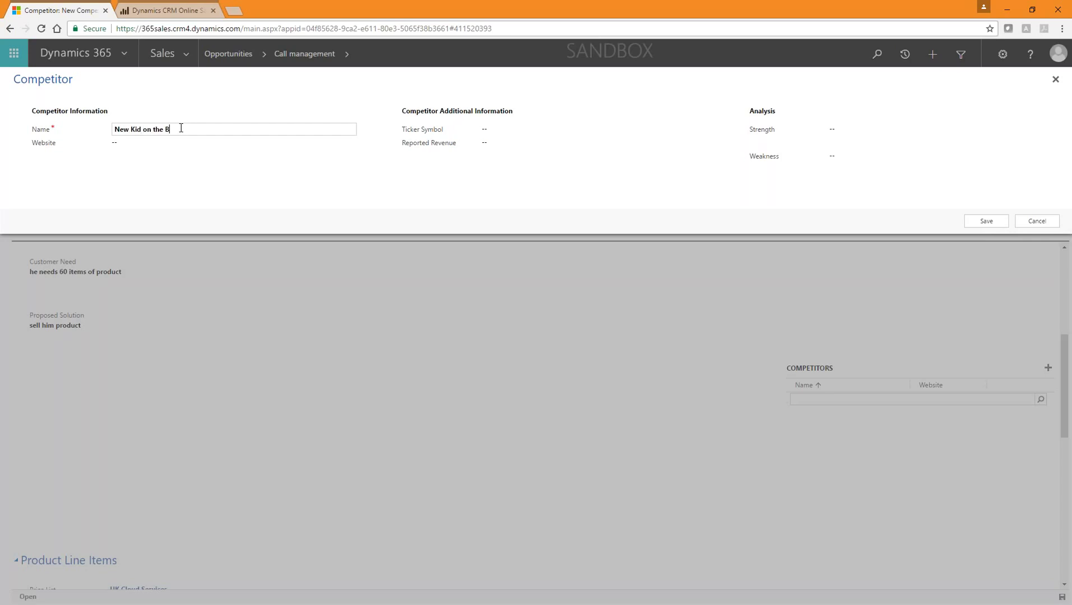
left_click(985, 221)
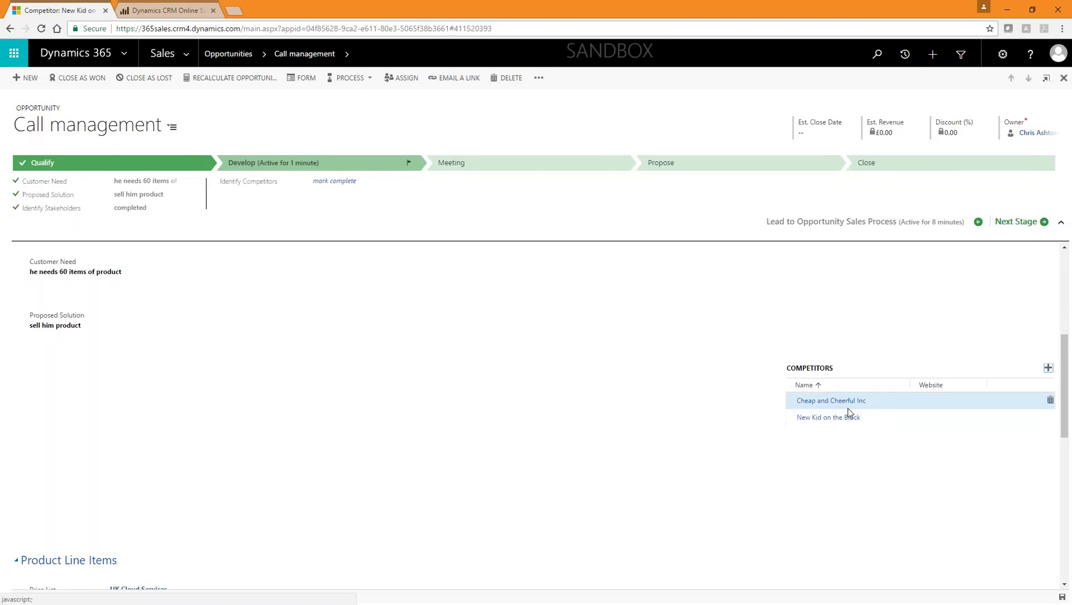
left_click(831, 401)
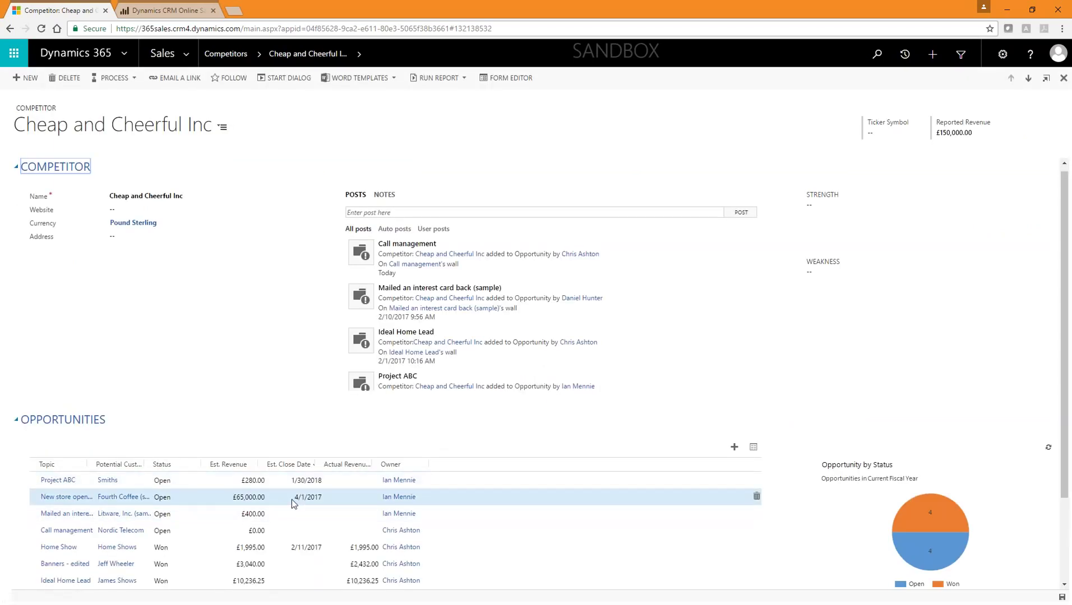
scroll(291, 500, "down", 2)
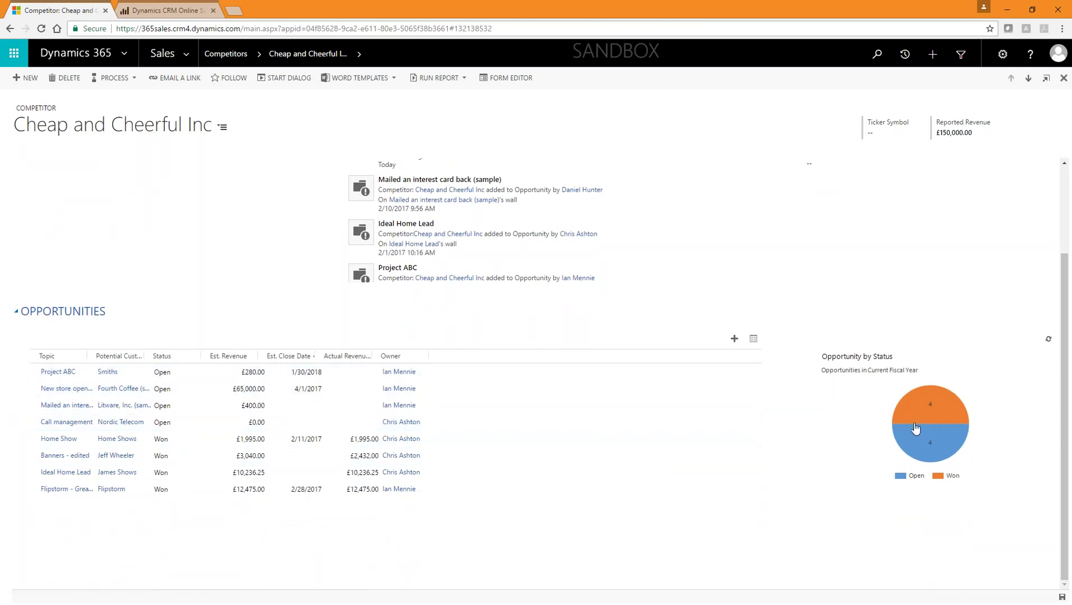
scroll(720, 481, "up", 2)
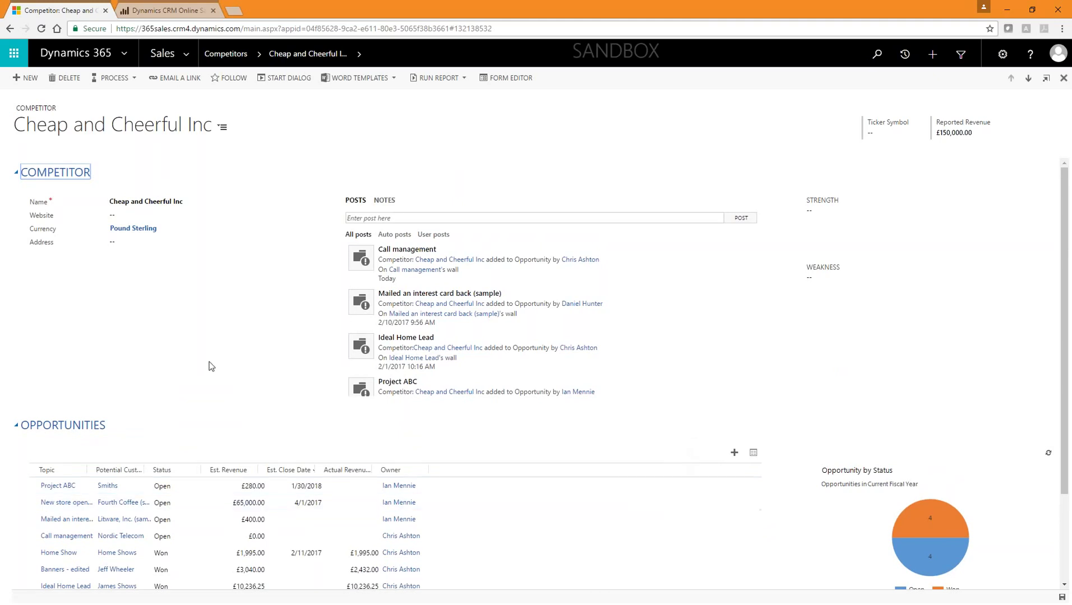
scroll(445, 479, "down", 1)
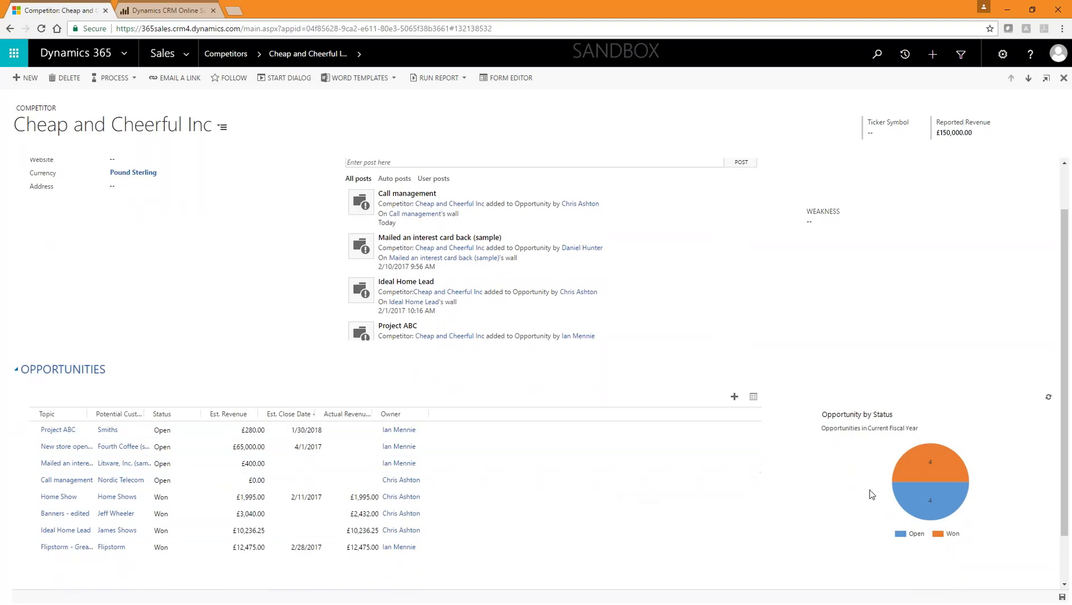
key("F5")
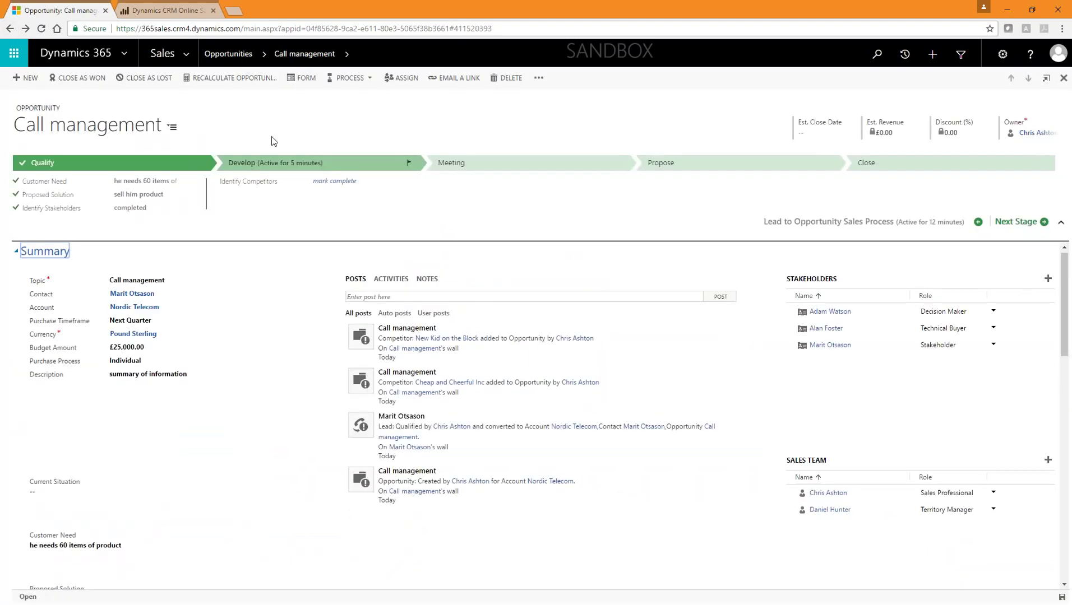
Step: Complete Identify Competitors, advance to the Meeting stage, and pick a March 2017 meeting date
left_click(343, 181)
left_click(1014, 222)
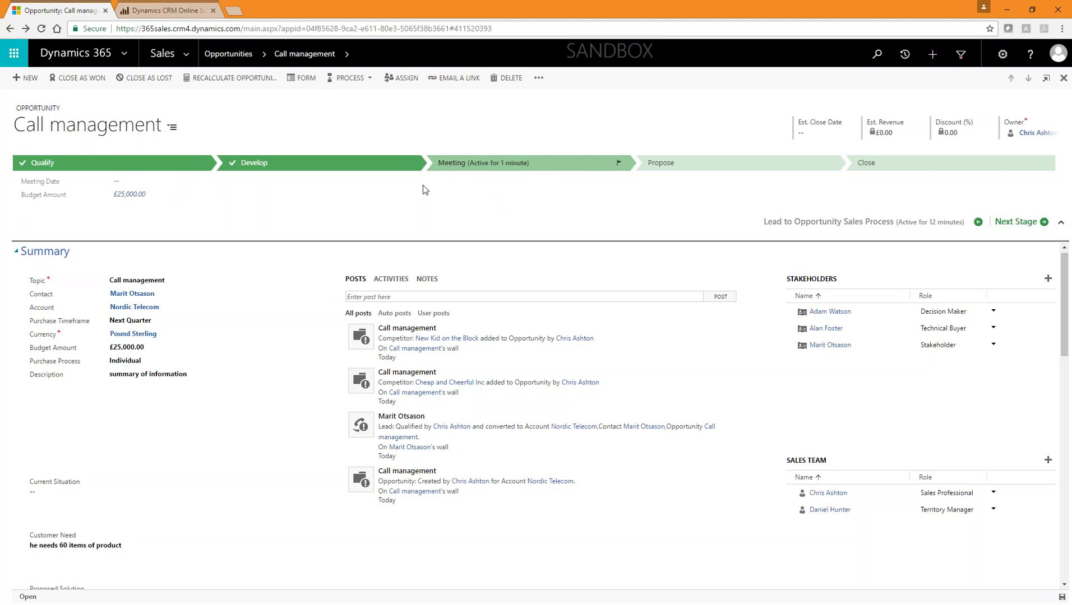
left_click(125, 181)
left_click(193, 183)
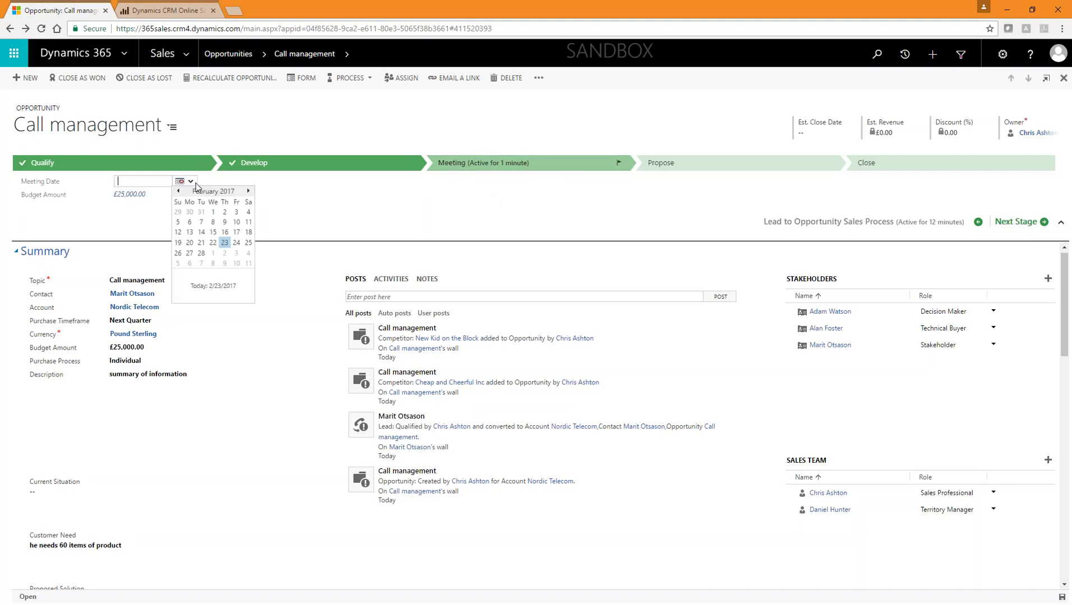
left_click(249, 191)
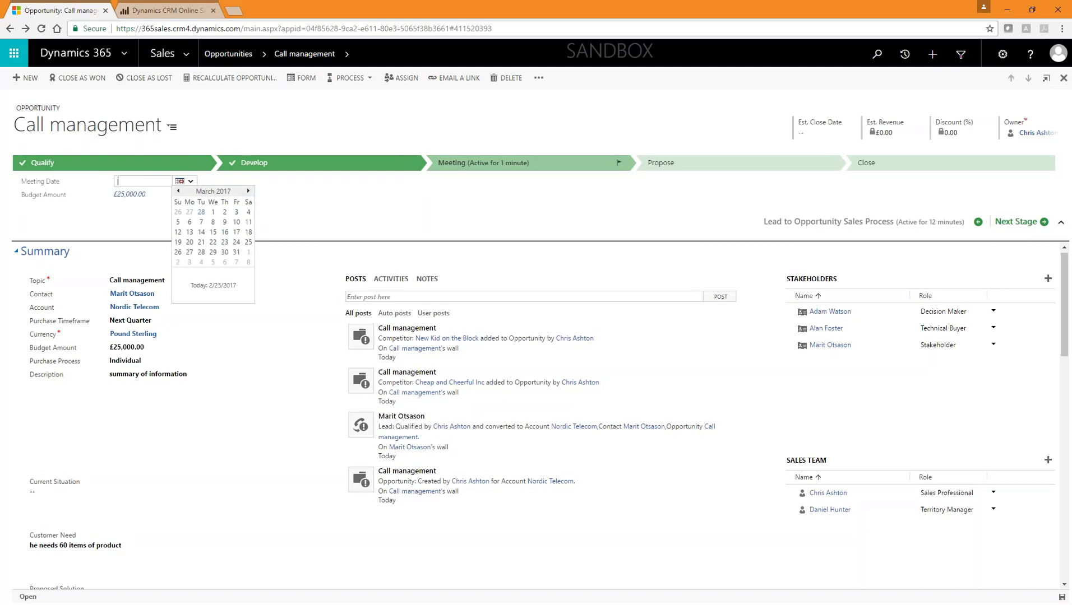
left_click(214, 233)
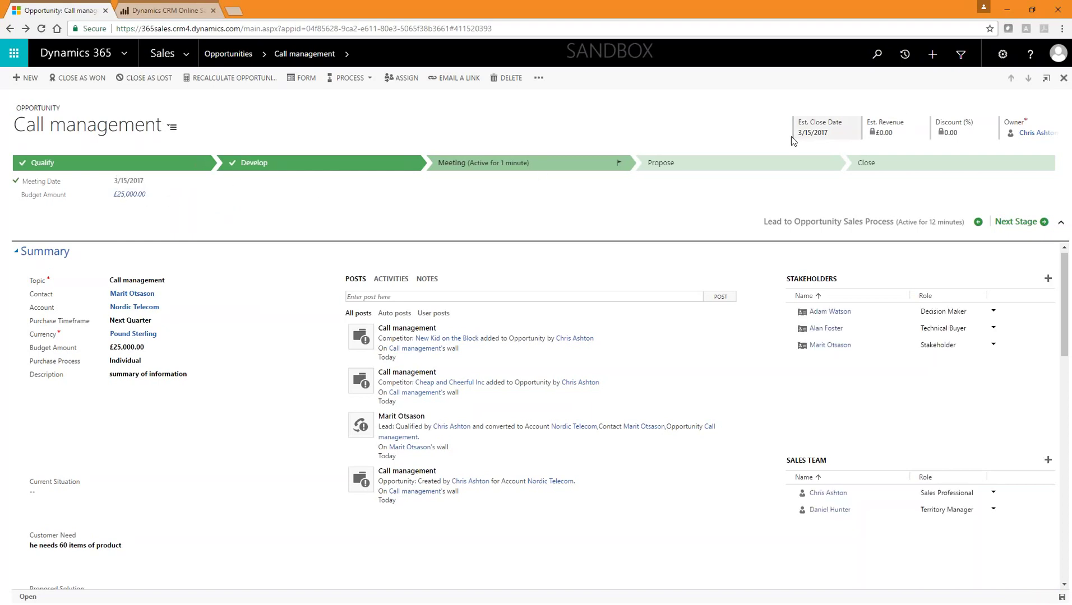
Step: Change the estimated close date to 3/23/2017
left_click(825, 132)
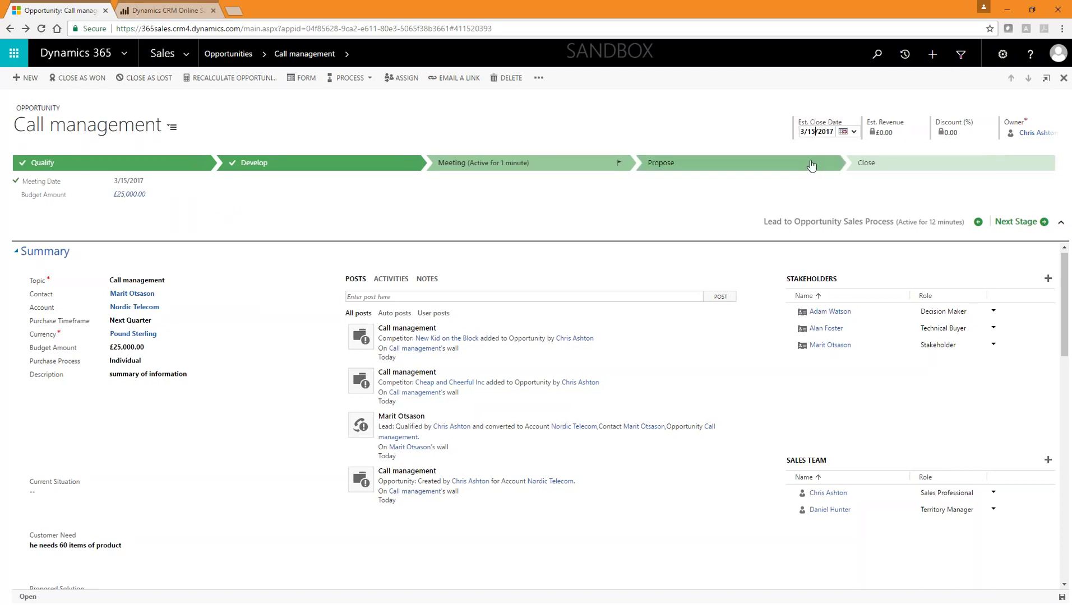
key("BackSpace")
key("BackSpace")
type("23")
left_click(761, 128)
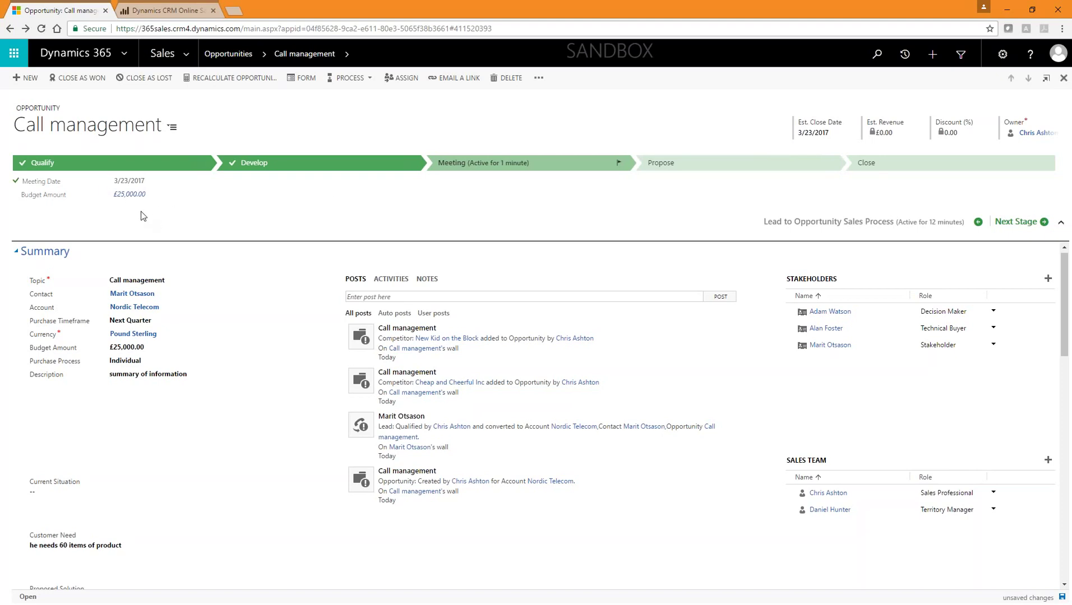
Step: Move the opportunity to Propose and complete Identify Sales Team, Develop Proposal, Internal Review, Present Proposal
scroll(579, 259, "down", 3)
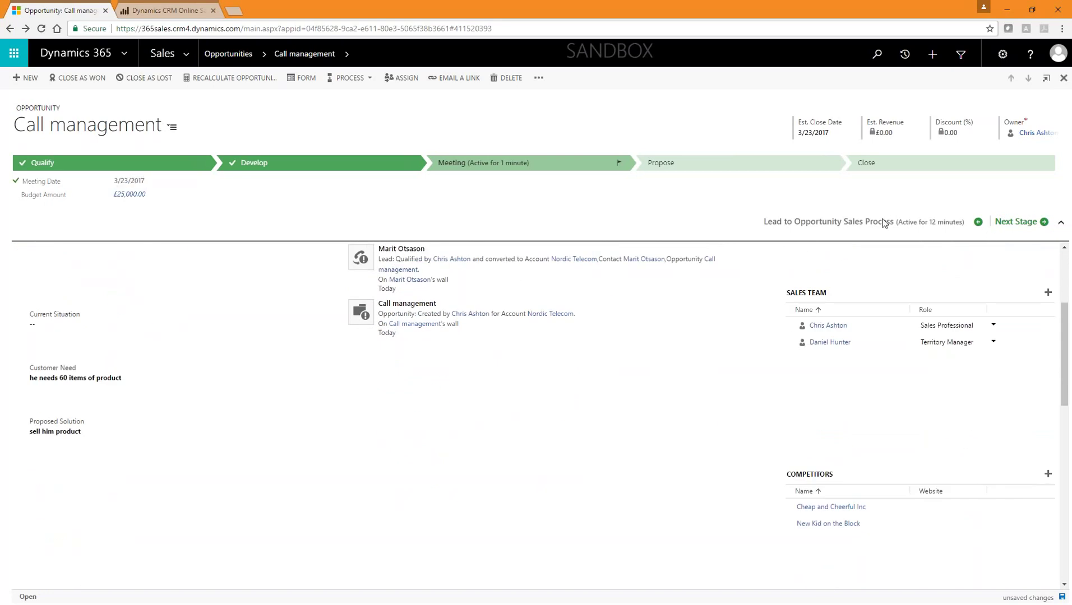
left_click(1017, 222)
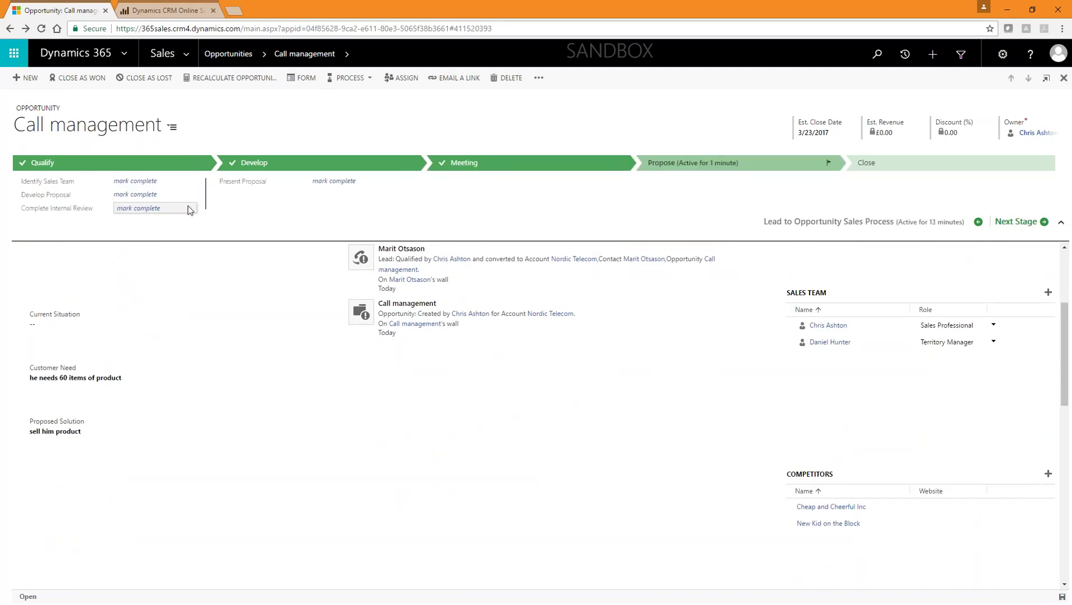
left_click(135, 181)
left_click(148, 195)
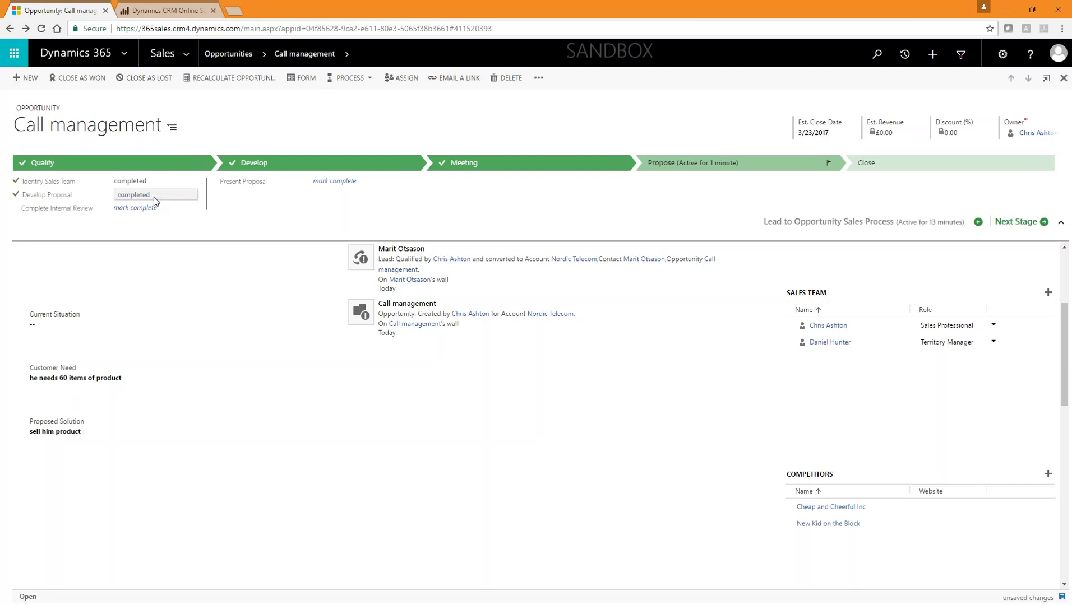
left_click(147, 207)
left_click(339, 185)
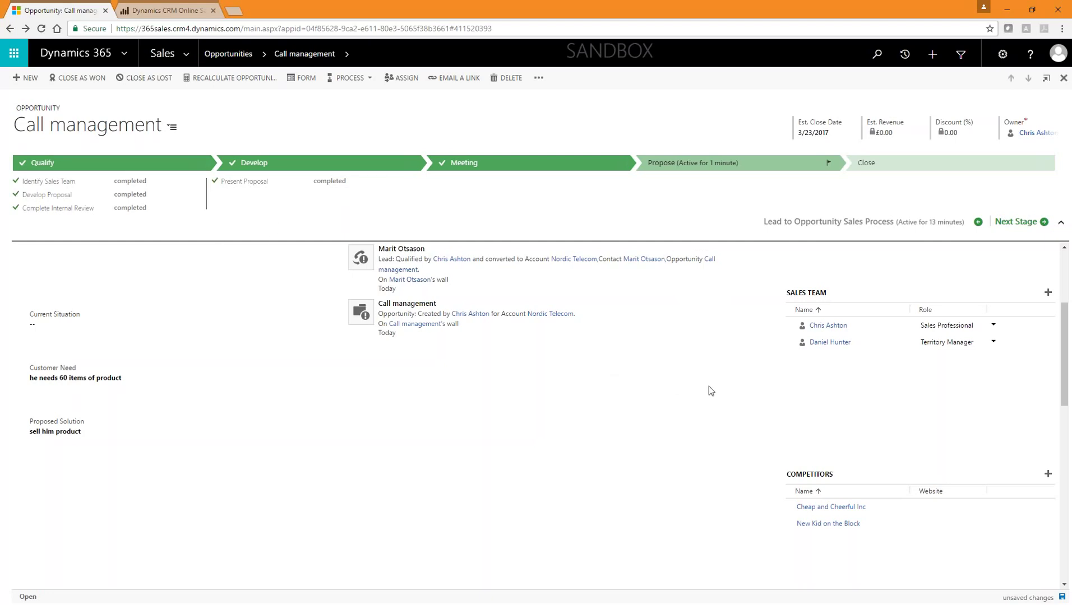
Step: Review the Meeting, Develop and Qualify stages, reaching the originating lead
scroll(672, 384, "up", 3)
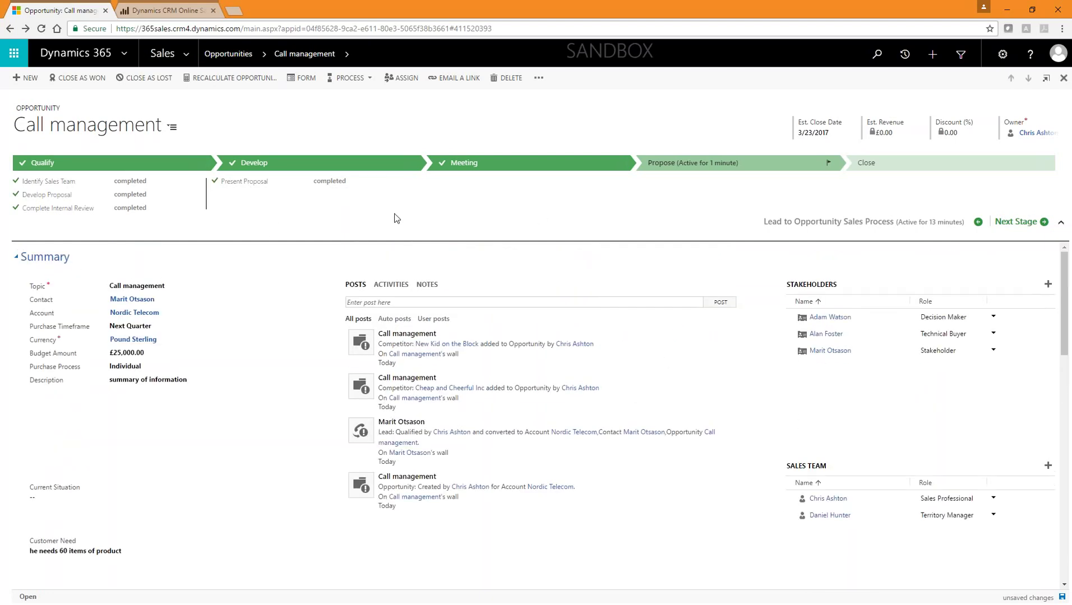
left_click(474, 165)
left_click(345, 165)
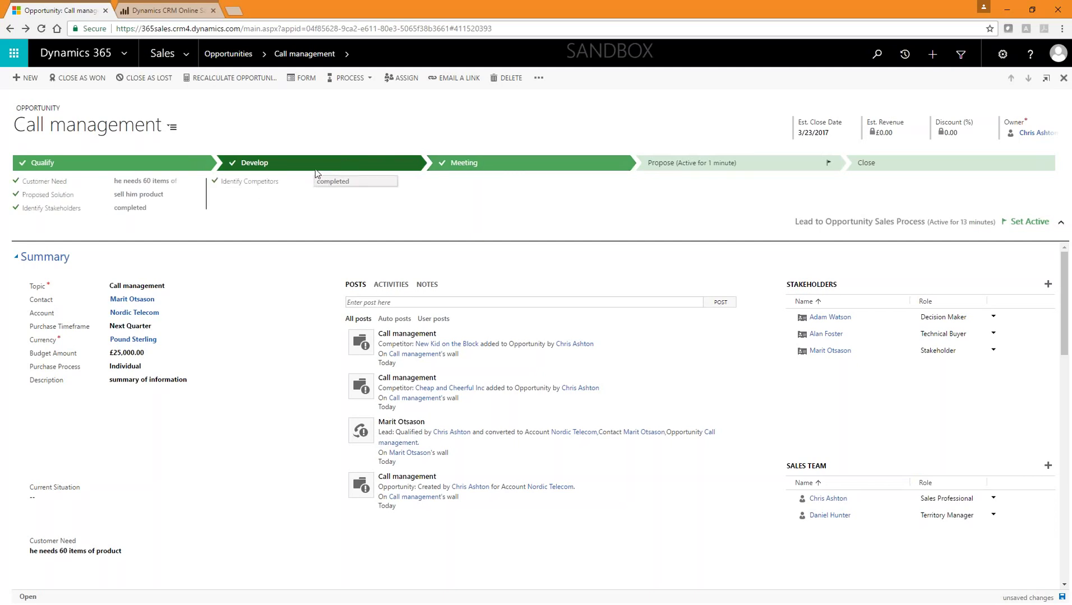
left_click(104, 162)
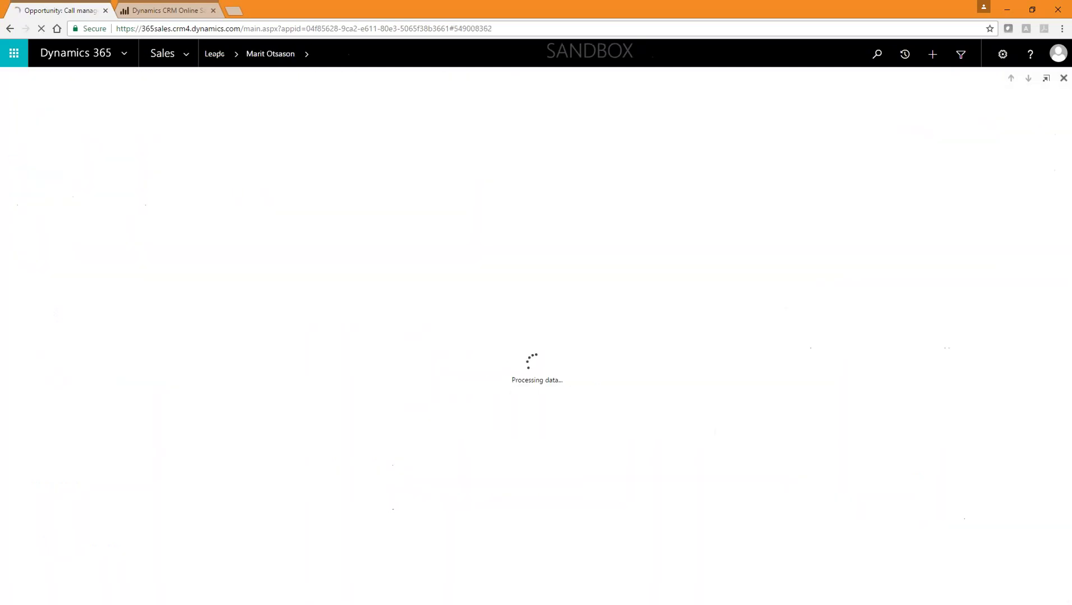
Step: Go back from the lead to the Call management opportunity through the Develop stage
left_click(325, 167)
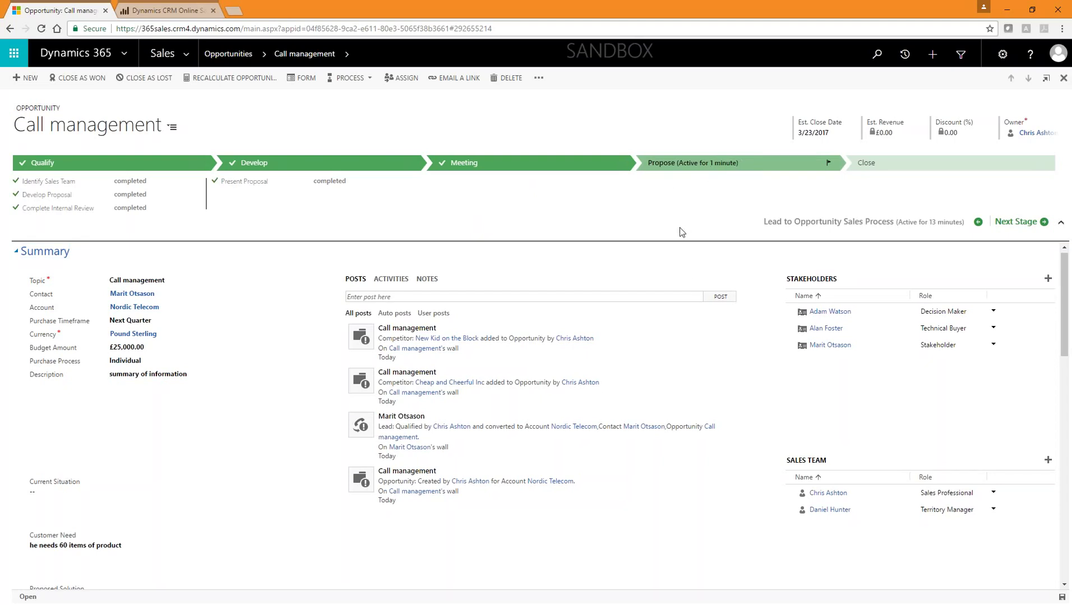
Step: Begin adding an existing catalogue product as a line item on the opportunity
scroll(695, 332, "down", 5)
scroll(584, 317, "down", 3)
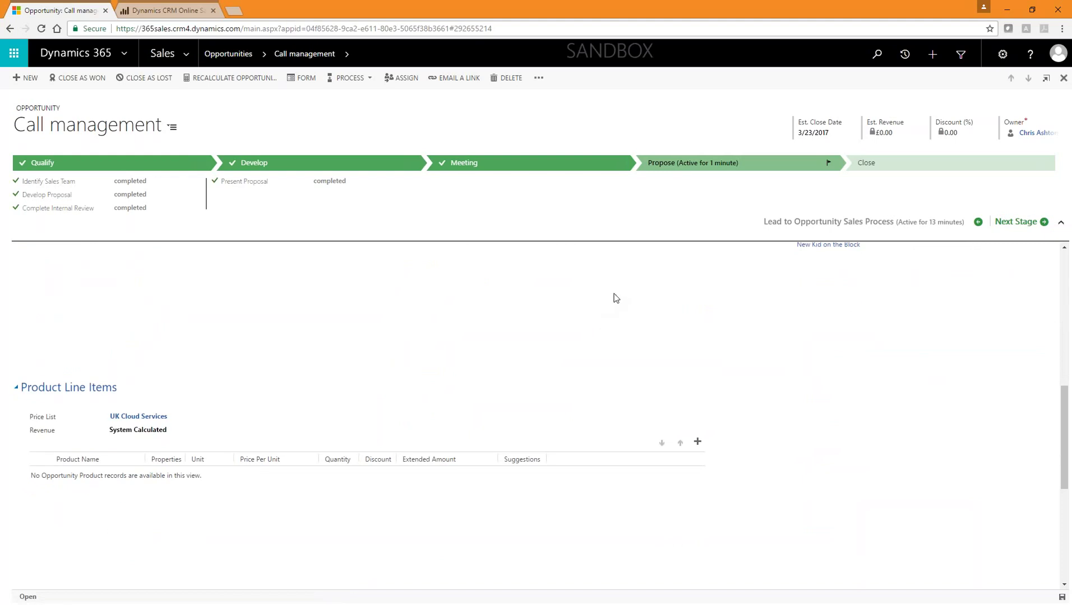
scroll(613, 298, "up", 4)
scroll(509, 297, "down", 2)
scroll(509, 297, "down", 5)
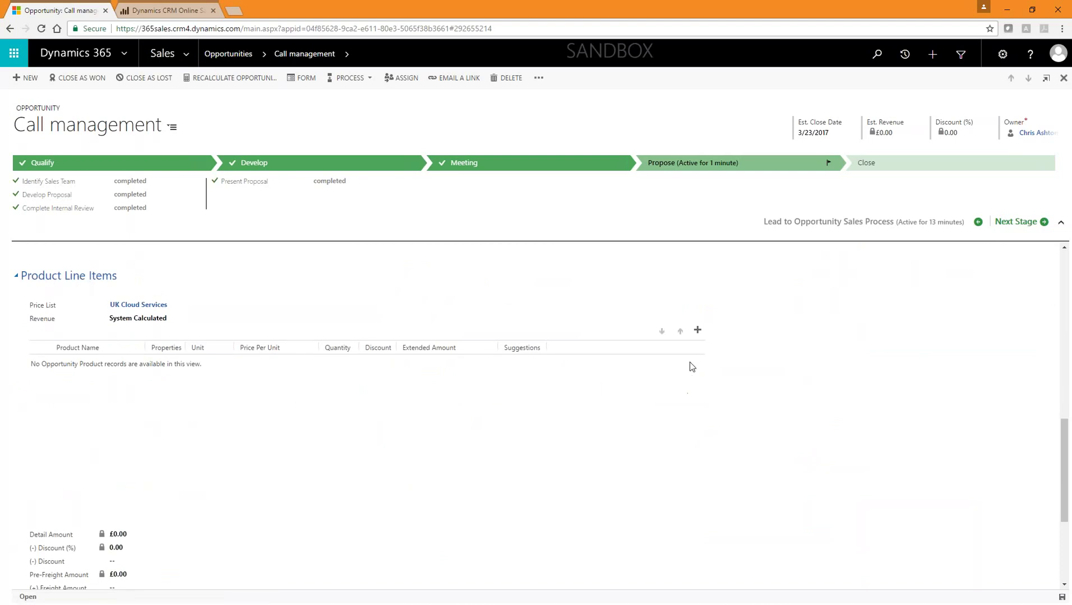
left_click(698, 330)
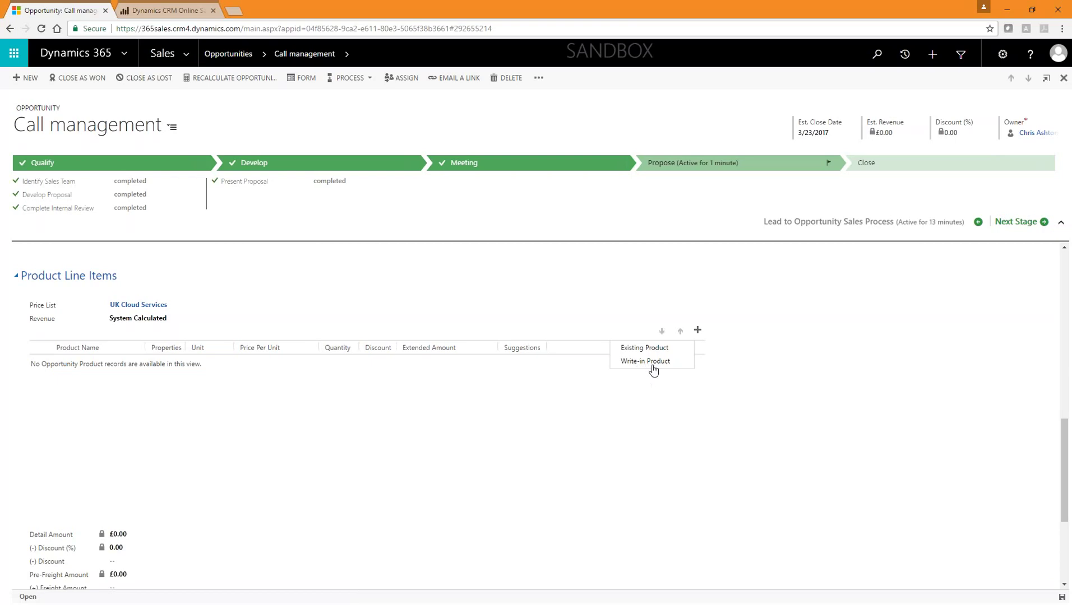
left_click(660, 349)
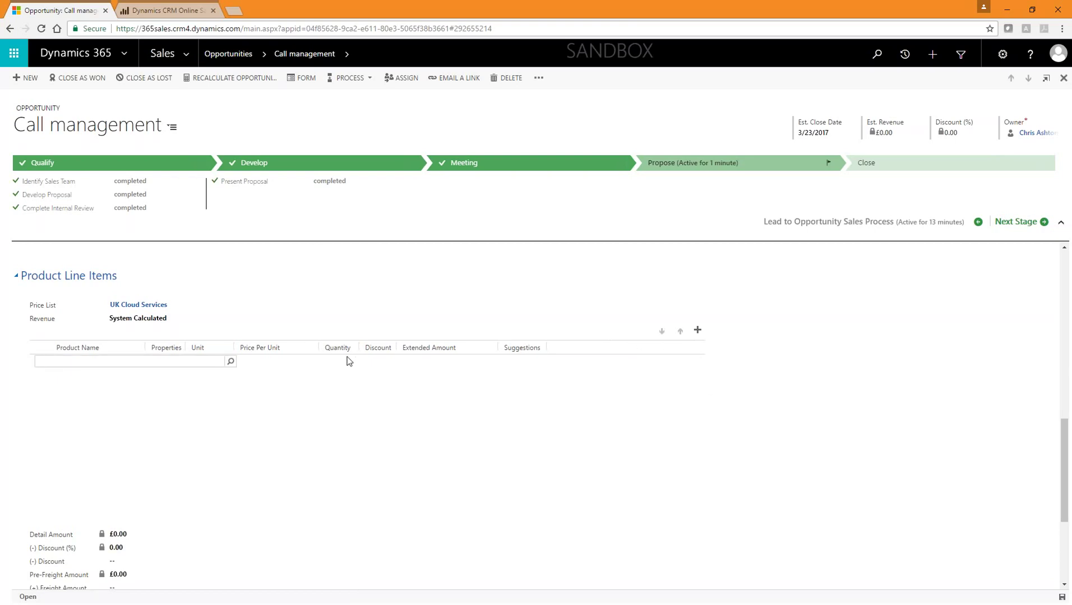
Step: Choose CRM Online: Professional (sample) as the product with quantity 45
left_click(231, 361)
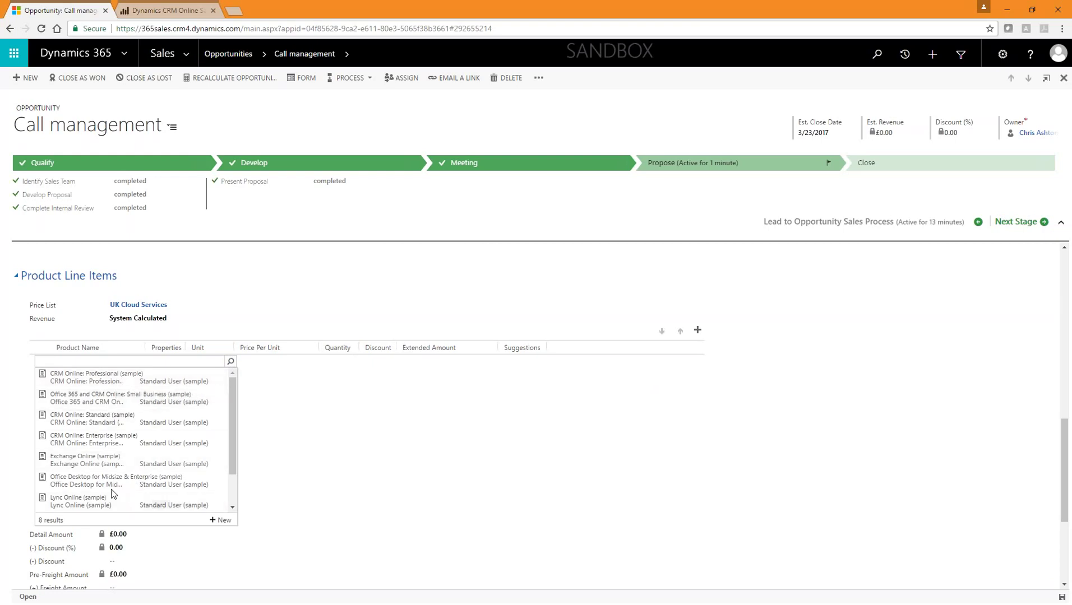
scroll(123, 488, "down", 1)
scroll(124, 466, "up", 2)
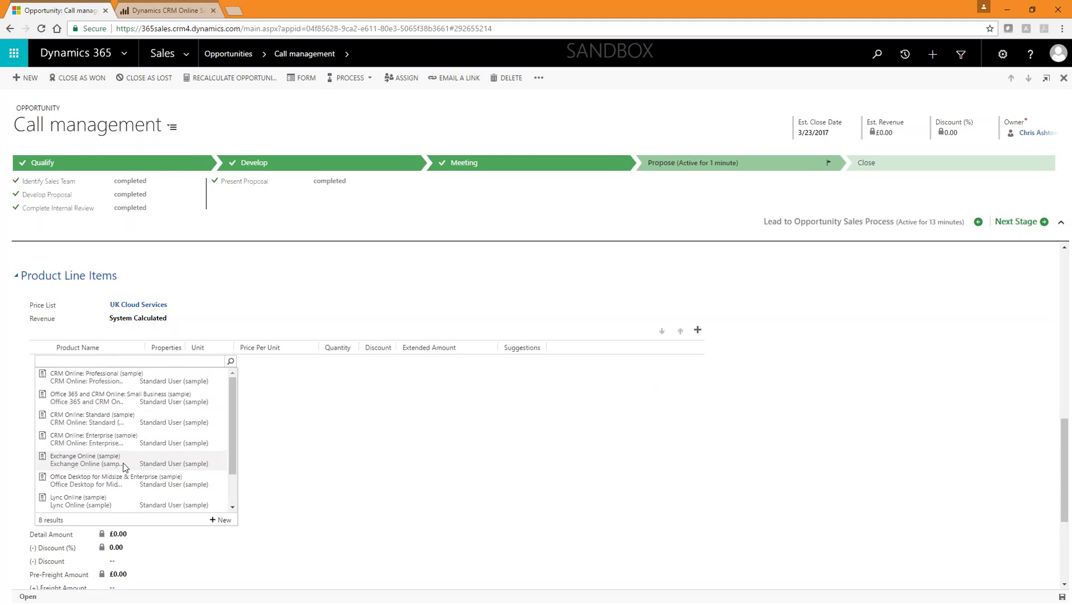
left_click(110, 385)
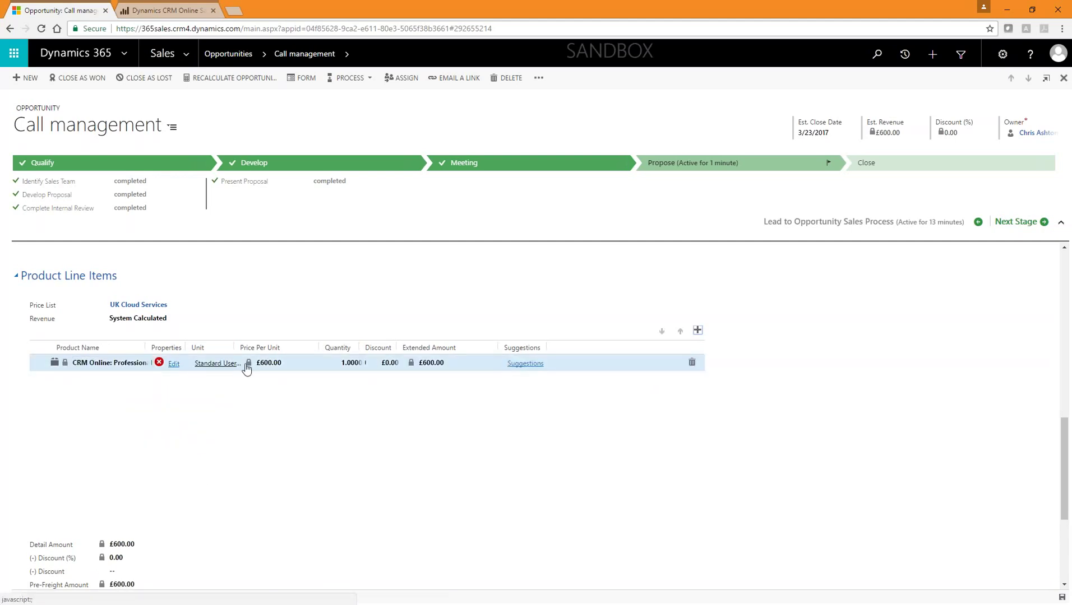
left_click(352, 363)
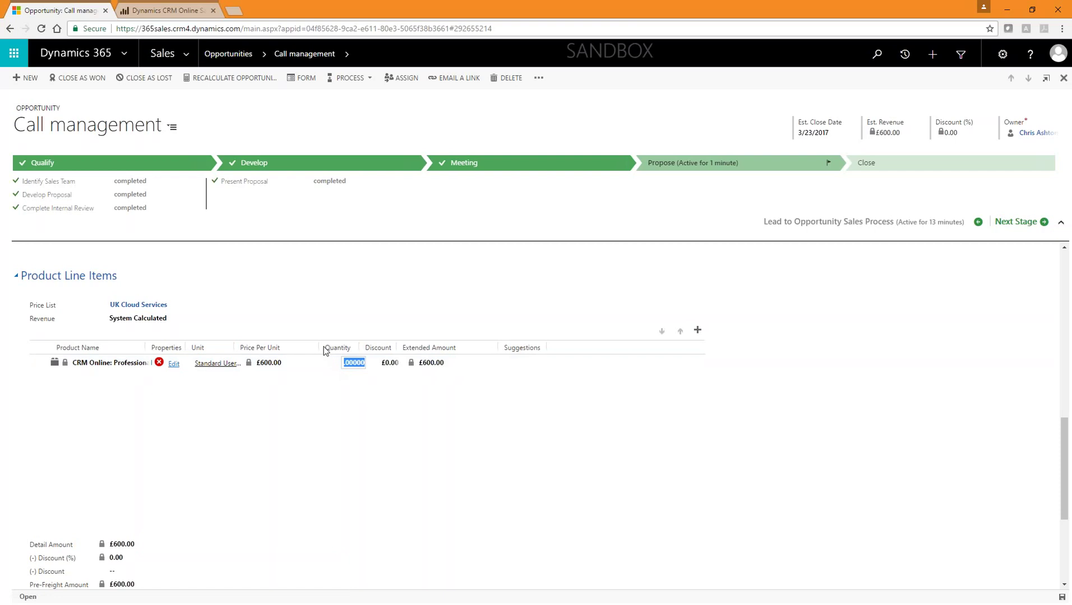
type("45")
left_click(385, 396)
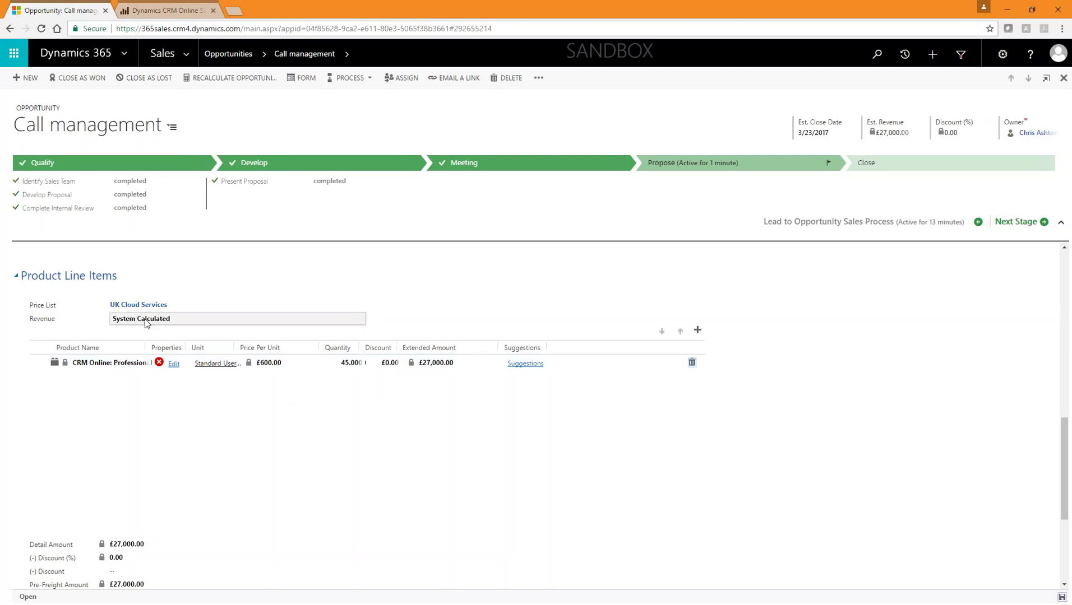
Step: Start a new quote from the opportunity's Quotes subgrid
scroll(280, 437, "down", 4)
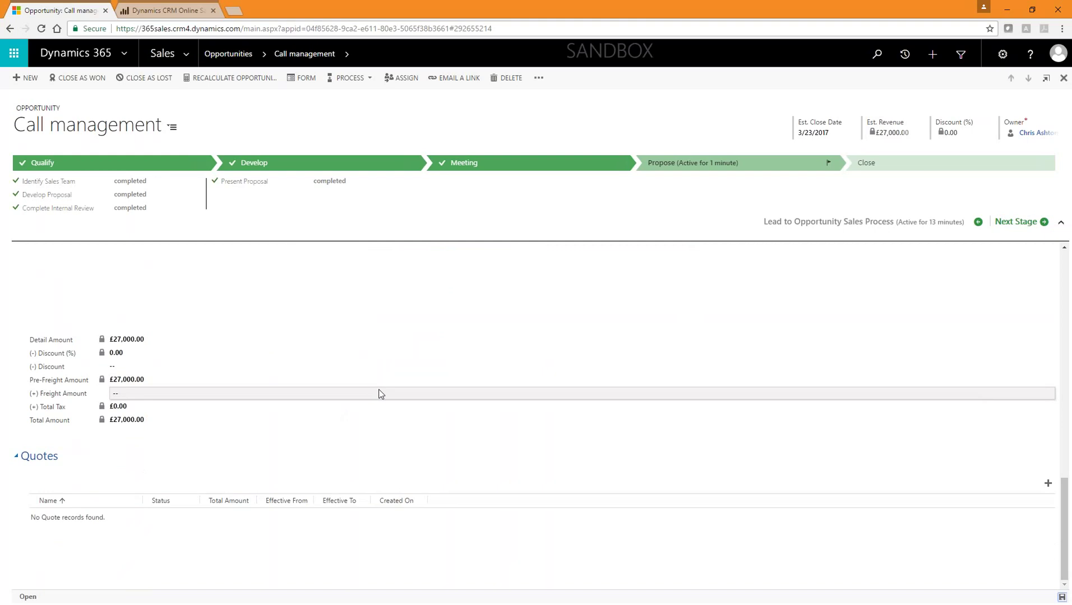
scroll(366, 443, "up", 4)
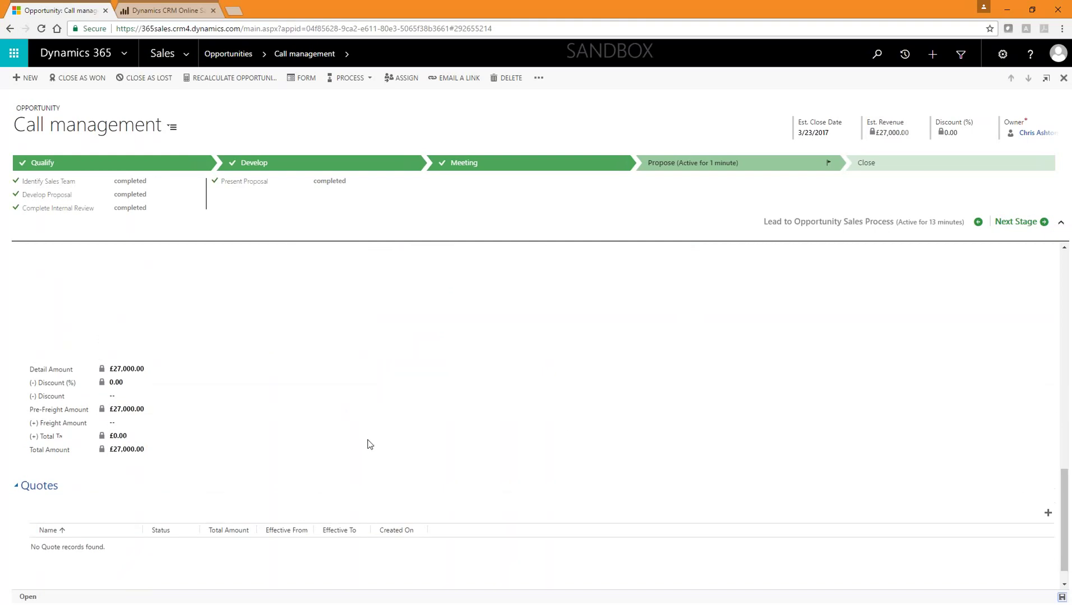
scroll(315, 385, "down", 4)
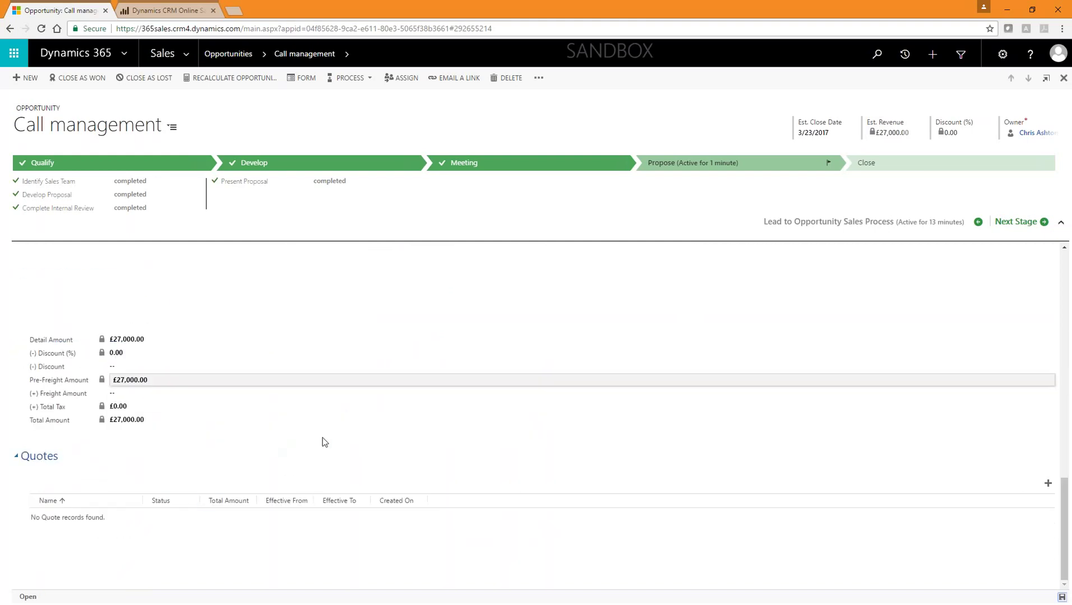
left_click(1047, 483)
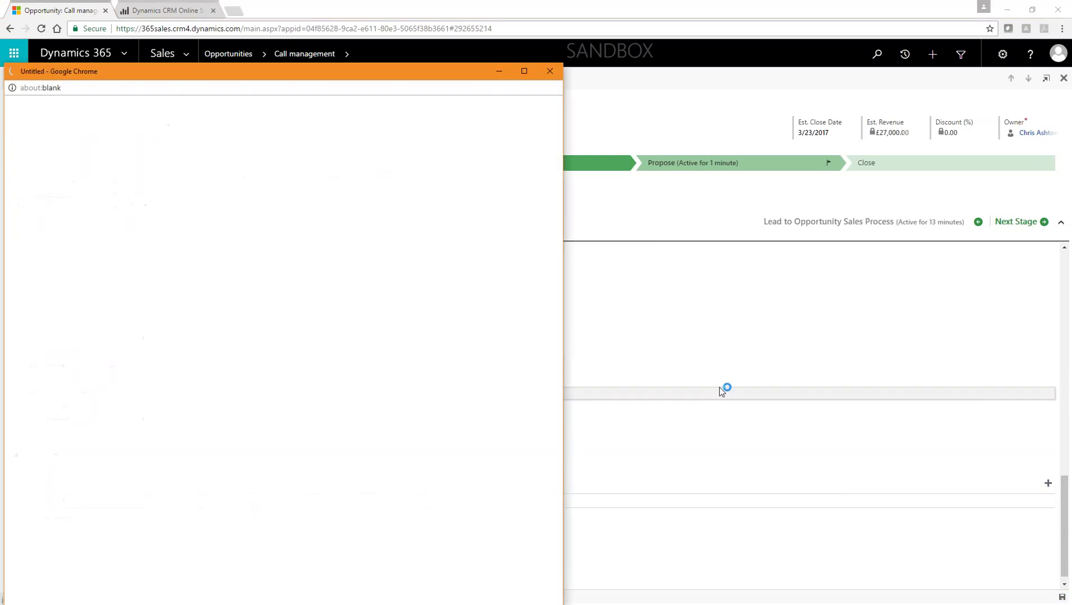
Step: Maximize the new quote window so the Call management quote fills the screen
left_click(524, 72)
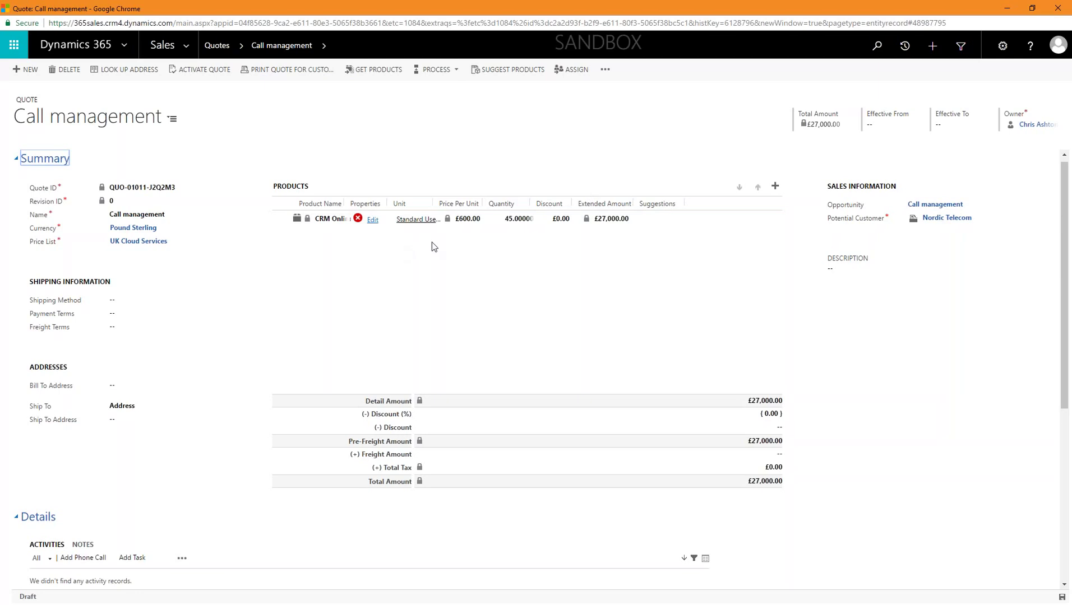
Step: Apply a £500.00 manual discount to the quote's product line, then reopen the Call management quote
double_click(704, 219)
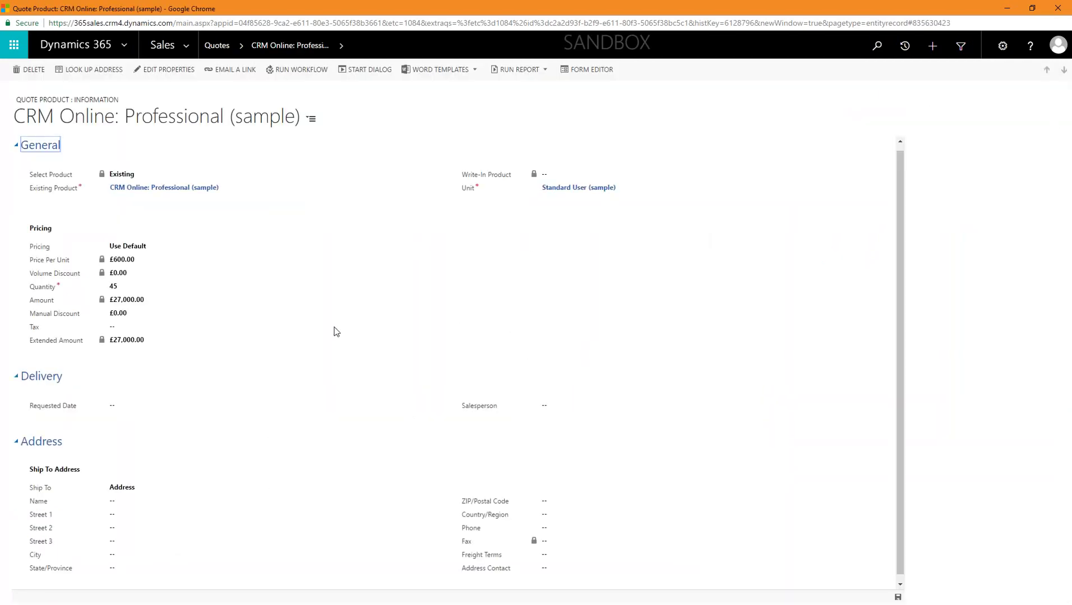
left_click(223, 318)
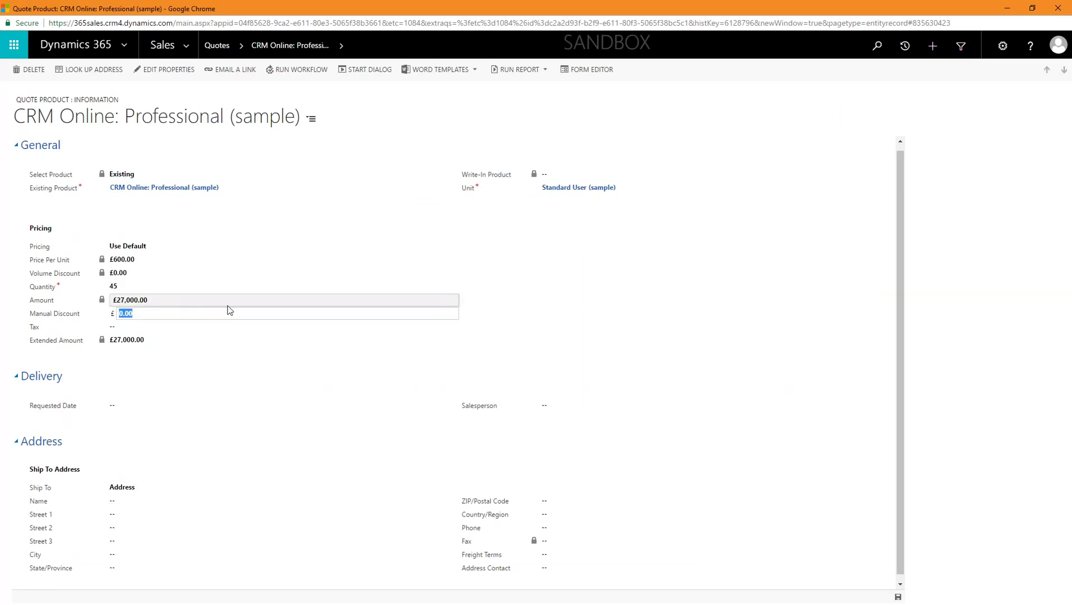
type("50.")
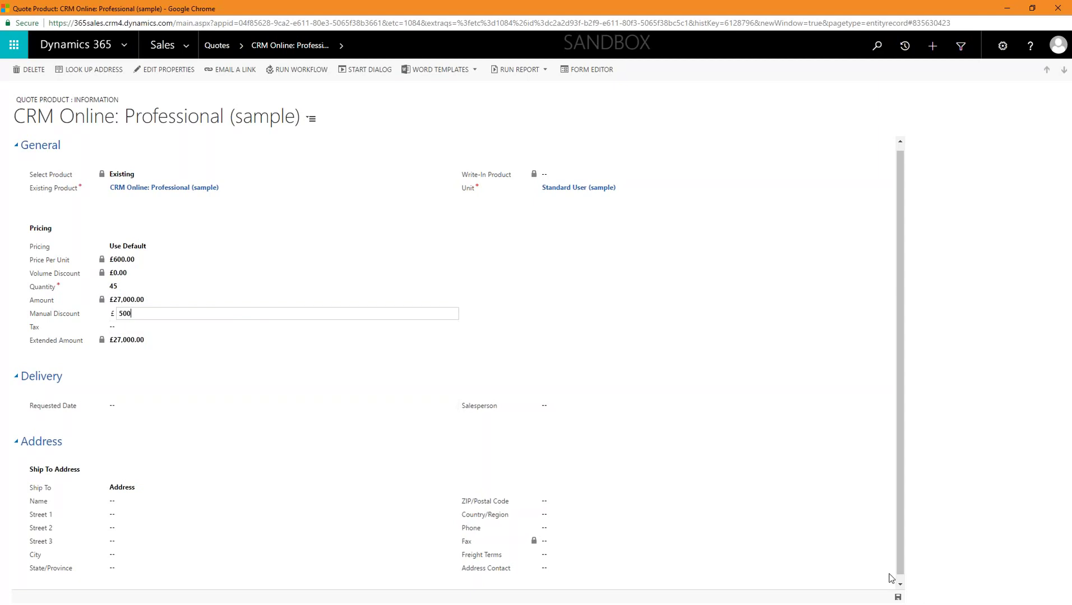
left_click(896, 598)
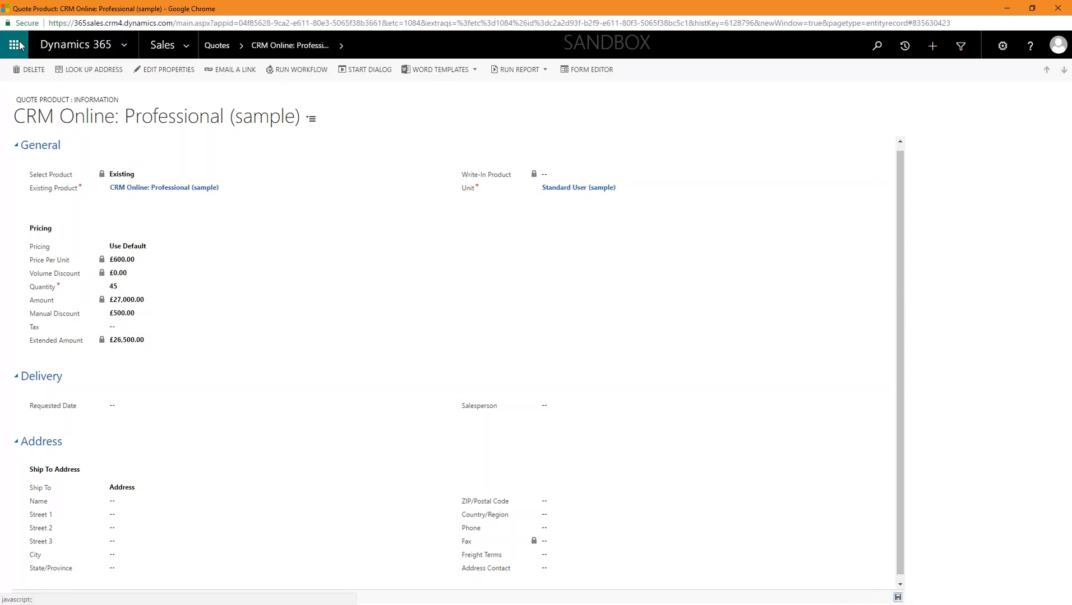
left_click(216, 46)
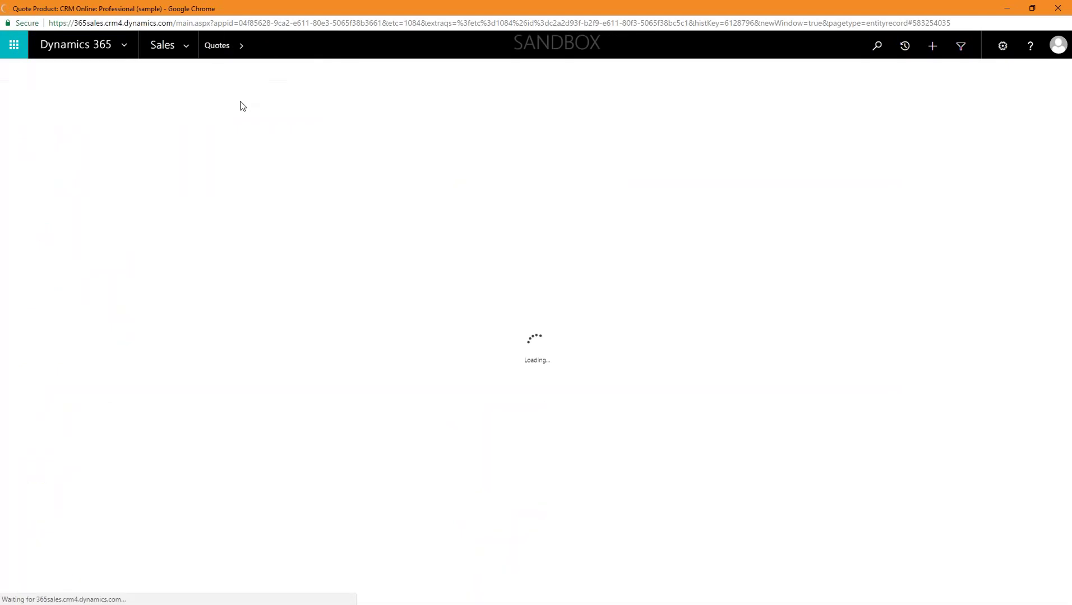
left_click(52, 145)
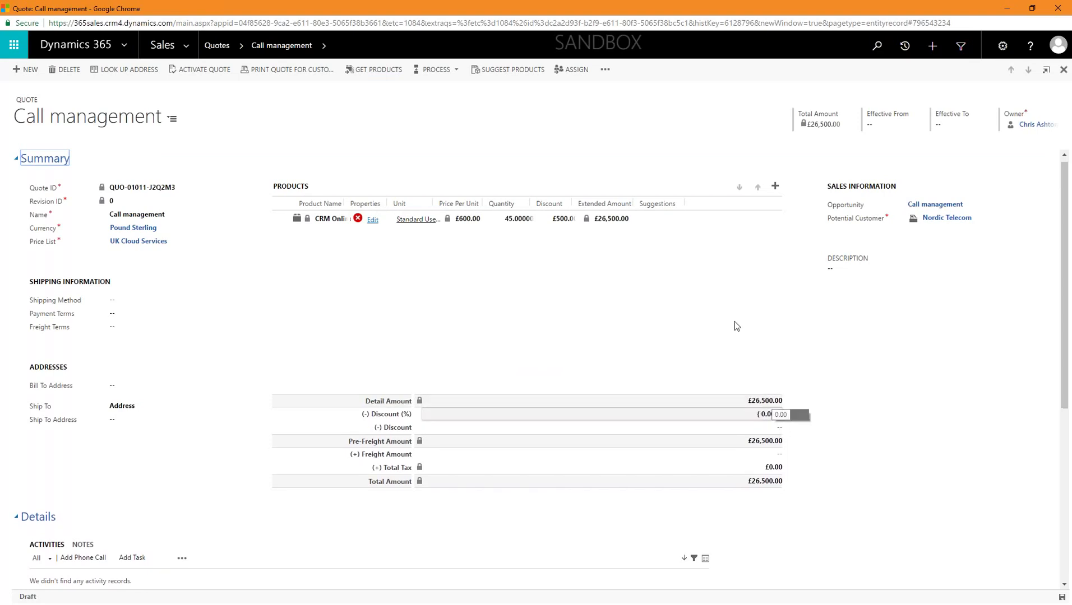
left_click(604, 70)
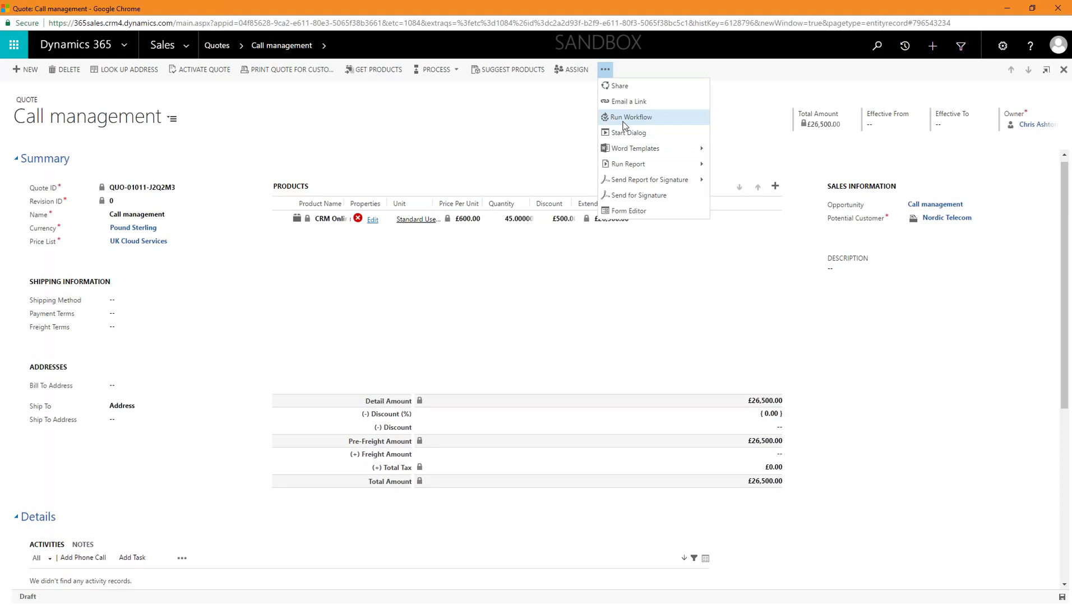
mouse_move(704, 163)
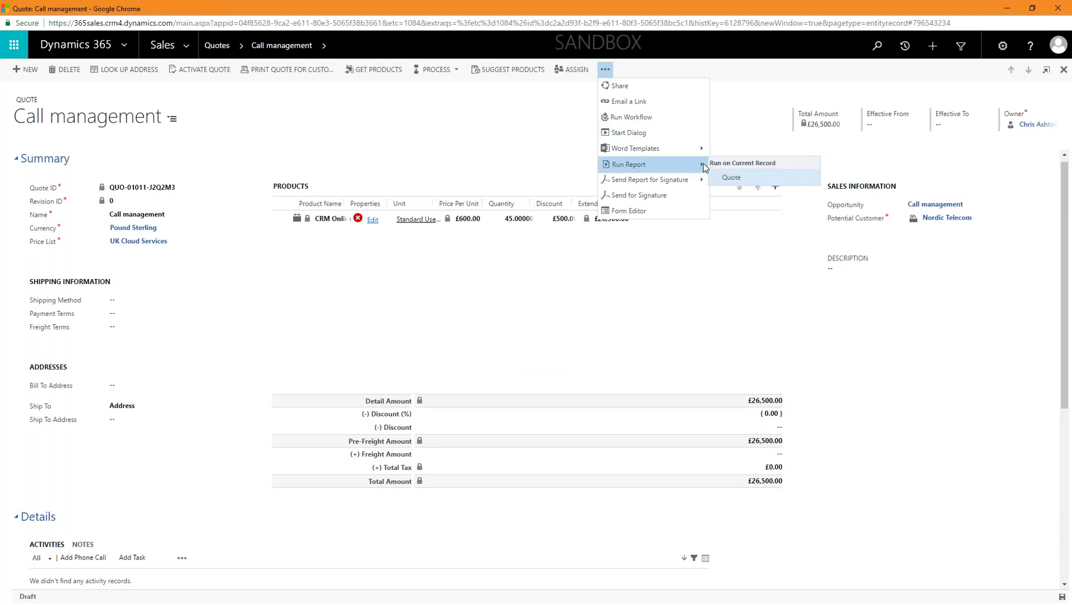
left_click(746, 178)
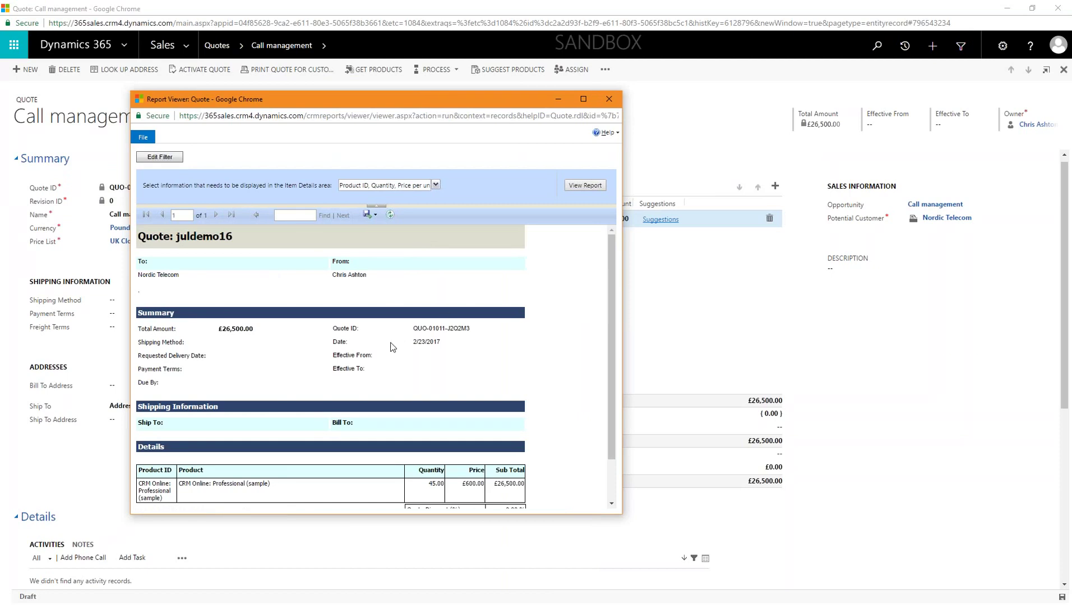
scroll(266, 421, "down", 1)
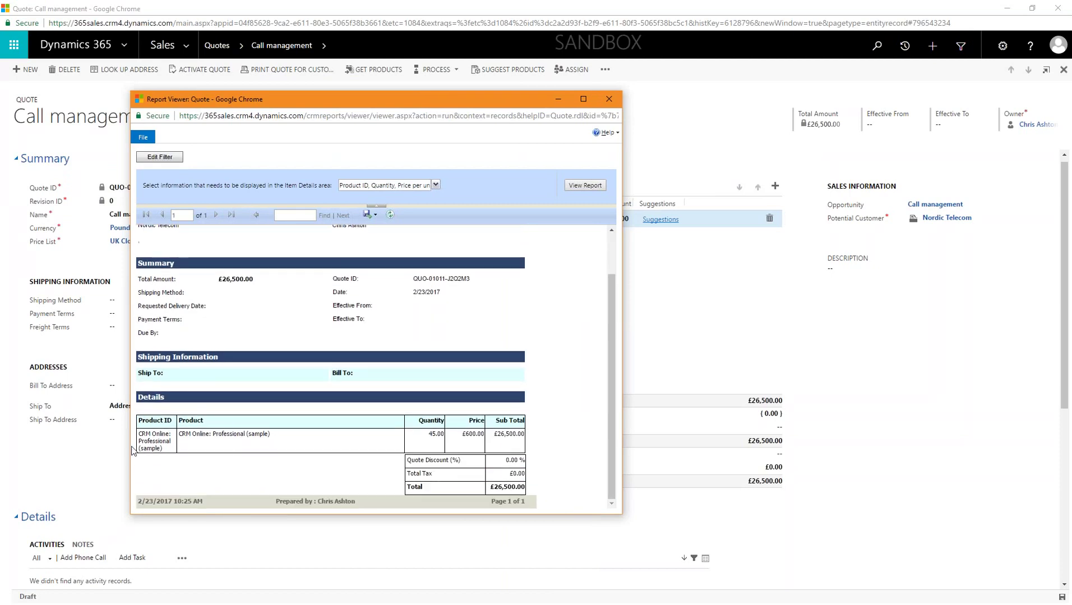
scroll(190, 342, "up", 1)
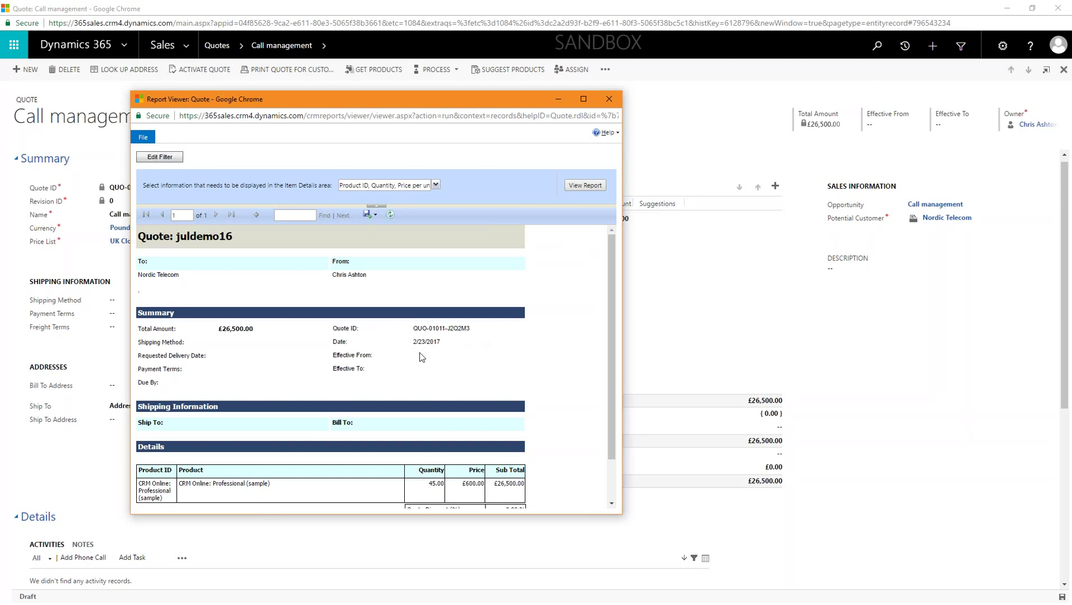
scroll(270, 399, "down", 2)
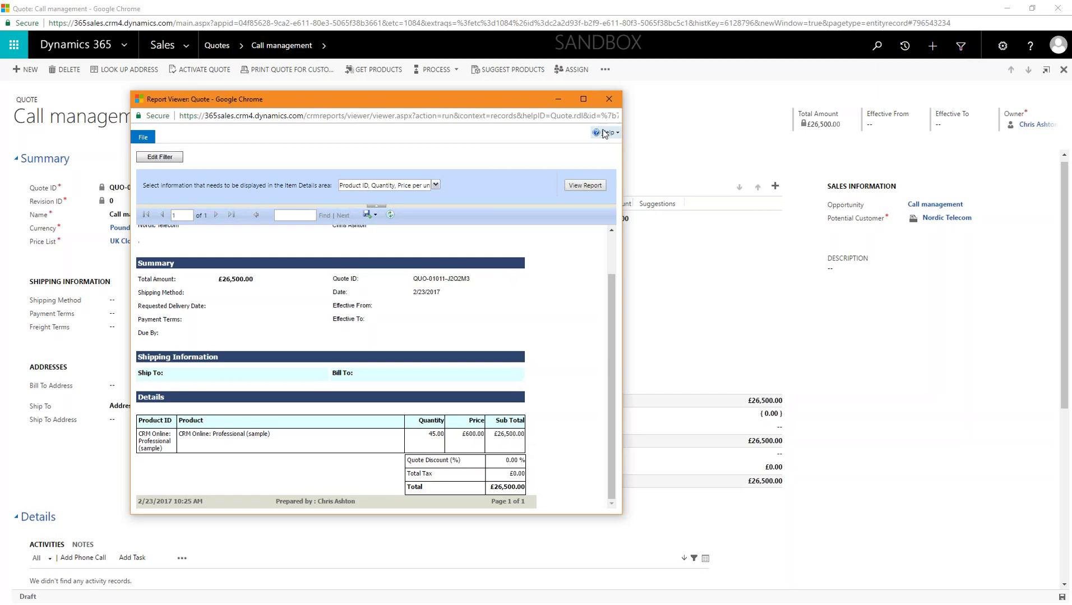
left_click(608, 99)
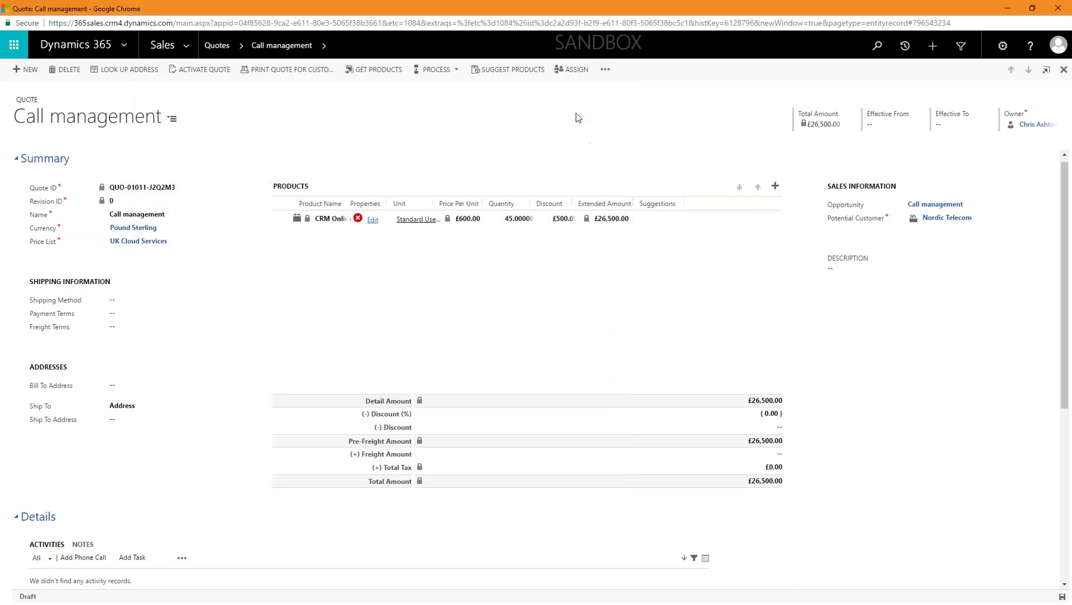
Step: Export the quote with the Quote Word template and open Quote (5).docx
left_click(606, 70)
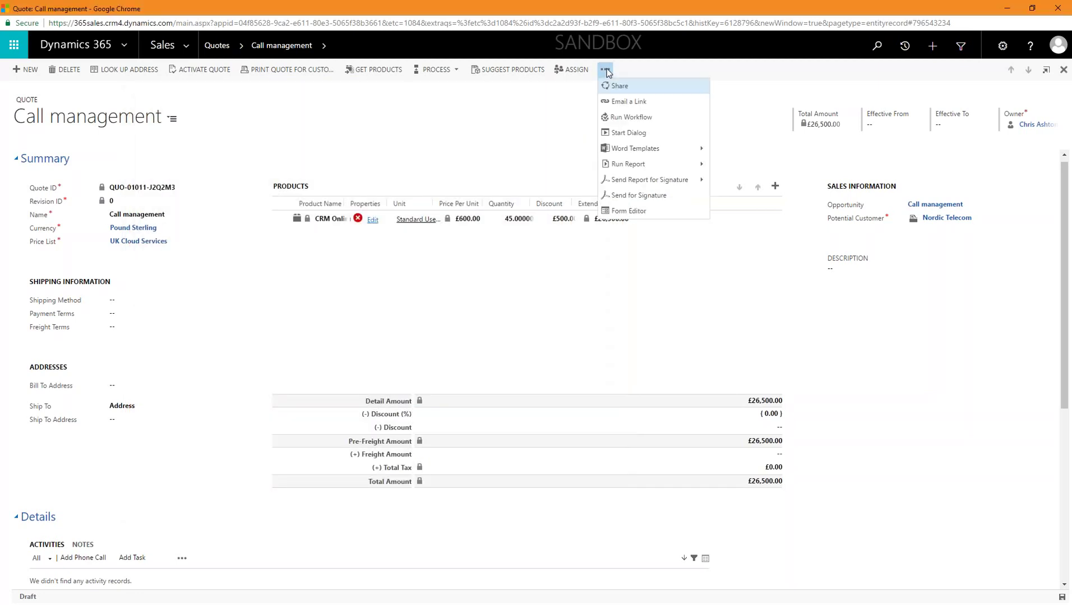
left_click(689, 151)
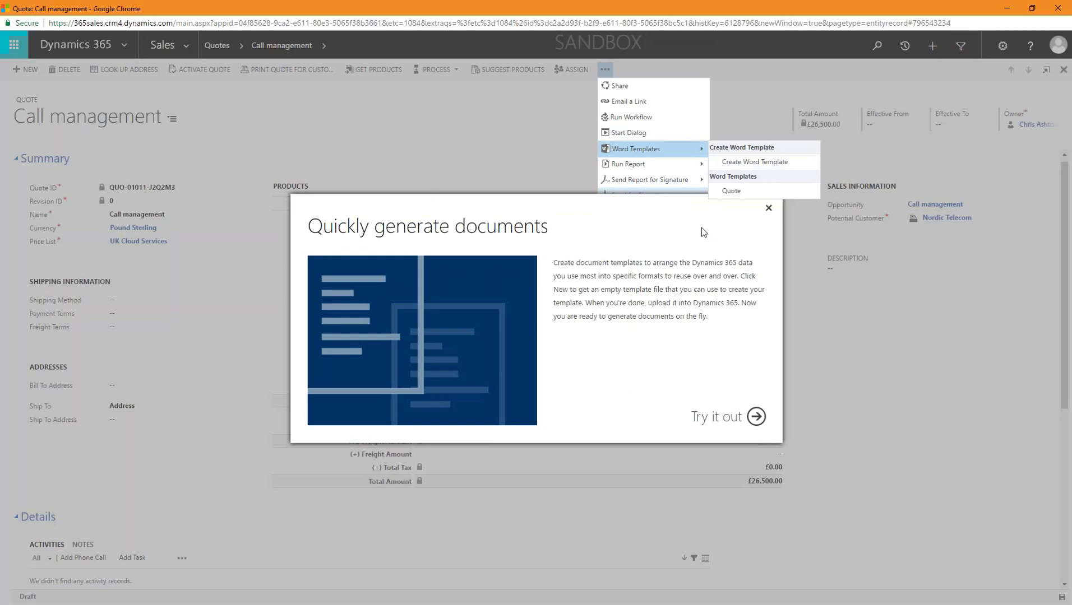
left_click(755, 418)
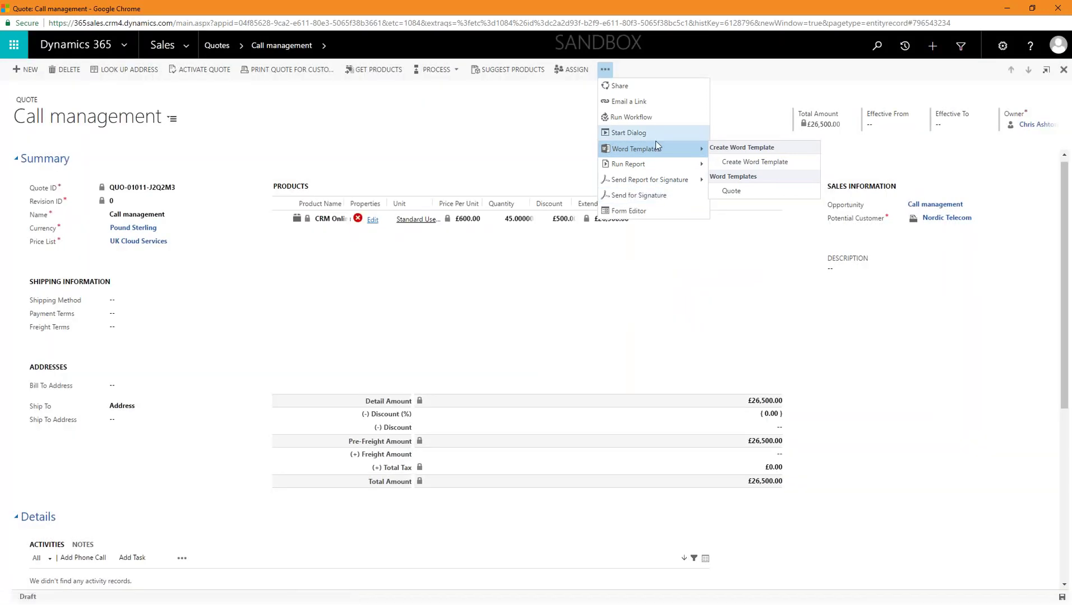
left_click(732, 191)
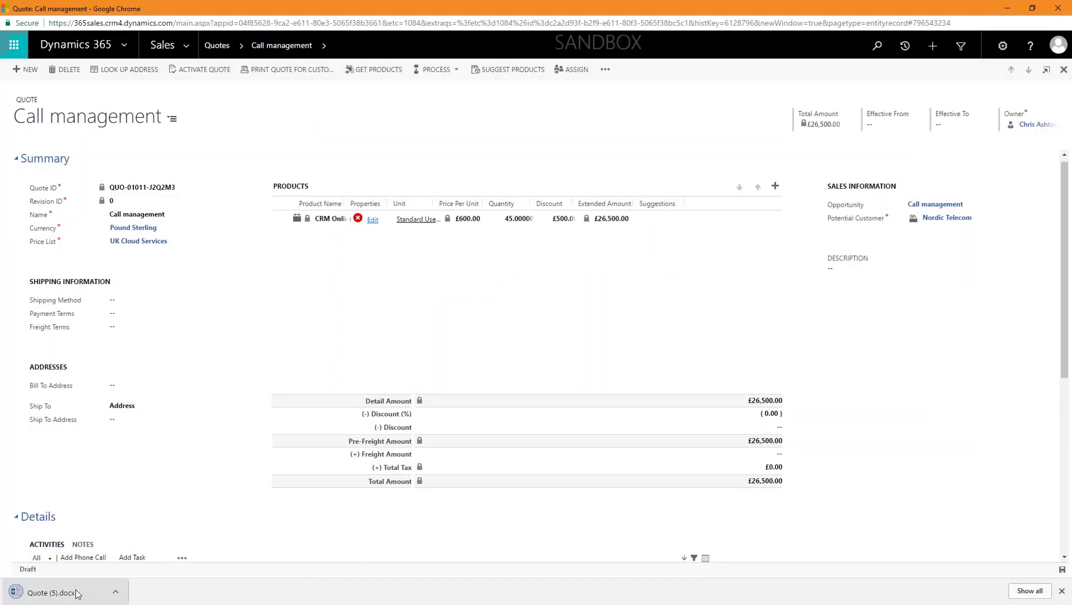
left_click(77, 593)
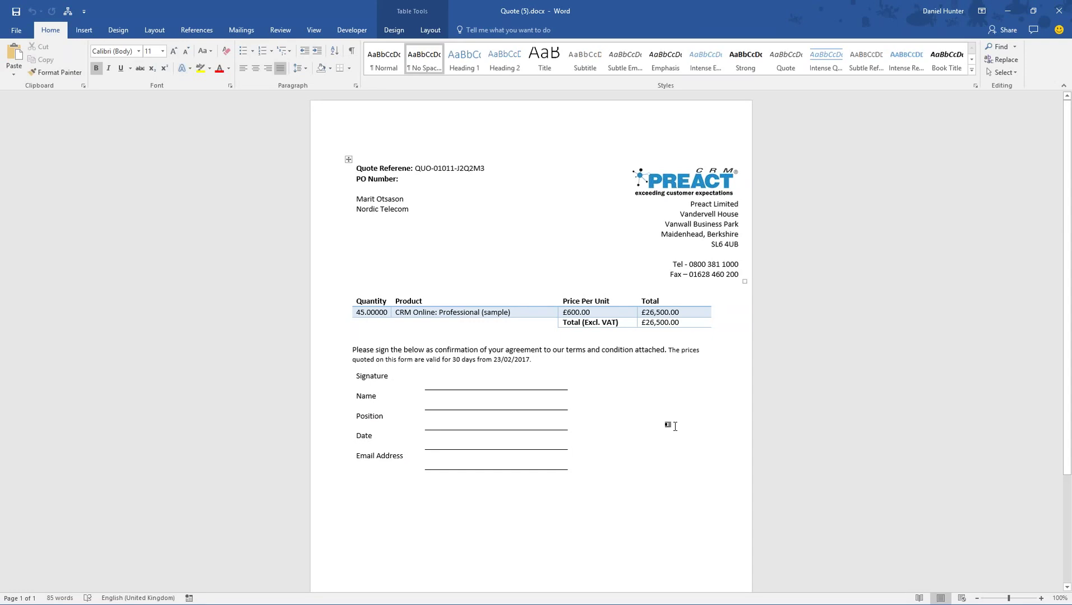
Step: Scroll through Quote (5).docx in Word, then close it
scroll(654, 454, "down", 4)
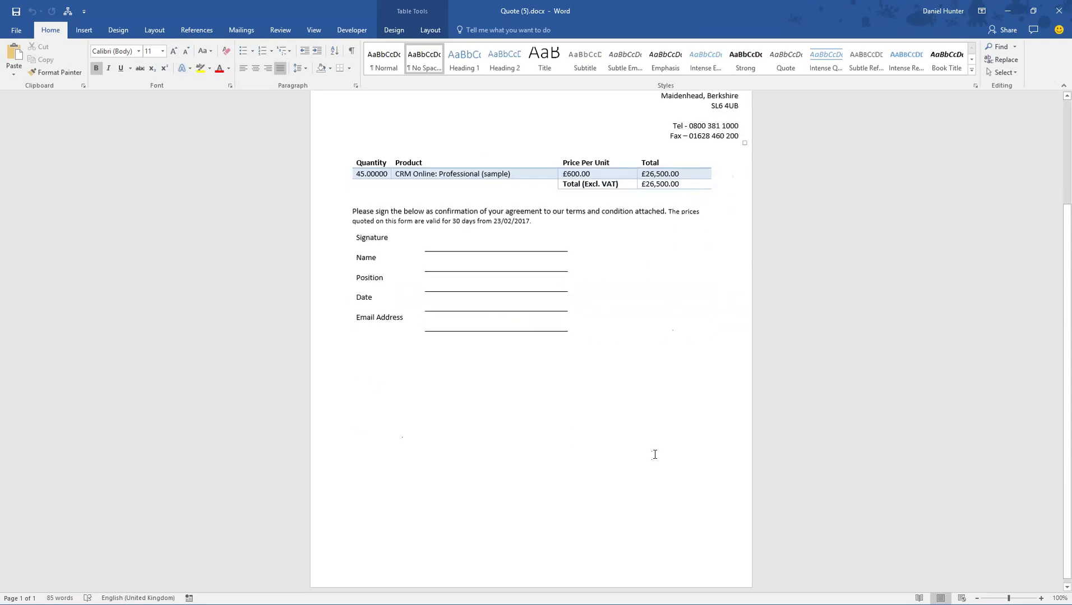
scroll(652, 443, "up", 4)
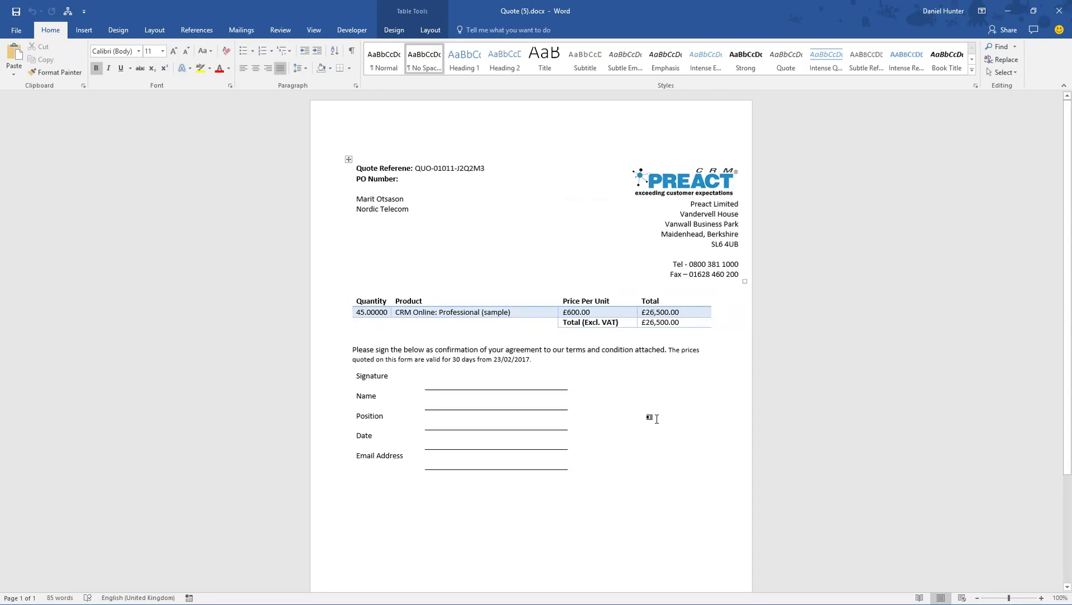
left_click(1059, 11)
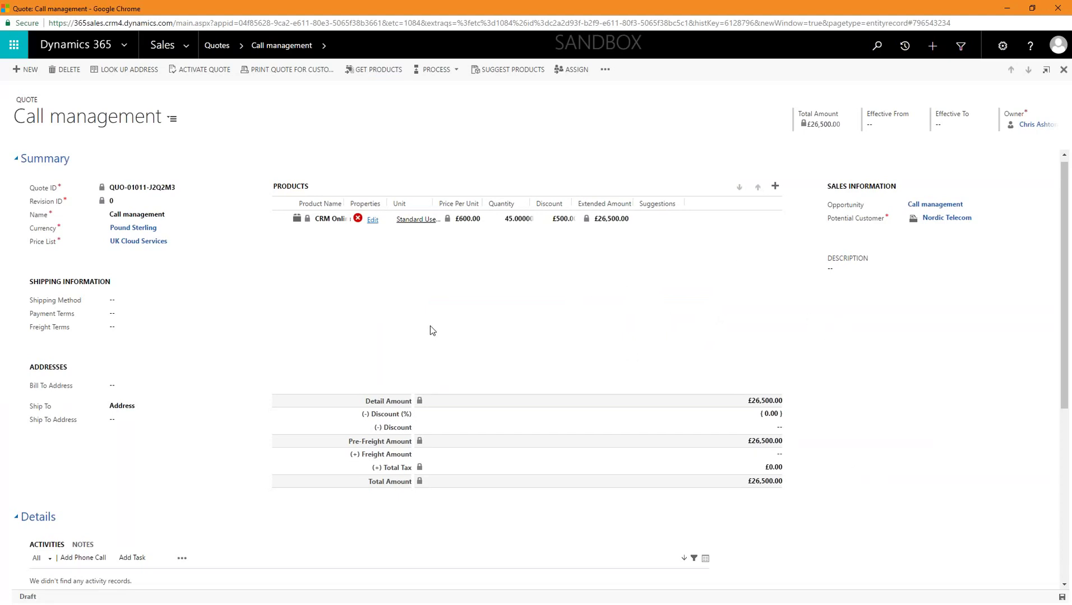
Step: Activate the quote and create an order, closing the opportunity as Won with quote-based revenue
left_click(200, 70)
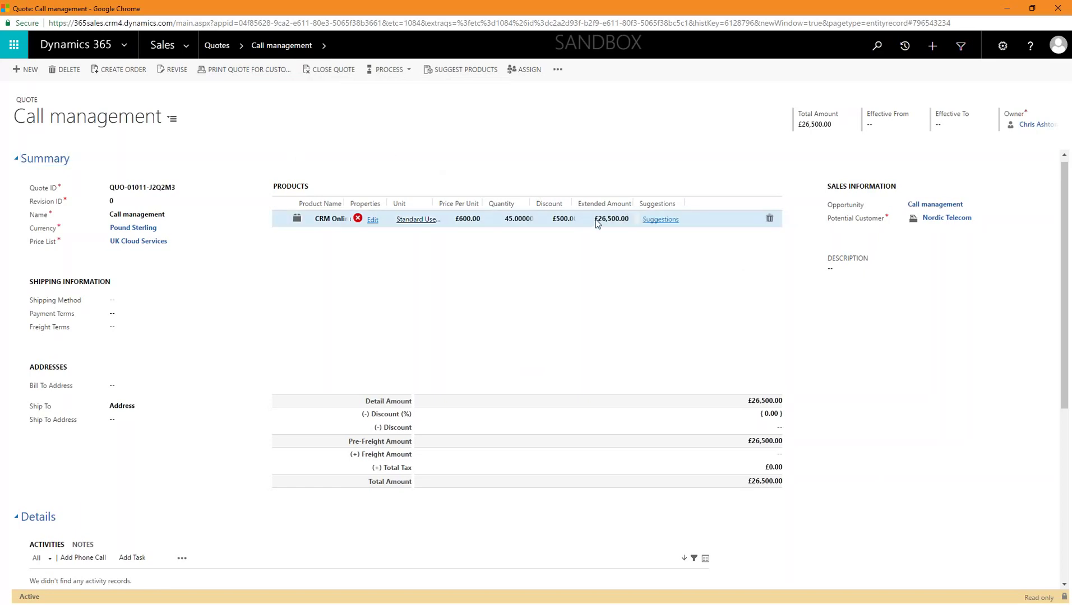
left_click(119, 68)
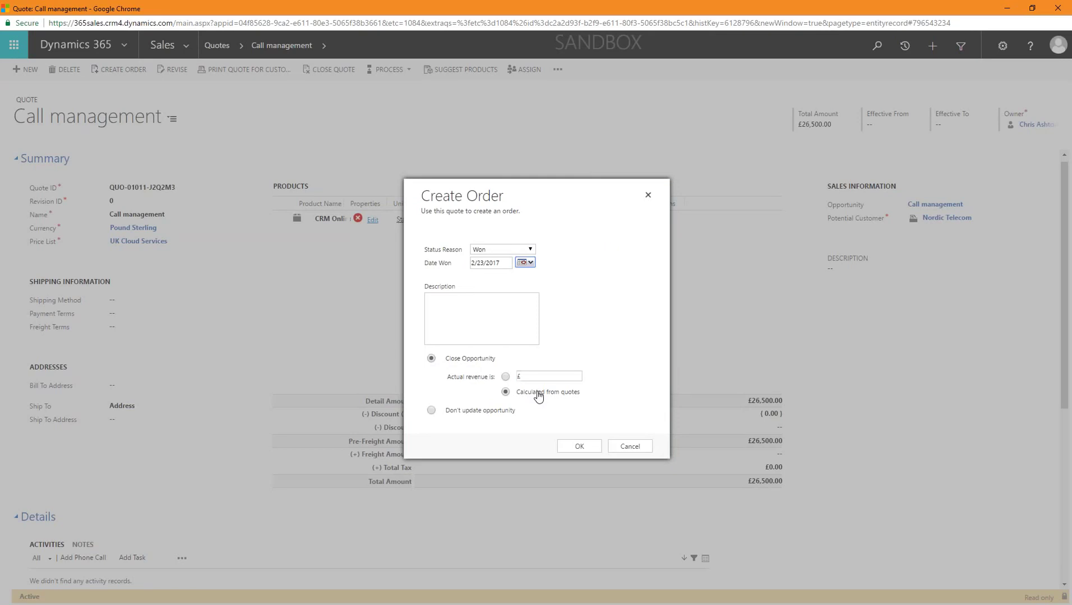
left_click(577, 446)
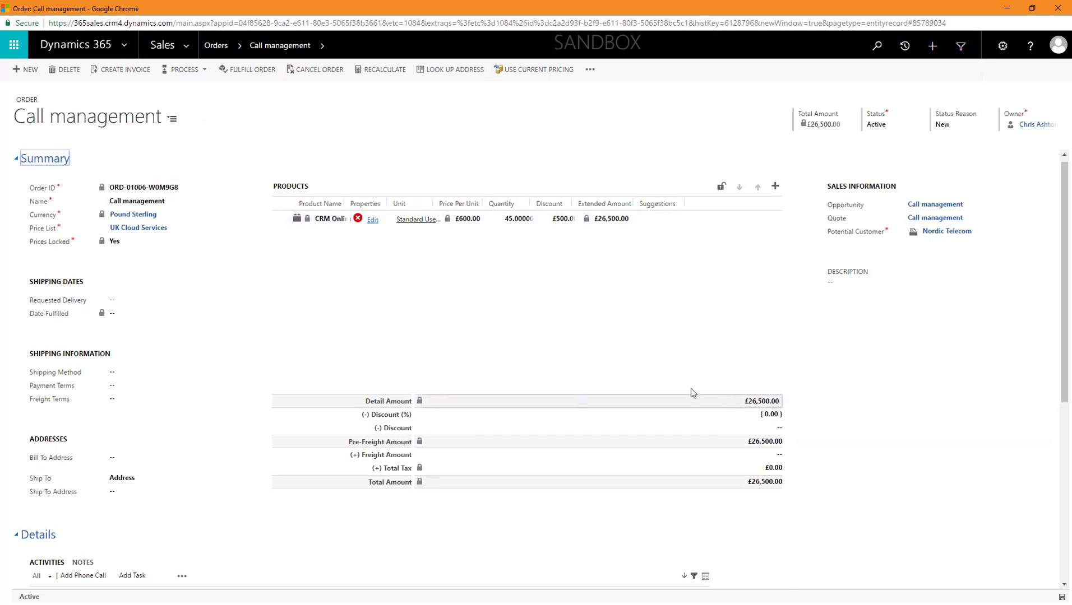
Step: Select the CRM Online line on the new order, then go to the My Orders list
left_click(713, 221)
left_click(217, 45)
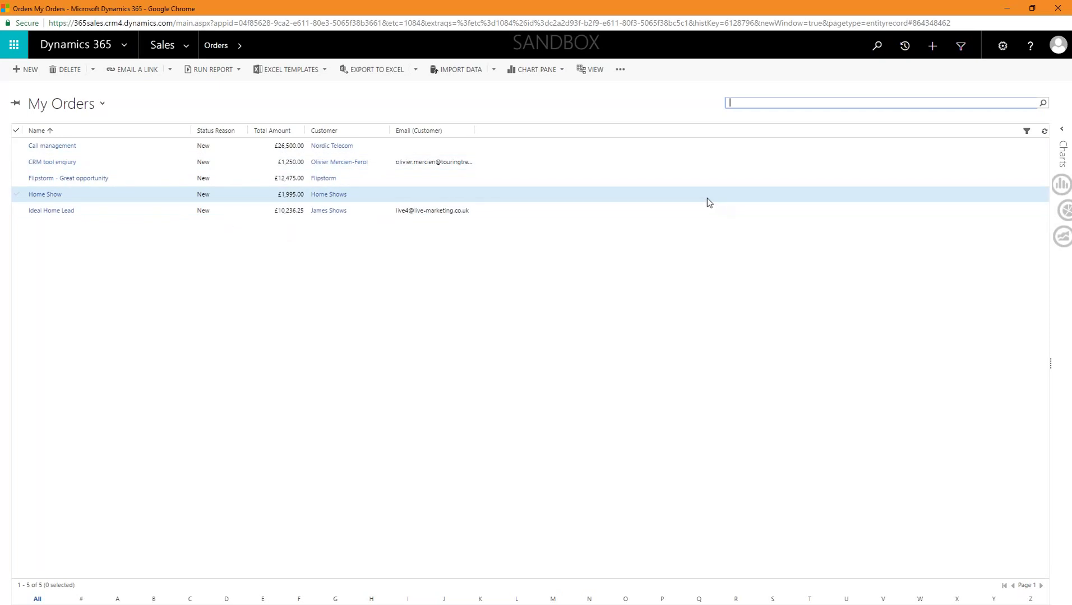
Step: Navigate from Sales to Active Accounts and open the Abata account record
left_click(158, 45)
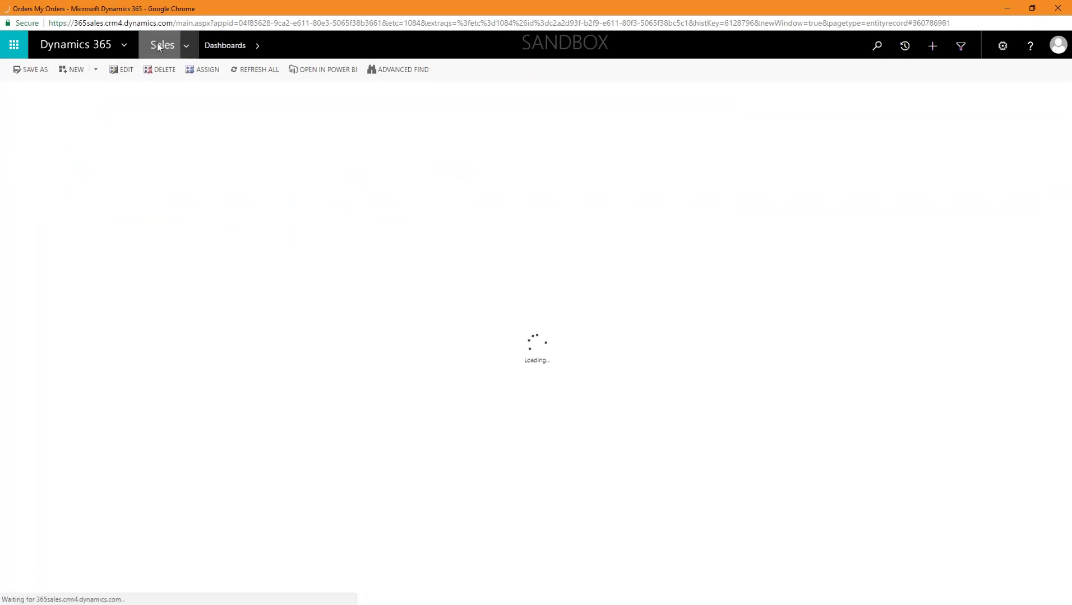
left_click(188, 45)
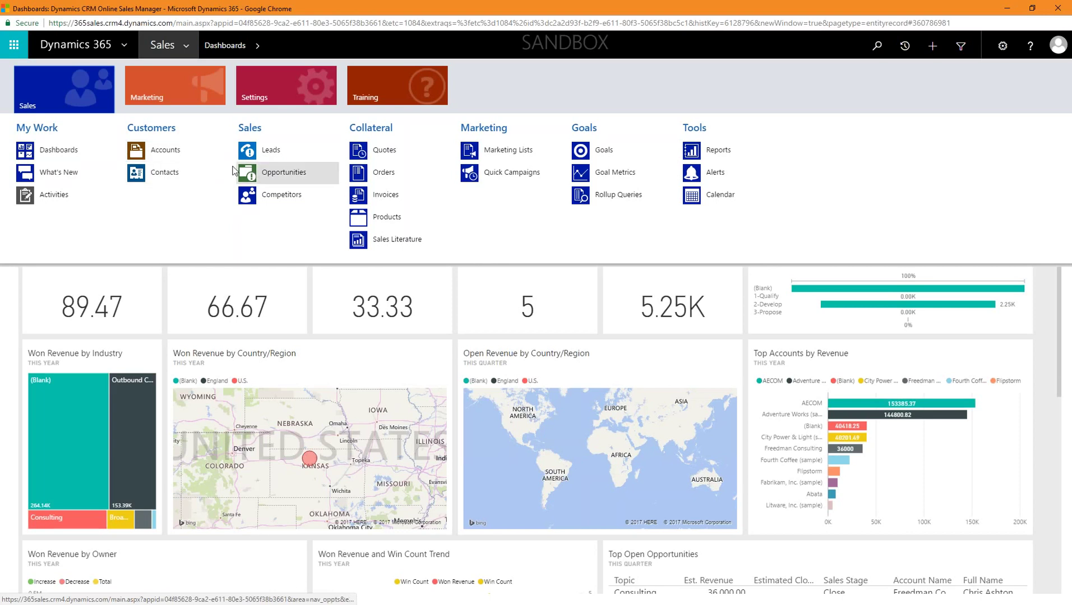
left_click(179, 155)
right_click(179, 155)
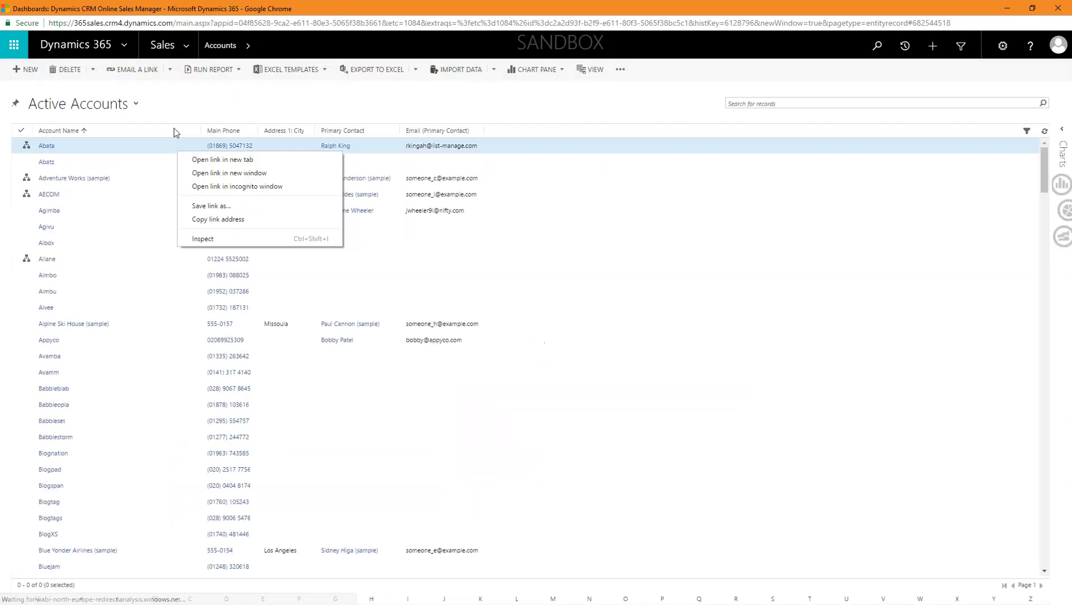
left_click(316, 111)
double_click(282, 142)
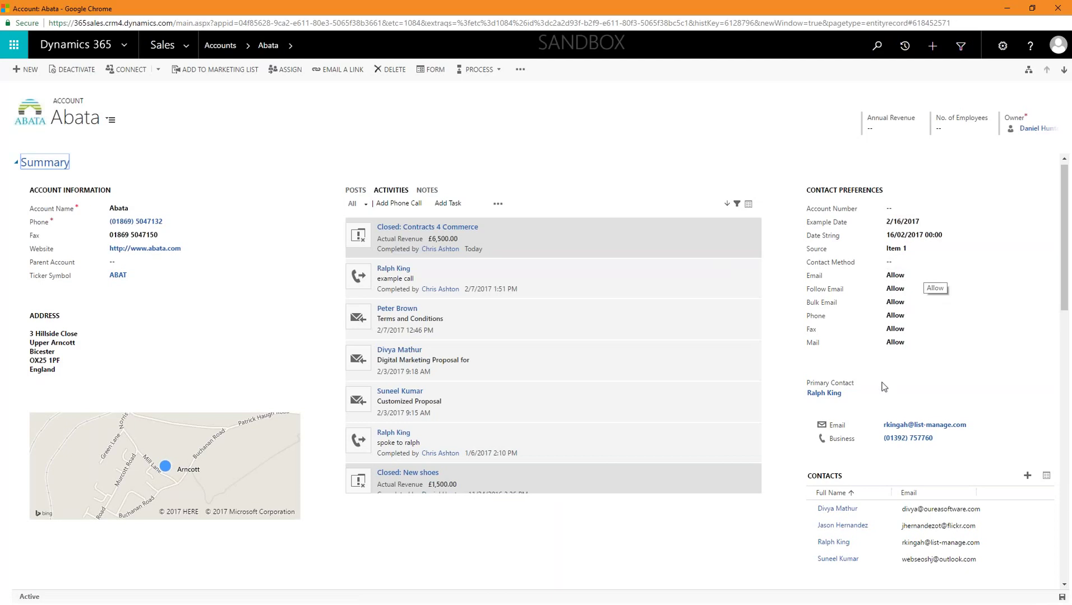
Step: Filter Abata's activities to Phone Call, then Email, then back to all activity types
scroll(887, 386, "down", 3)
scroll(617, 364, "up", 4)
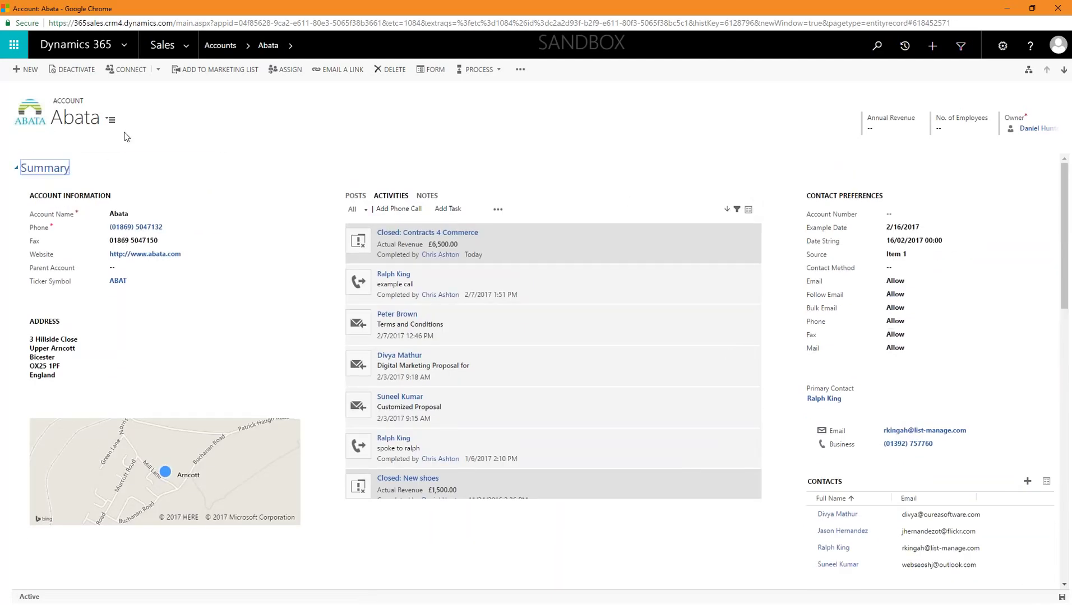
scroll(607, 340, "down", 5)
scroll(600, 319, "up", 5)
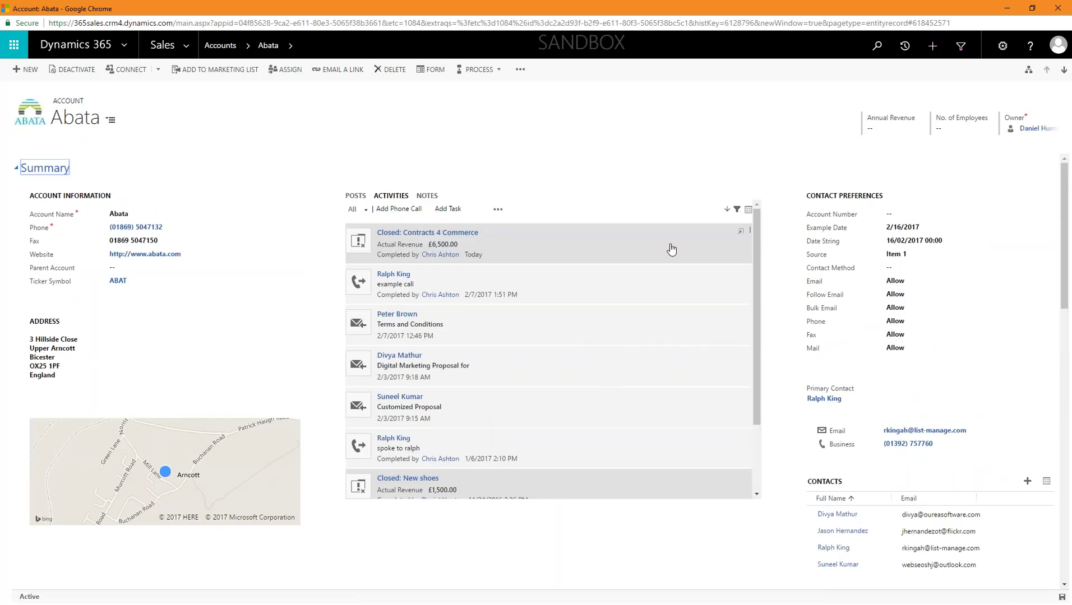
left_click(736, 209)
left_click(720, 222)
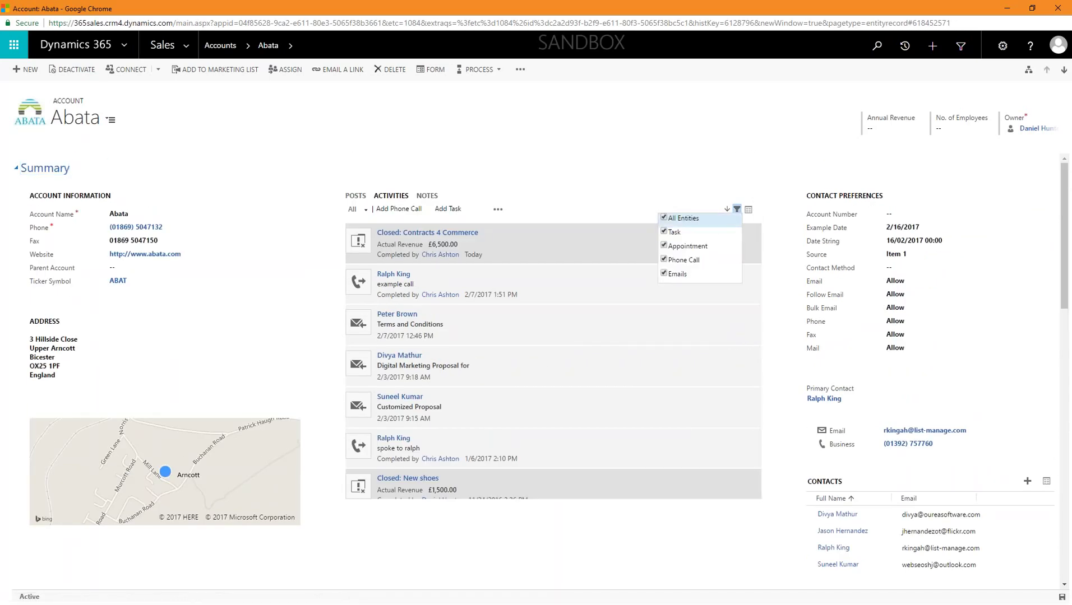
left_click(672, 260)
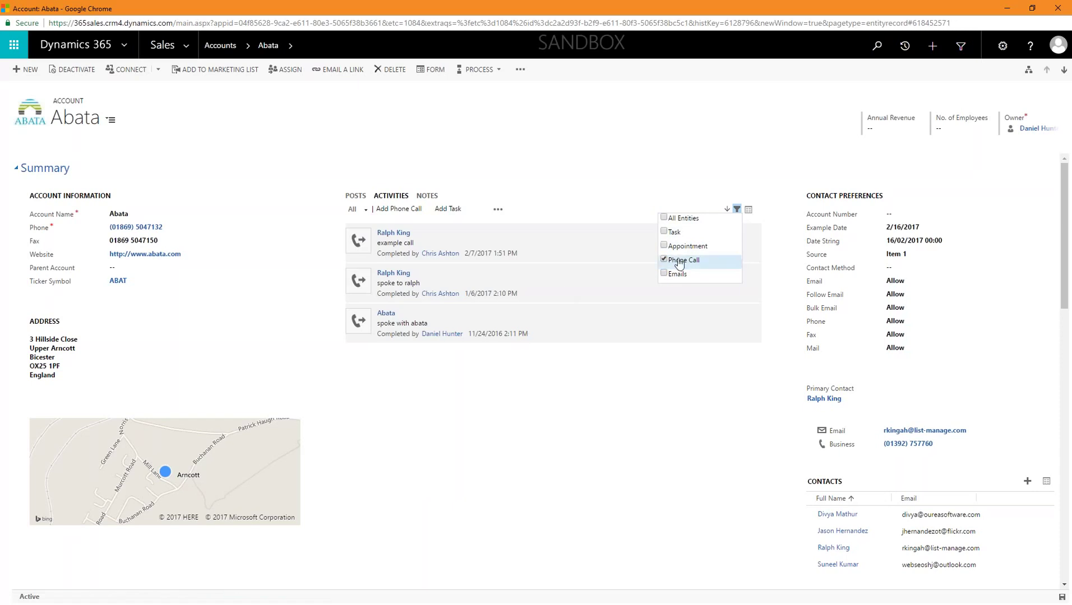
left_click(681, 260)
left_click(683, 274)
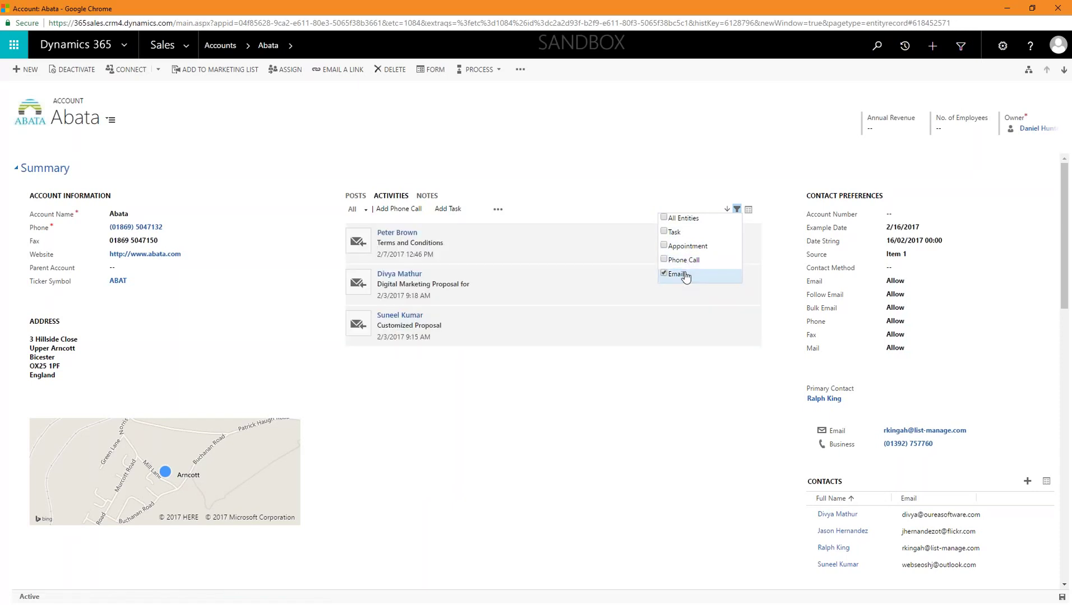
left_click(685, 274)
left_click(693, 219)
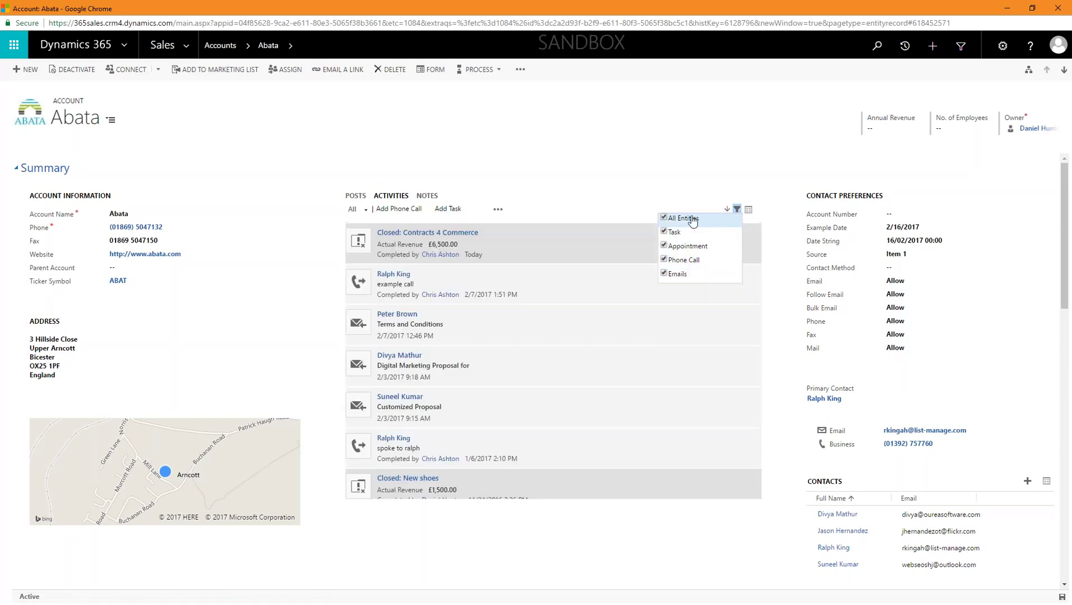
left_click(653, 183)
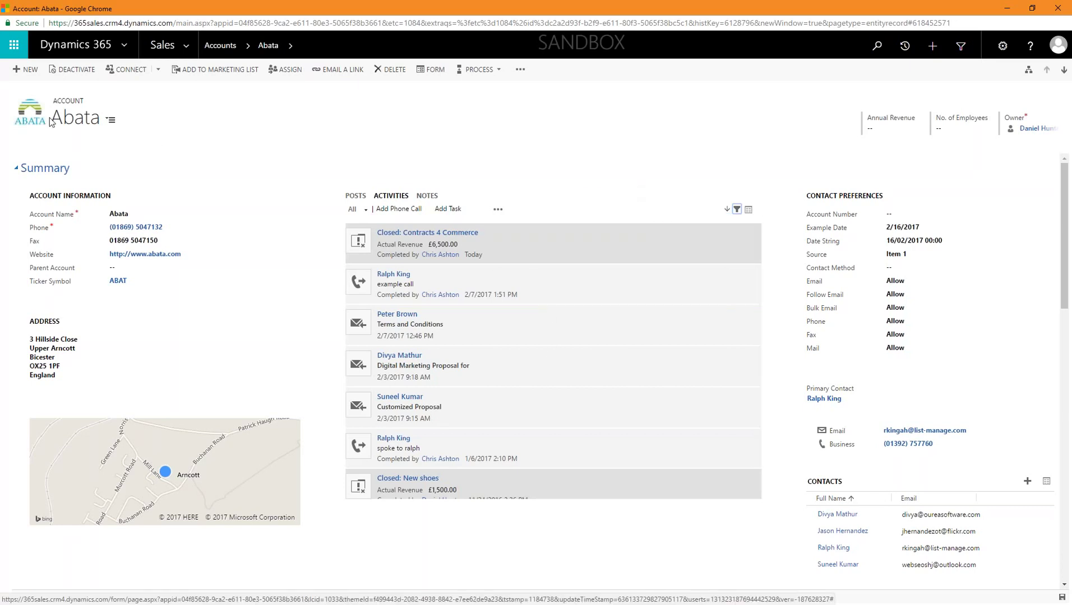
Step: Scroll to the account's Arncott address map and open it in Bing Maps
scroll(248, 327, "down", 1)
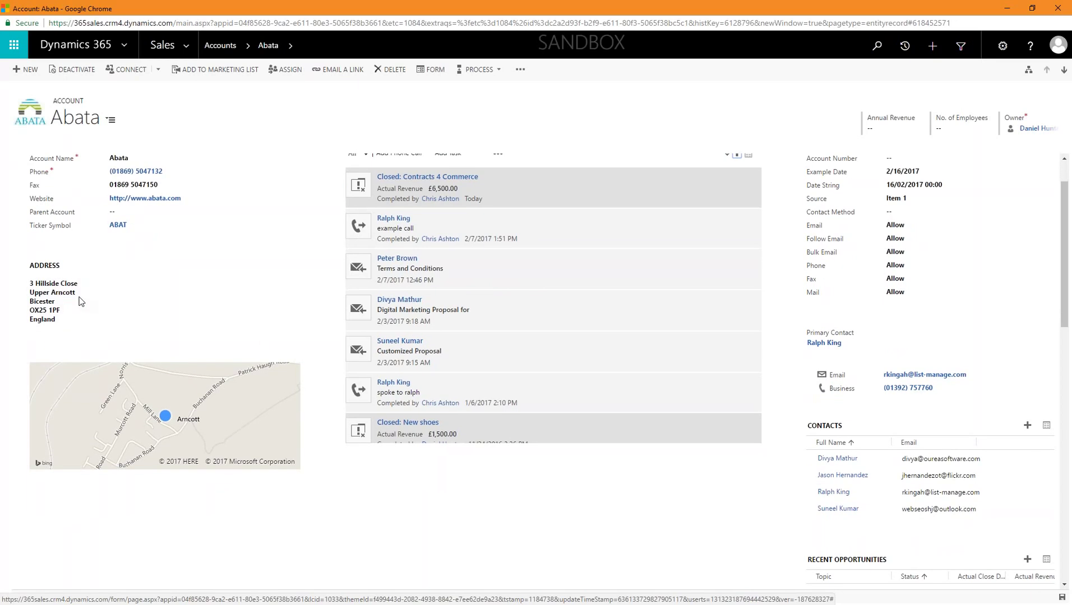
scroll(200, 413, "down", 1)
scroll(200, 413, "down", 4)
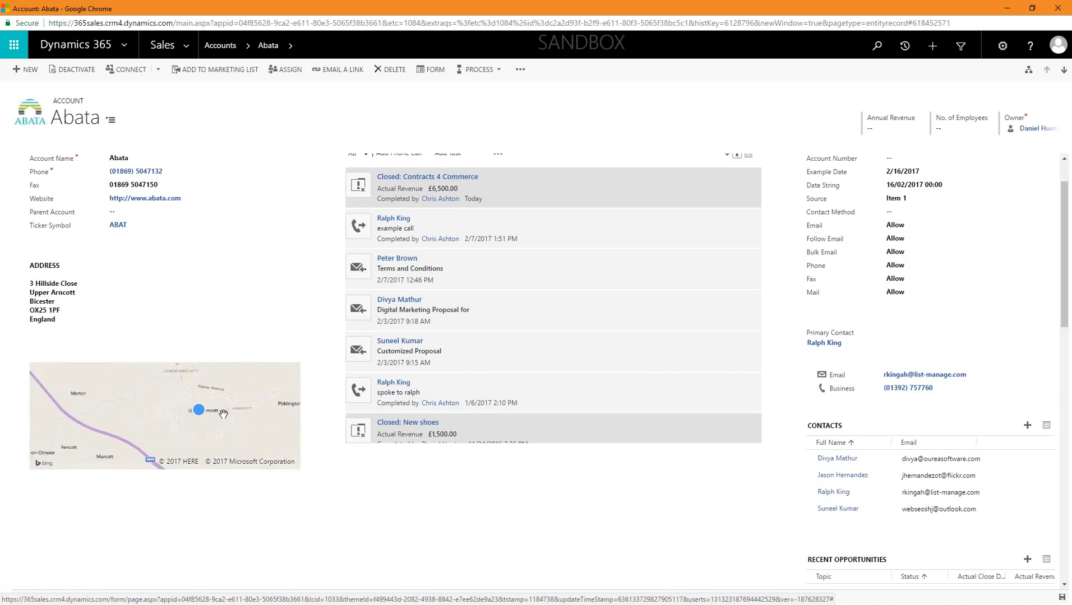
scroll(233, 419, "down", 4)
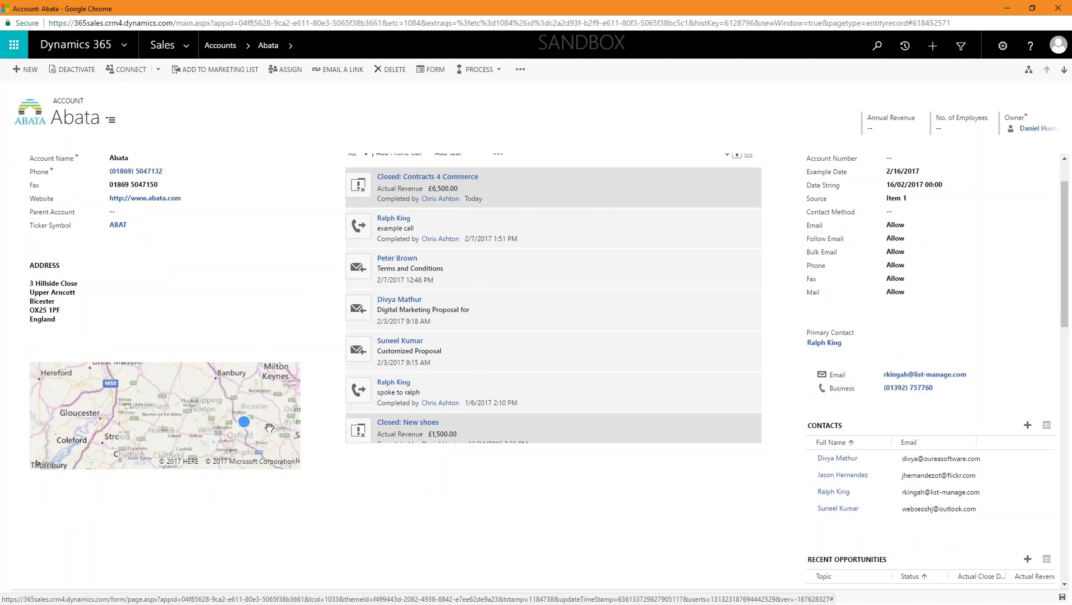
scroll(264, 423, "up", 5)
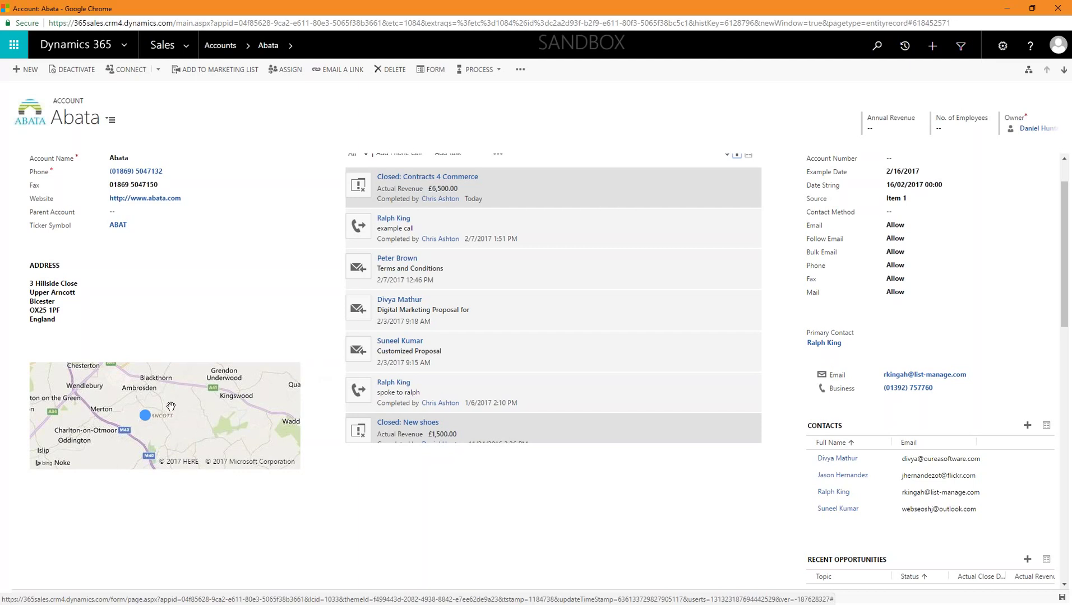
left_click(193, 410)
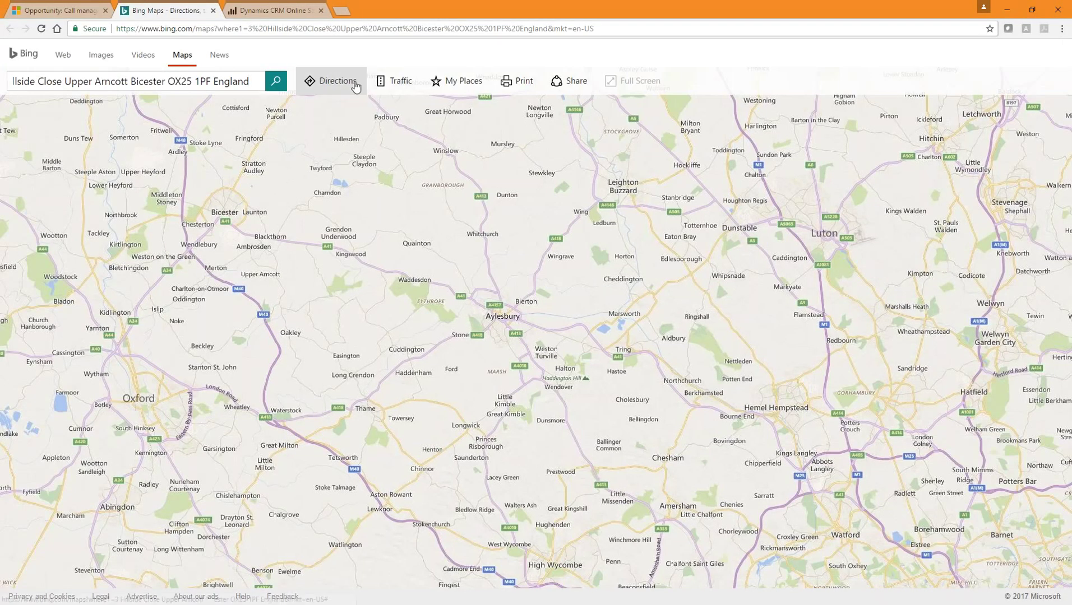
Step: Request Bing Maps directions to the Hillside Close address, which finds no matches, then return to Call management
left_click(356, 84)
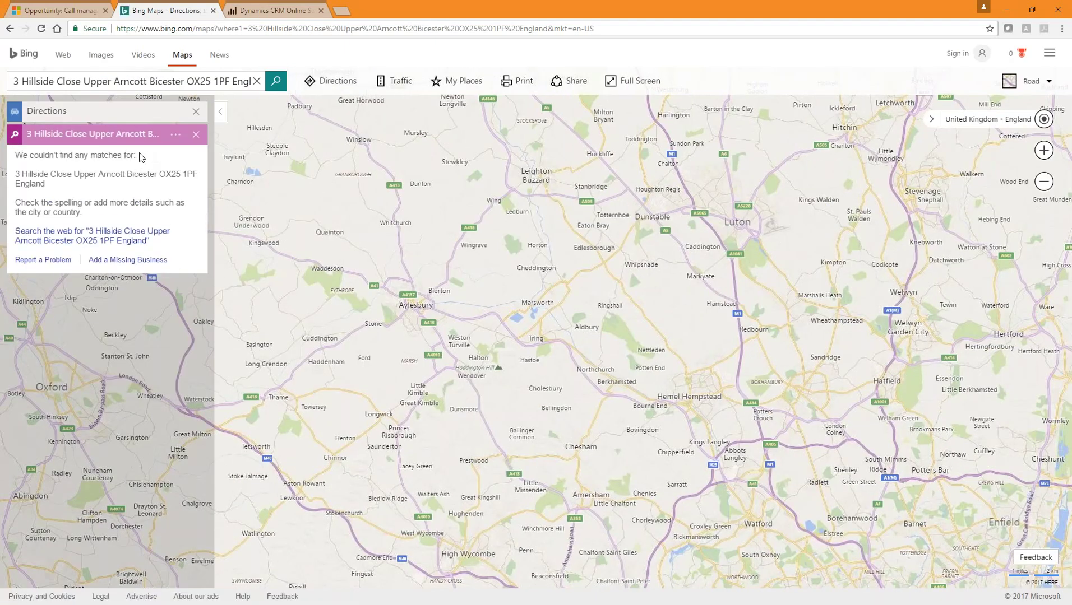
left_click(89, 137)
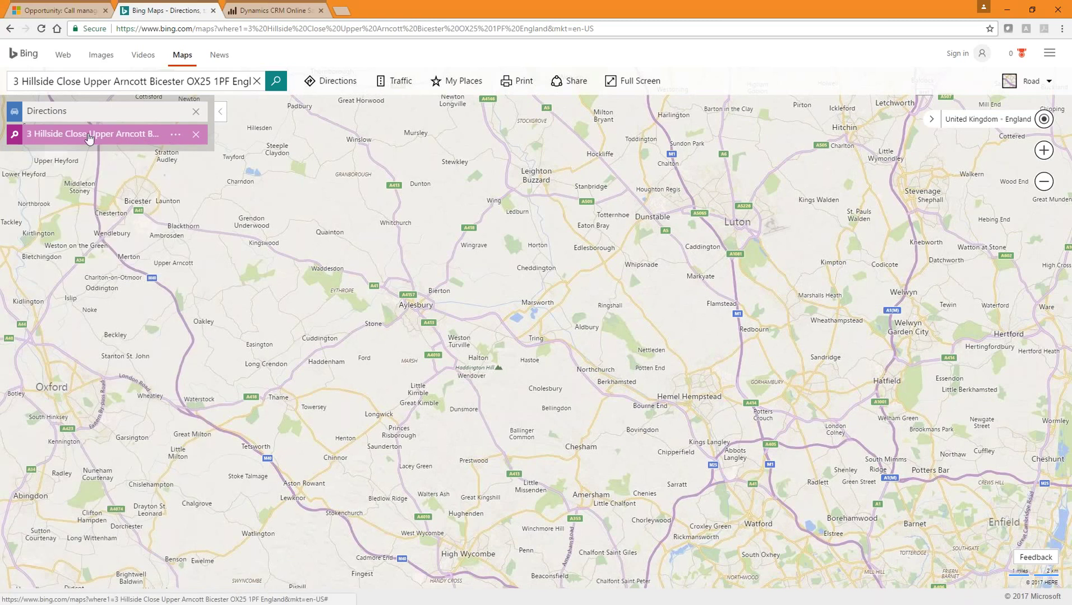
left_click(91, 138)
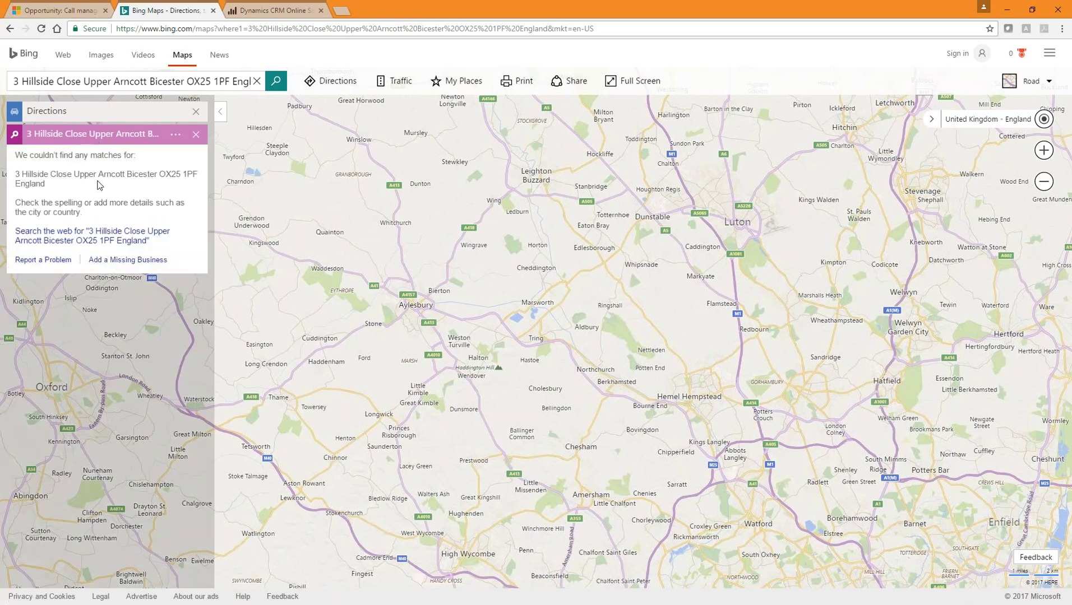
left_click(196, 111)
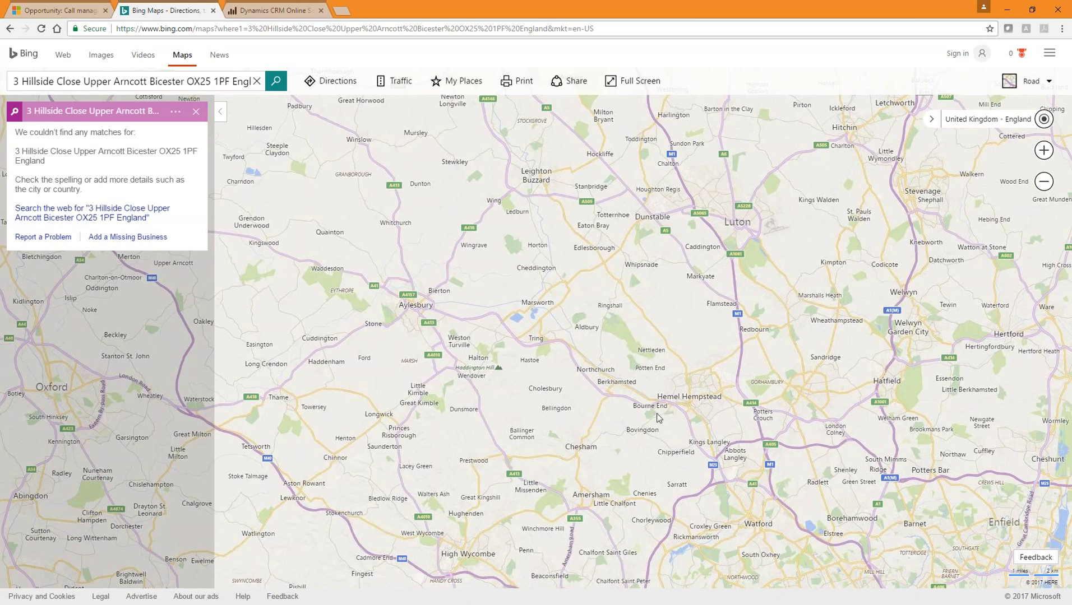
left_click(76, 12)
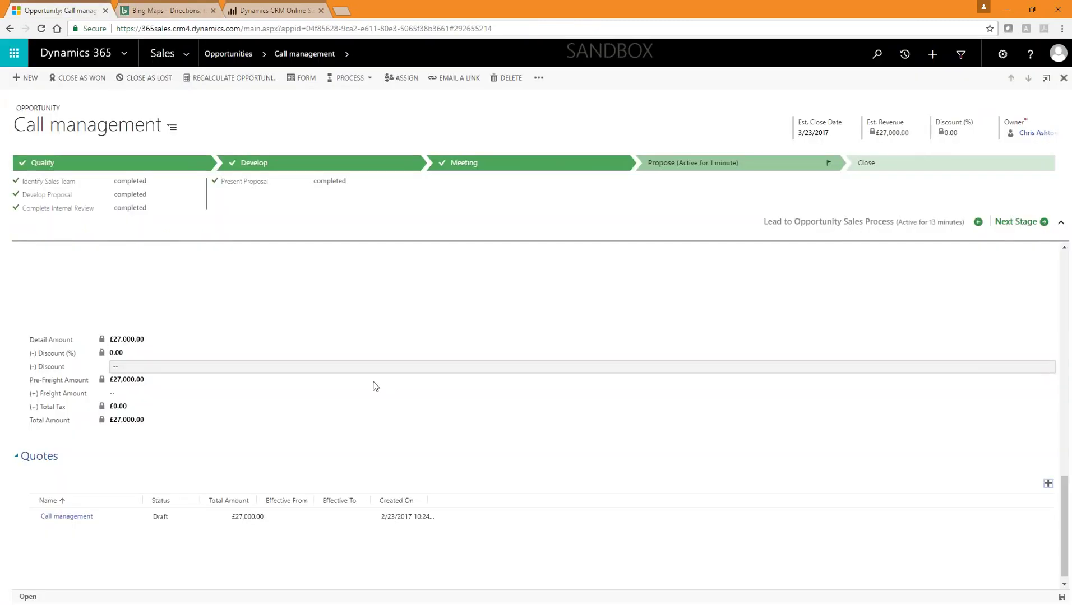
Step: Open the Buzzshare contact from Sales > Contacts and view its Activities tab
left_click(165, 53)
left_click(158, 182)
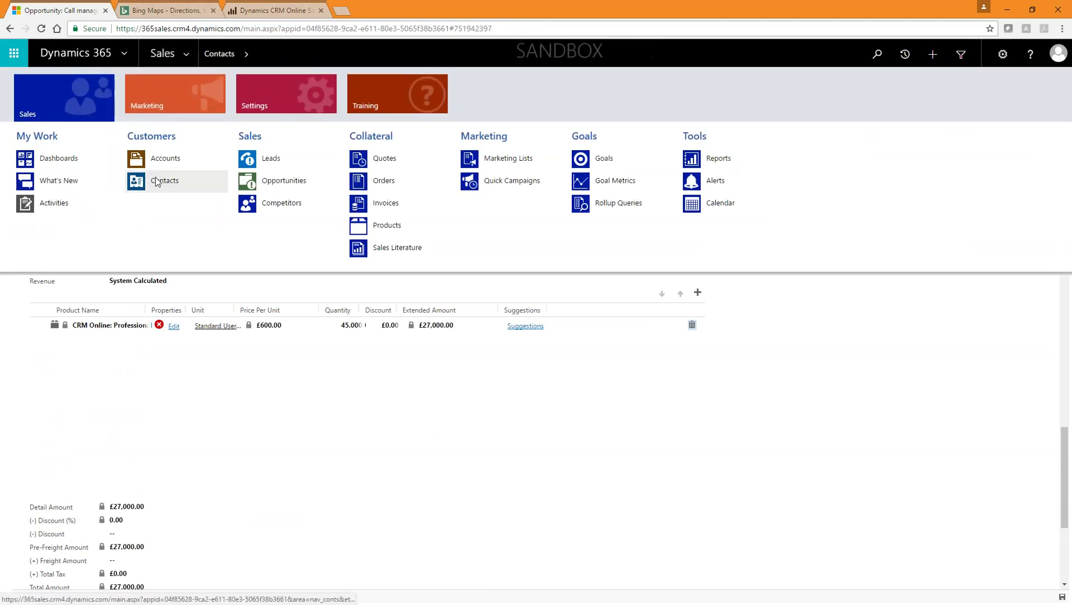
left_click(111, 154)
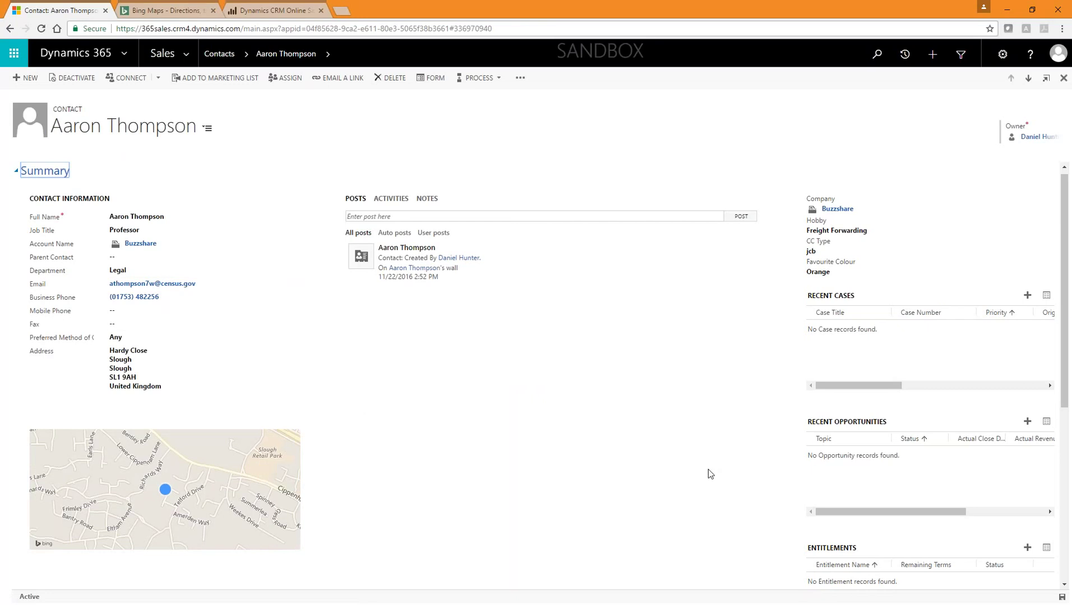
left_click(387, 200)
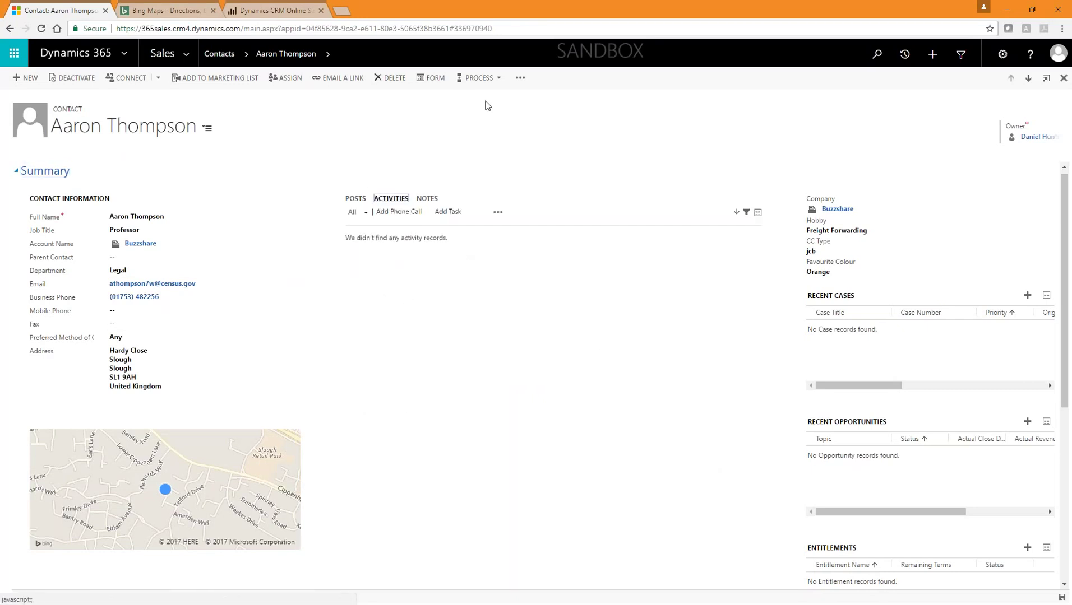
left_click(848, 252)
Step: Check the contact form has no activities, then bring up recent views and records
scroll(538, 300, "down", 5)
scroll(541, 300, "up", 5)
scroll(549, 297, "down", 5)
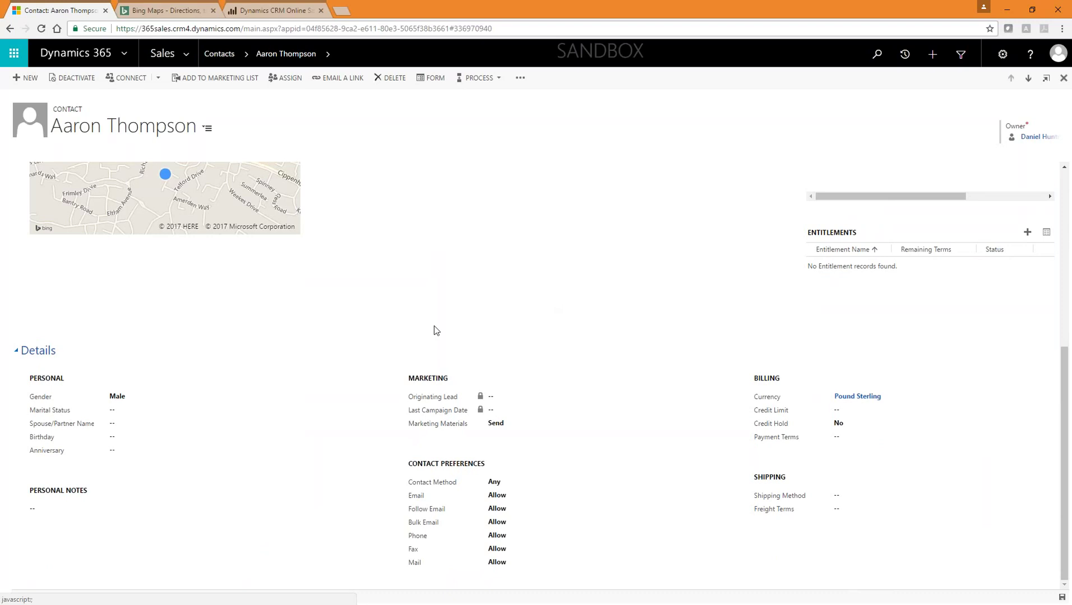
scroll(434, 325, "up", 5)
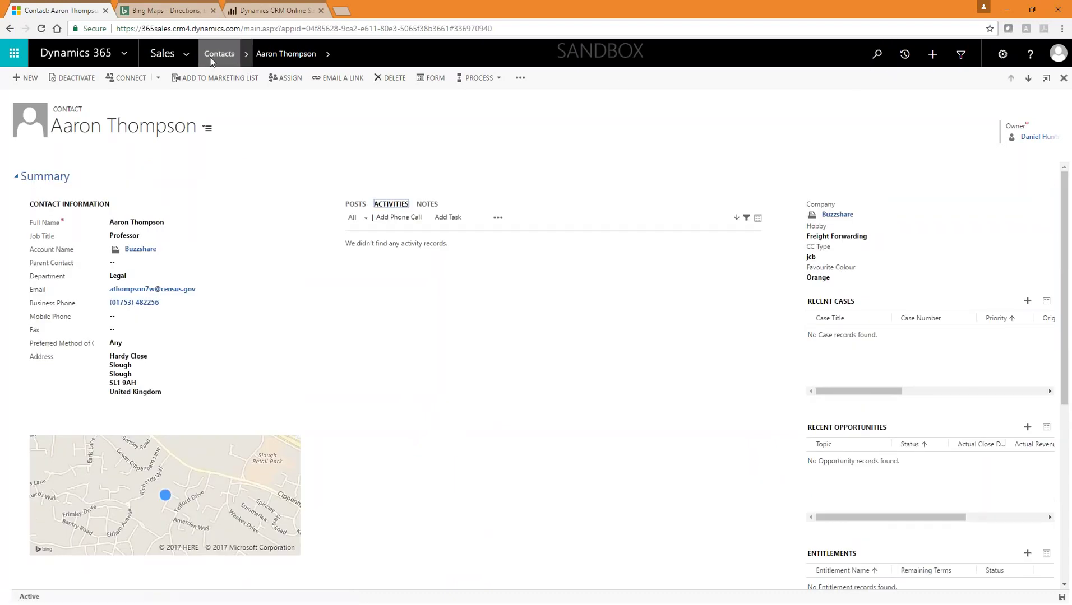
left_click(904, 54)
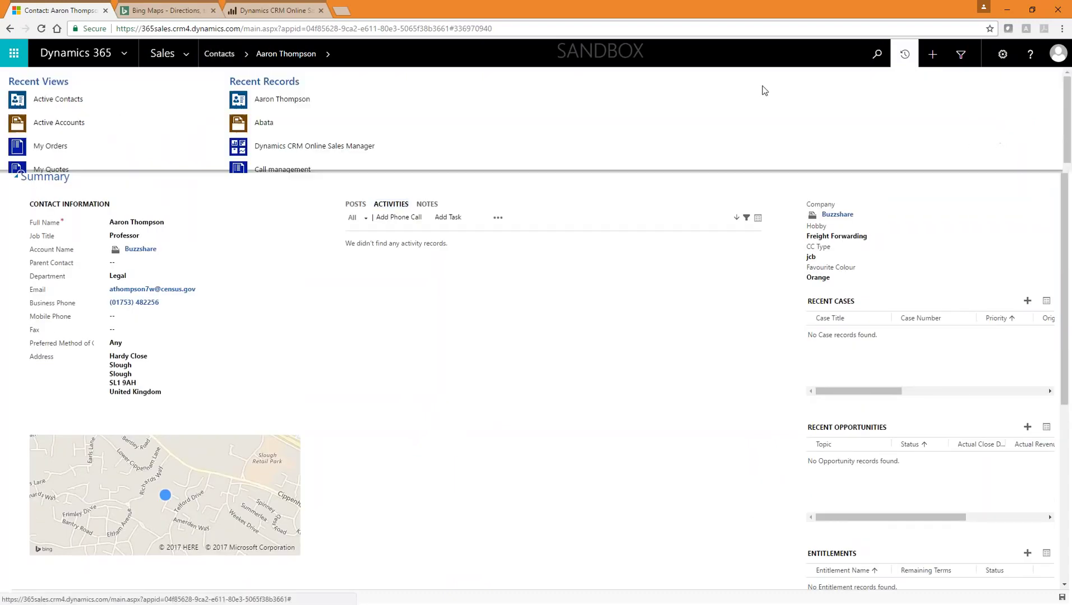
Step: Reopen the Abata account and browse the recent views and records list
left_click(310, 121)
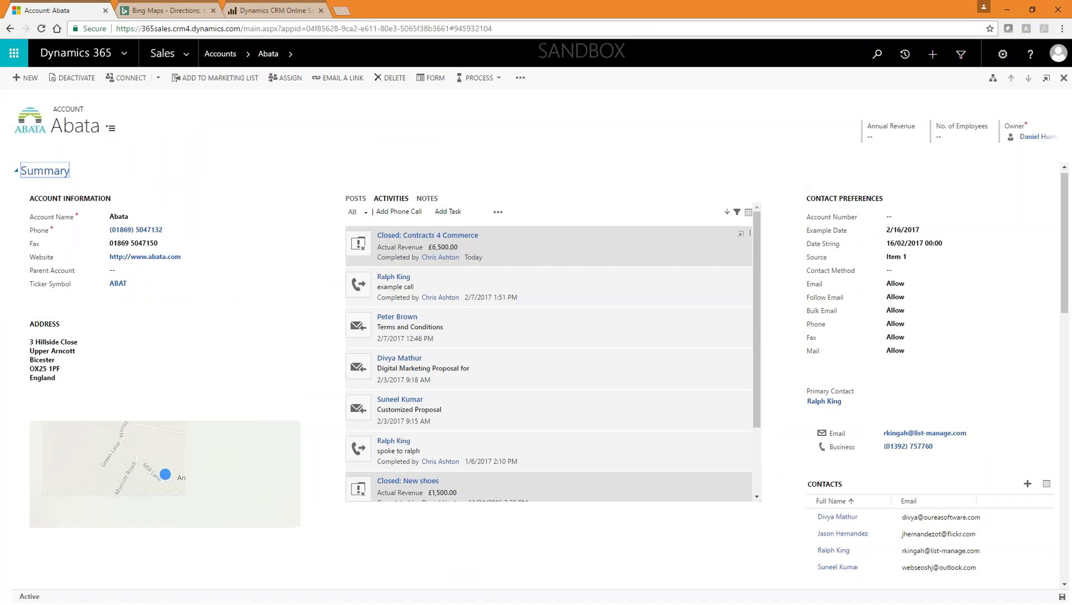
left_click(909, 53)
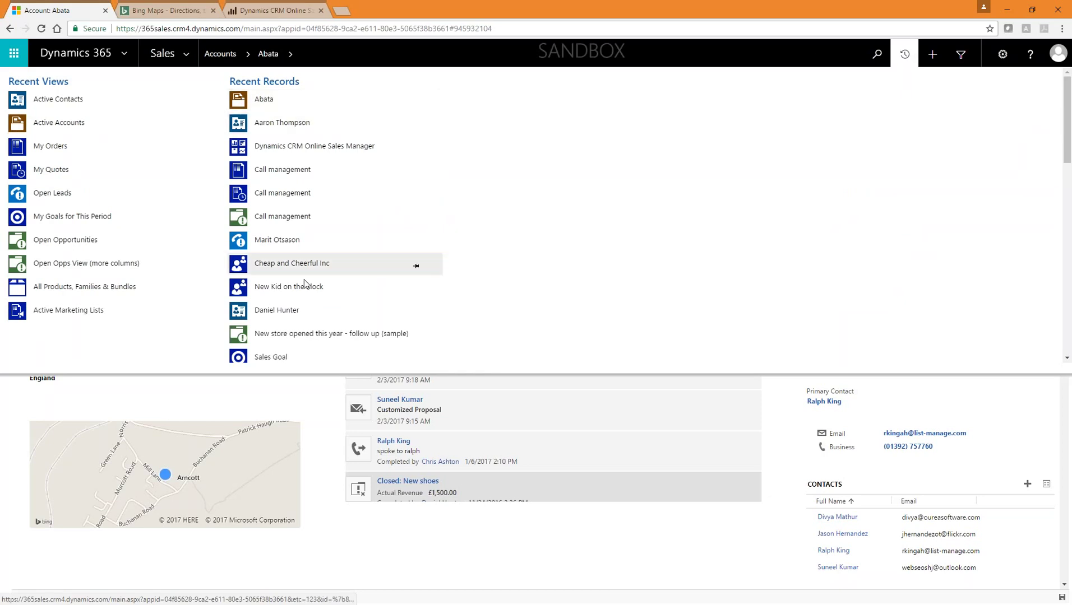
scroll(341, 239, "down", 8)
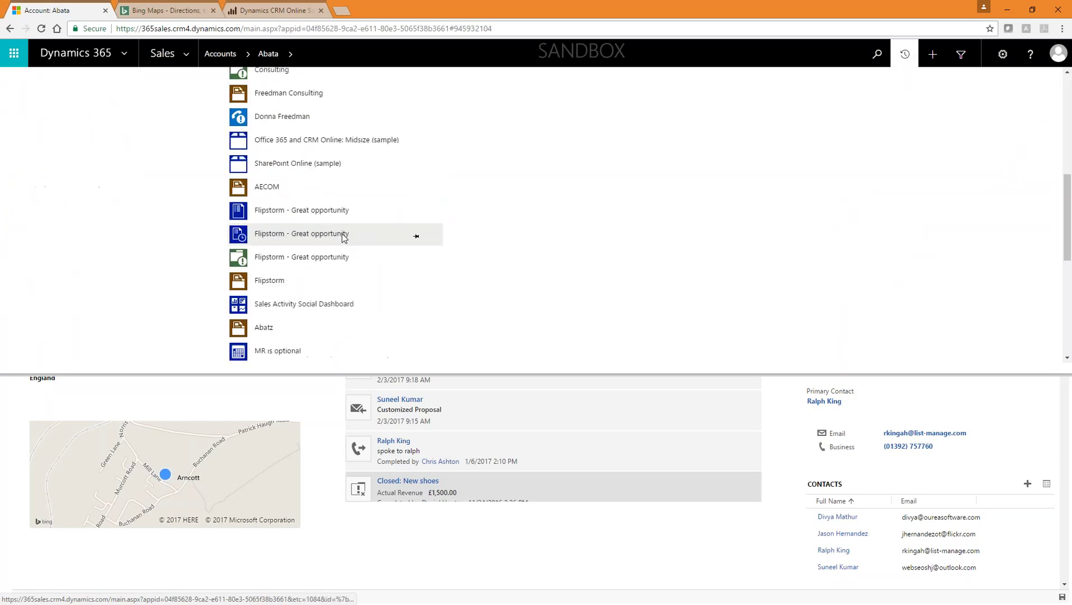
scroll(341, 234, "down", 3)
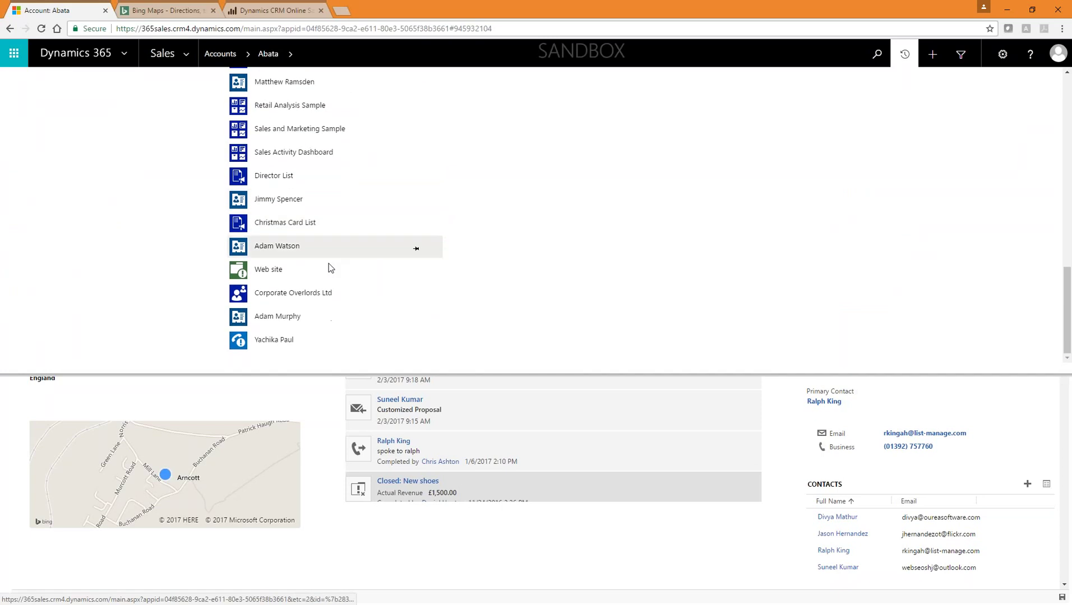
scroll(338, 302, "up", 11)
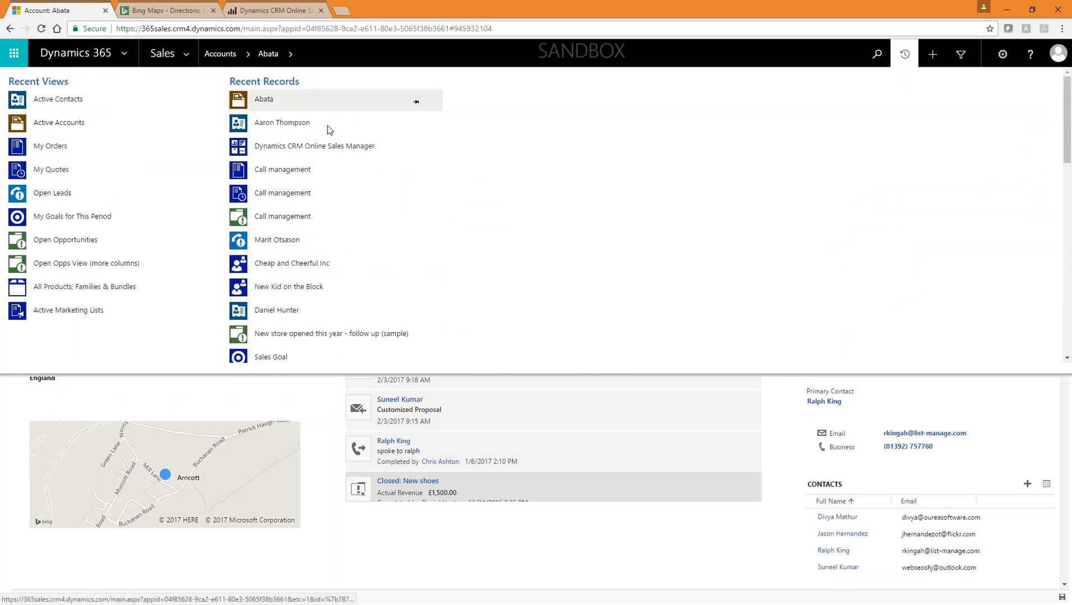
left_click(905, 54)
left_click(904, 54)
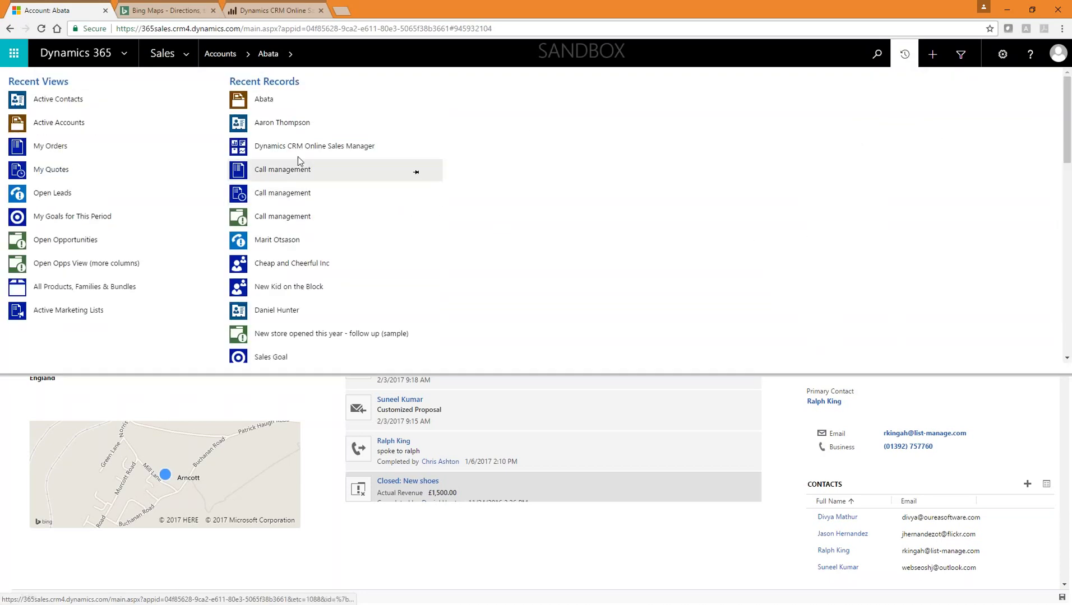
left_click(266, 104)
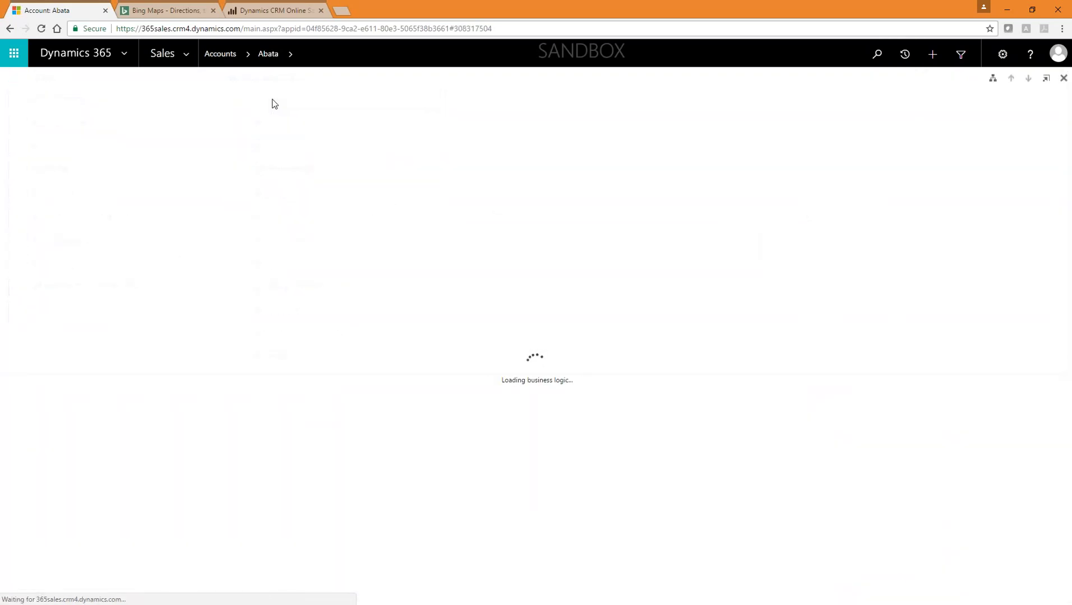
Step: Pin Freedman Consulting and AECOM in Recent Records, then open the AECOM account
left_click(900, 58)
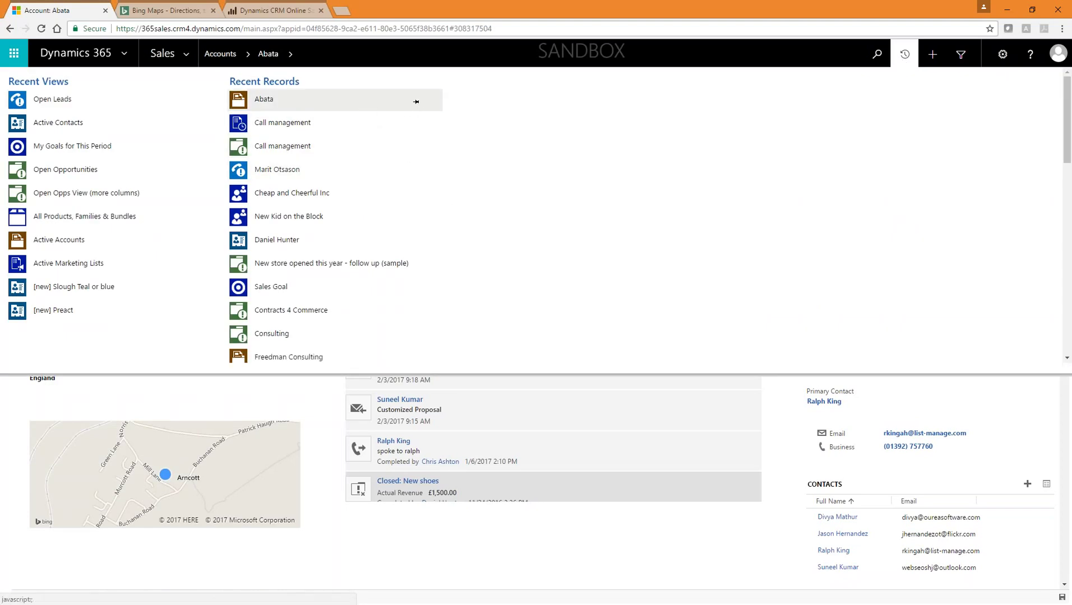
scroll(415, 168, "down", 3)
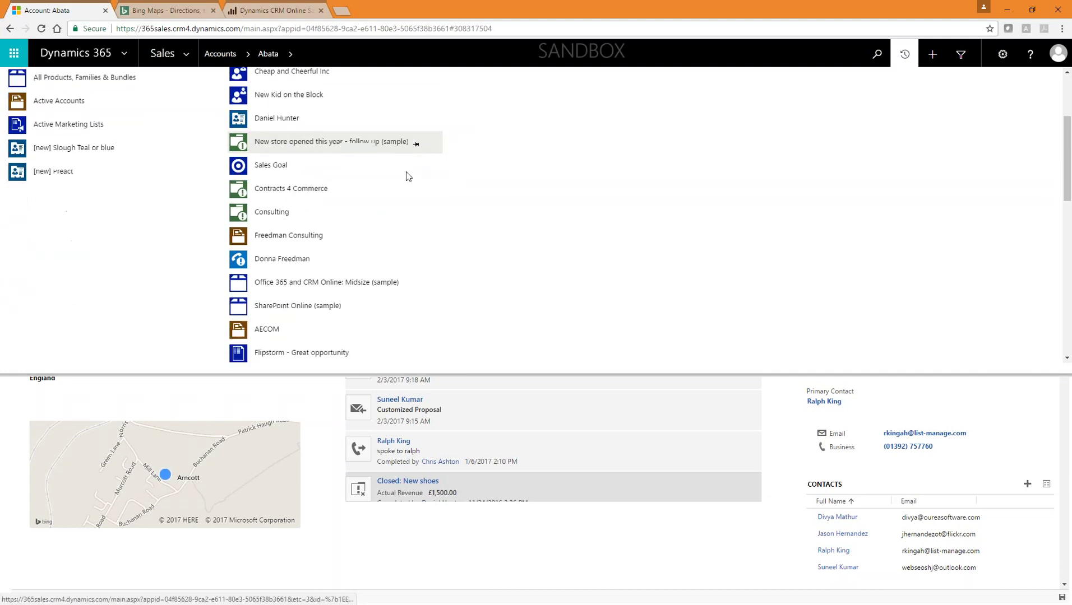
scroll(407, 176, "down", 1)
left_click(416, 213)
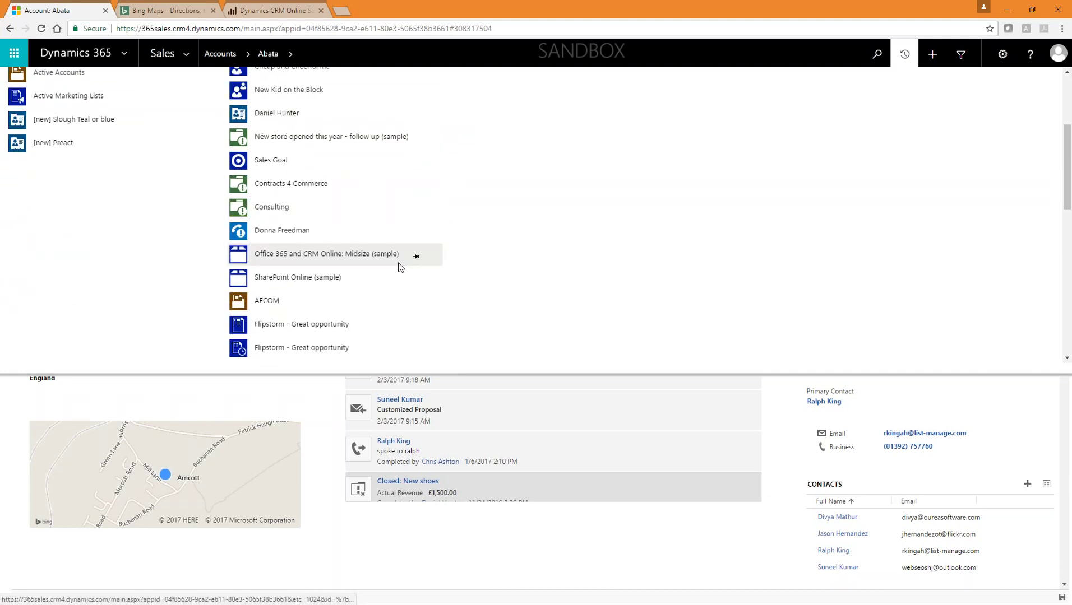
left_click(415, 306)
scroll(416, 311, "up", 5)
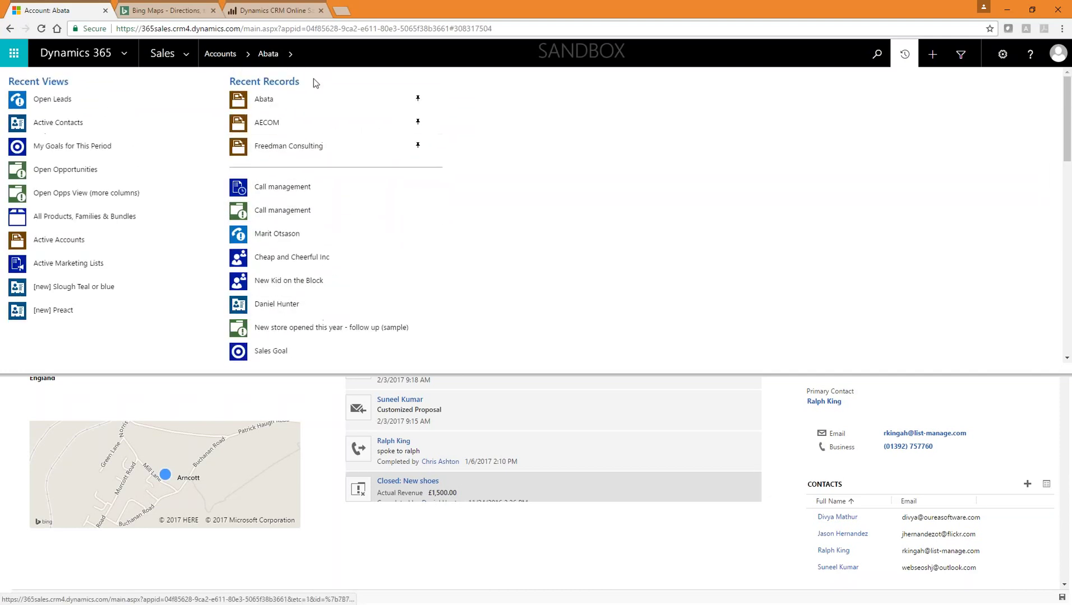
left_click(908, 56)
left_click(908, 56)
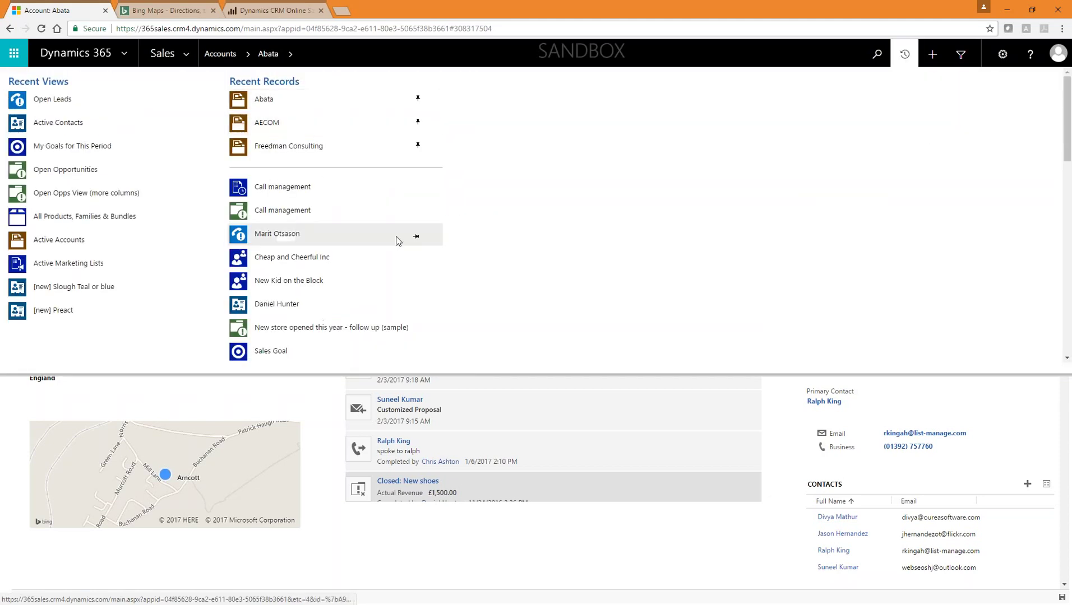
left_click(297, 130)
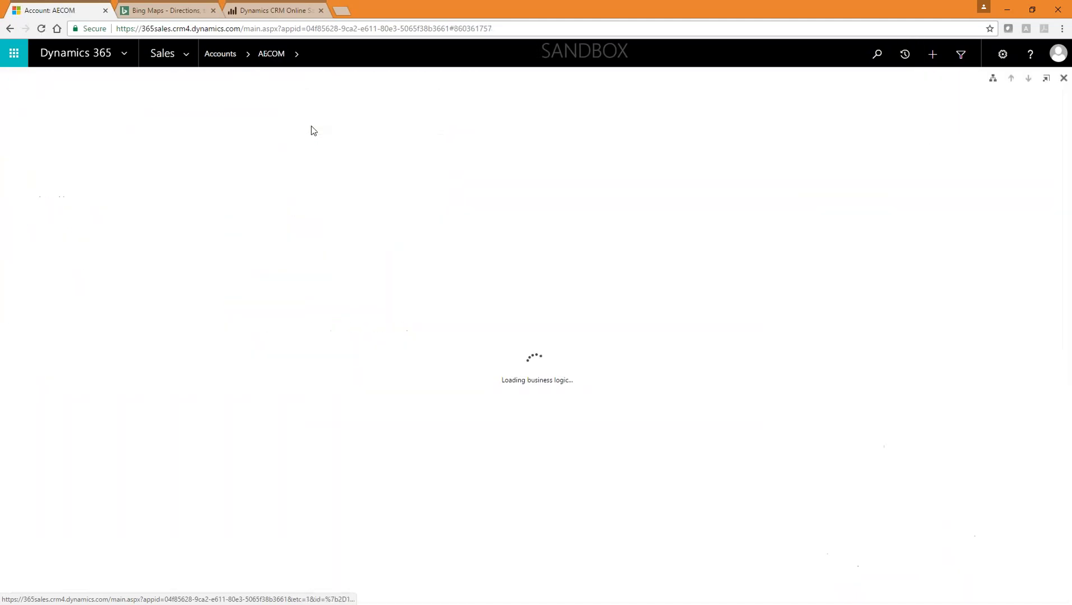
Step: Pin the Open Opportunities and Open Leads views under Recent Views
left_click(905, 55)
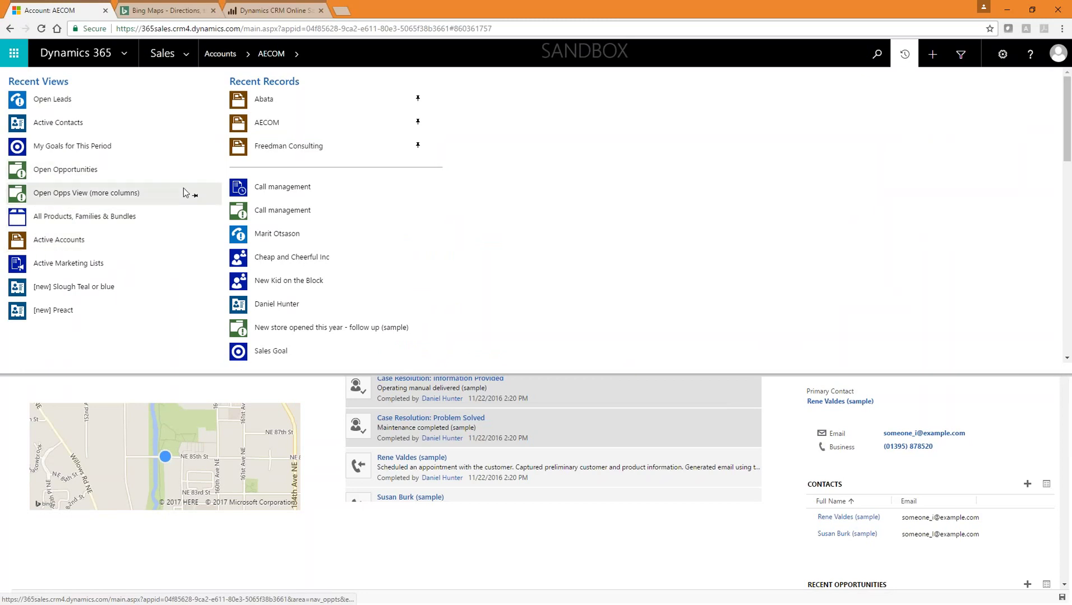
left_click(197, 173)
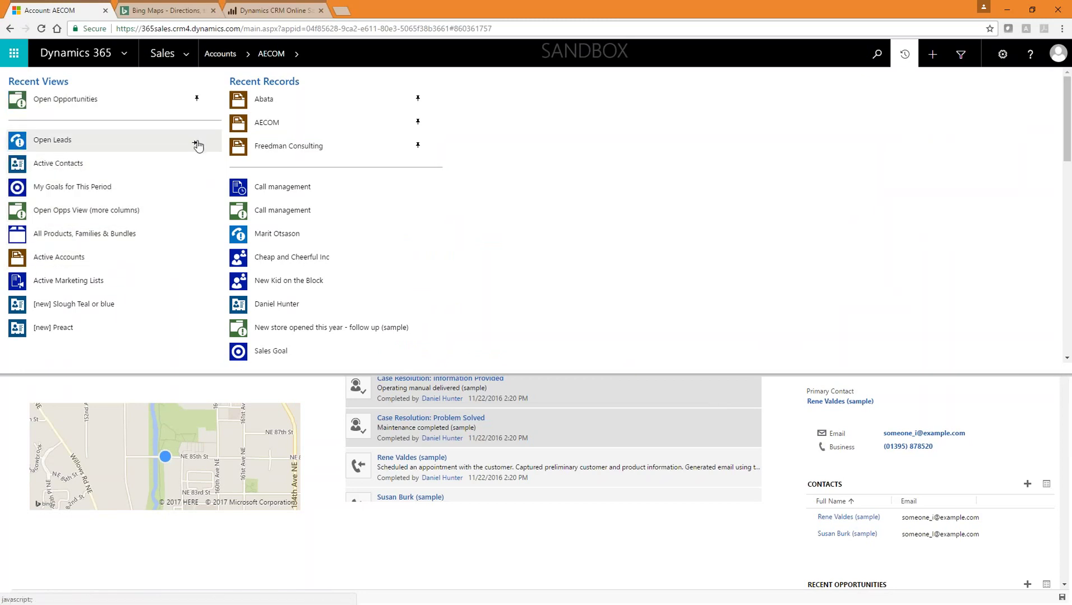
left_click(197, 140)
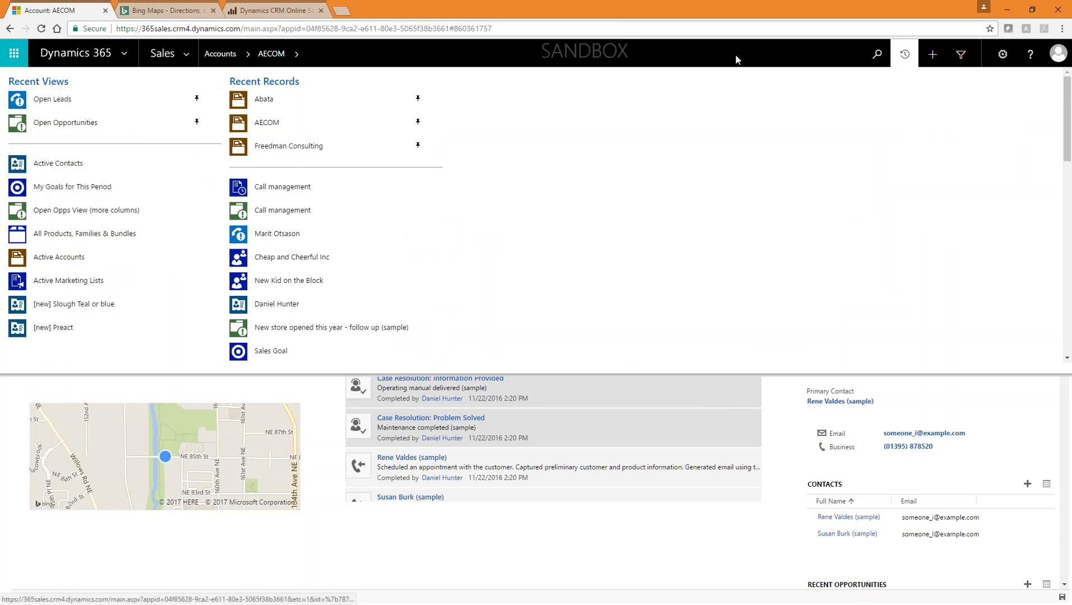
left_click(903, 54)
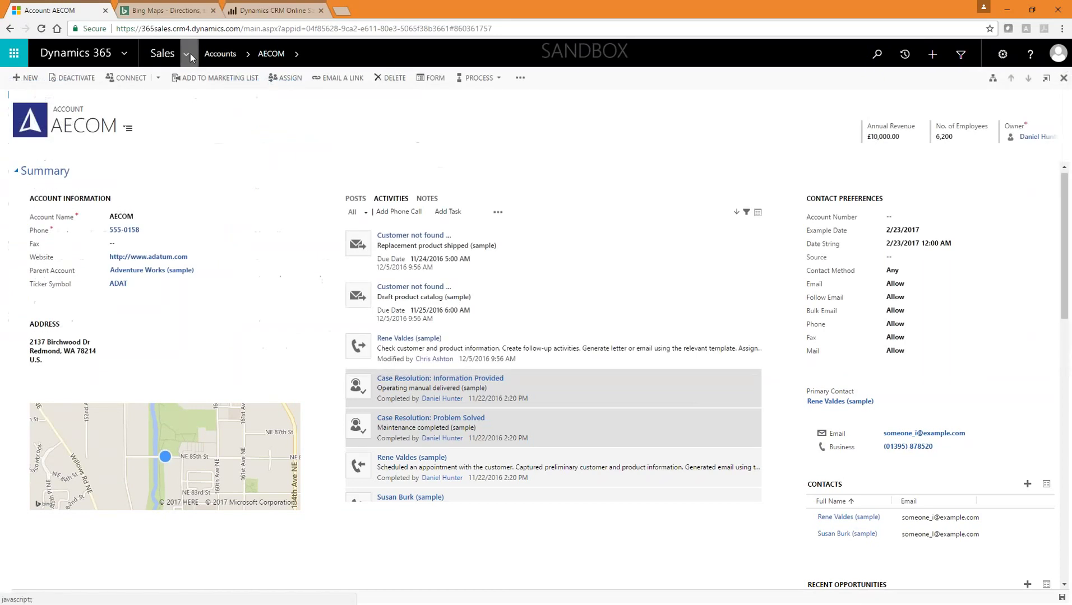
Step: Open the Open Opportunities list from recent views
left_click(190, 54)
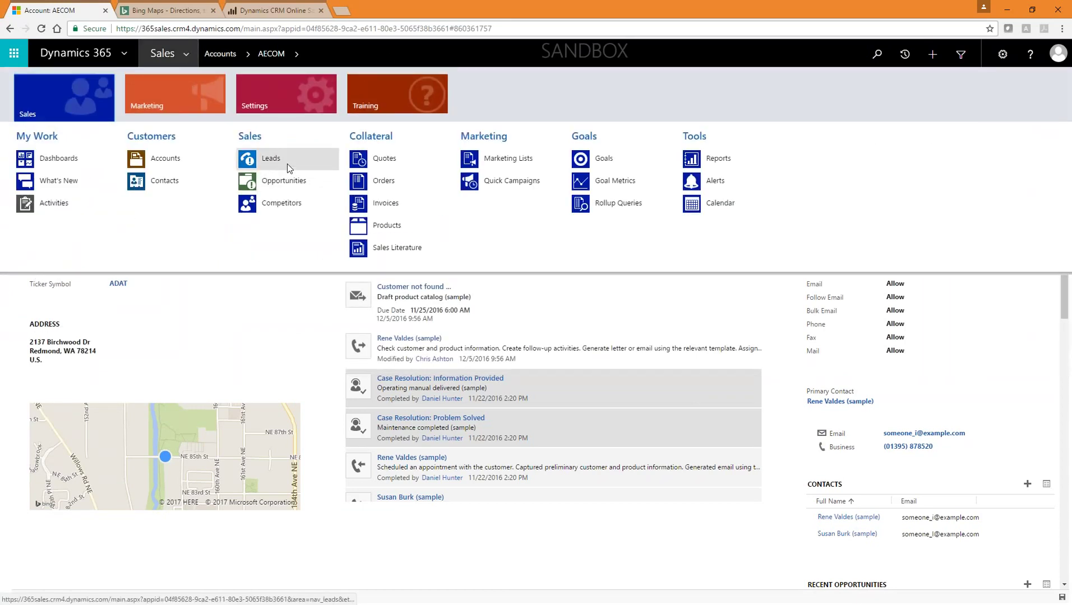
left_click(904, 54)
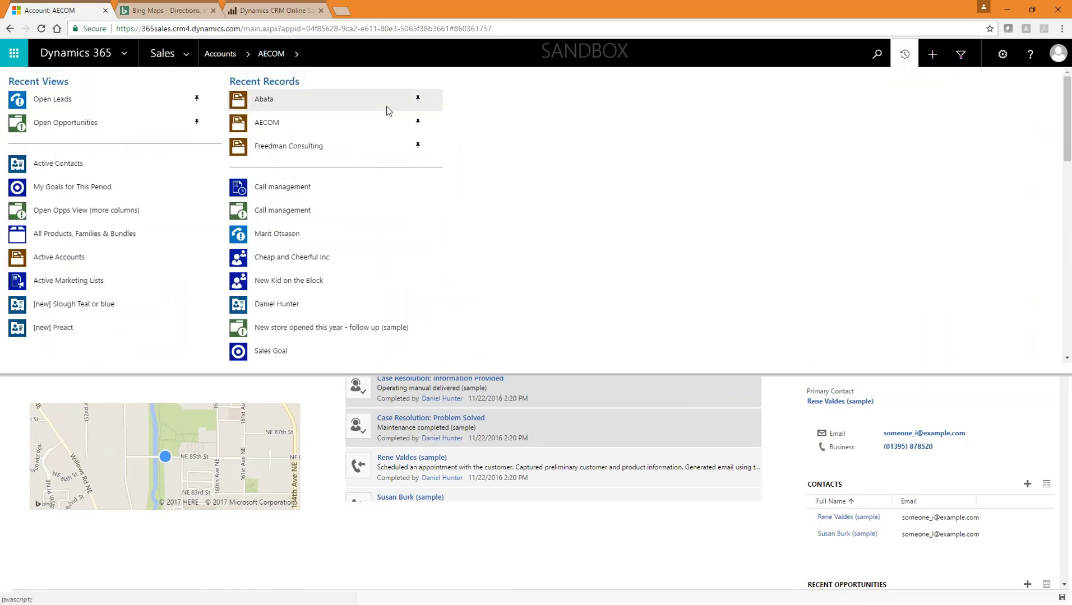
left_click(90, 121)
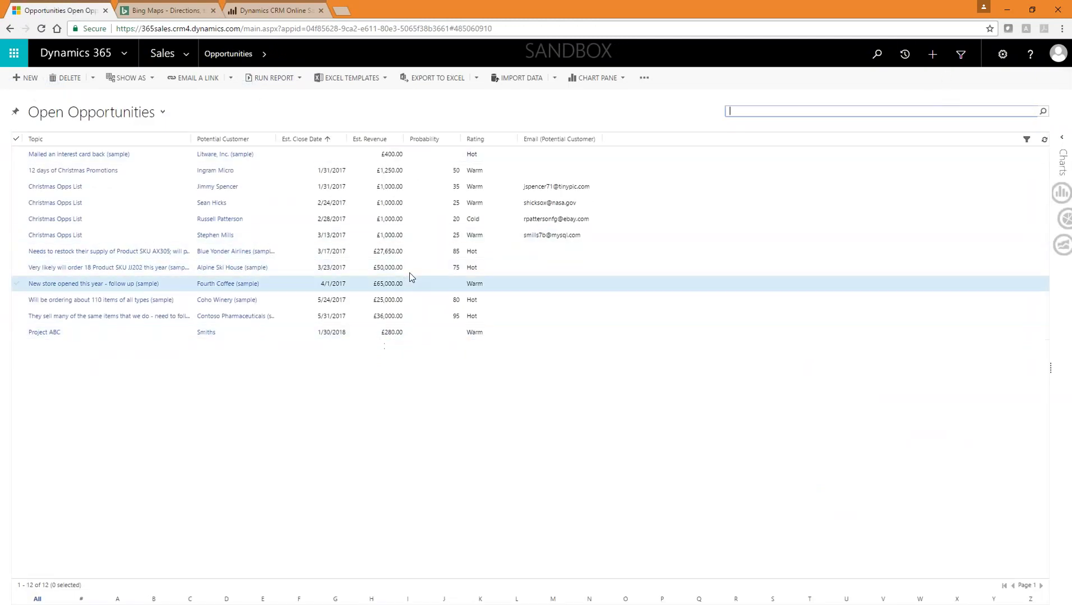
Step: Return to the pinned AECOM account record from Recent Records
left_click(904, 55)
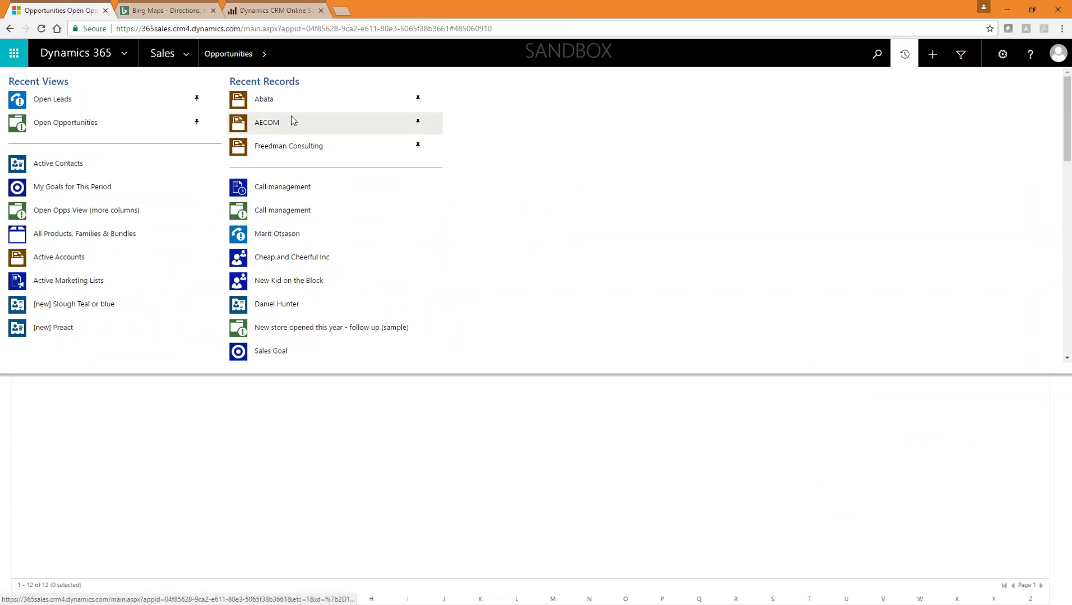
left_click(292, 121)
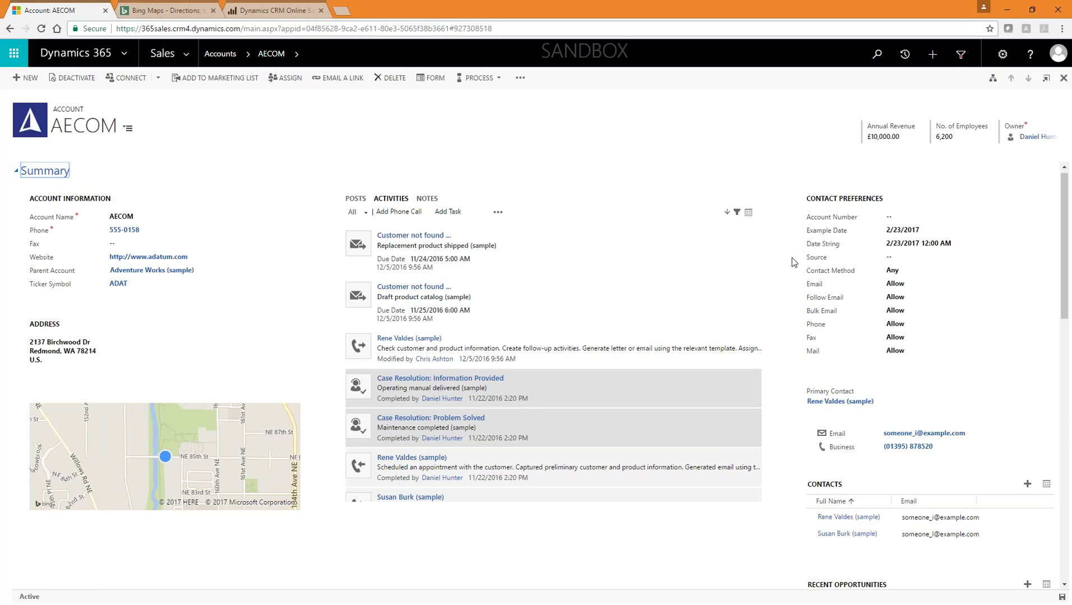
left_click(906, 55)
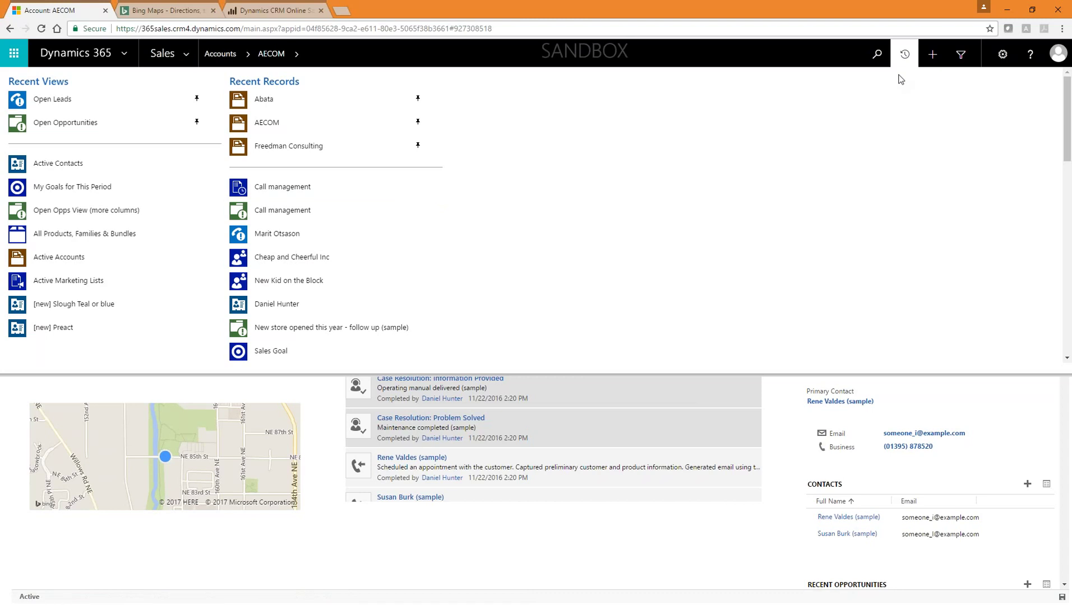
left_click(908, 45)
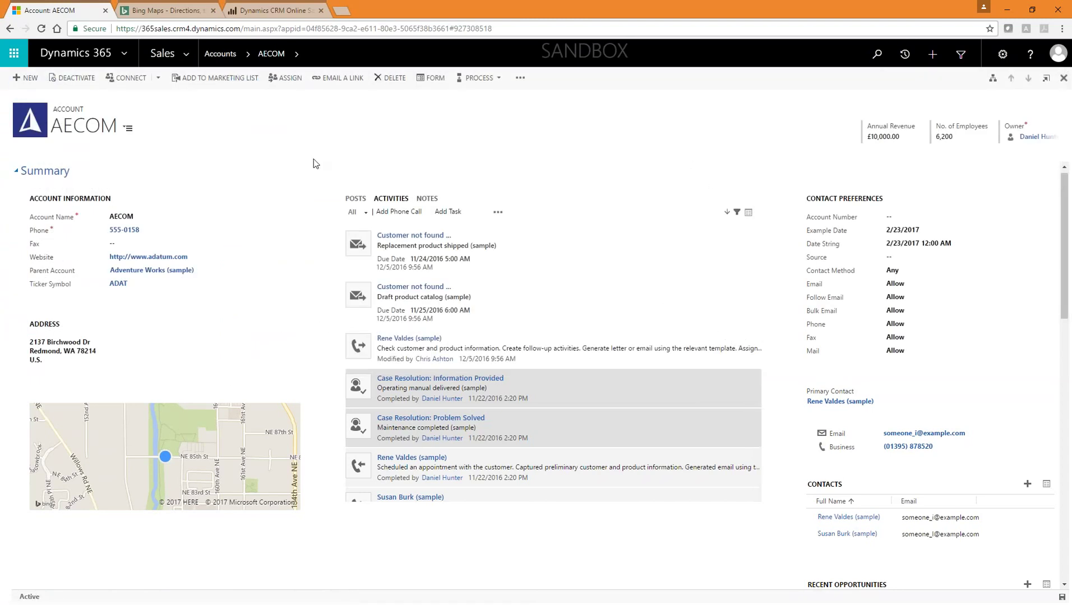
Step: Review the AECOM record and expand the Sales area navigation menu
scroll(587, 341, "down", 5)
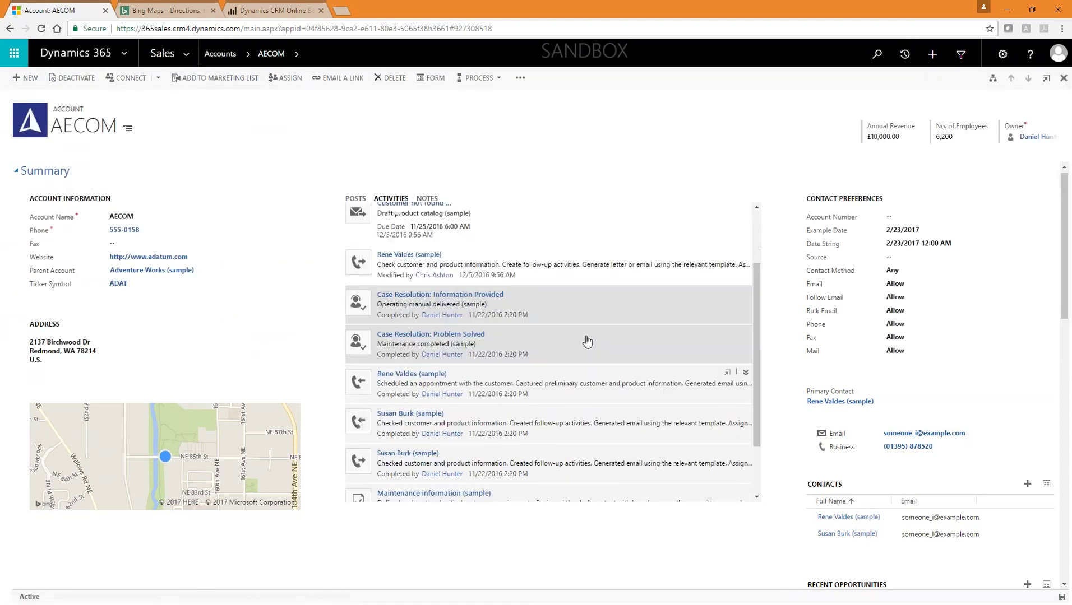
scroll(587, 341, "up", 5)
left_click(193, 52)
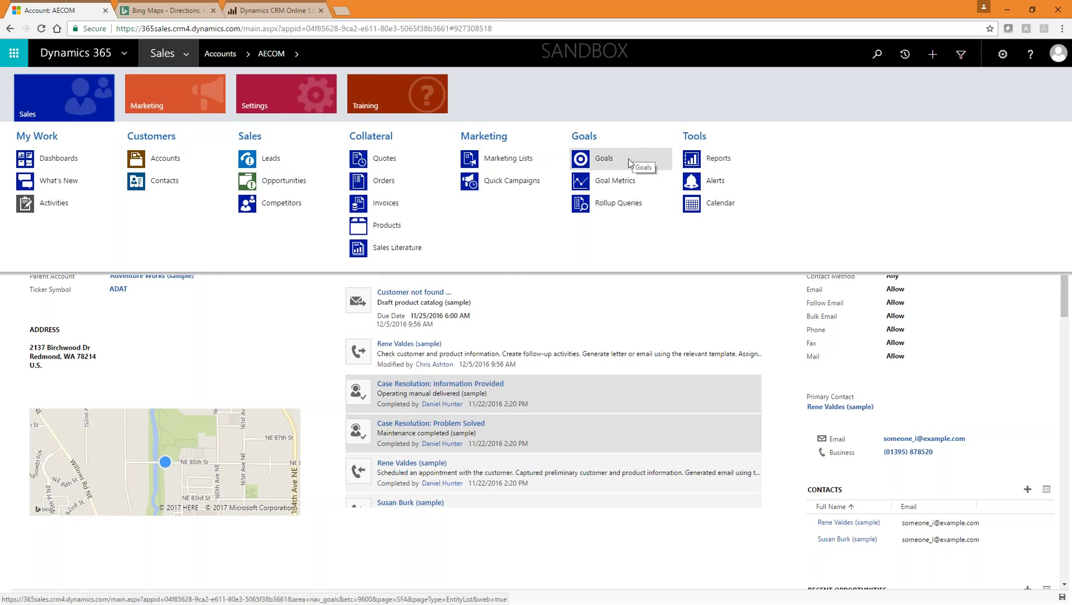
Step: Open Goals and select the Sales Goal: £250,000.00 target, 42% achieved
left_click(630, 160)
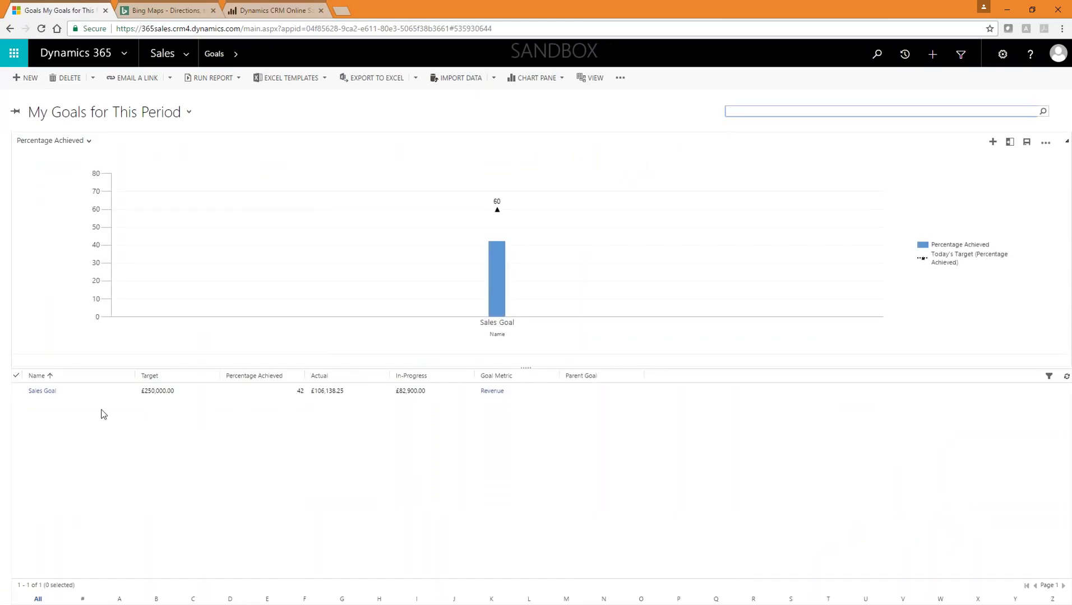
left_click(72, 391)
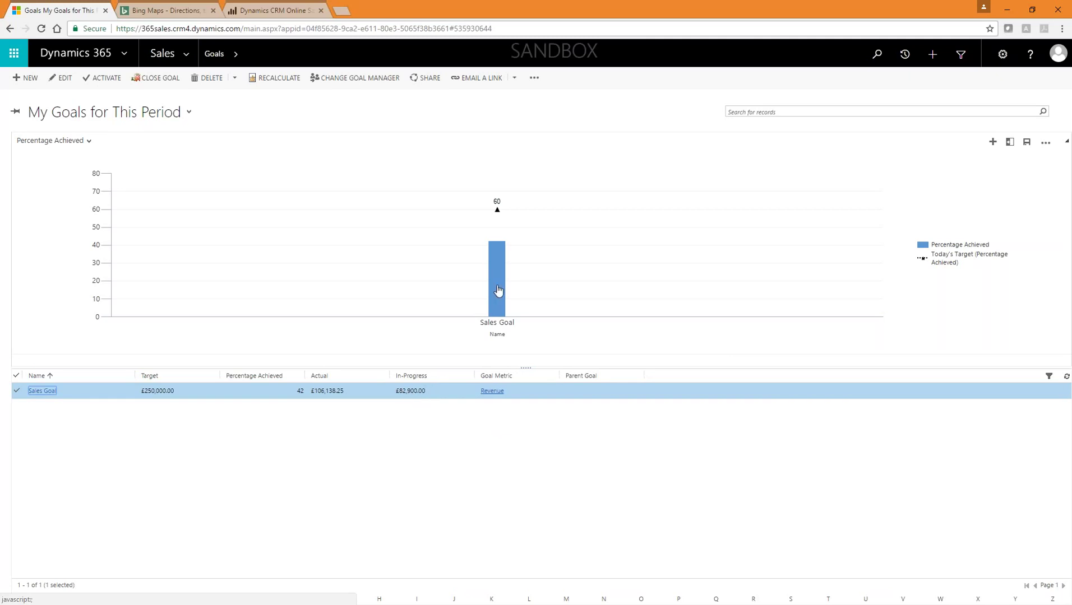
Step: Open the Sales Goal record, keeping fiscal period Quarter 1 and fiscal year FY2017
mouse_move(498, 286)
mouse_move(497, 214)
left_click(50, 392)
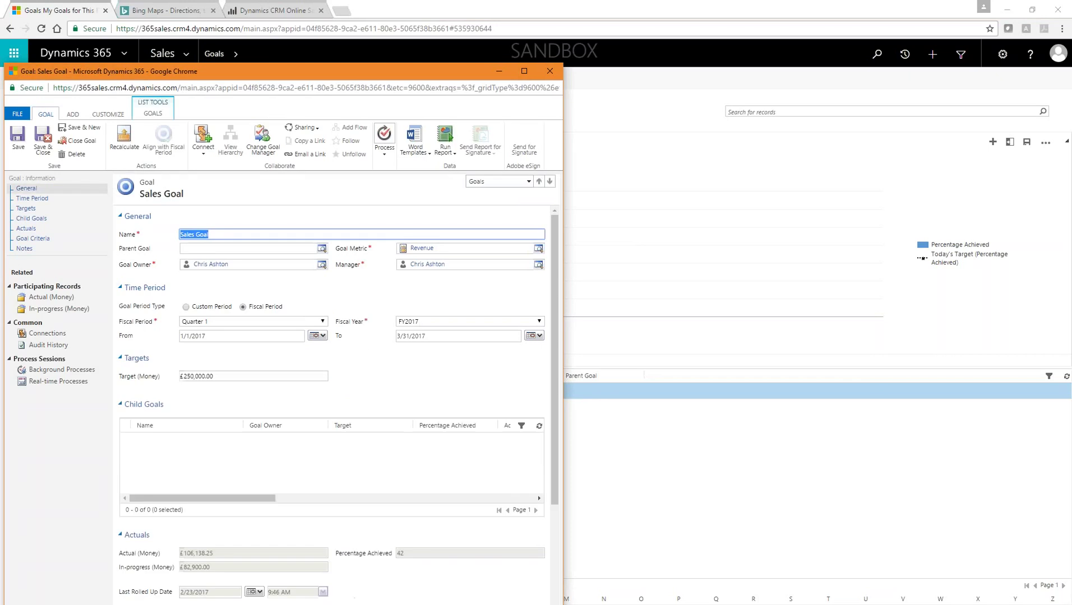
left_click(220, 323)
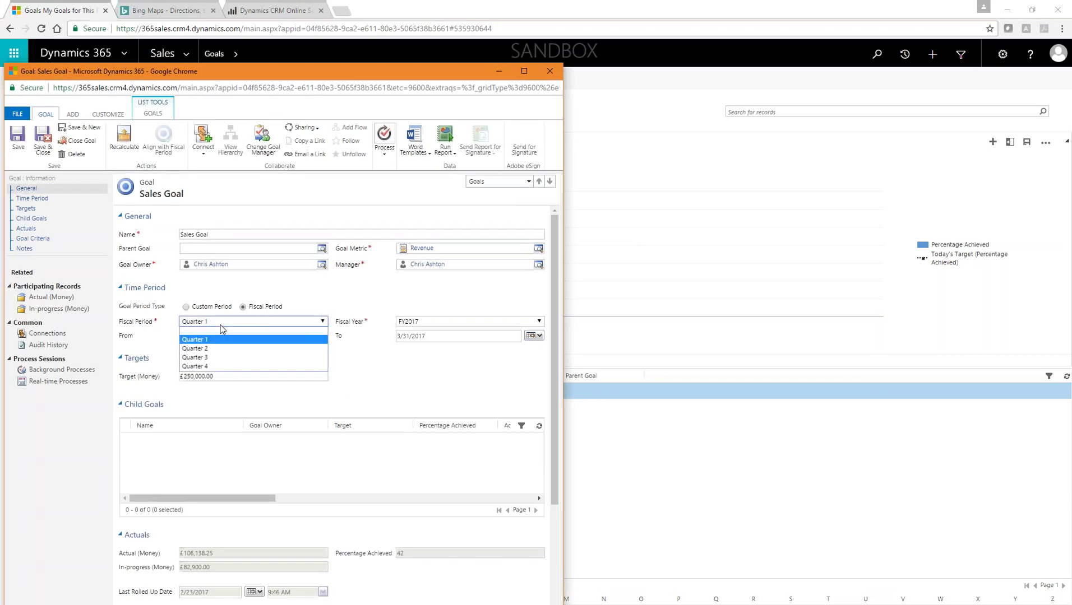
left_click(232, 339)
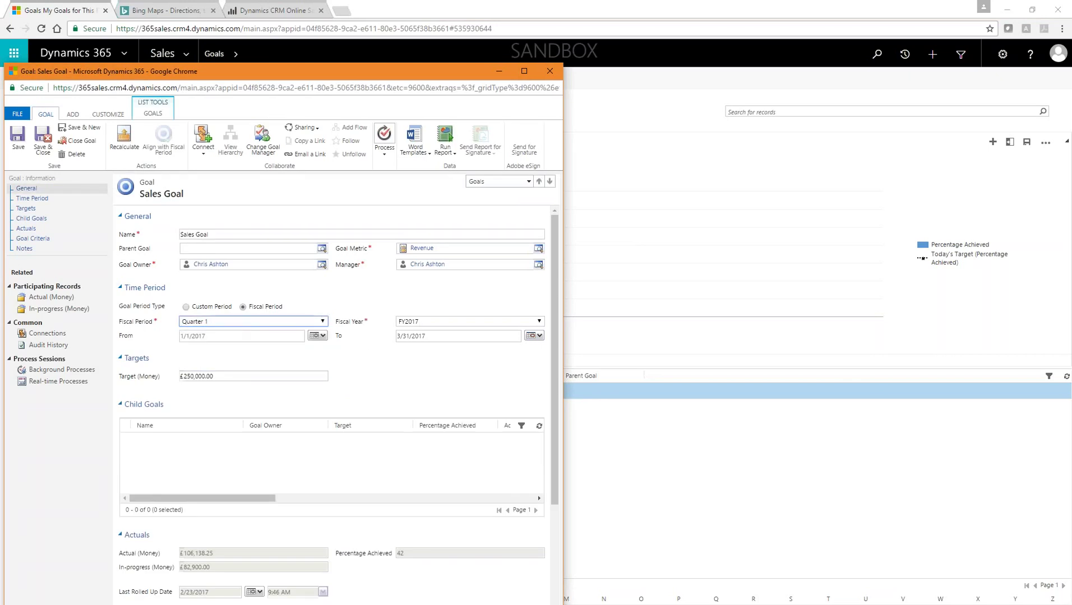
left_click(465, 322)
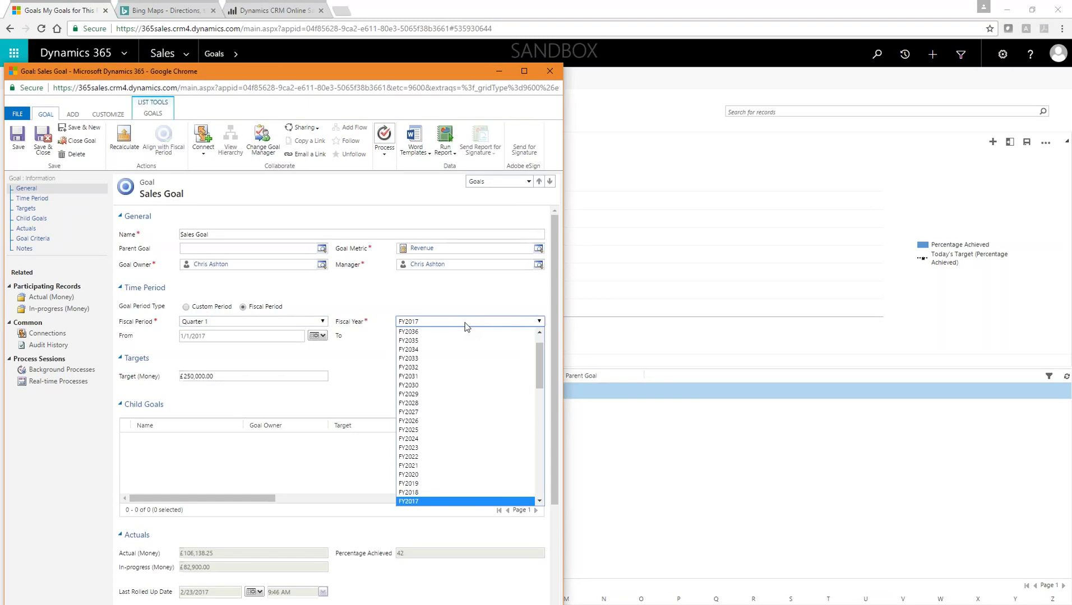
left_click(464, 326)
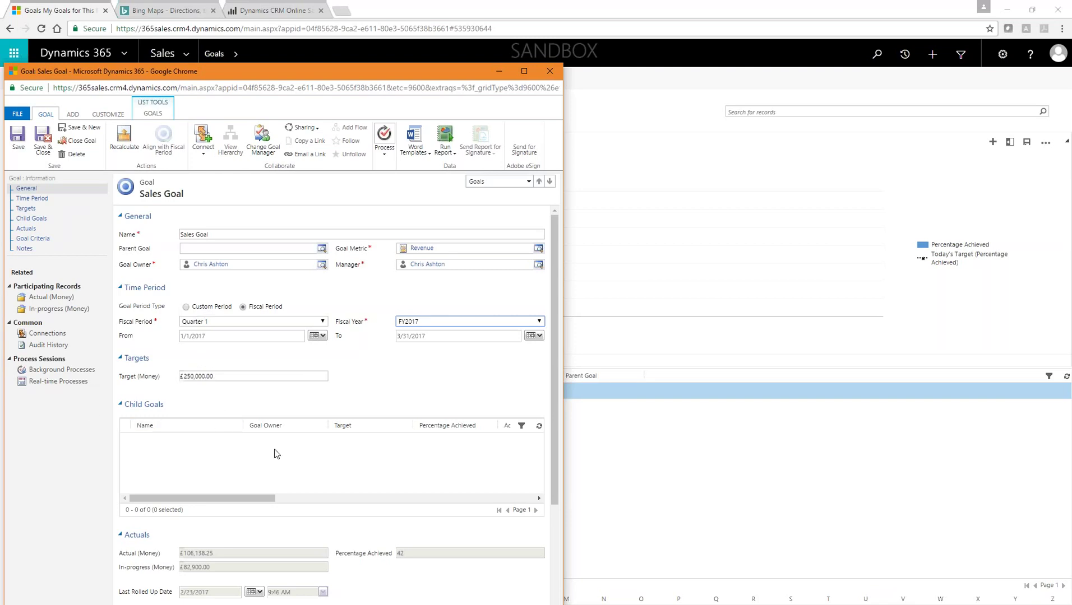
Step: Scroll through the Sales Goal details, then close the record
scroll(368, 453, "down", 3)
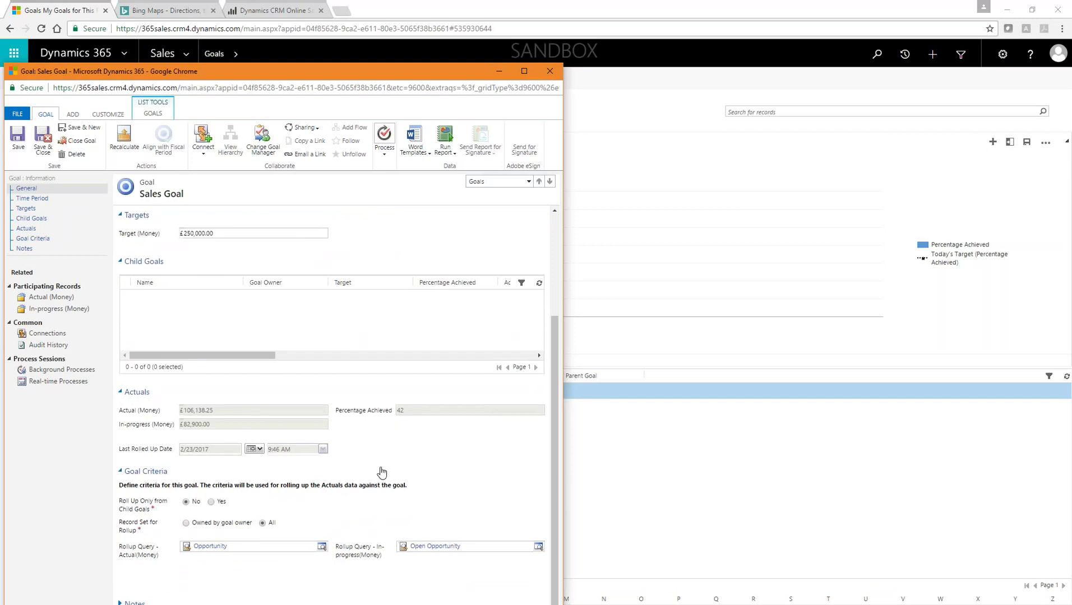
scroll(382, 467, "up", 3)
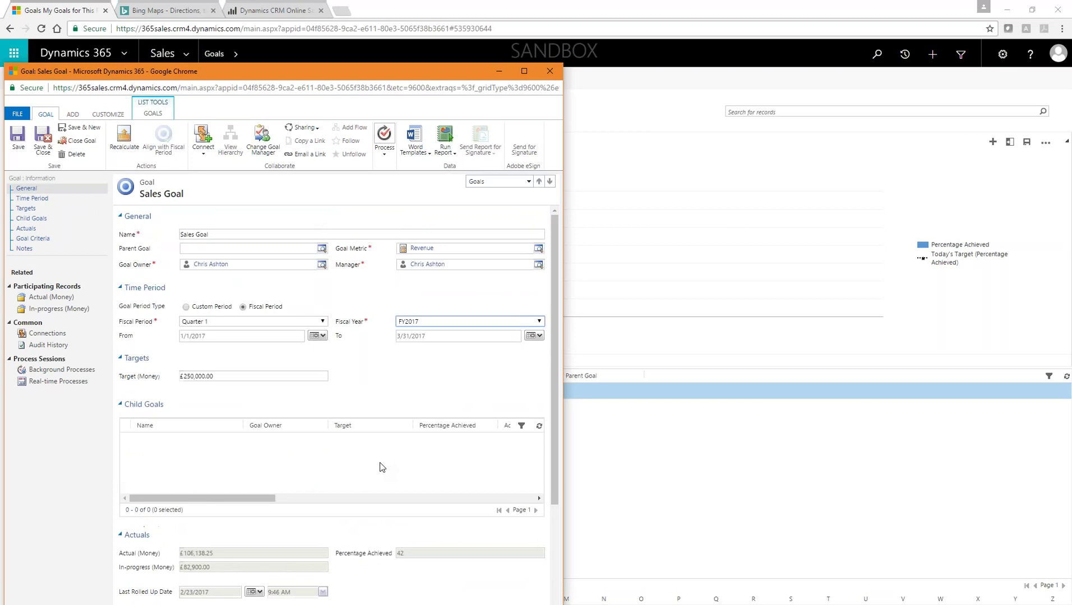
scroll(392, 385, "down", 3)
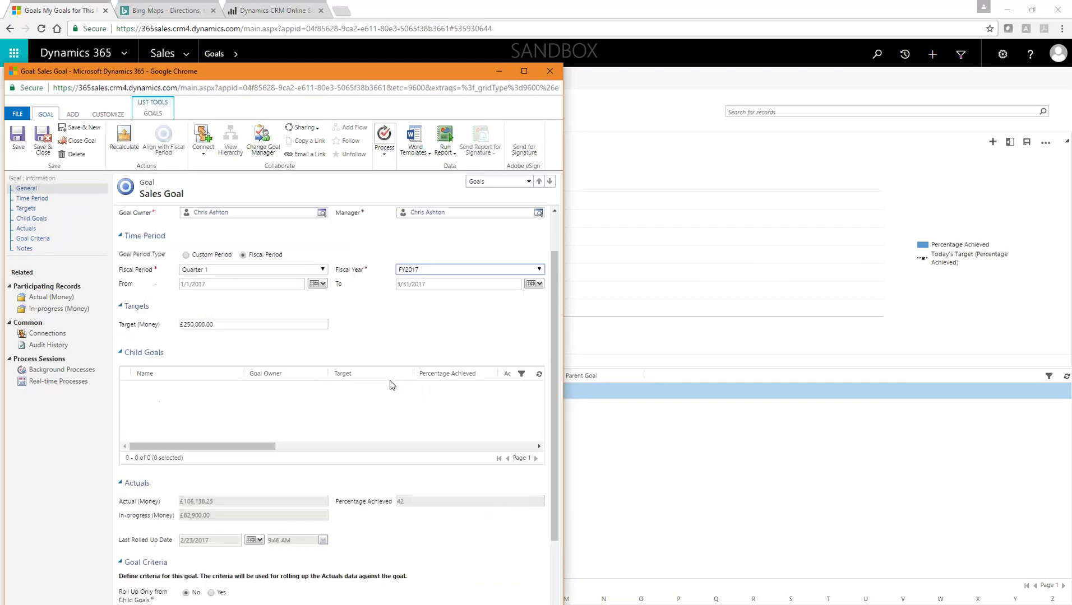
scroll(391, 511, "up", 2)
scroll(392, 511, "up", 1)
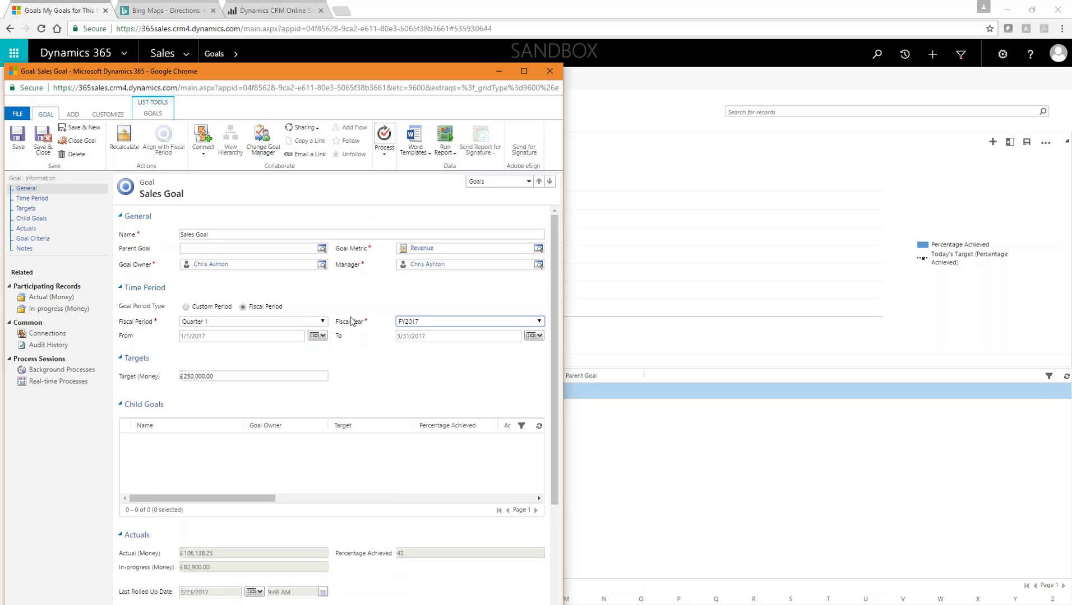
scroll(351, 320, "down", 3)
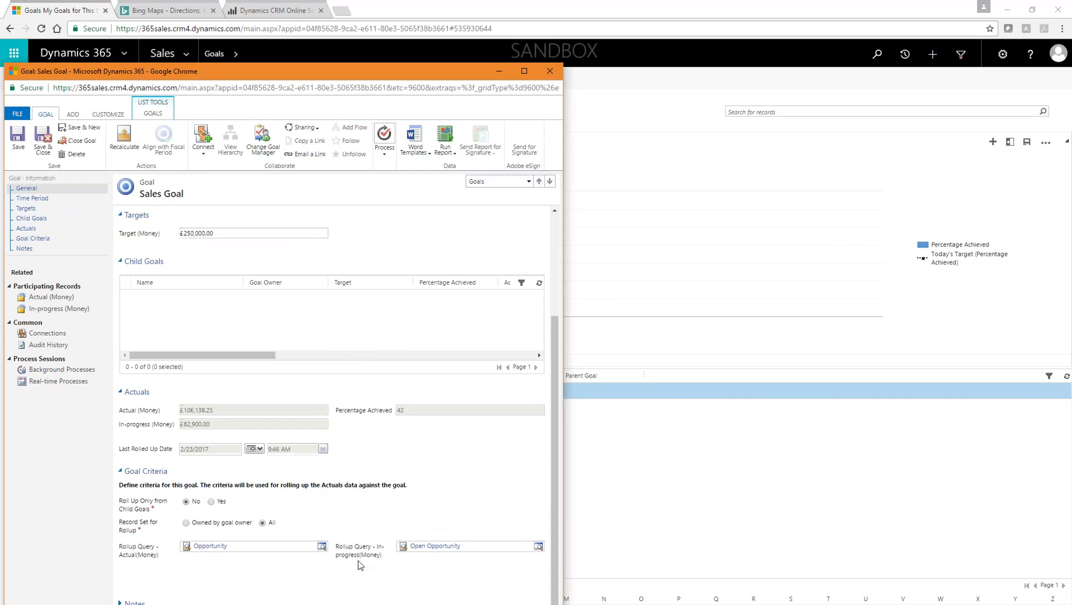
scroll(432, 582, "up", 3)
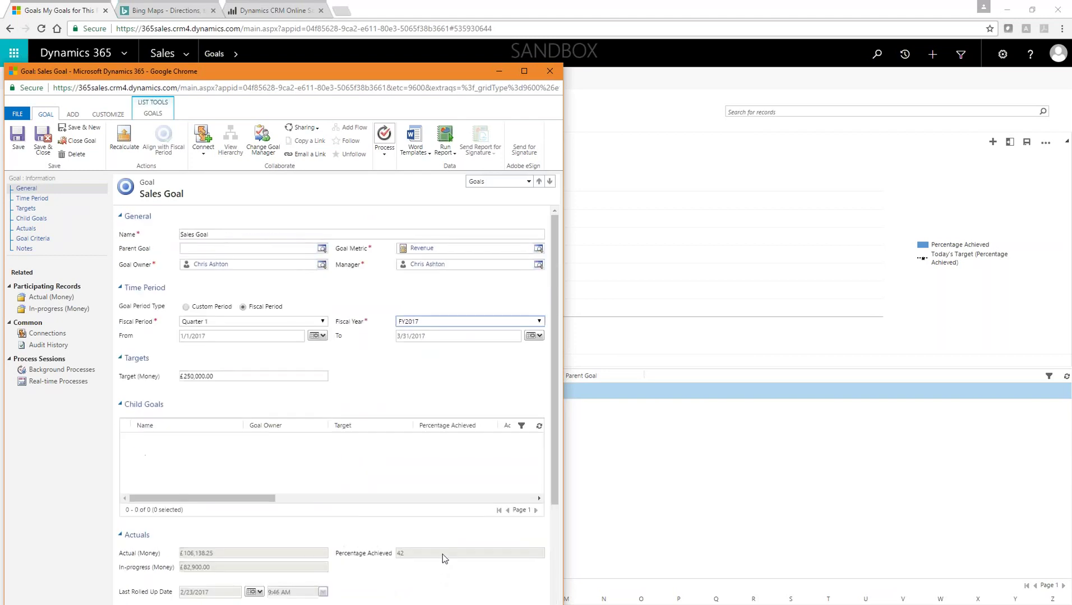
left_click(550, 71)
left_click(573, 346)
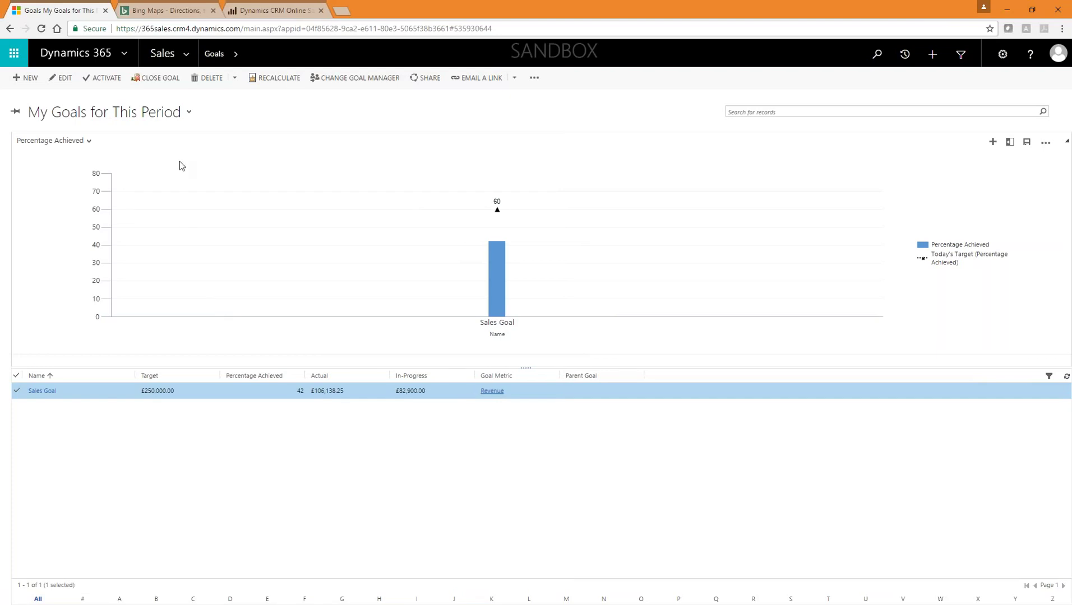
Step: Switch the navigation map to the Marketing area and open Marketing Lists
left_click(186, 54)
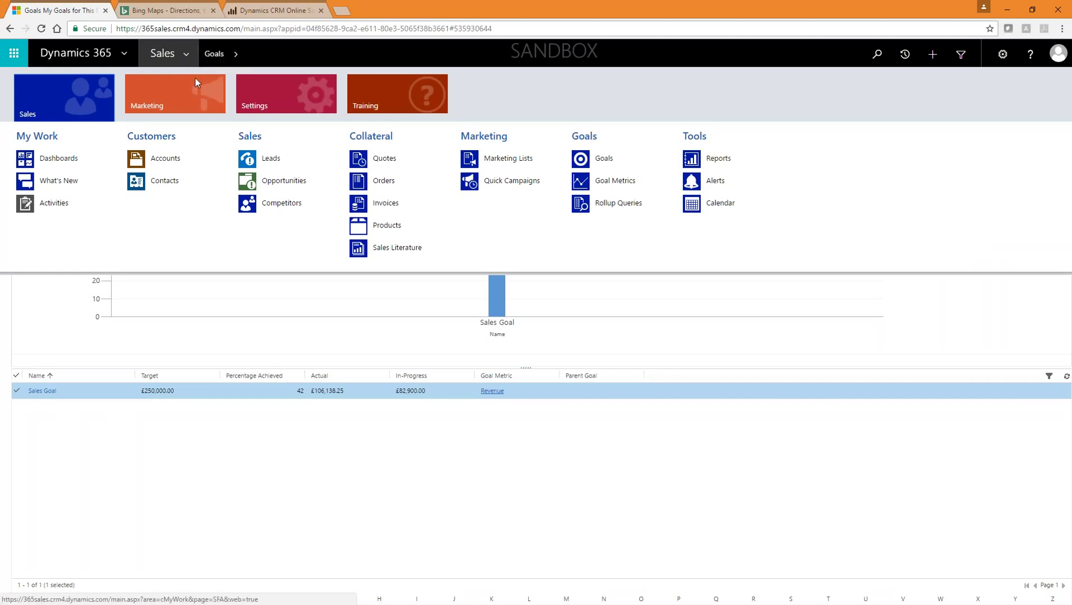
left_click(174, 99)
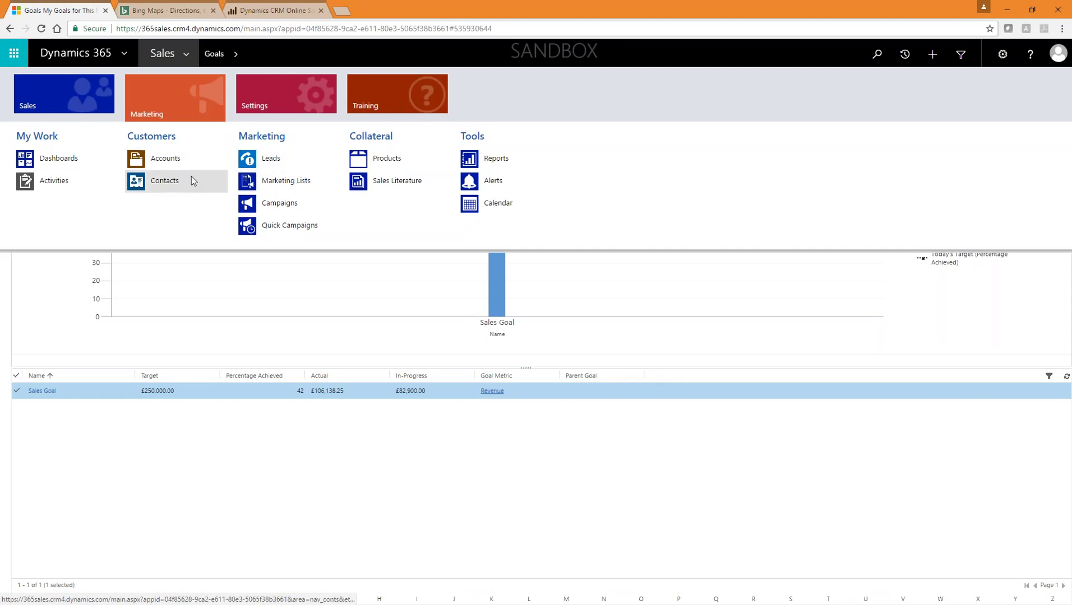
left_click(47, 100)
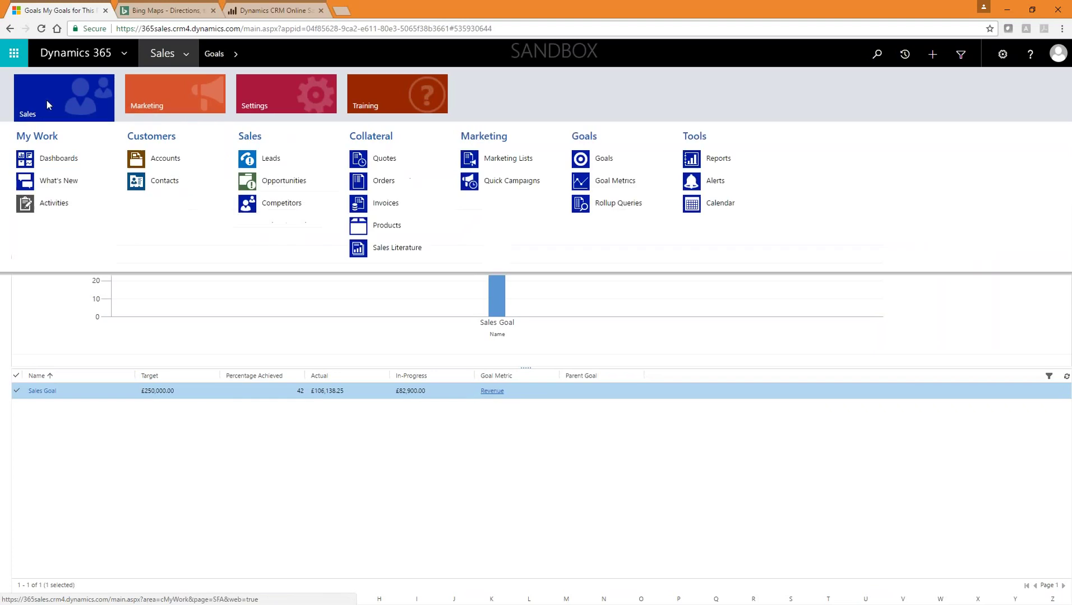
left_click(161, 106)
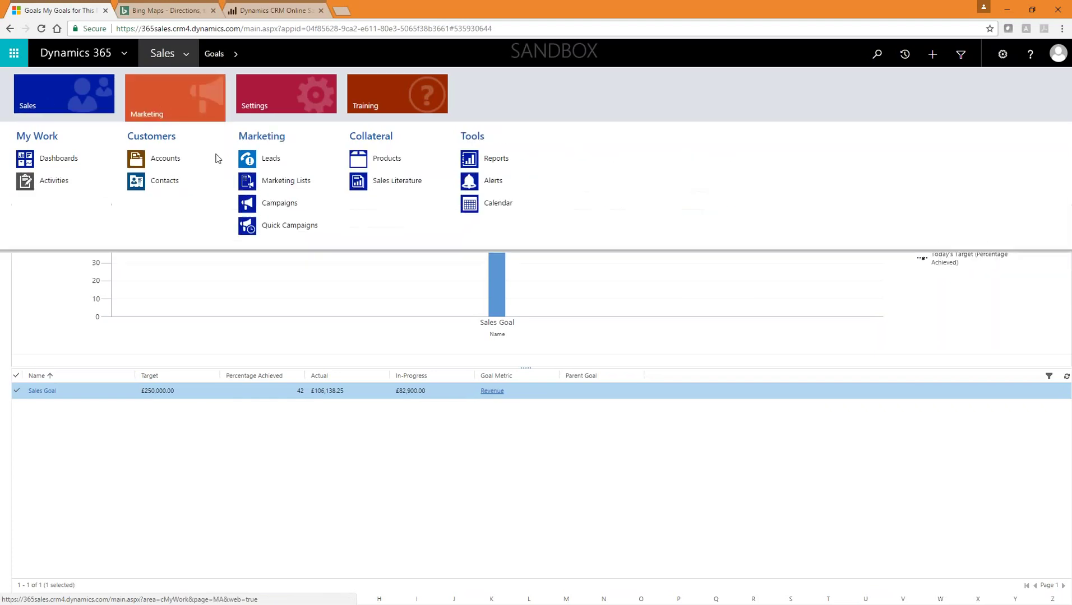
left_click(302, 180)
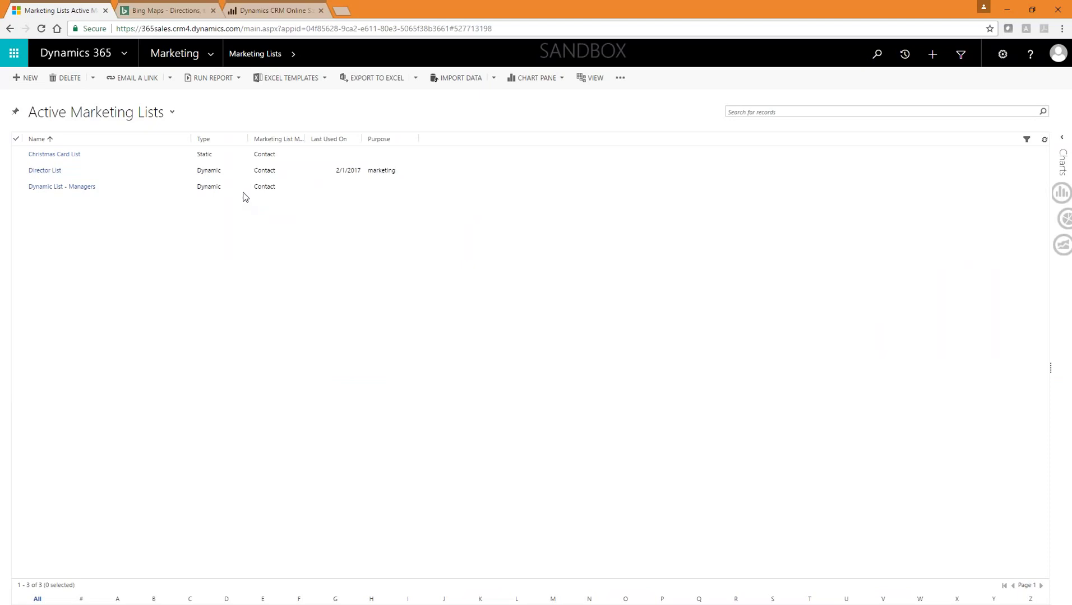
Step: Open Christmas Card List from the Active Marketing Lists view
double_click(225, 161)
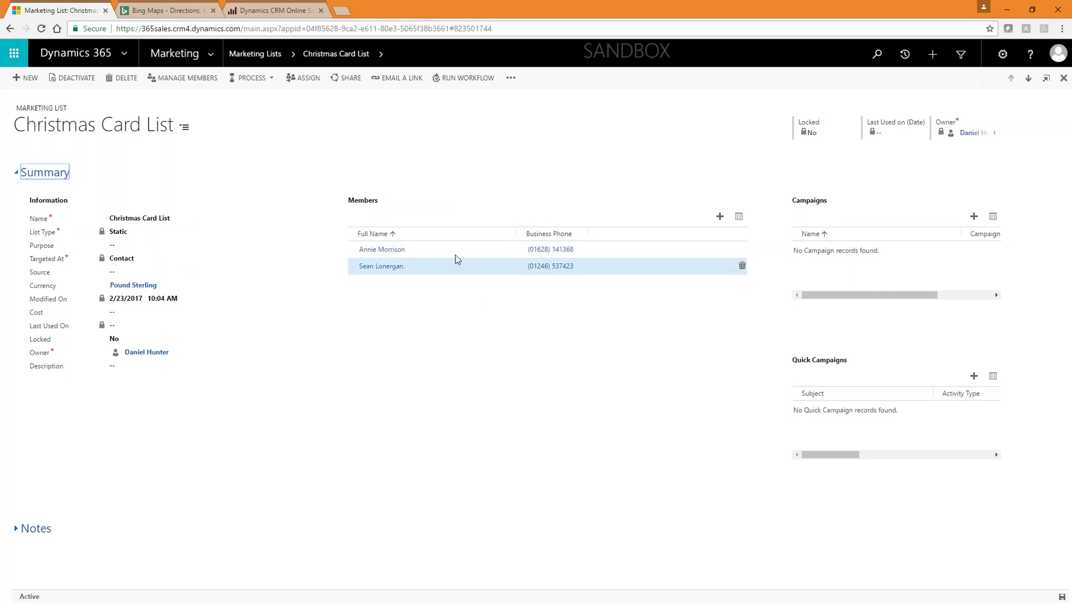
Step: Add three contacts to the Christmas Card List members using Add using Lookup
left_click(719, 217)
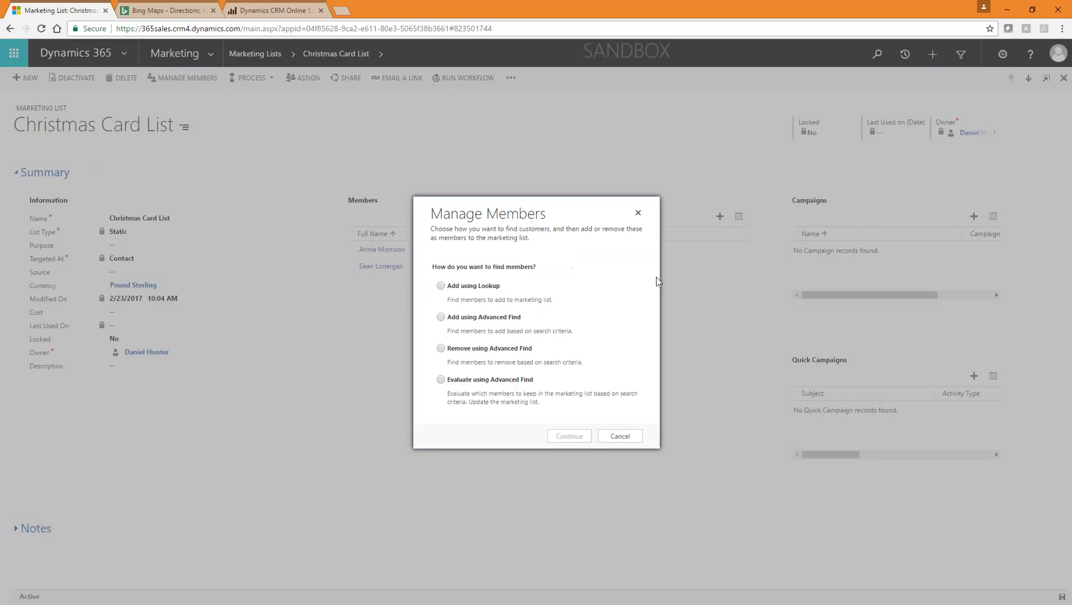
left_click(464, 285)
left_click(573, 436)
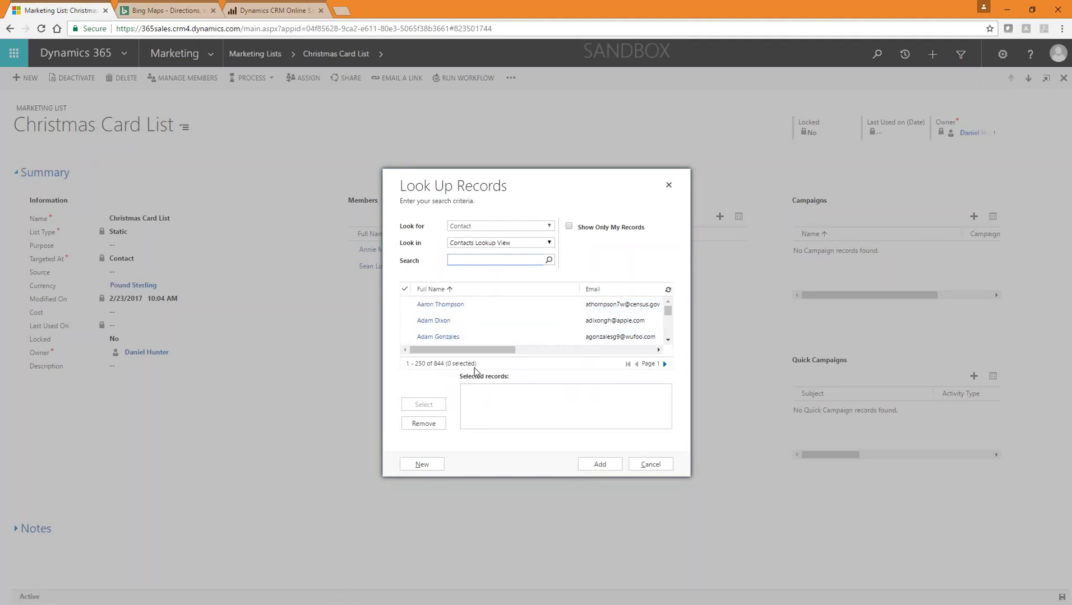
scroll(526, 319, "down", 4)
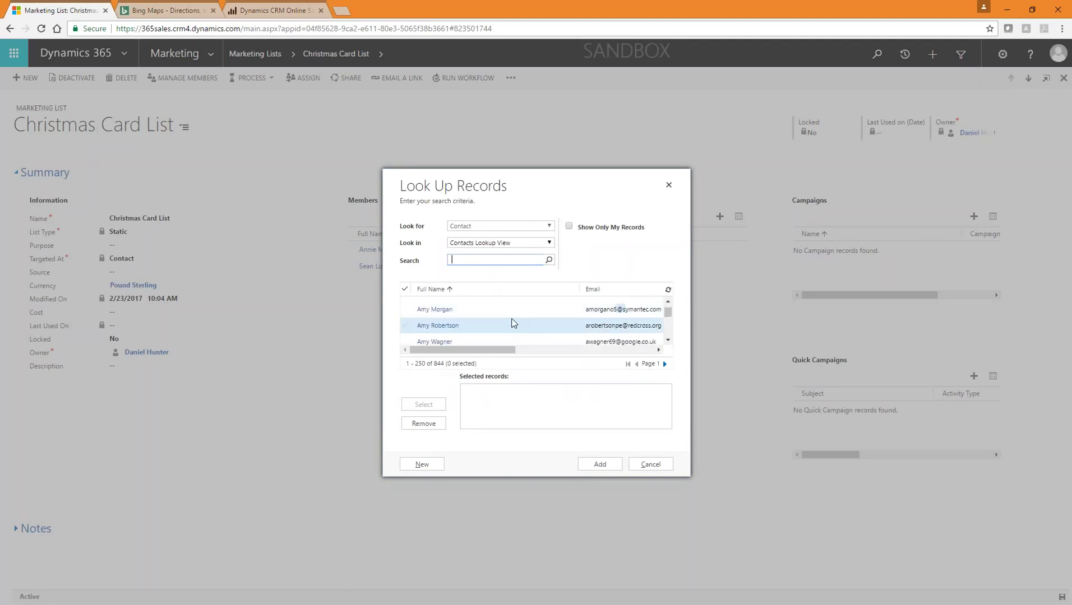
scroll(527, 320, "down", 2)
left_click(510, 322)
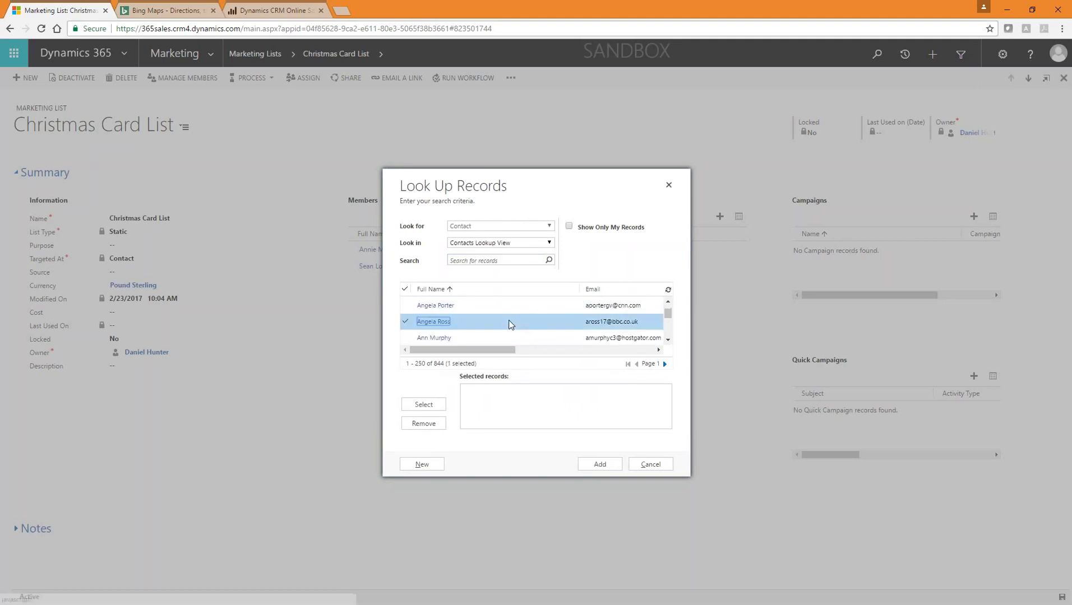
left_click(507, 337)
scroll(522, 324, "down", 2)
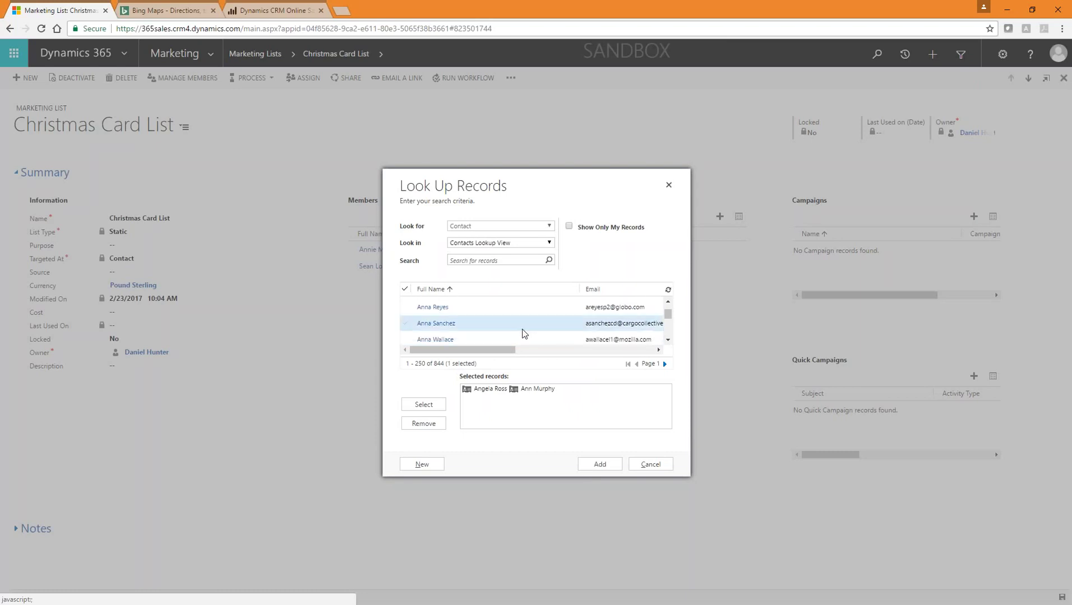
left_click(521, 325)
left_click(600, 464)
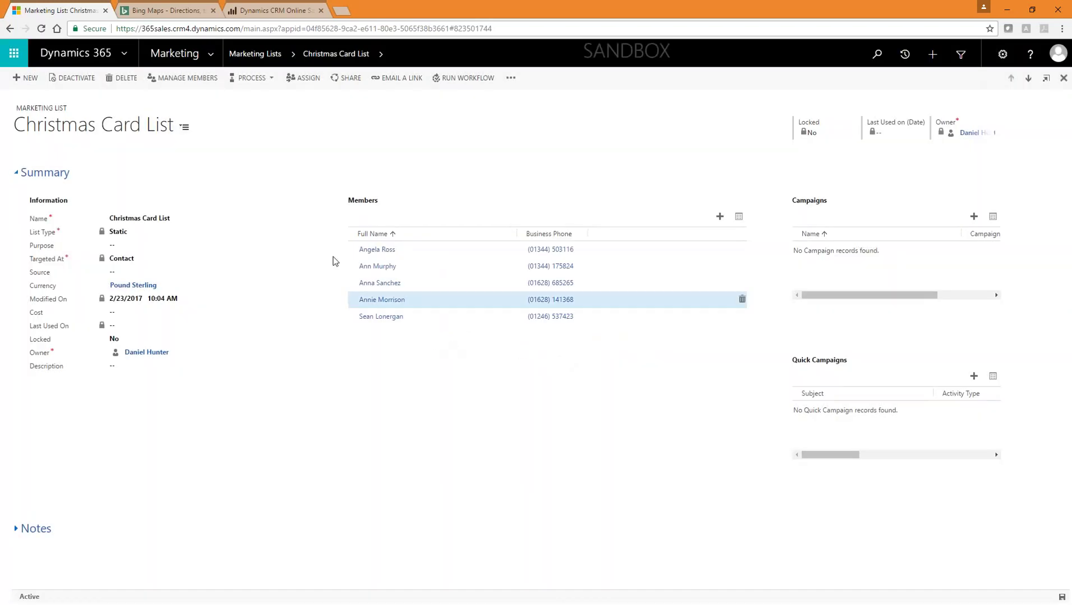
Step: Delete one contact from the list's members with its trash icon
mouse_move(670, 288)
mouse_move(742, 304)
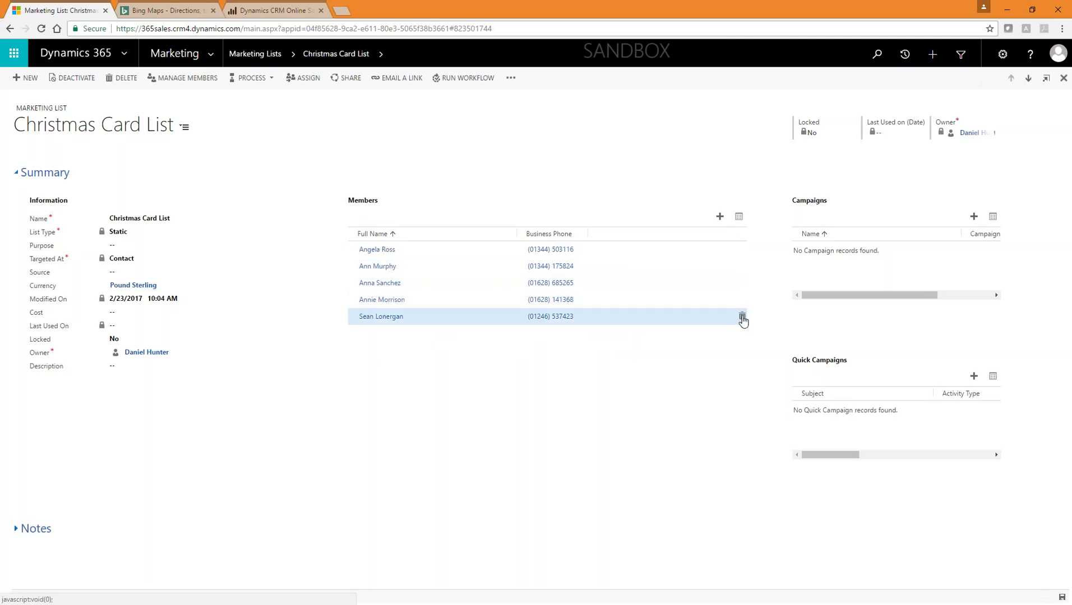
left_click(742, 251)
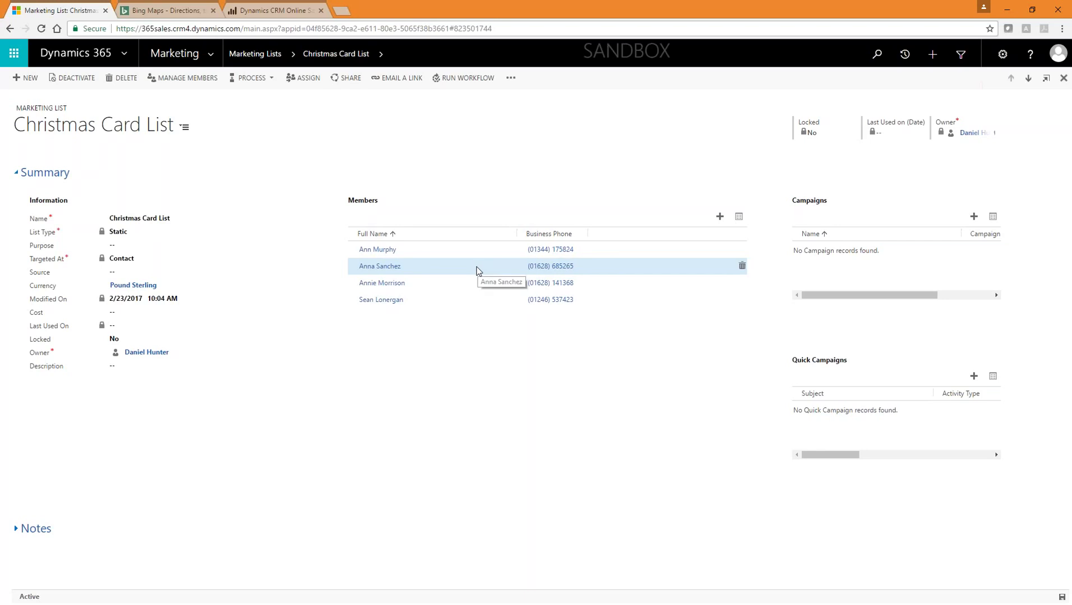
Step: Open the Director List and launch Manage Members to view its Director/Manager, Blue query
left_click(266, 56)
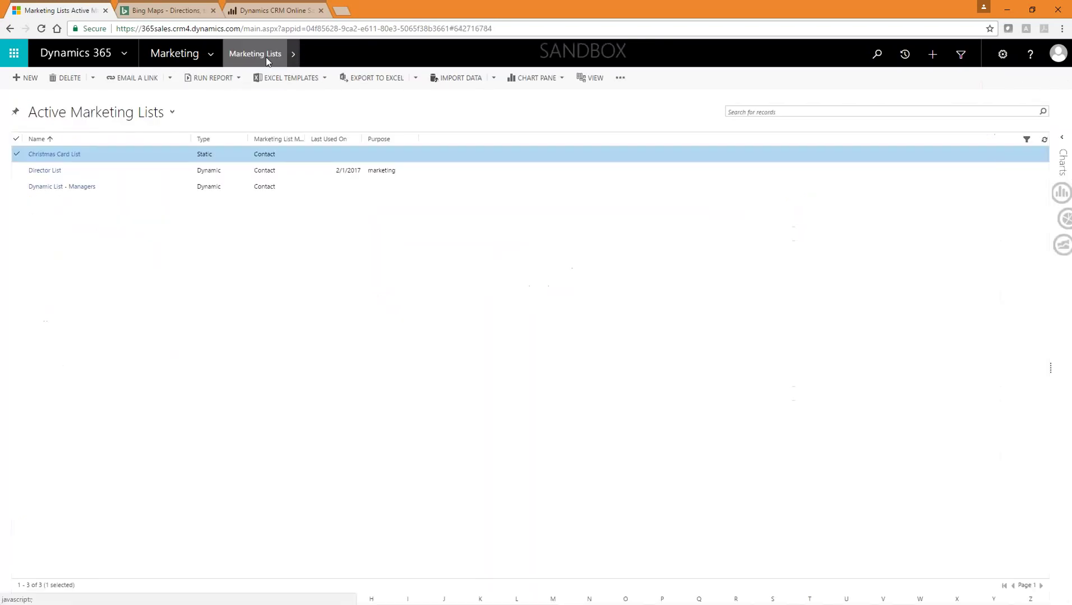
left_click(224, 170)
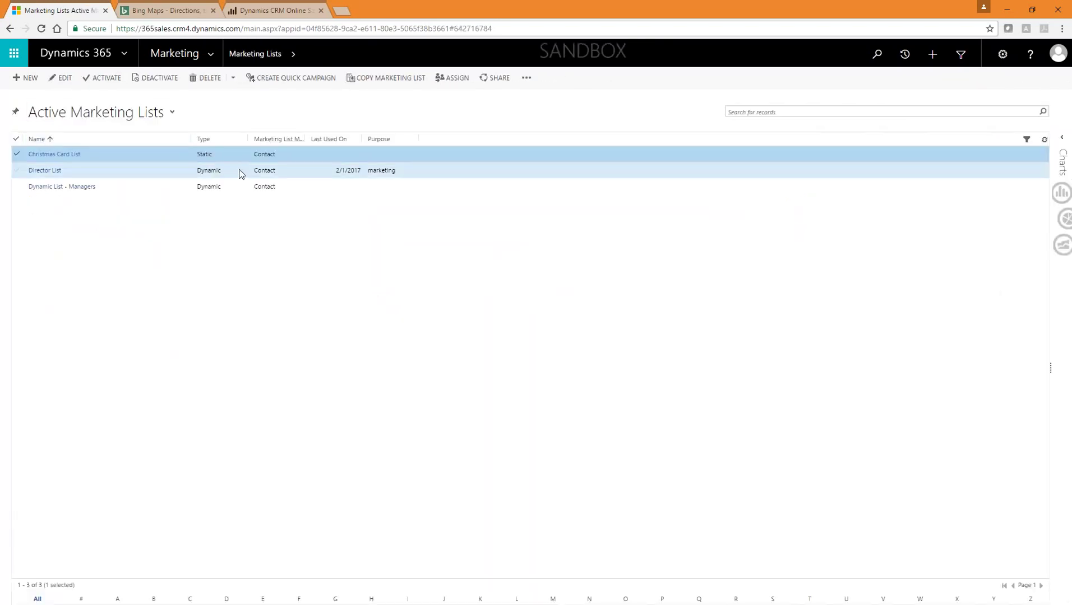
double_click(158, 171)
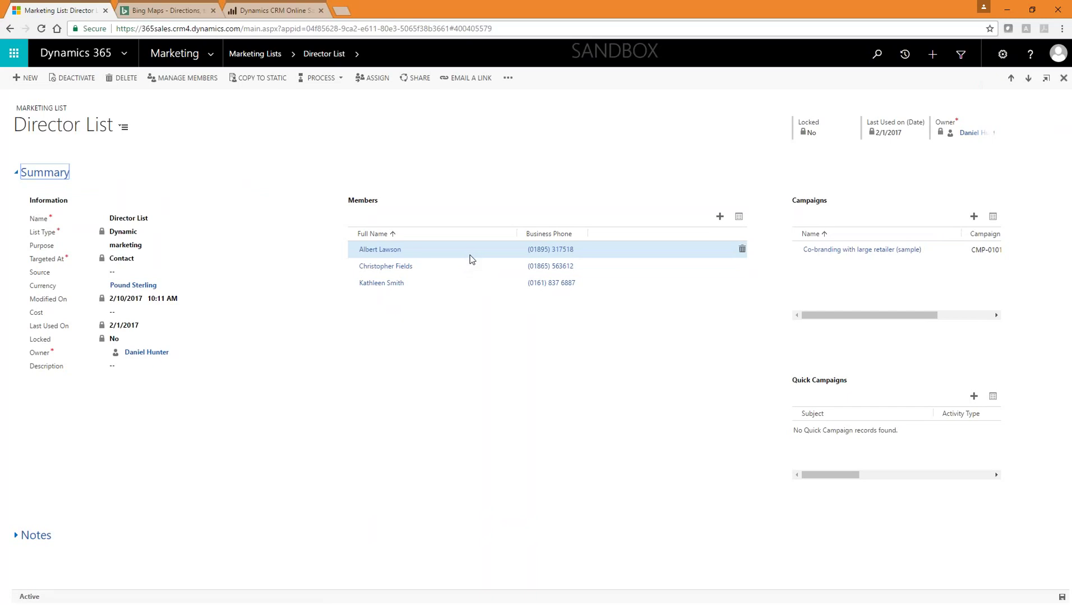
left_click(722, 218)
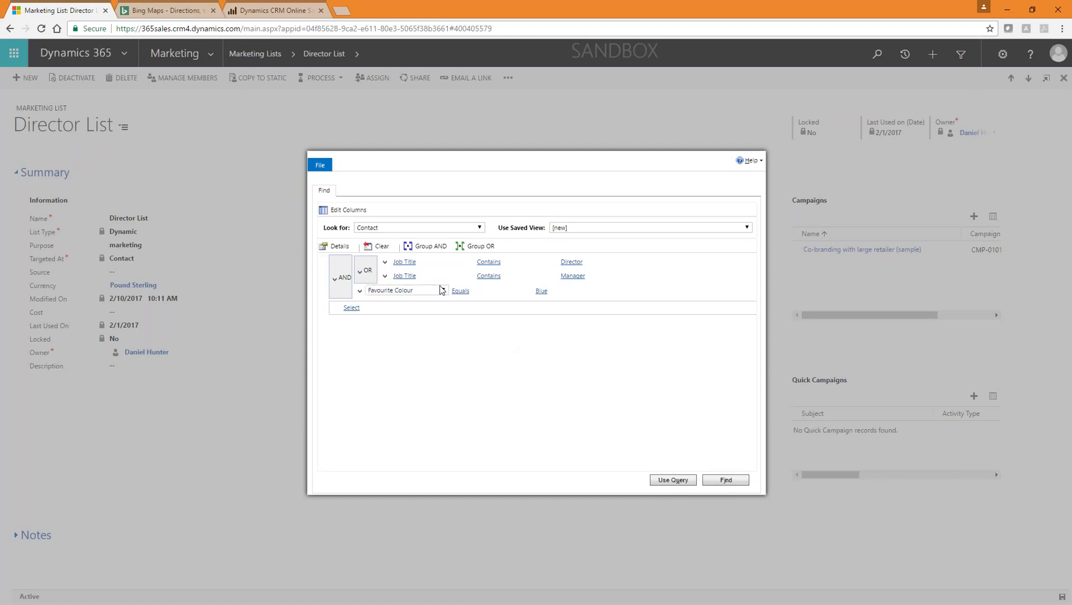
Step: Delete the existing AND criteria group from the Director List query
left_click(428, 261)
scroll(440, 332, "up", 15)
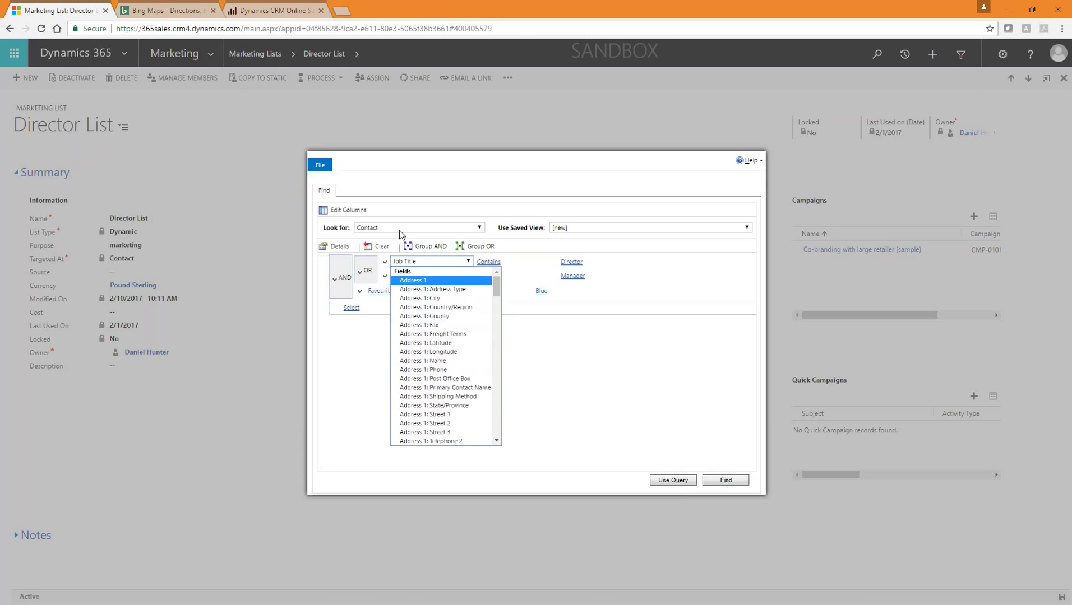
scroll(441, 308, "down", 4)
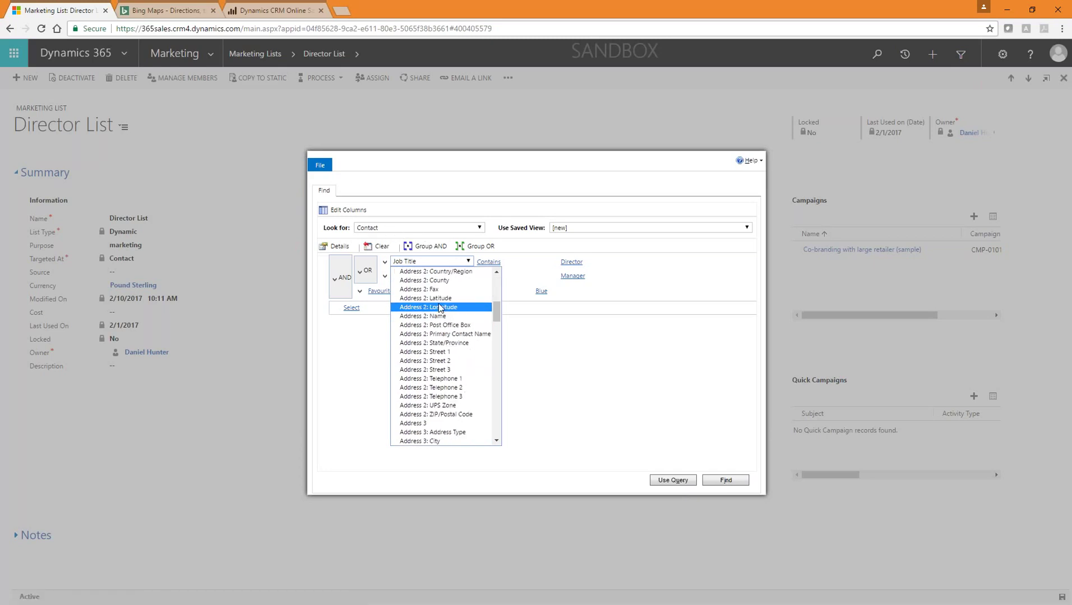
scroll(440, 308, "down", 20)
scroll(439, 312, "down", 12)
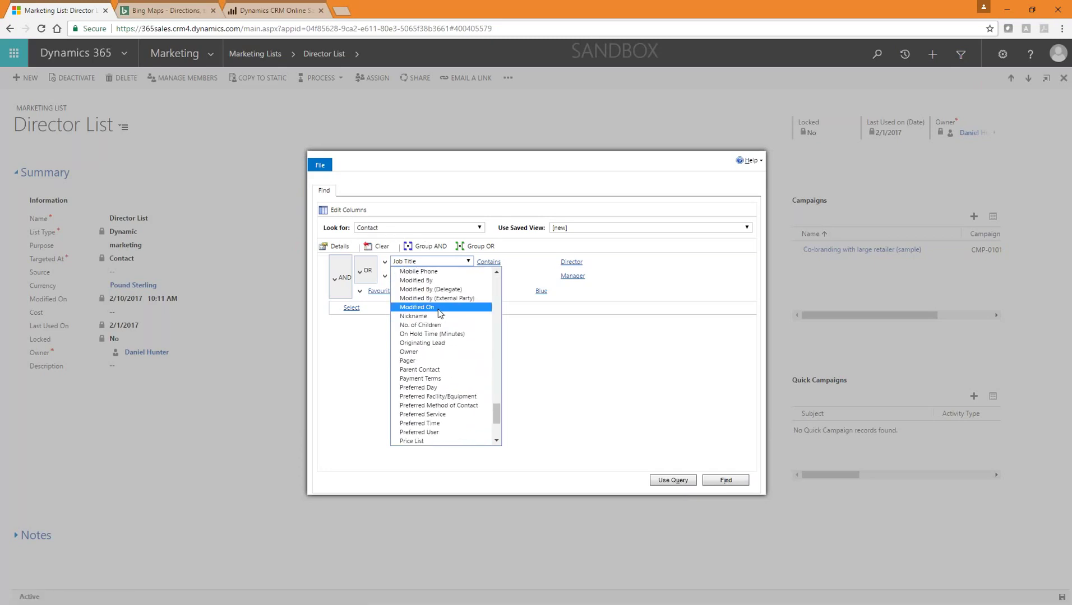
left_click(526, 355)
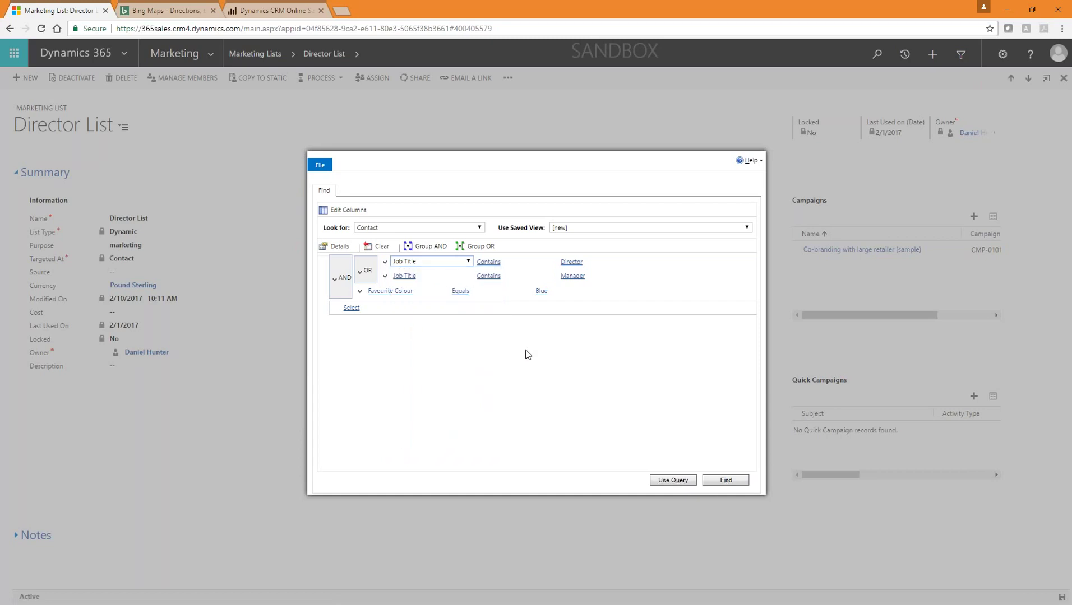
left_click(336, 280)
left_click(358, 340)
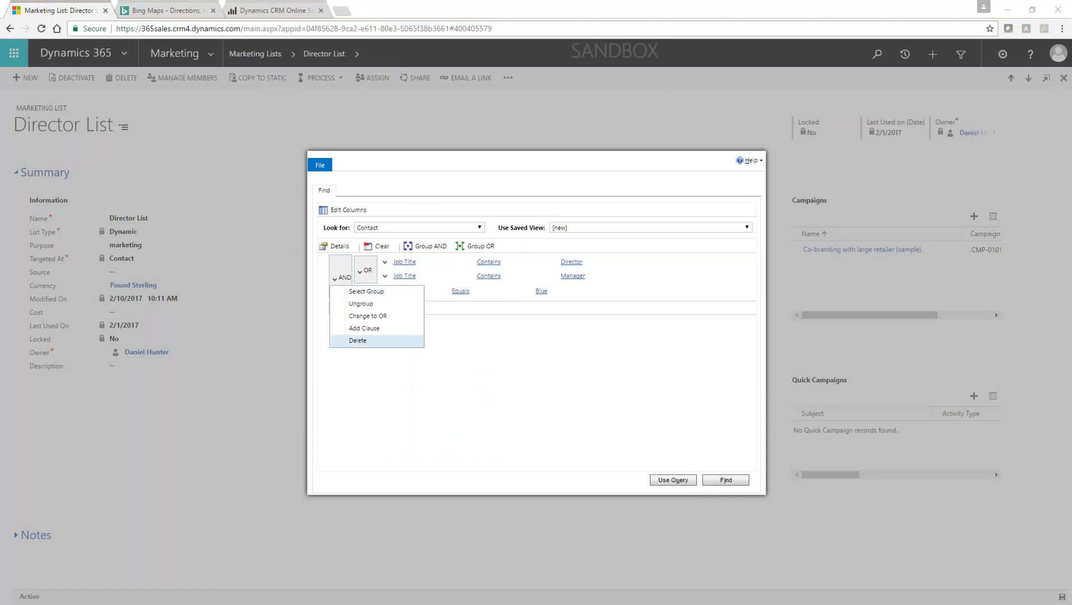
left_click(582, 111)
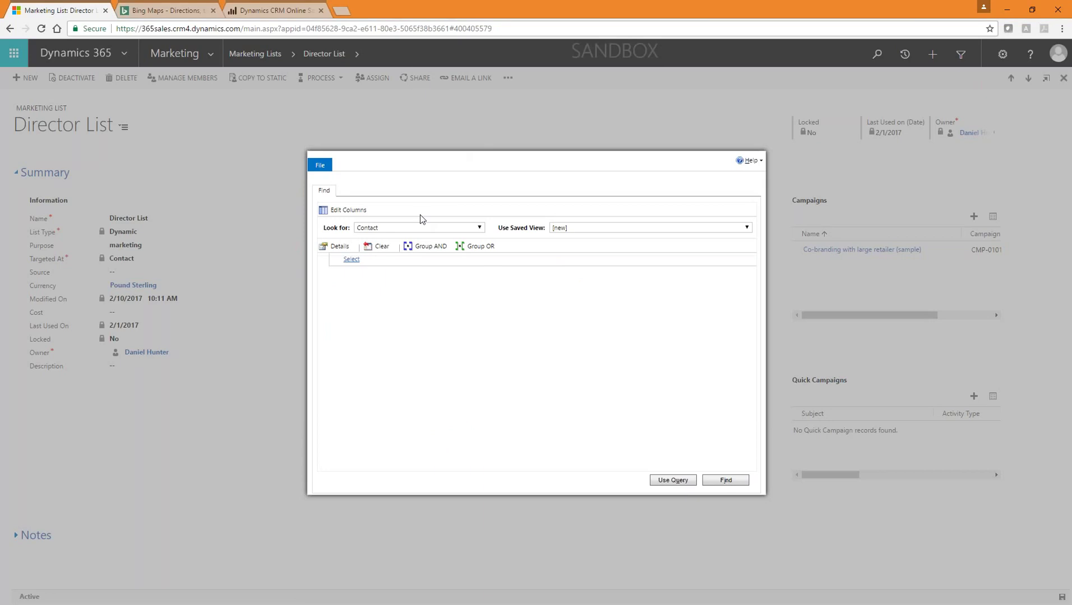
Step: Add a Job Title Contains Sales condition and apply it with Use Query
left_click(393, 260)
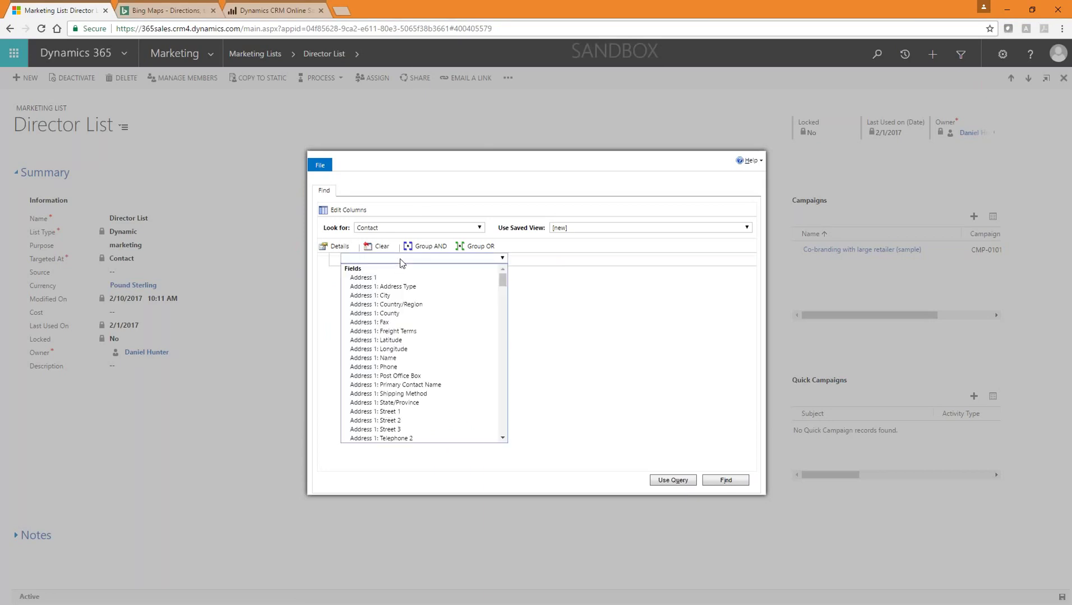
scroll(454, 336, "down", 10)
scroll(431, 341, "down", 15)
scroll(408, 378, "down", 5)
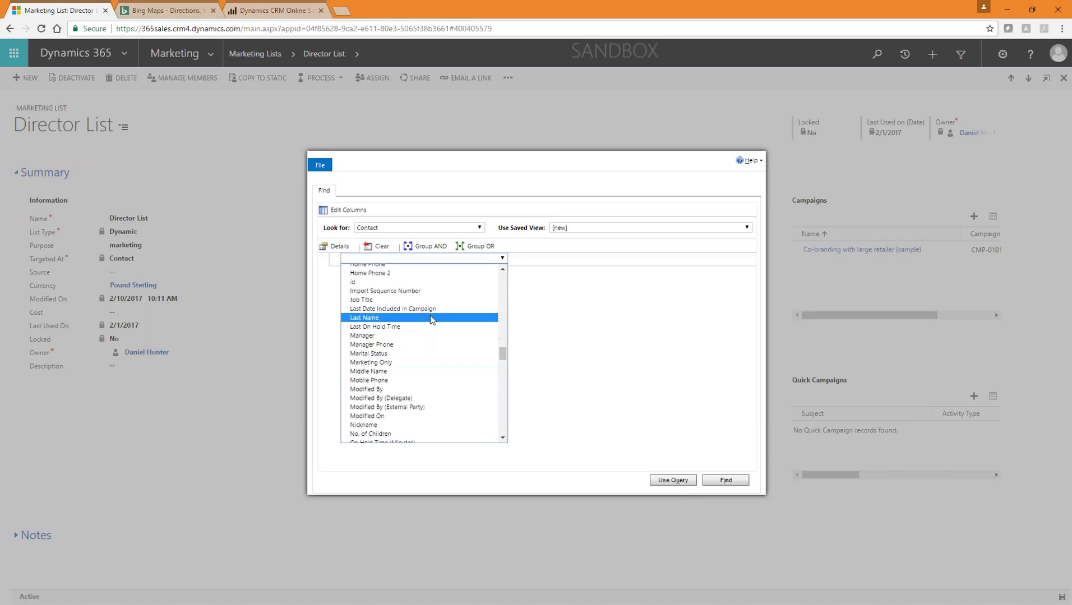
left_click(430, 309)
left_click(400, 260)
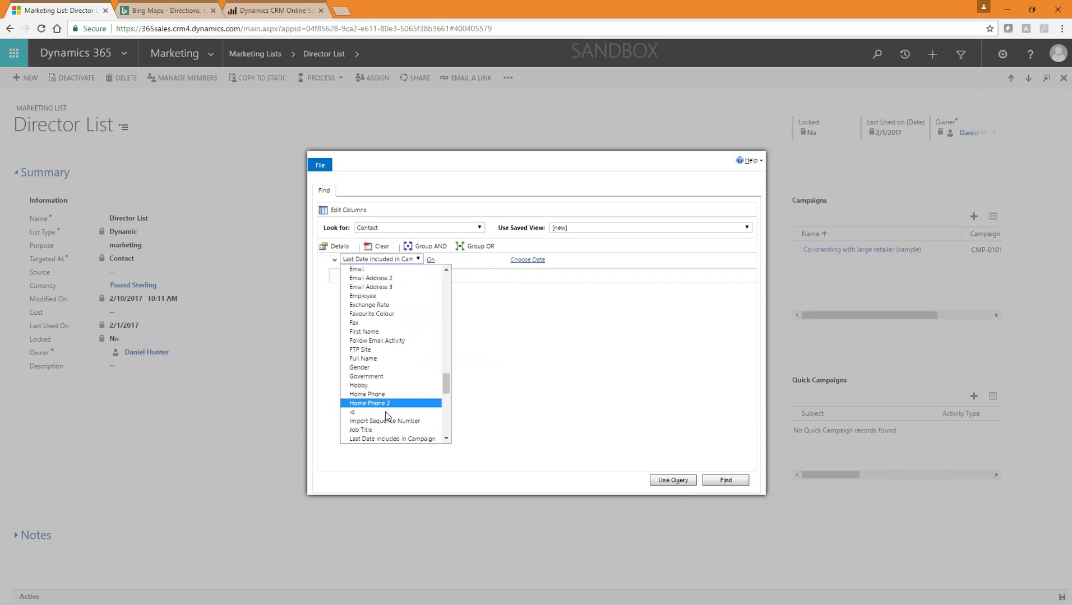
left_click(389, 430)
left_click(453, 259)
left_click(439, 286)
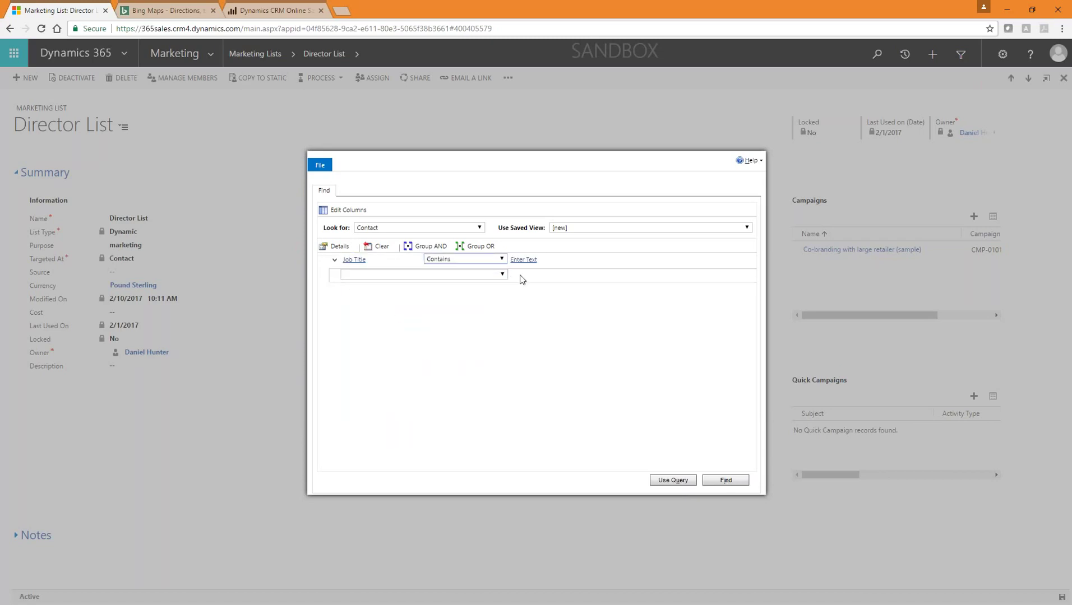
left_click(527, 260)
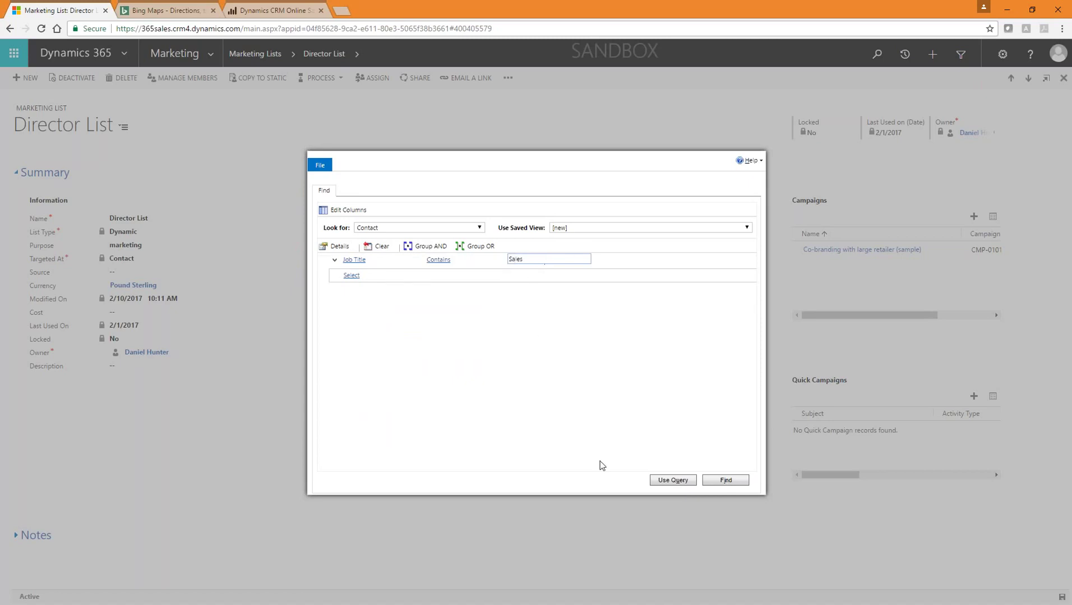
left_click(673, 480)
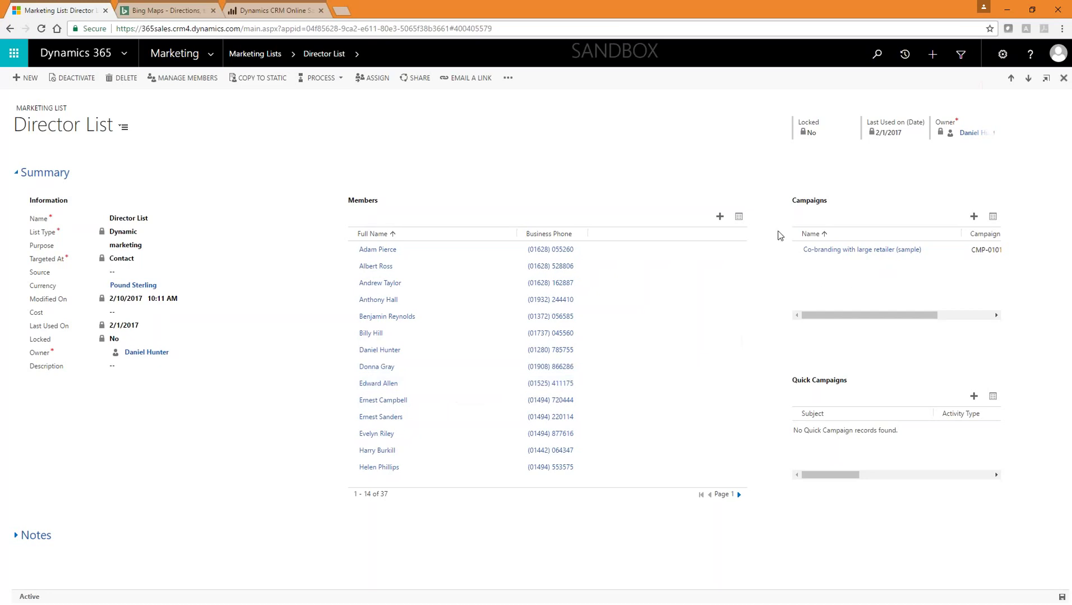
Step: Open a Director List member's contact record from the Members grid
left_click(884, 249)
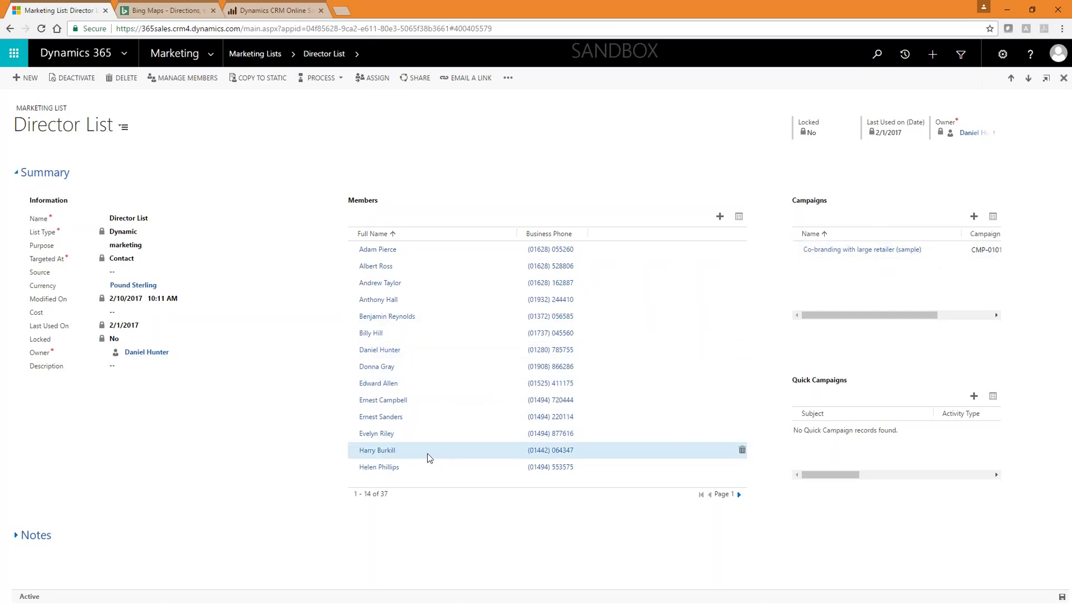
left_click(398, 452)
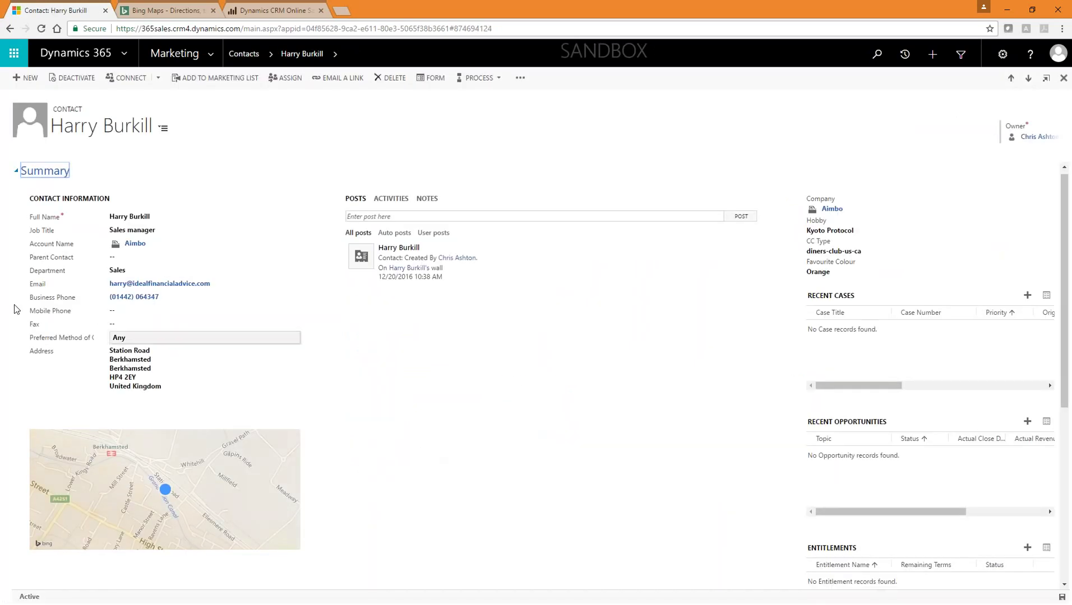
left_click(10, 28)
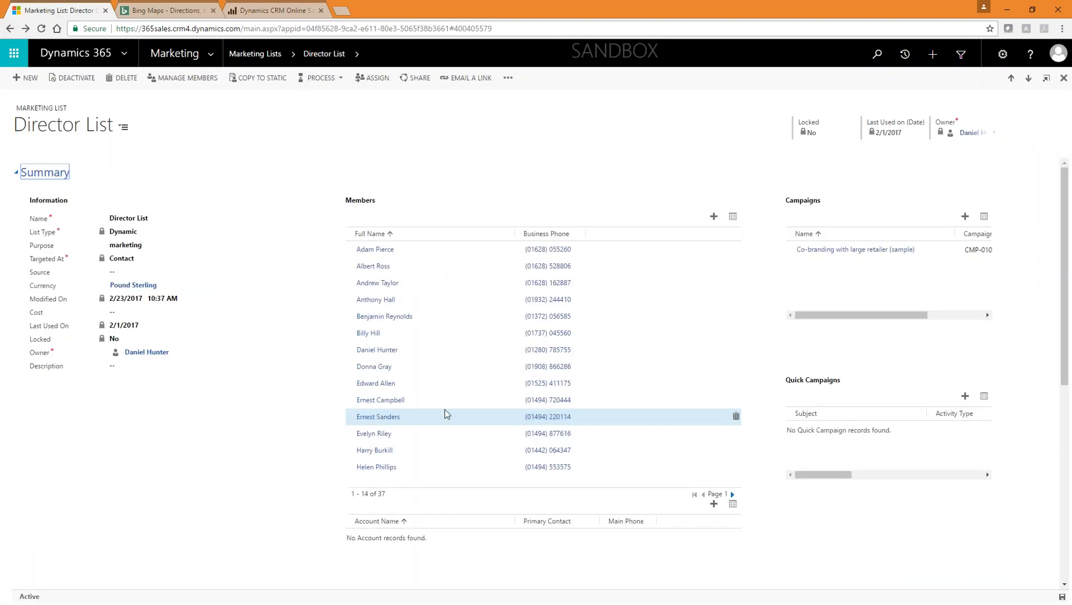
left_click(385, 450)
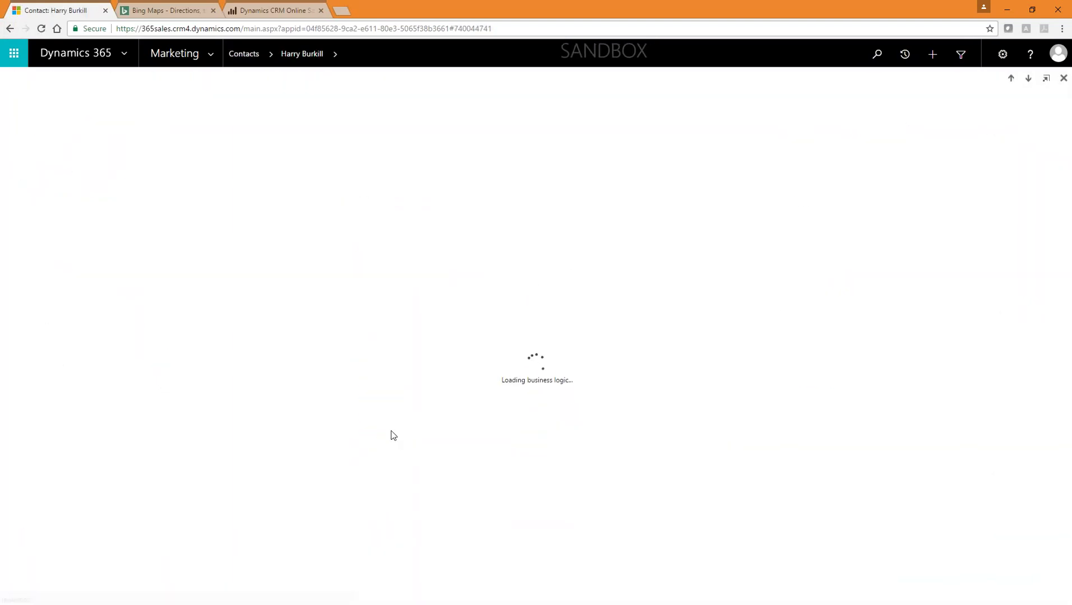
Step: Change the contact's job title to Purchasing Manager, save, and reopen Director List from Recent Records
left_click(176, 233)
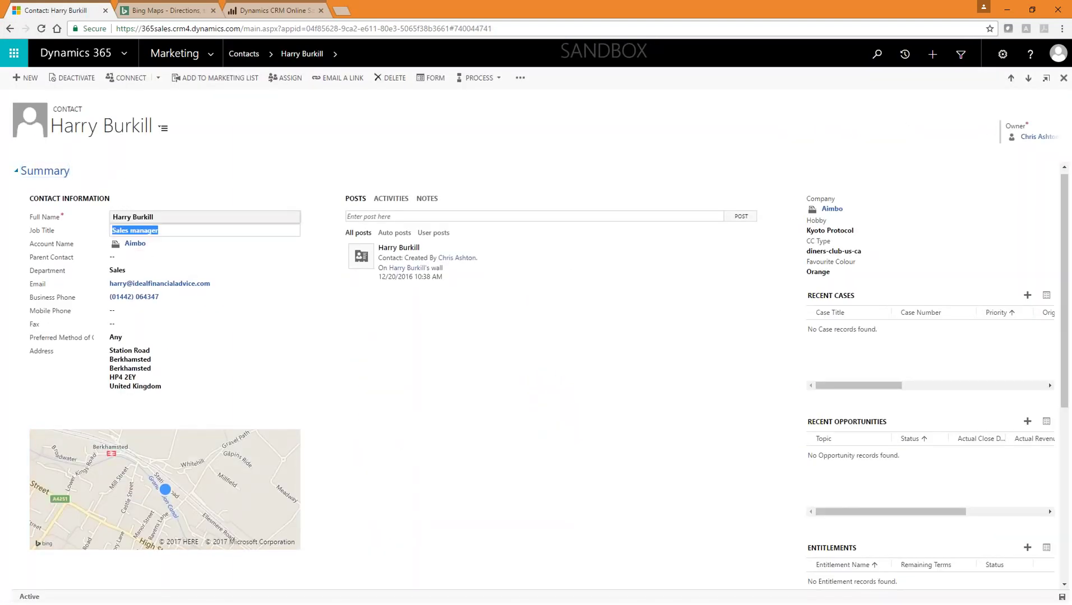
type("Purchasing")
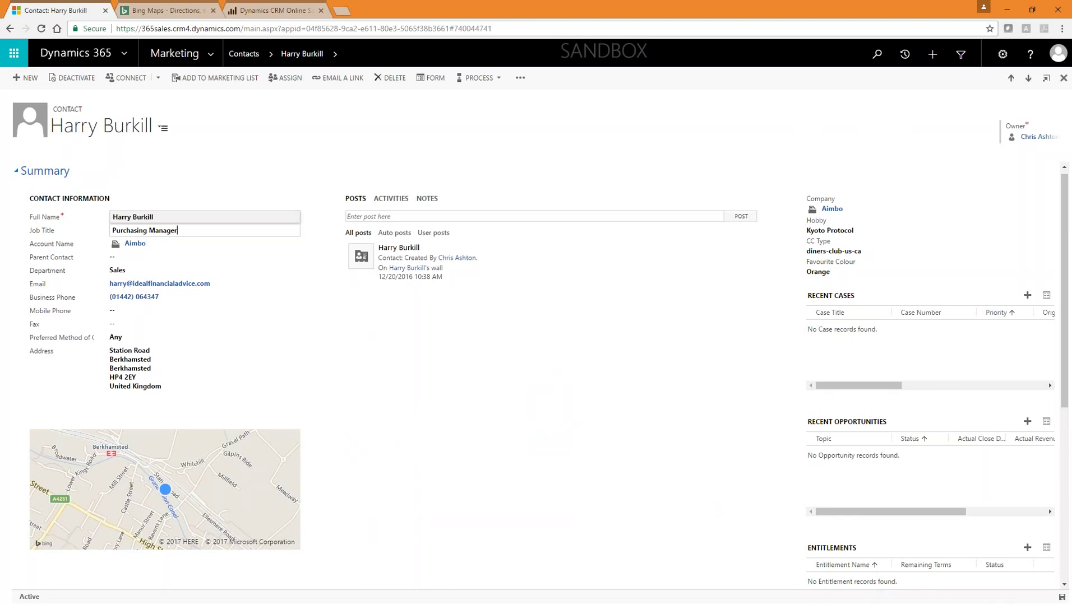
left_click(1062, 597)
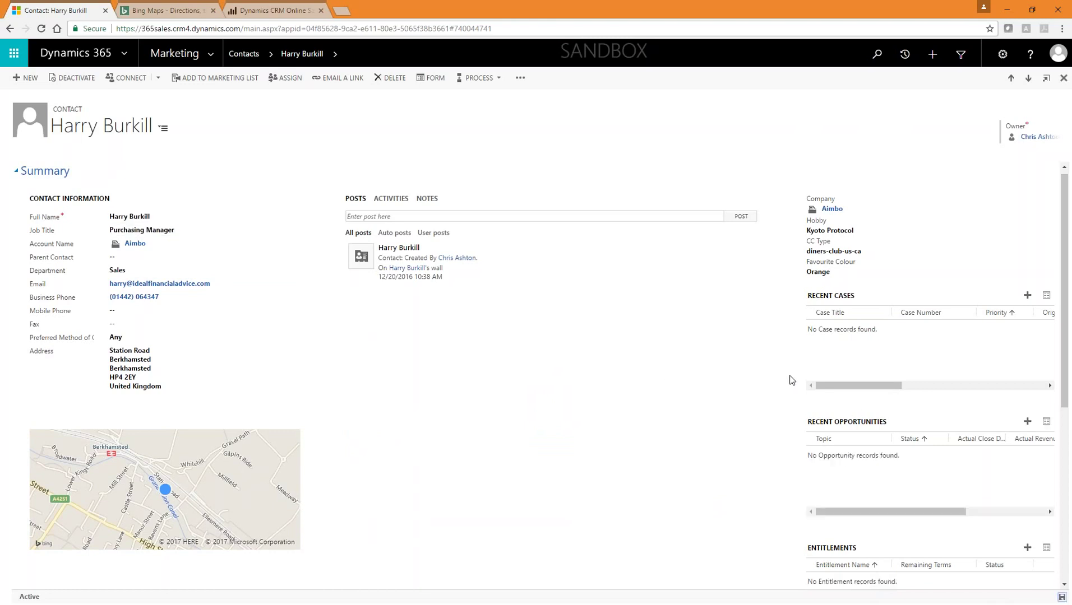
left_click(904, 54)
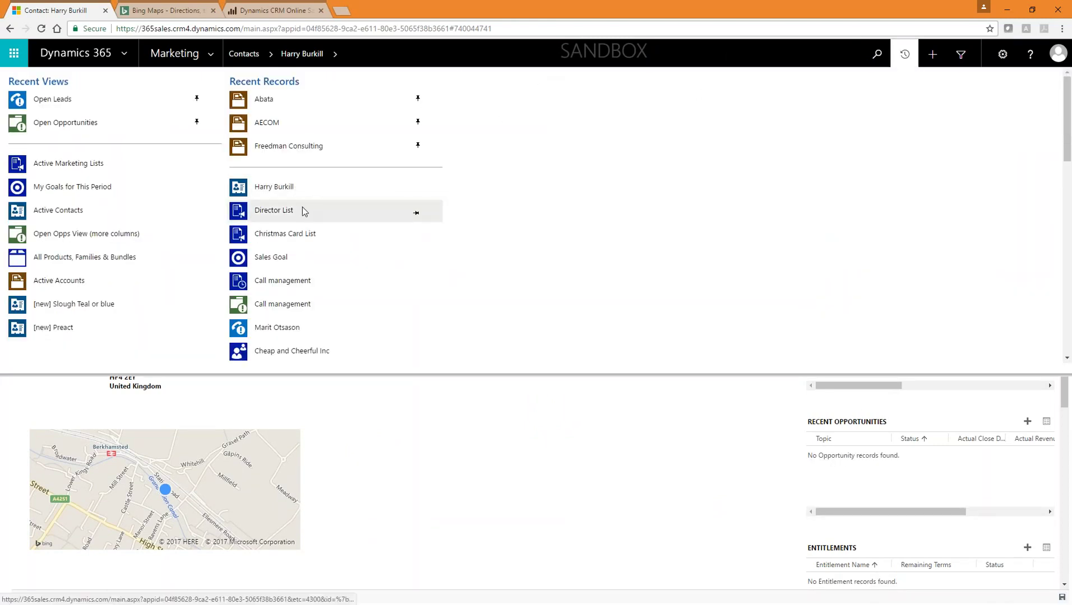
left_click(302, 209)
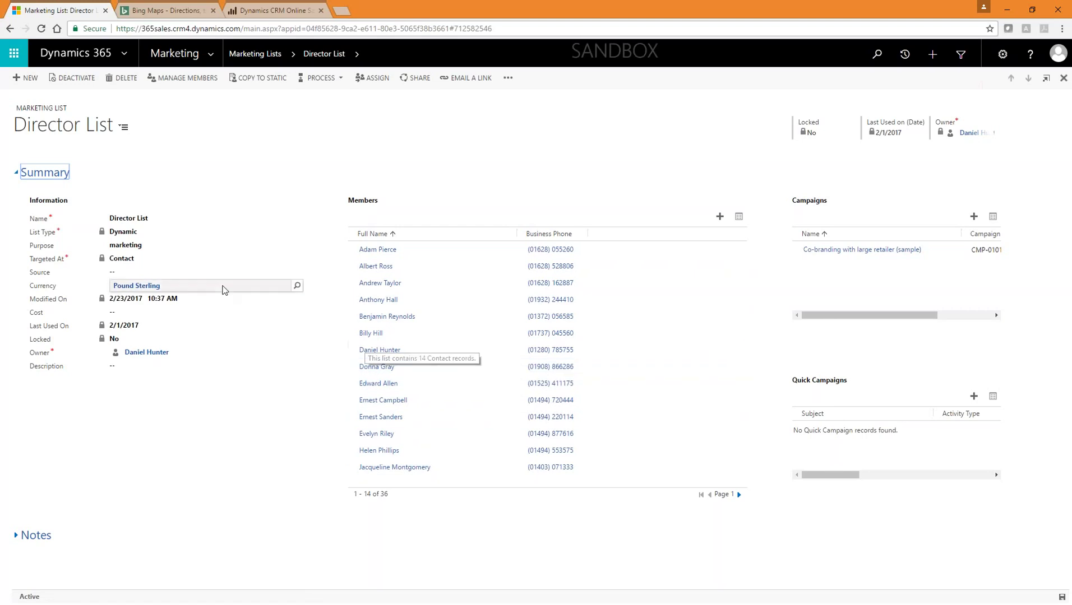
Step: Review the Director List's 36 members, then return to Active Marketing Lists
left_click(156, 262)
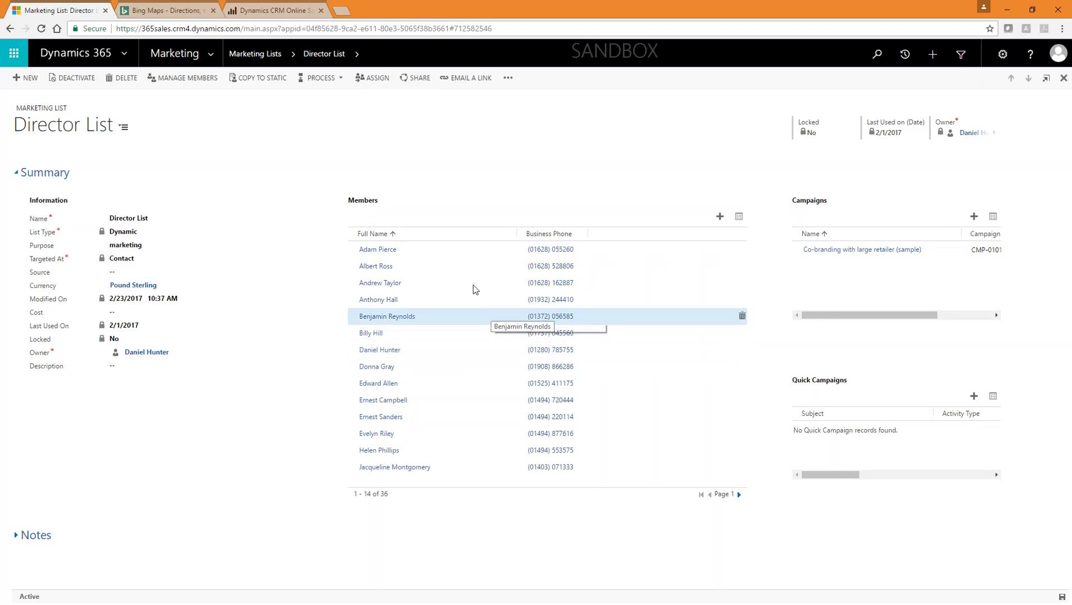
left_click(255, 54)
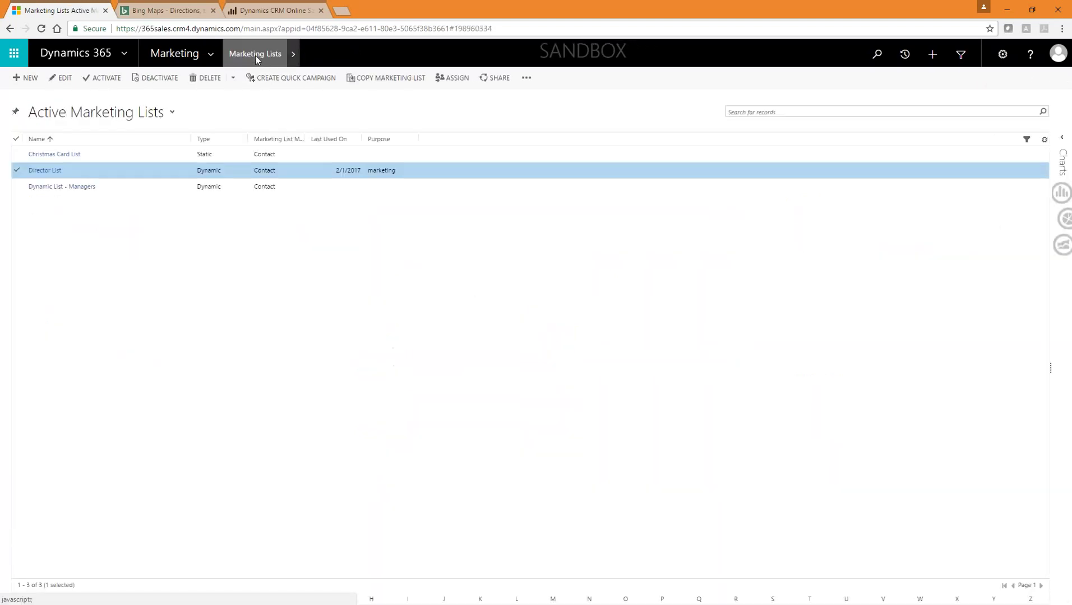
Step: Open Director List and follow its Co-branding with large retailer (sample) campaign link
double_click(151, 169)
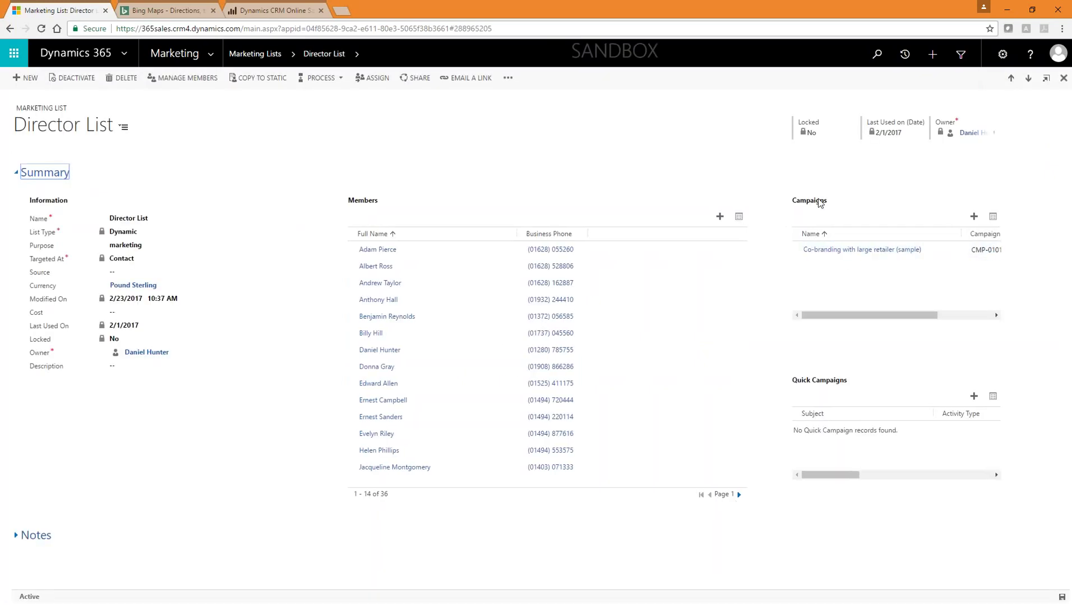
left_click(861, 249)
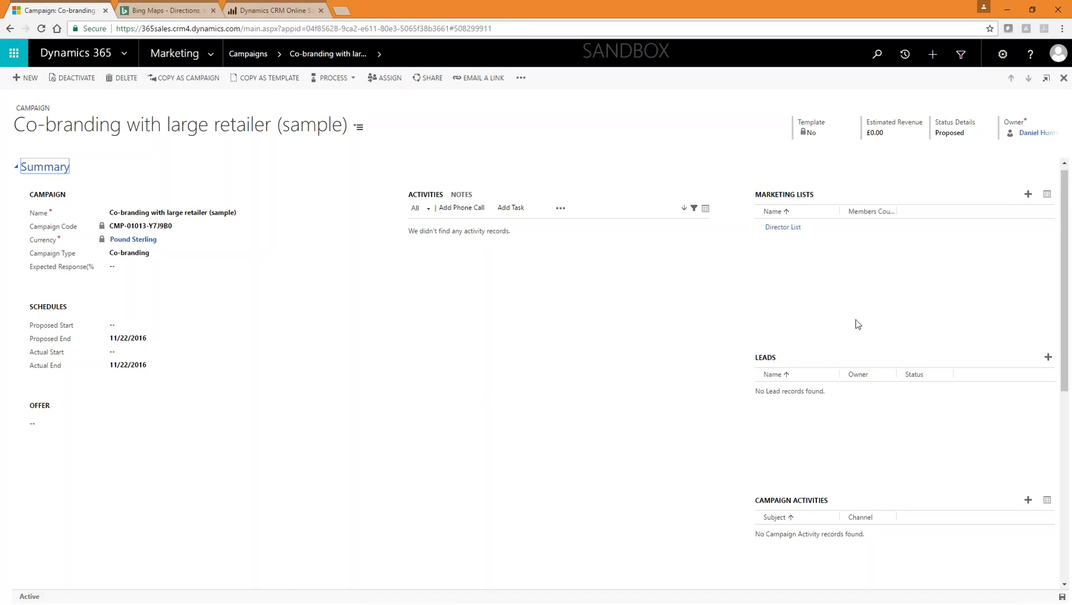
Step: Scroll the campaign form down to its Details section and back up
scroll(734, 418, "down", 7)
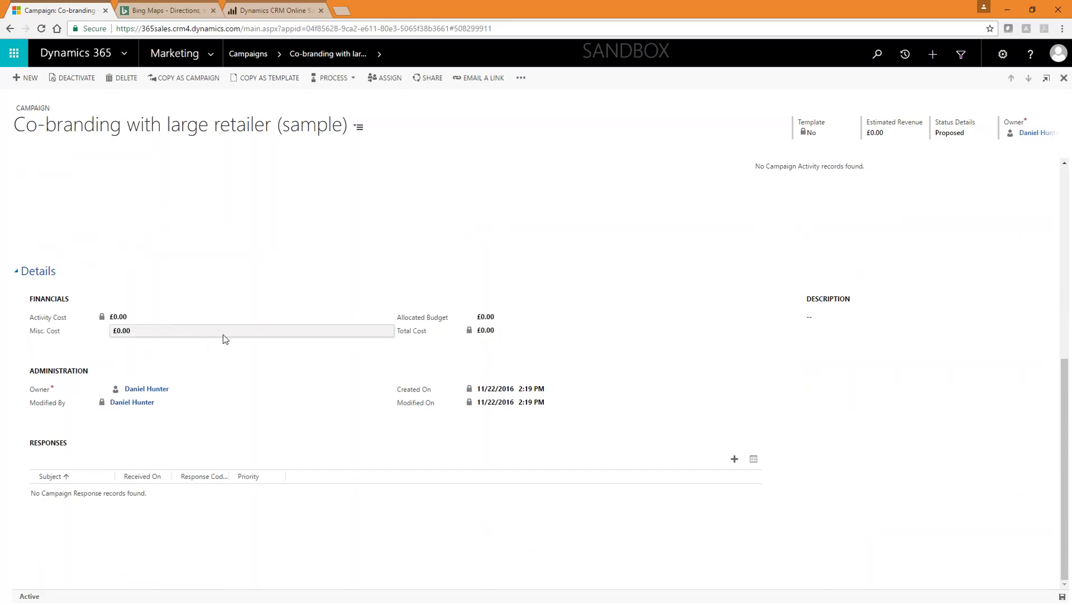
scroll(254, 349, "up", 7)
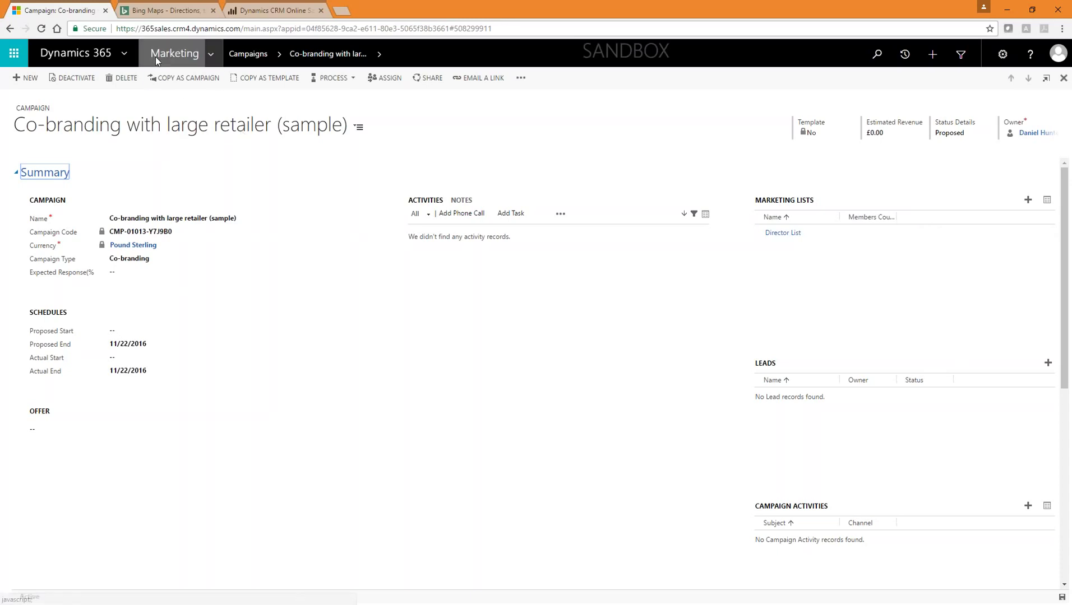
Step: Switch to the Sales area, review the Sales Manager dashboard, and open the Sales sitemap menu
left_click(217, 49)
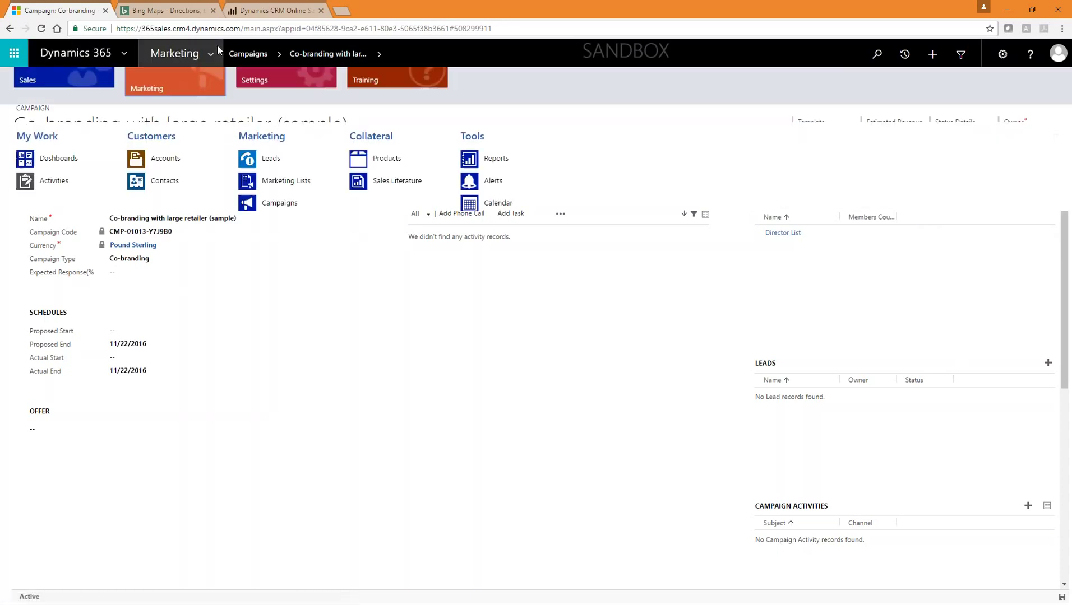
left_click(76, 81)
left_click(58, 158)
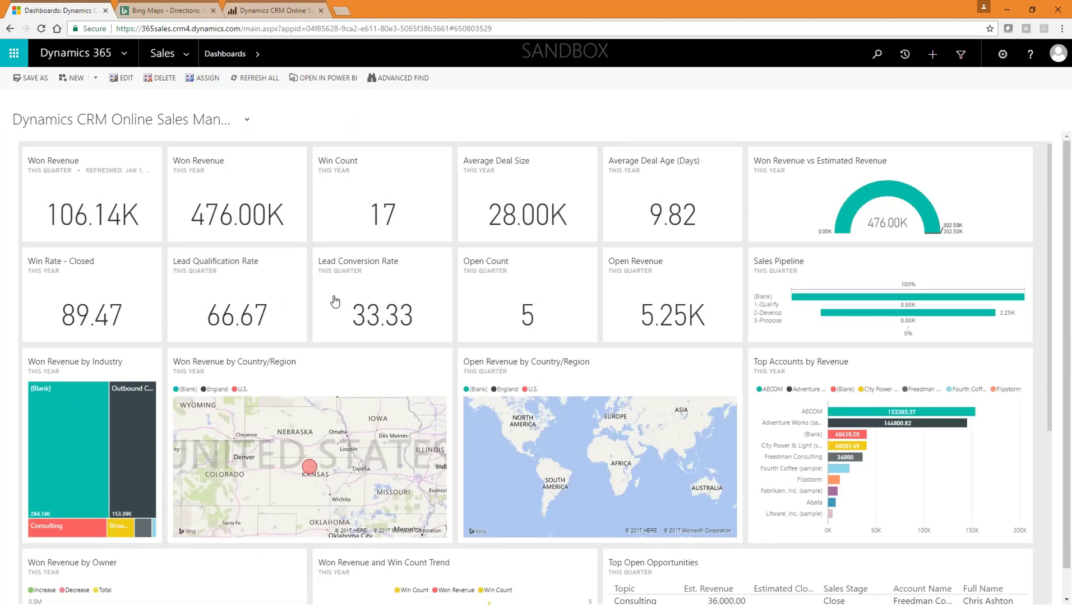
scroll(411, 313, "down", 3)
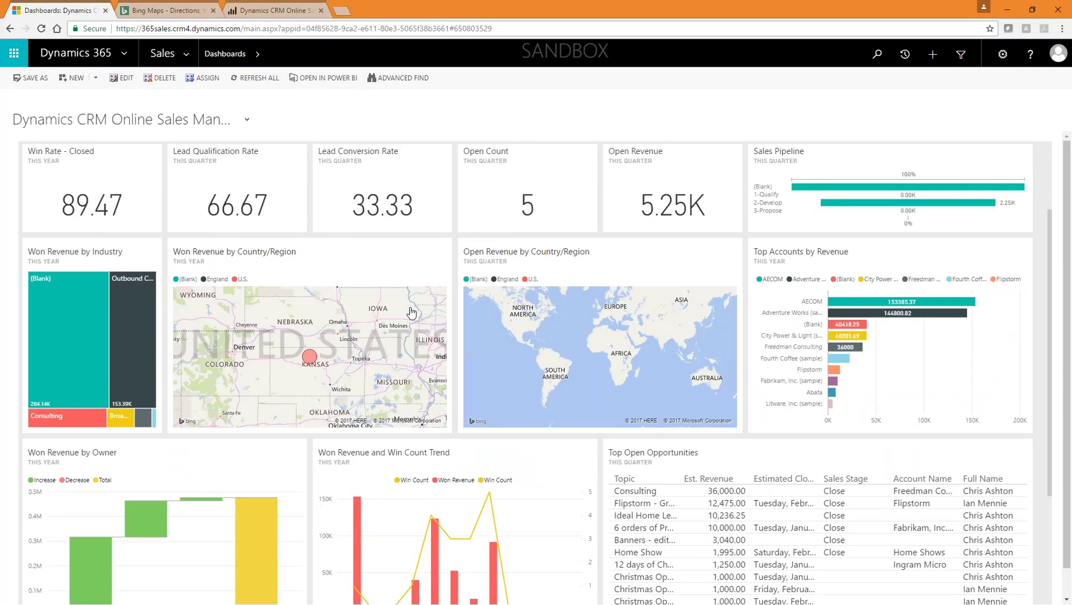
scroll(723, 448, "up", 3)
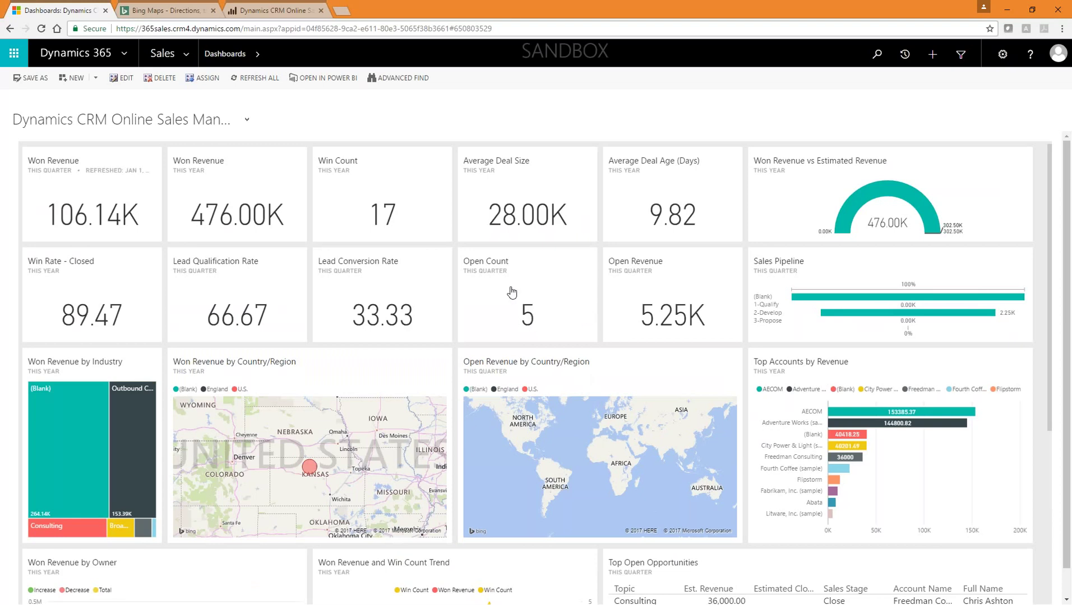
left_click(187, 53)
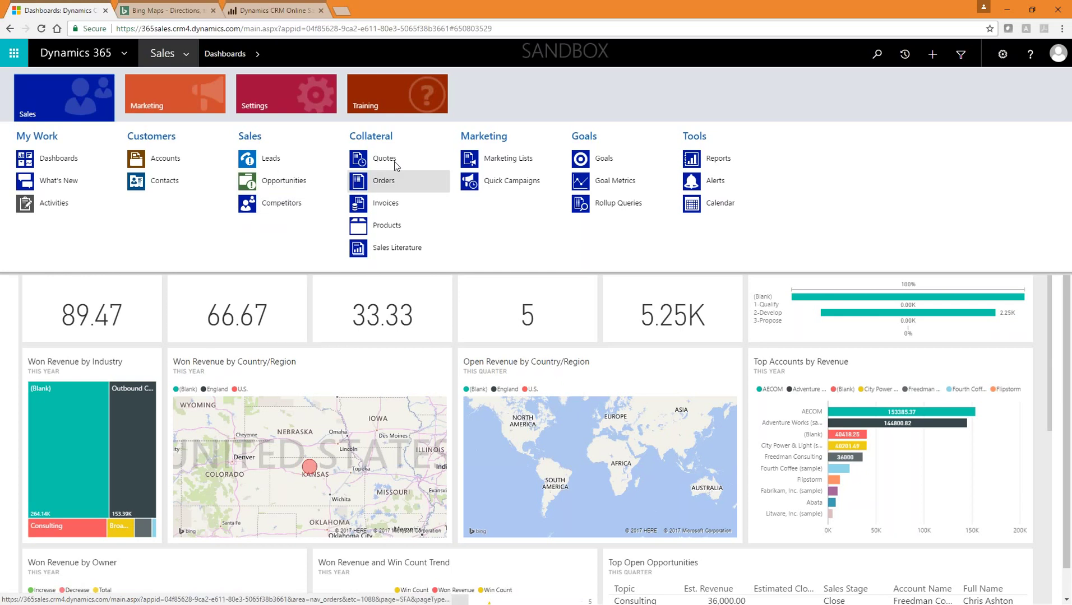
Step: Sort the Products list by Product Structure and open the Exchange Online (sample) record
left_click(419, 226)
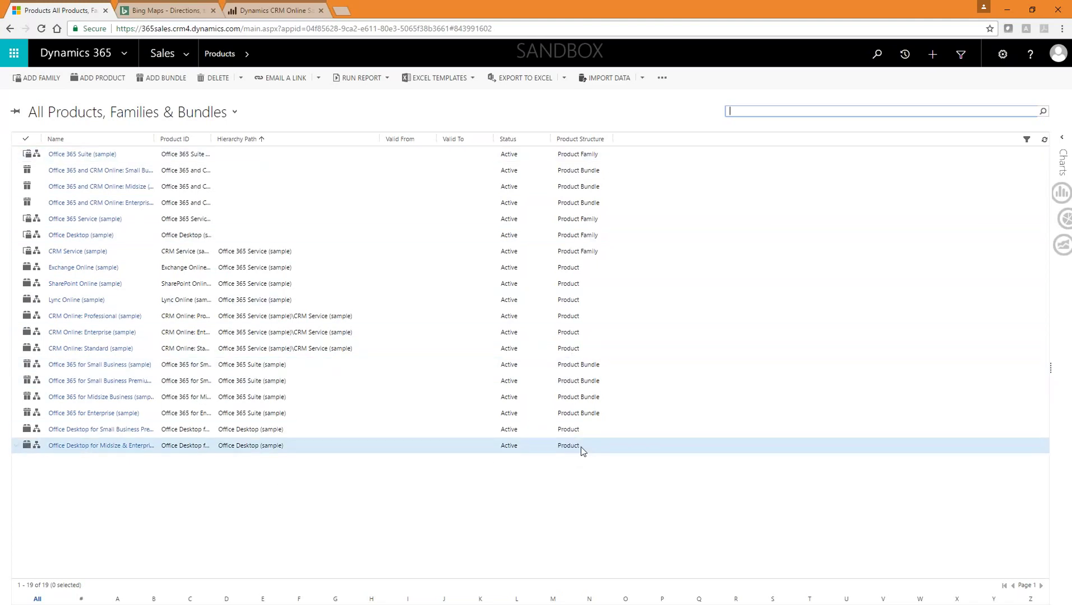
left_click(586, 140)
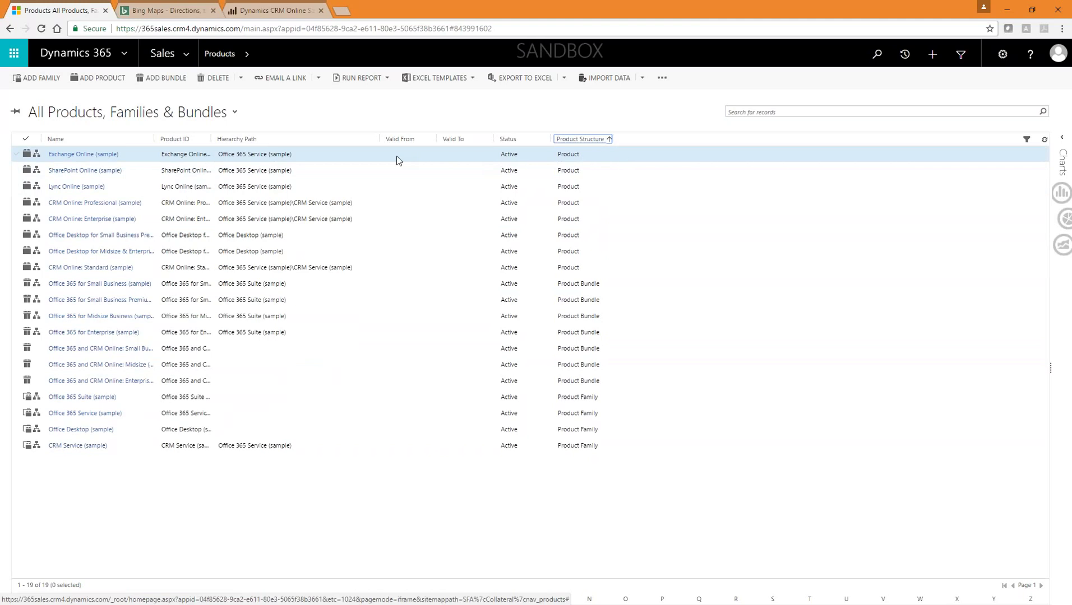
double_click(344, 154)
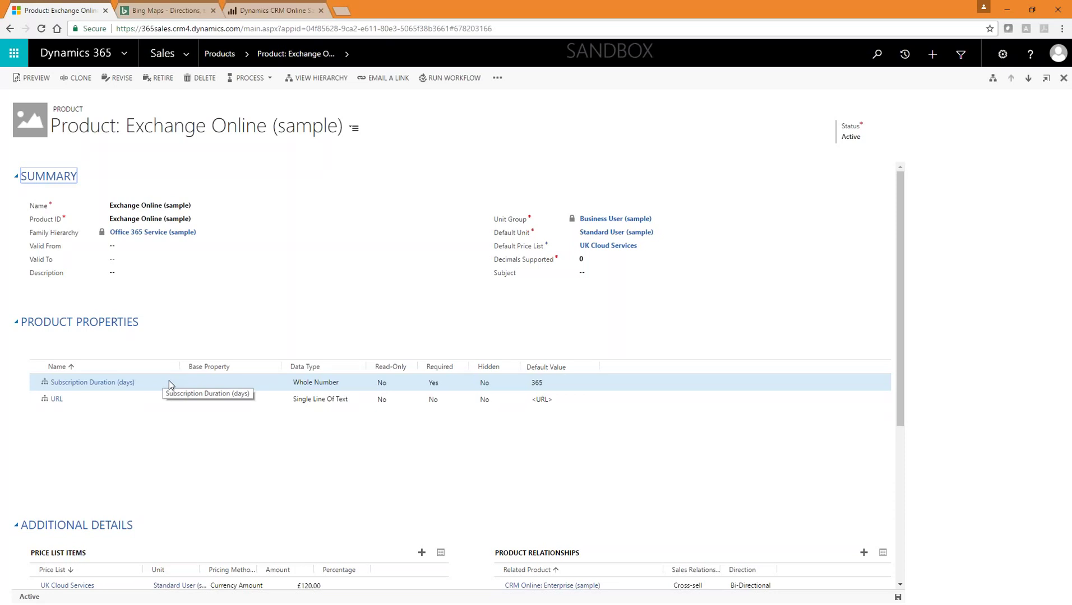
Step: Review the Subscription Duration and URL properties and the £120.00 UK Cloud Services price item
left_click(169, 381)
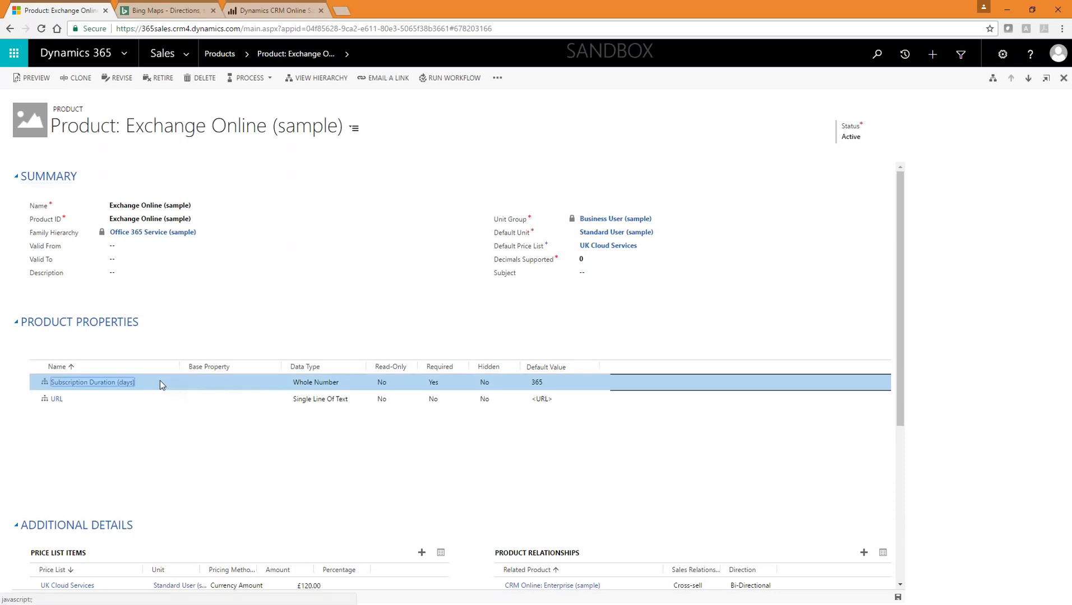
left_click(230, 399)
scroll(579, 398, "down", 3)
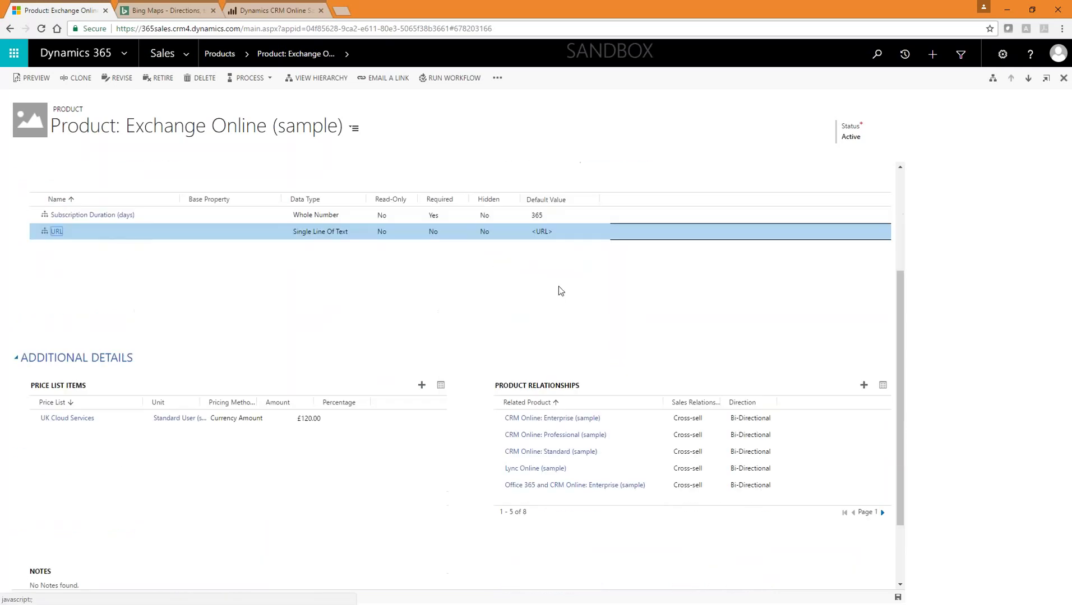
left_click(114, 419)
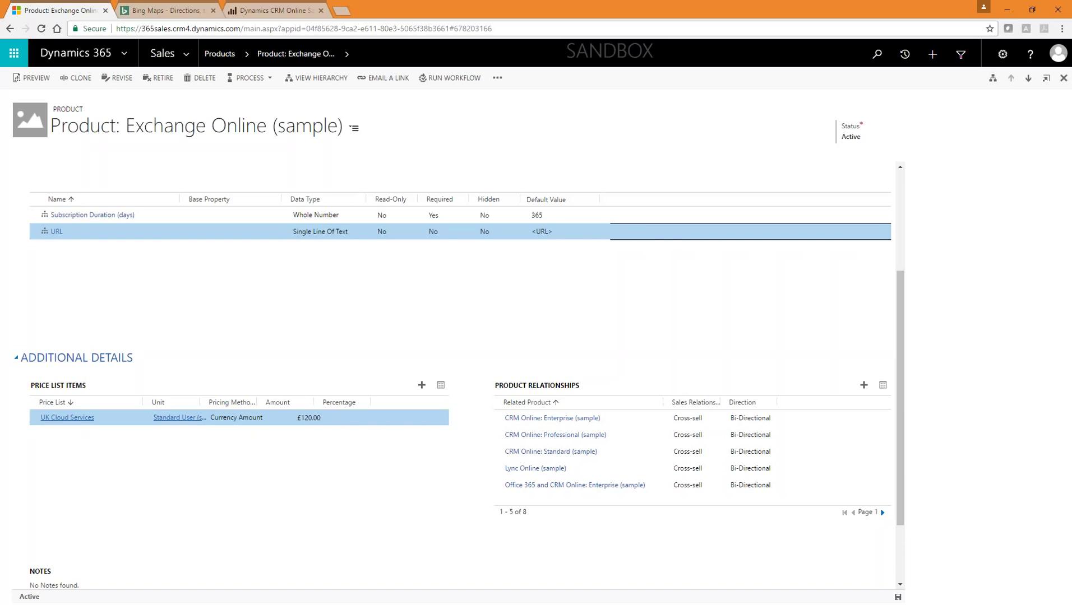
Step: Check the eight cross-sell related products, then open the Open Opportunities list
scroll(336, 425, "up", 3)
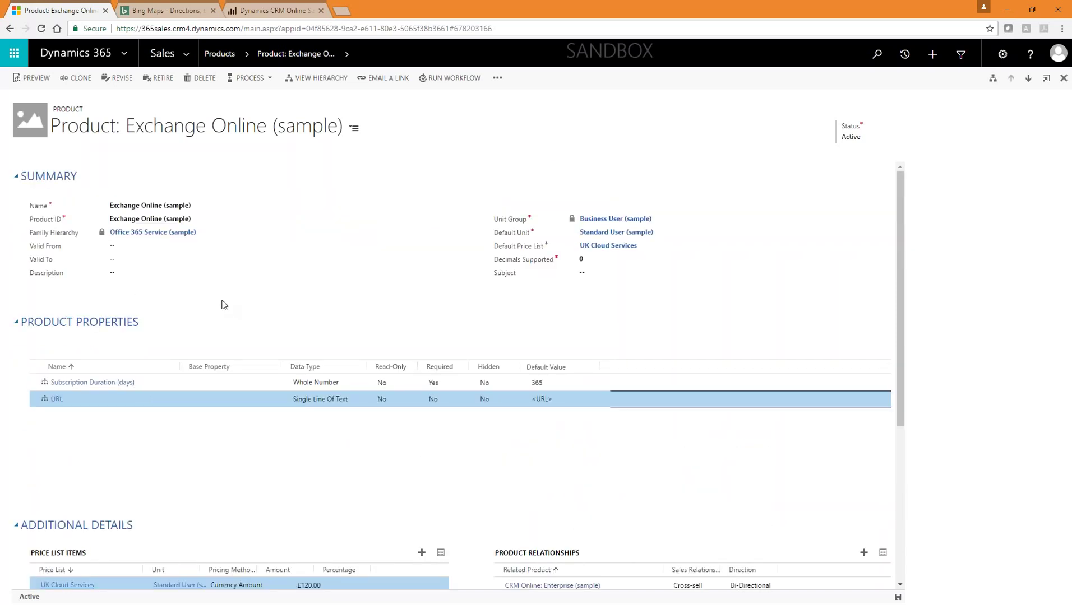
scroll(334, 303, "down", 1)
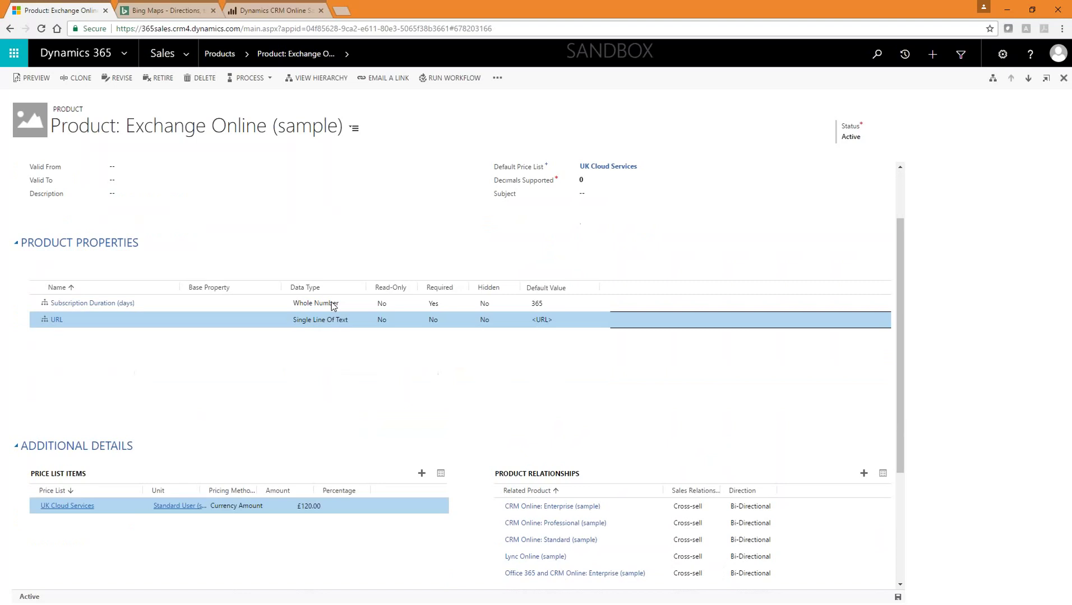
scroll(332, 305, "down", 2)
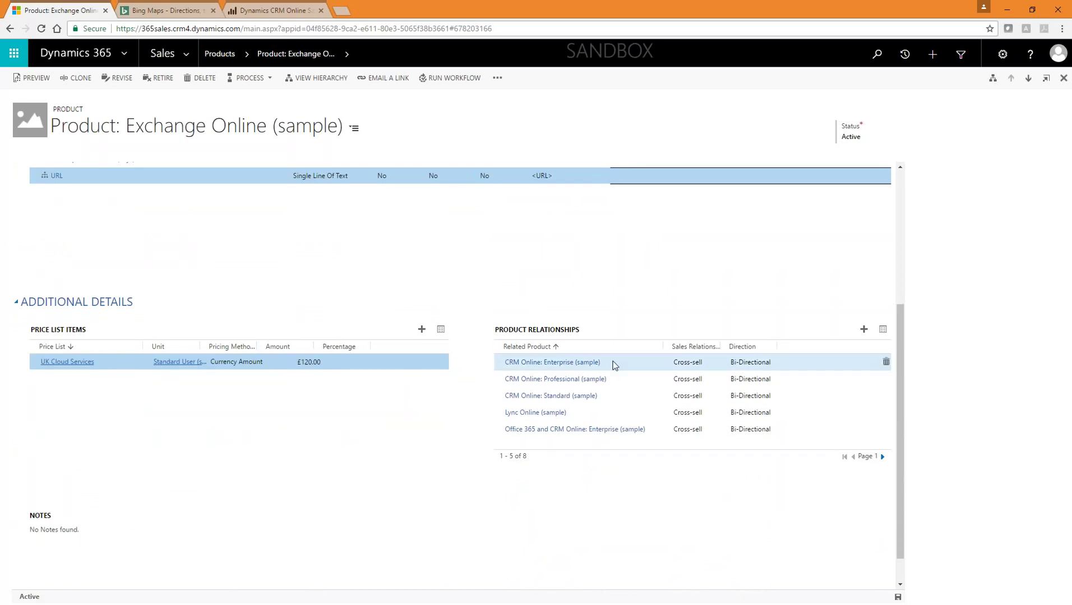
scroll(203, 270, "up", 3)
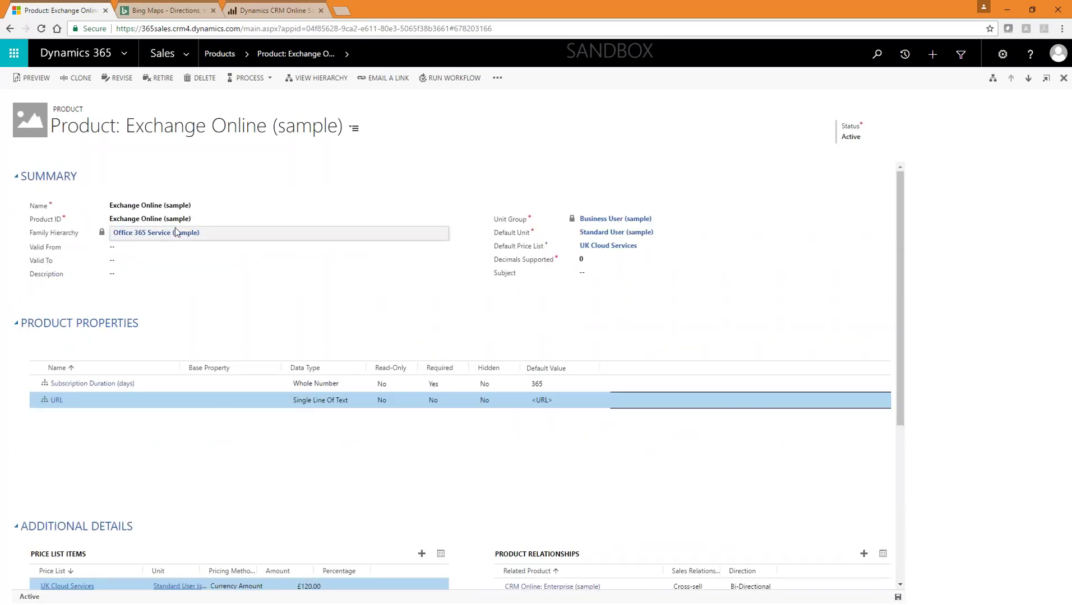
scroll(485, 419, "down", 2)
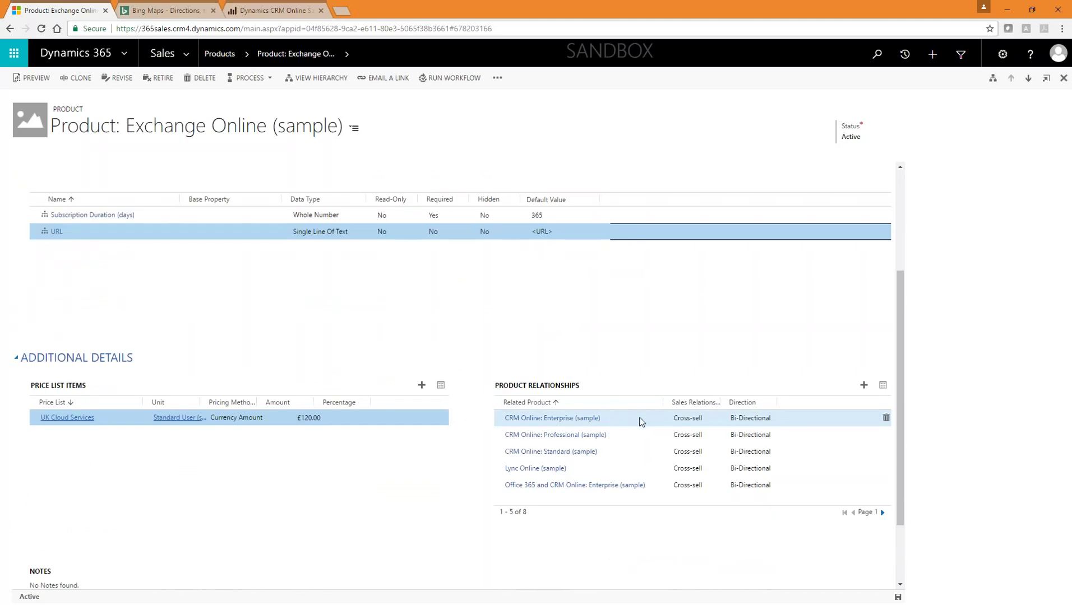
left_click(642, 421)
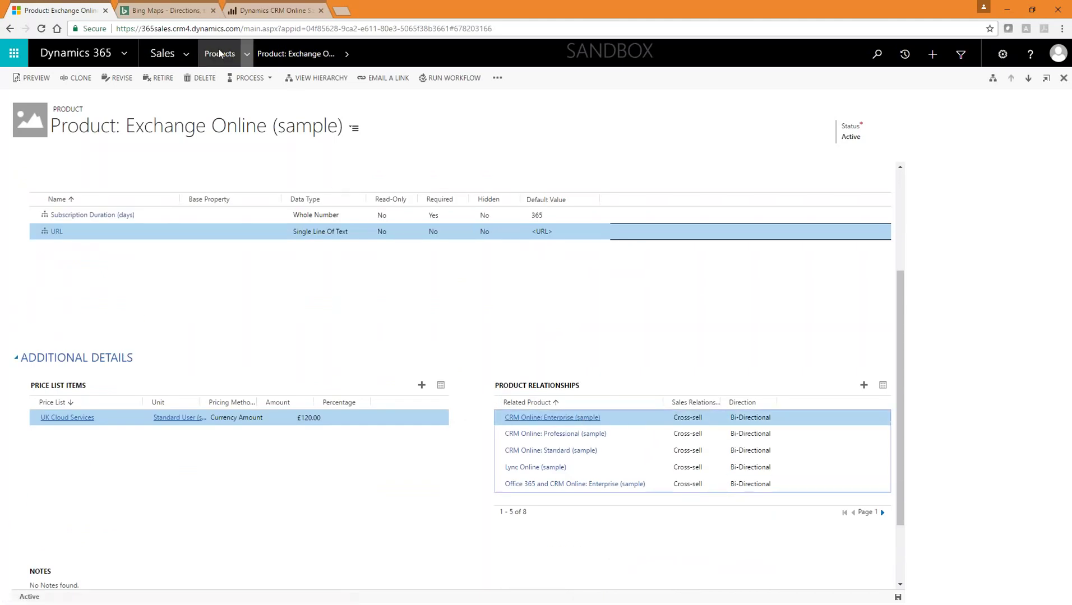
left_click(190, 52)
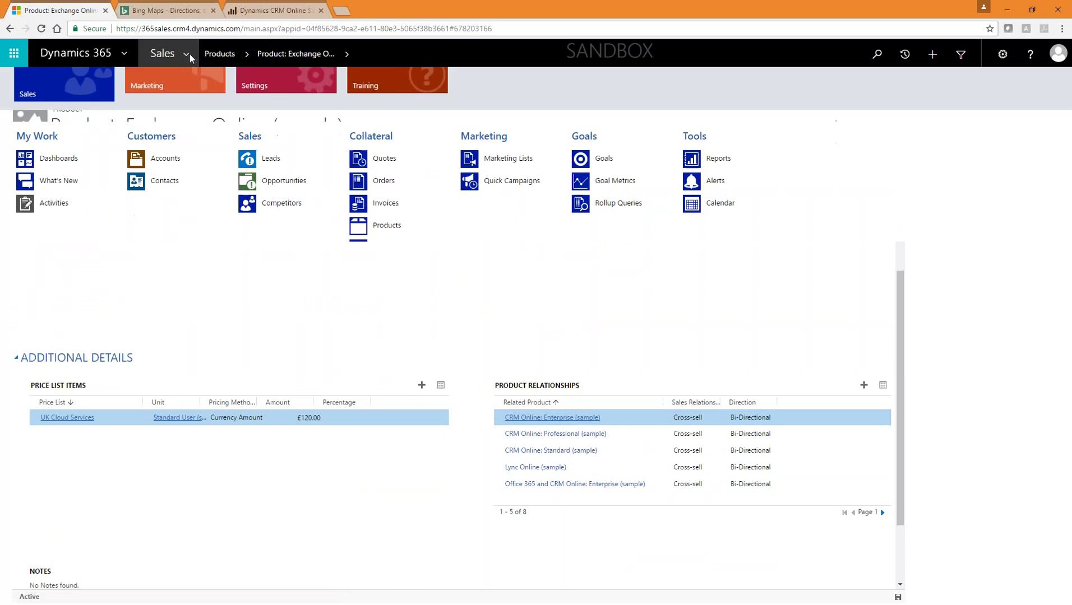
left_click(272, 184)
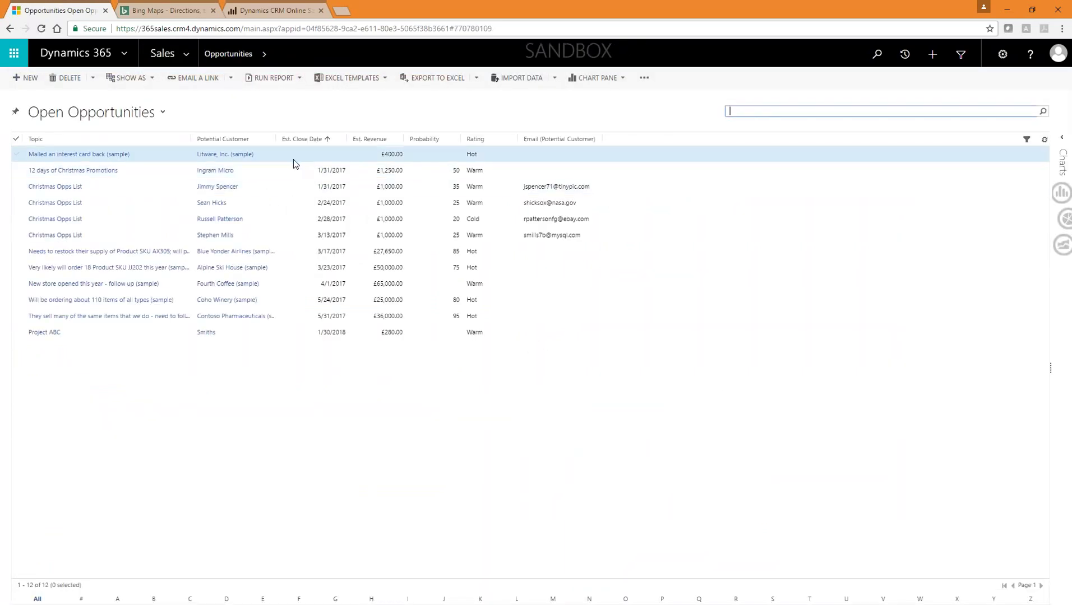
Step: Open the Mailed an interest card back (sample) opportunity and review its product line items
double_click(287, 156)
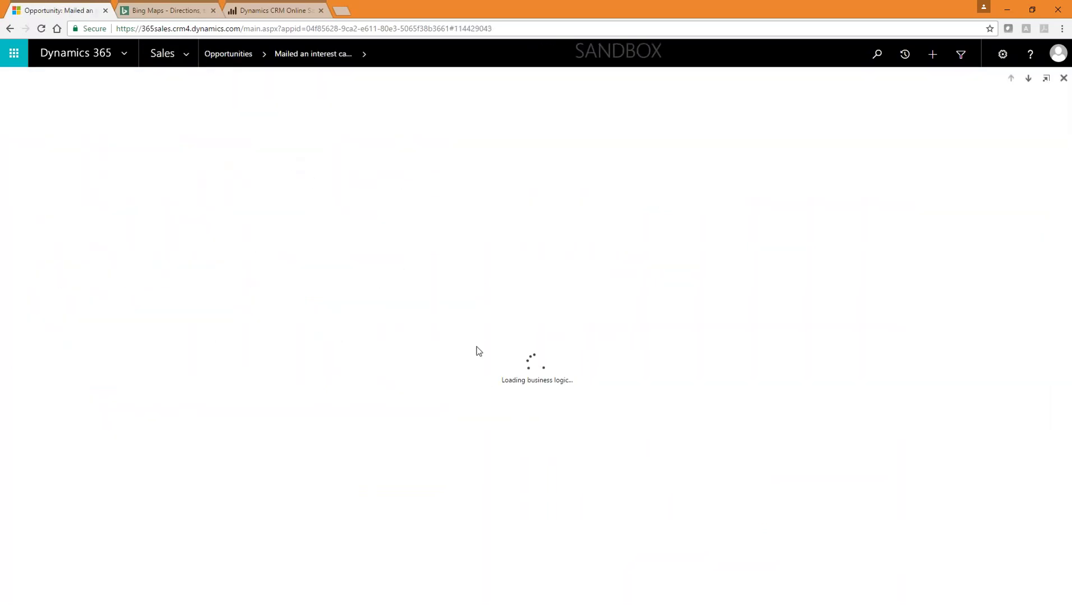
scroll(246, 417, "down", 10)
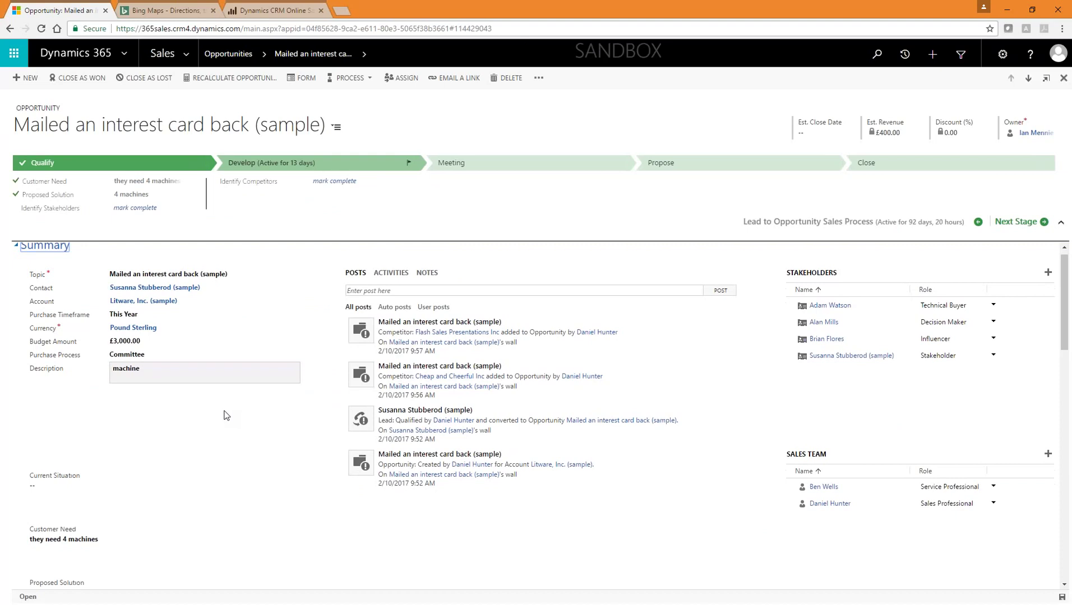
left_click(269, 418)
left_click(451, 442)
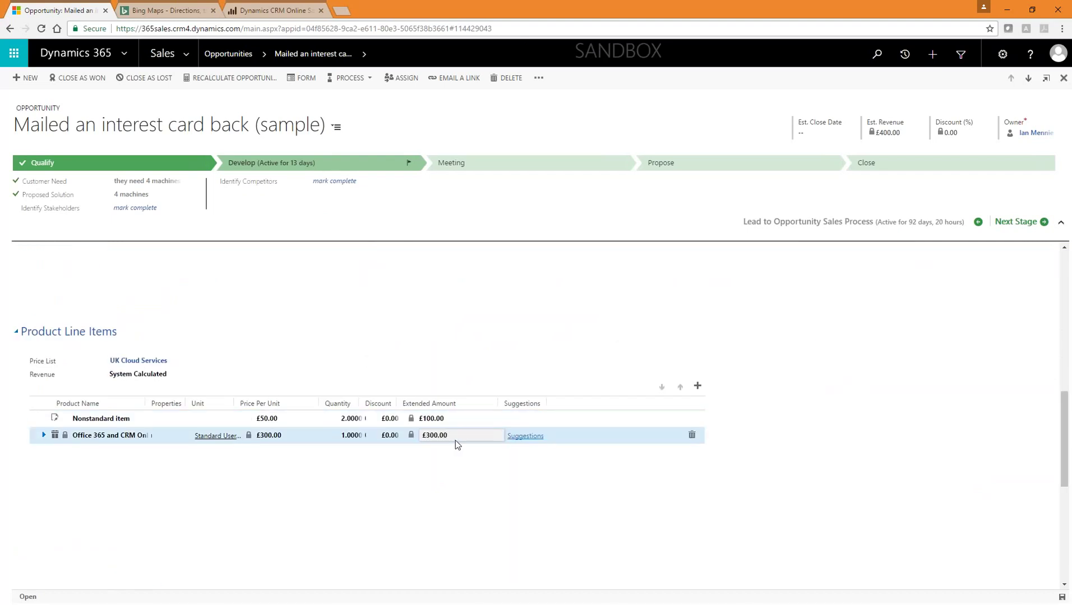
Step: Add SharePoint Online (sample) from the Office 365 suggestions, raising revenue to £520.00
left_click(526, 436)
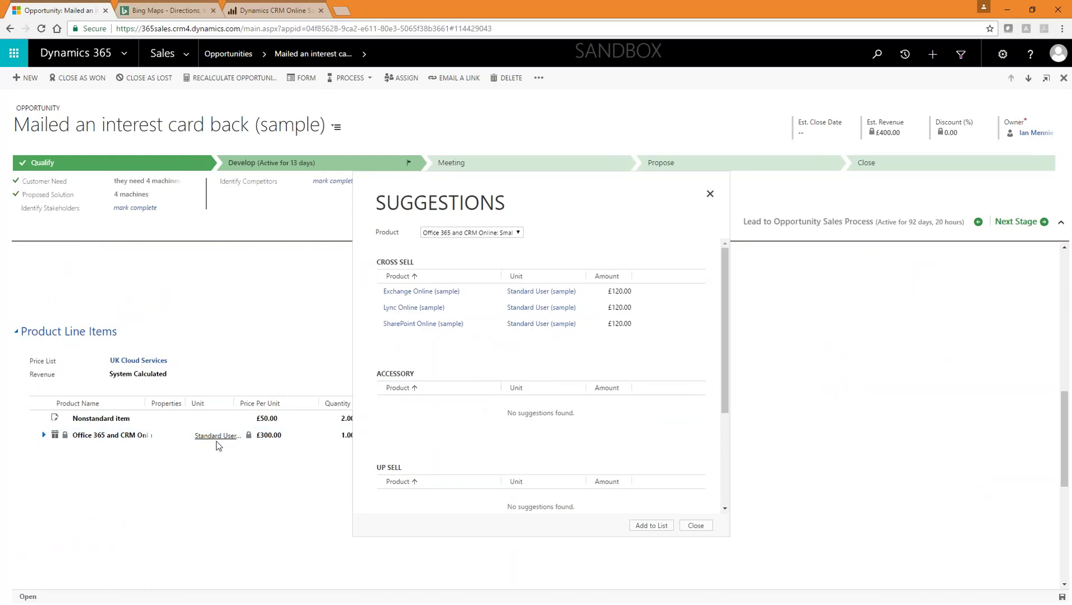
left_click(494, 310)
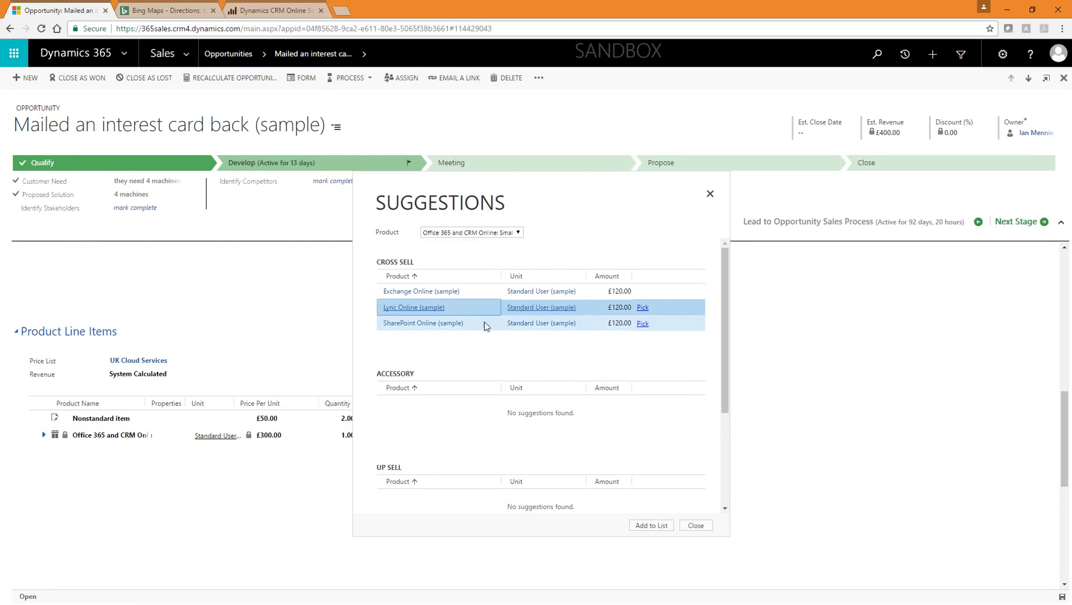
left_click(485, 325)
left_click(642, 325)
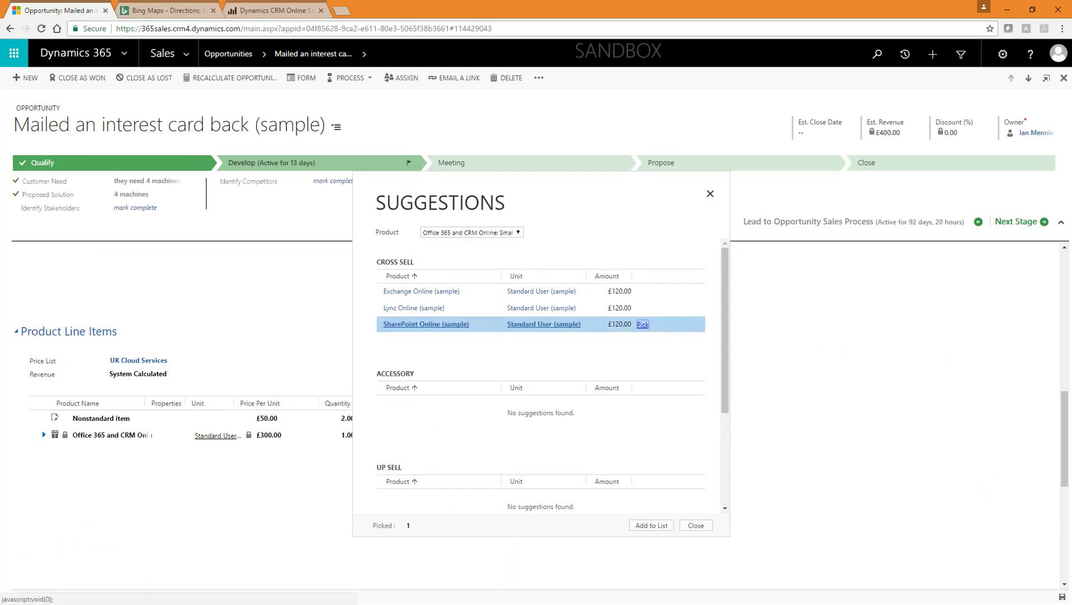
left_click(644, 526)
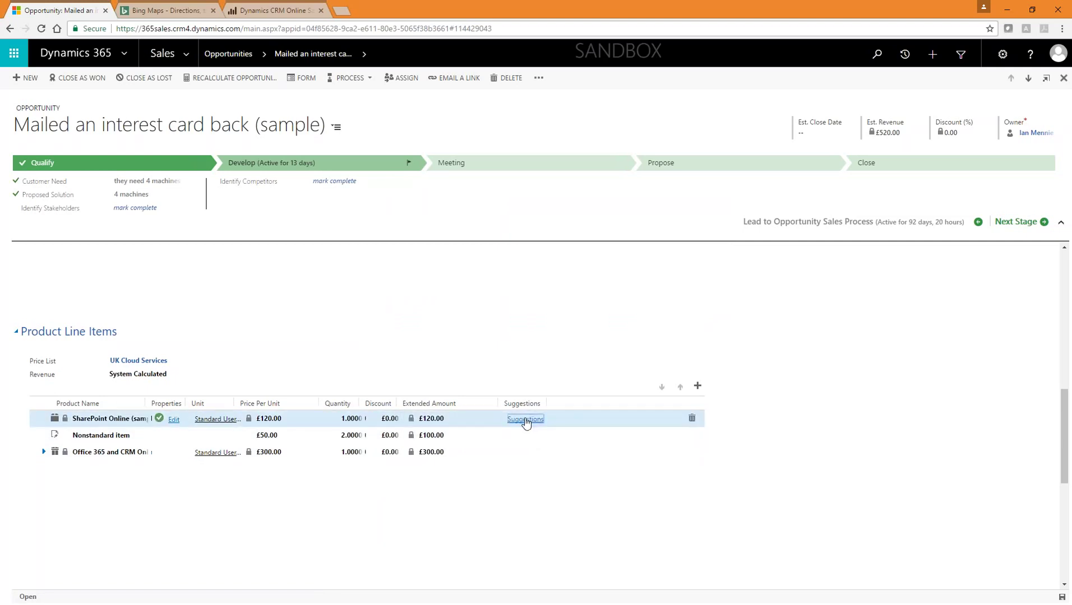
Step: Add CRM Online: Enterprise from the SharePoint Online line's suggestions at £1,000.00
left_click(525, 420)
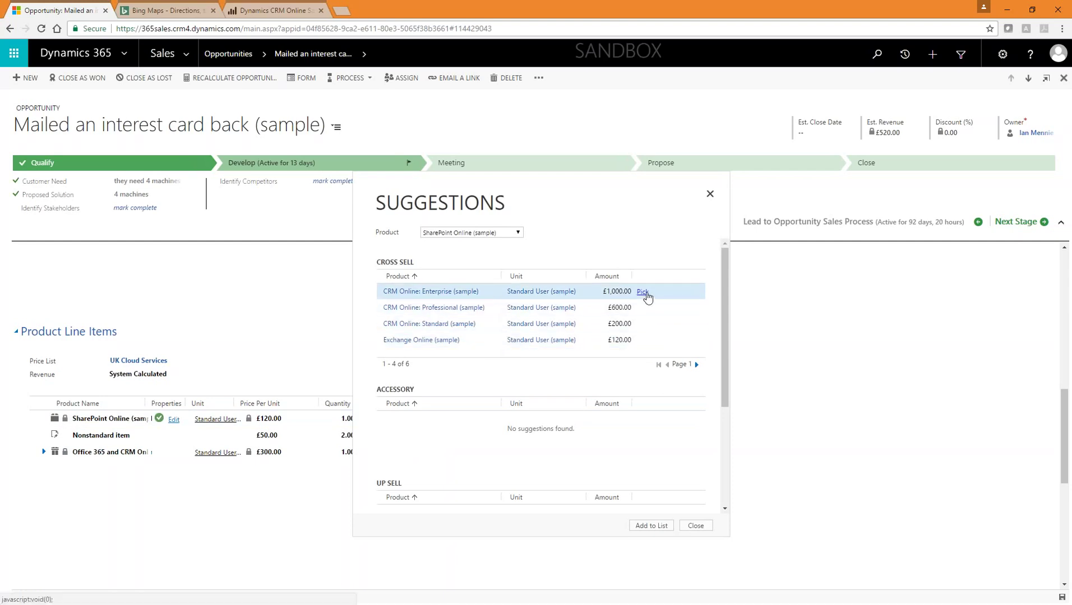
left_click(644, 292)
left_click(651, 525)
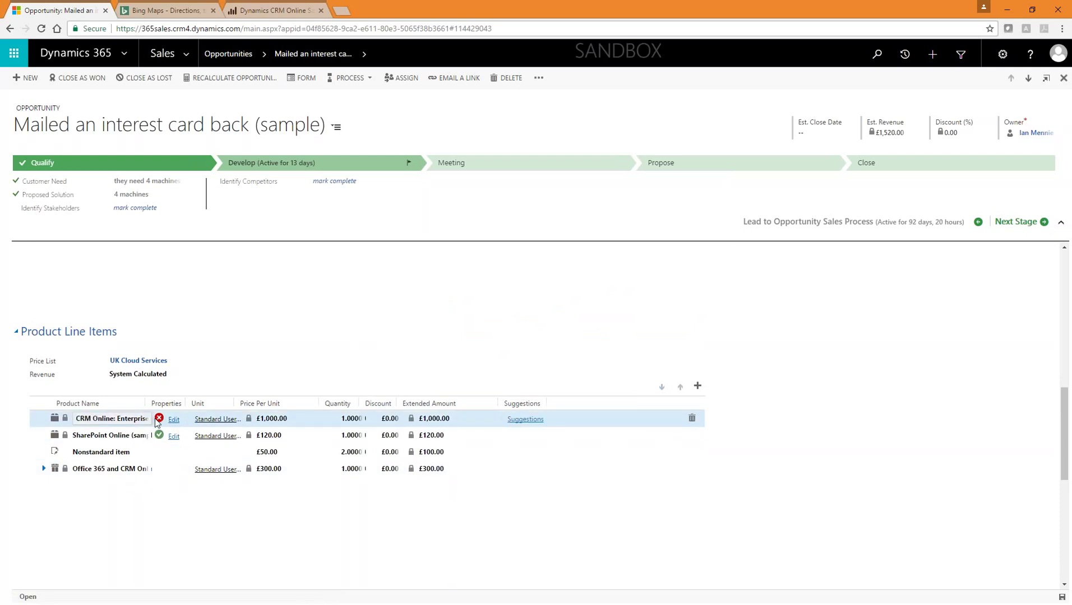
Step: Set CRM Online: Enterprise's required properties to Max Users 60 and organization Test
left_click(174, 420)
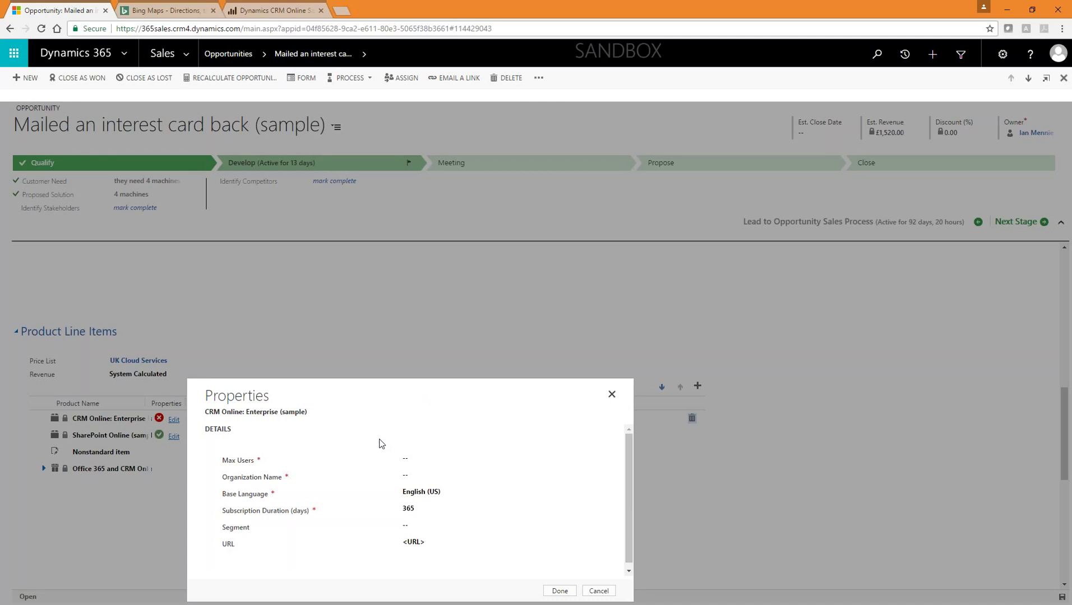
left_click(448, 457)
type("60")
key("Tab")
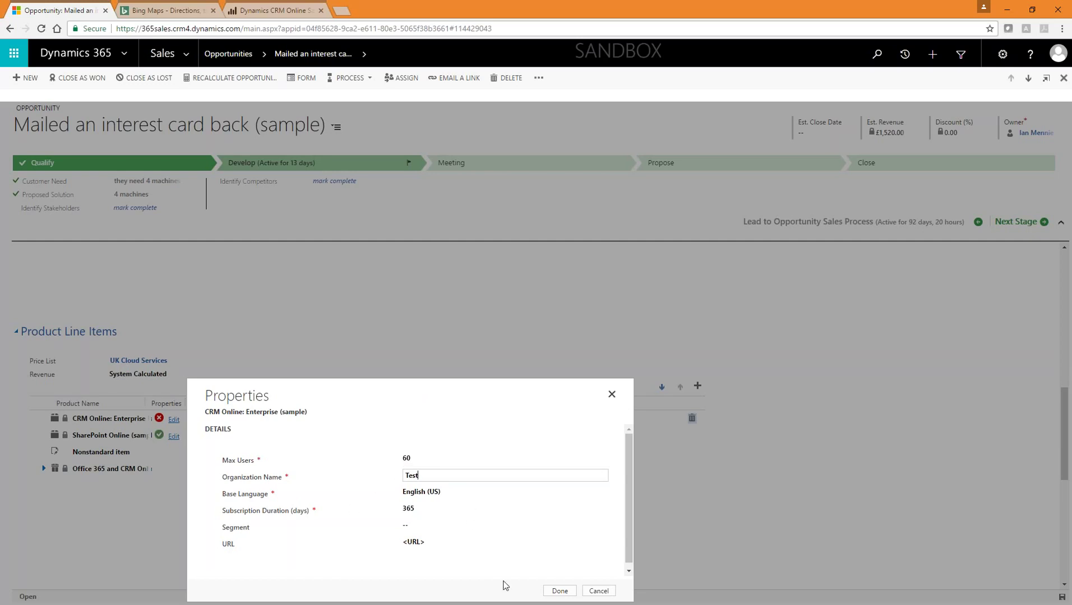
left_click(559, 593)
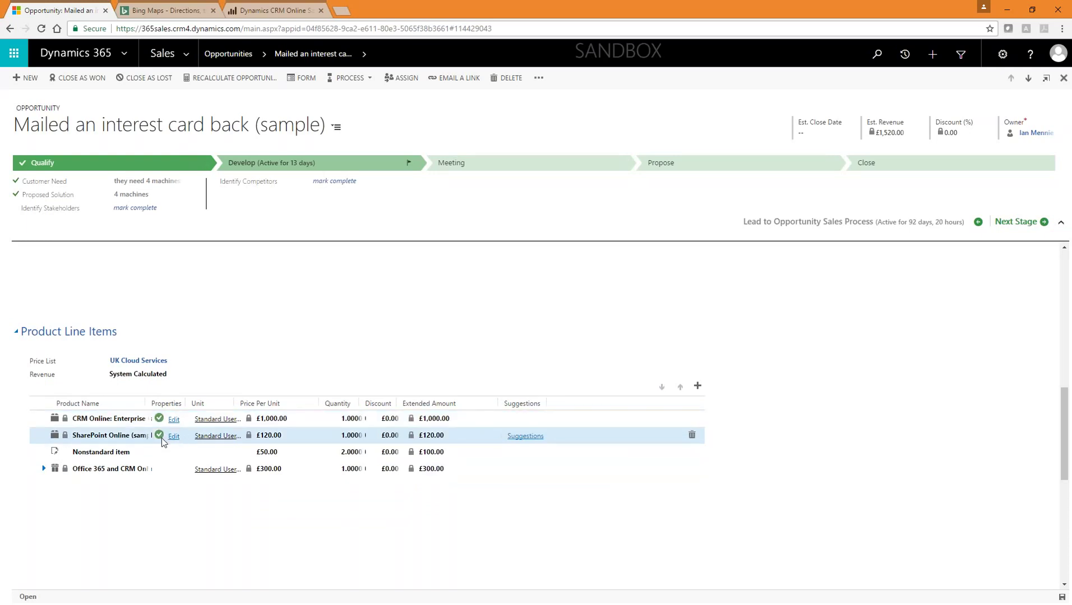
Step: Add Lync Online (sample) from the Office 365 line's suggestions, lifting revenue to £1,640.00
scroll(275, 507, "down", 4)
scroll(256, 498, "up", 4)
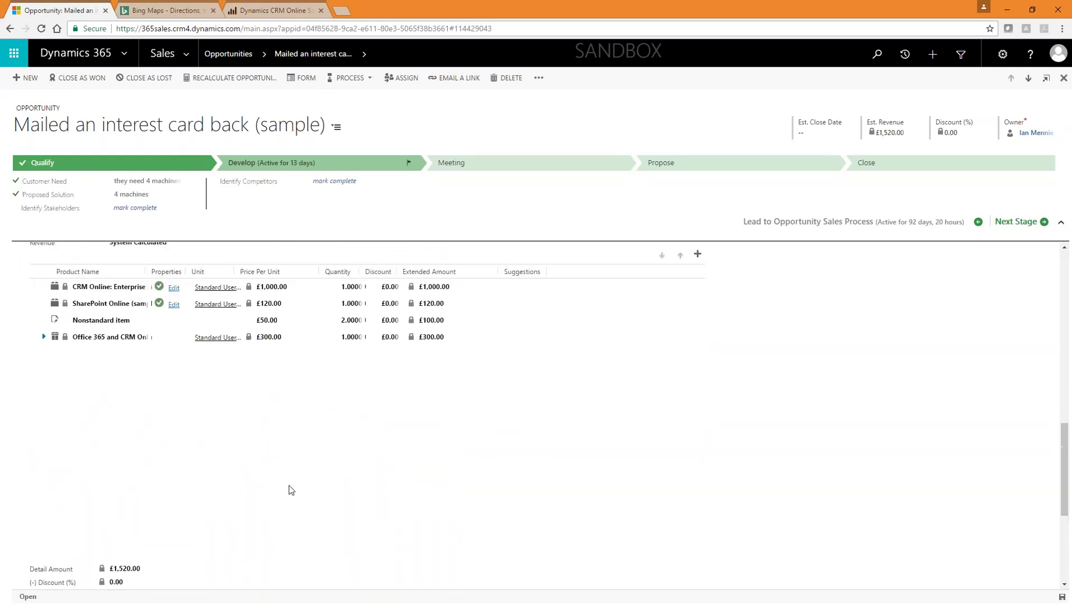
scroll(297, 496, "down", 5)
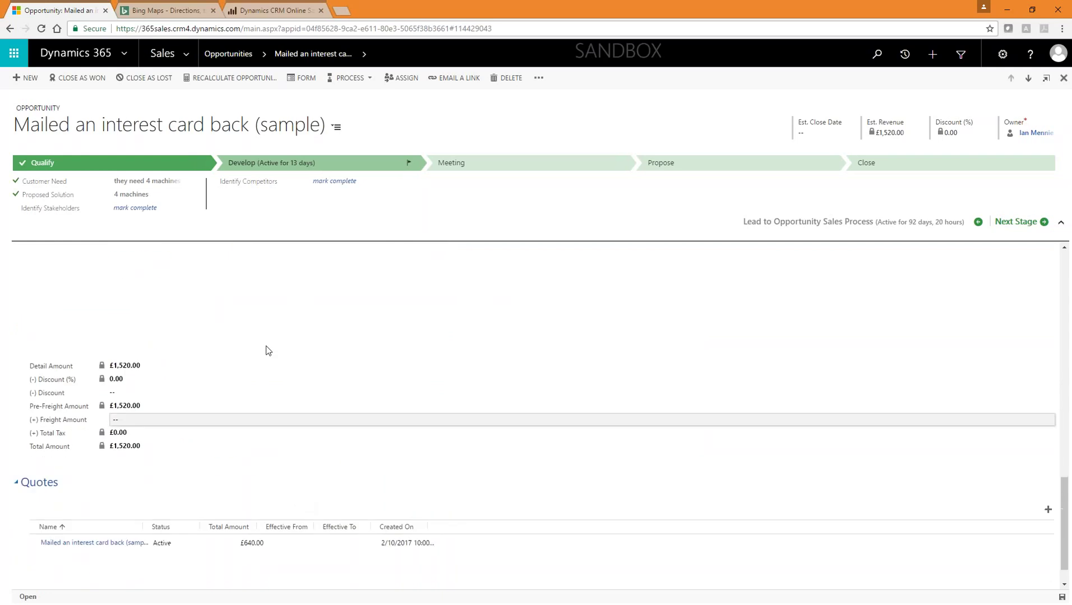
left_click(189, 53)
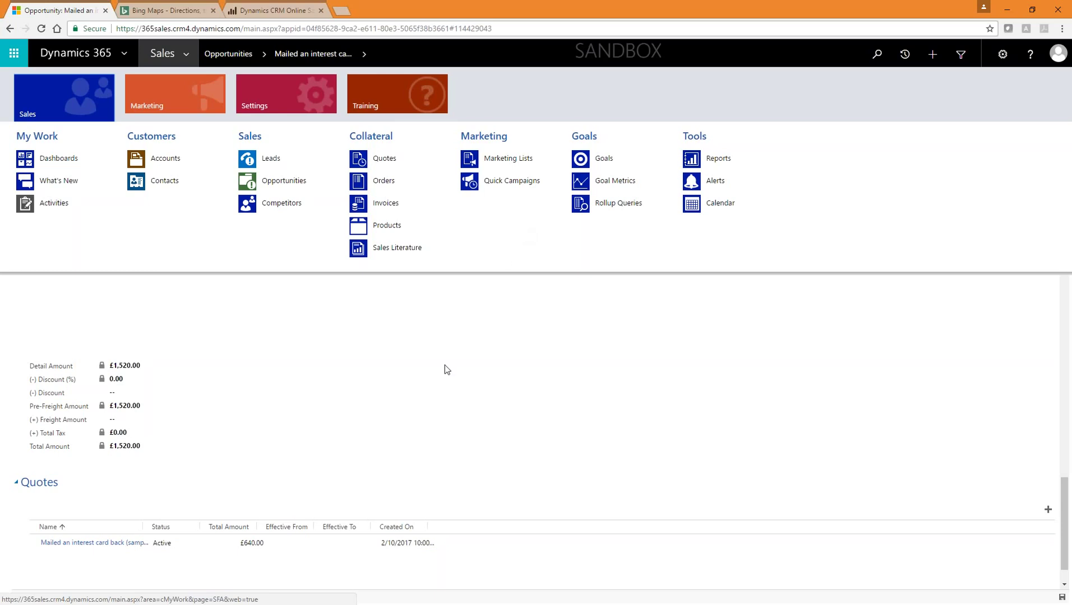
left_click(385, 447)
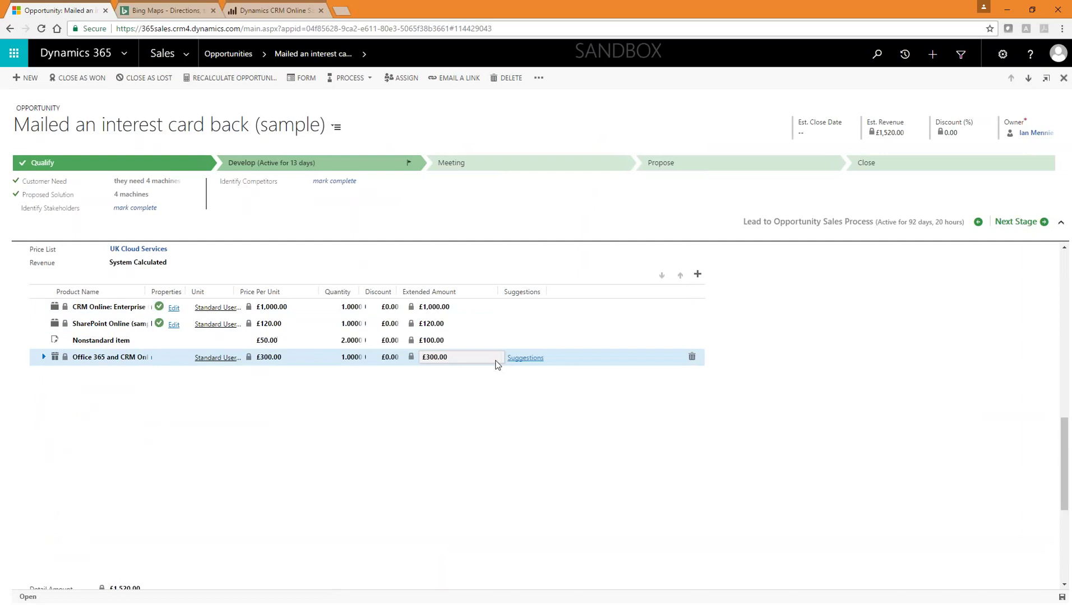
left_click(528, 359)
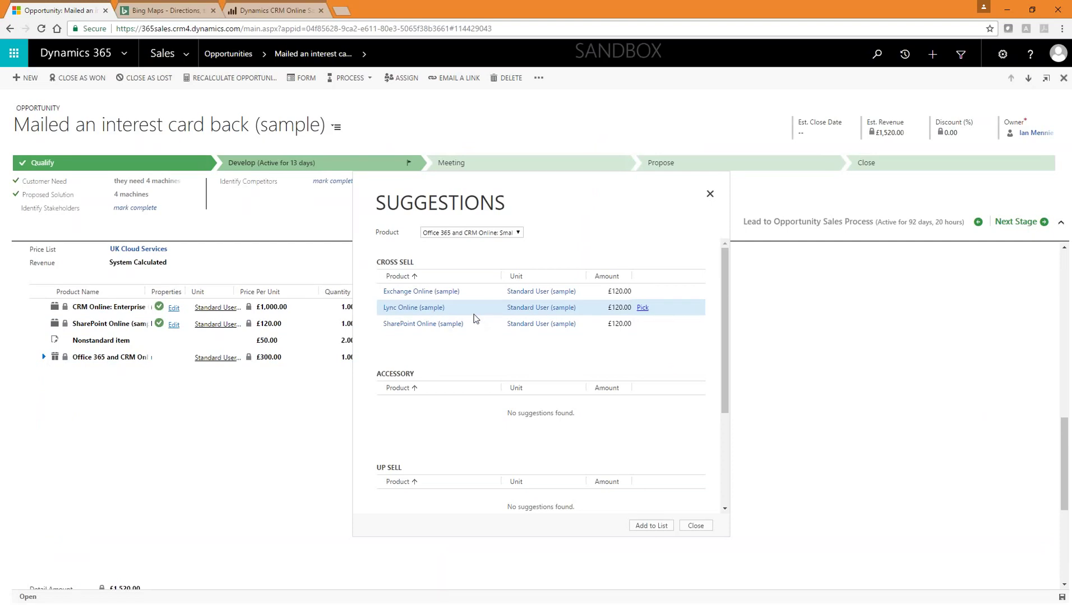
left_click(642, 308)
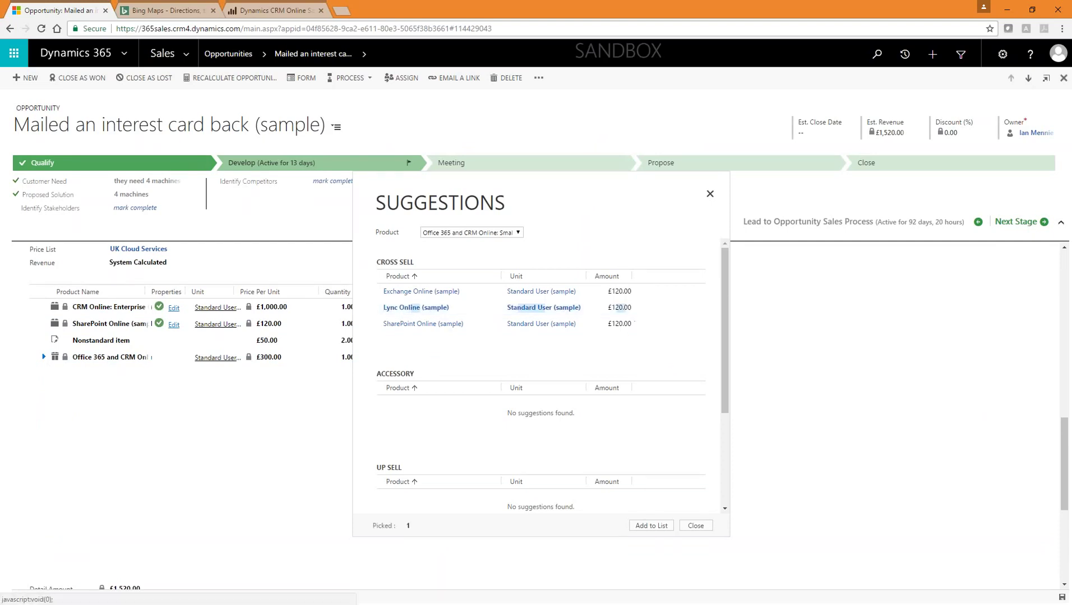
left_click(651, 526)
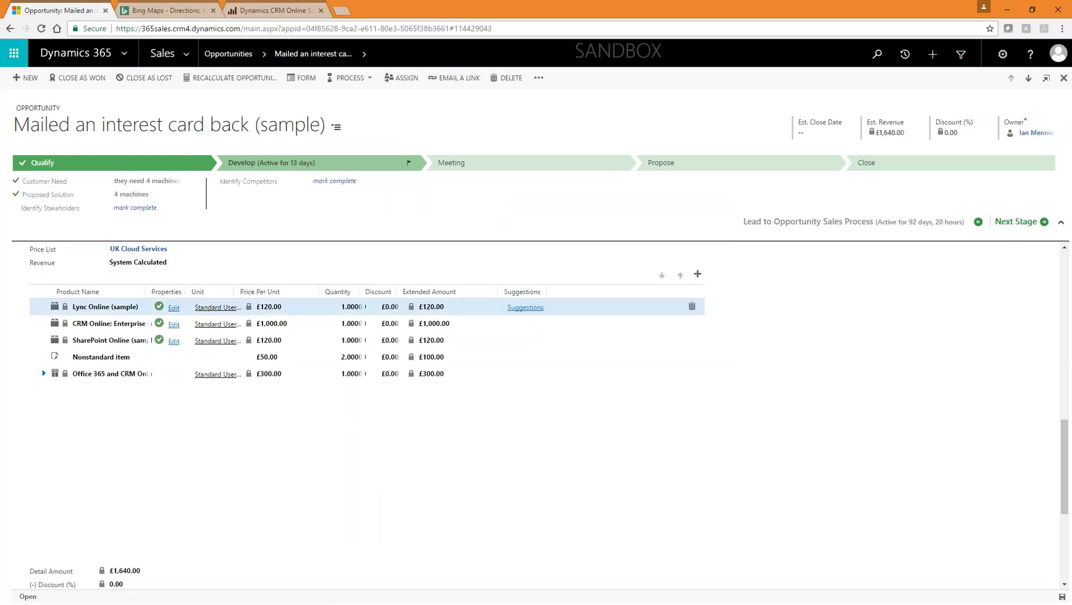
Step: Go to the Product Catalog page under Settings
left_click(178, 56)
mouse_move(291, 106)
left_click(83, 206)
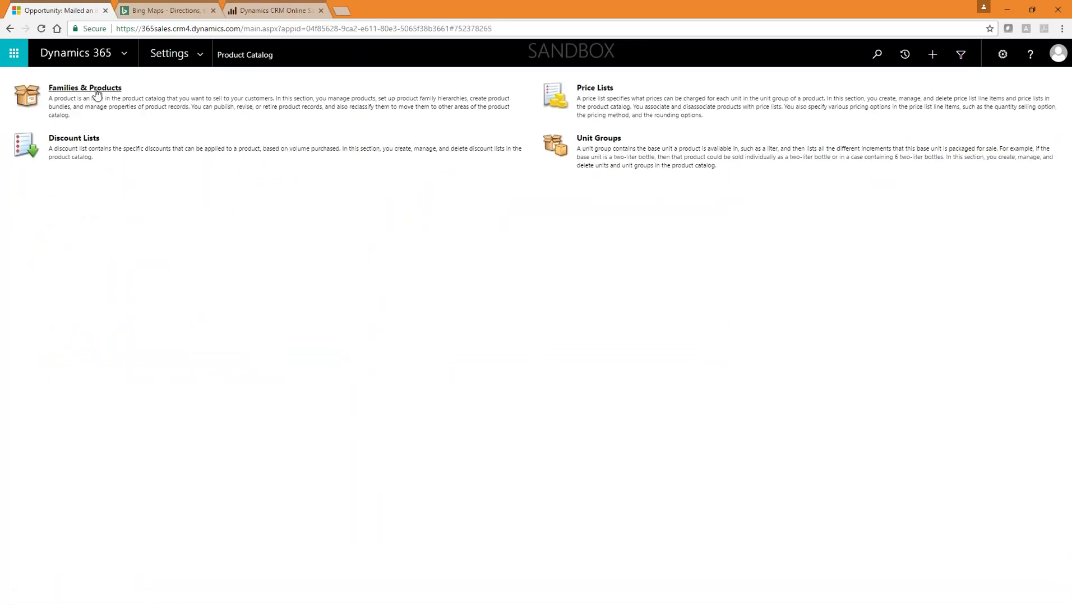
Step: Open the Office 365 and CRM Online: Small Business bundle to view its bundle products
left_click(93, 91)
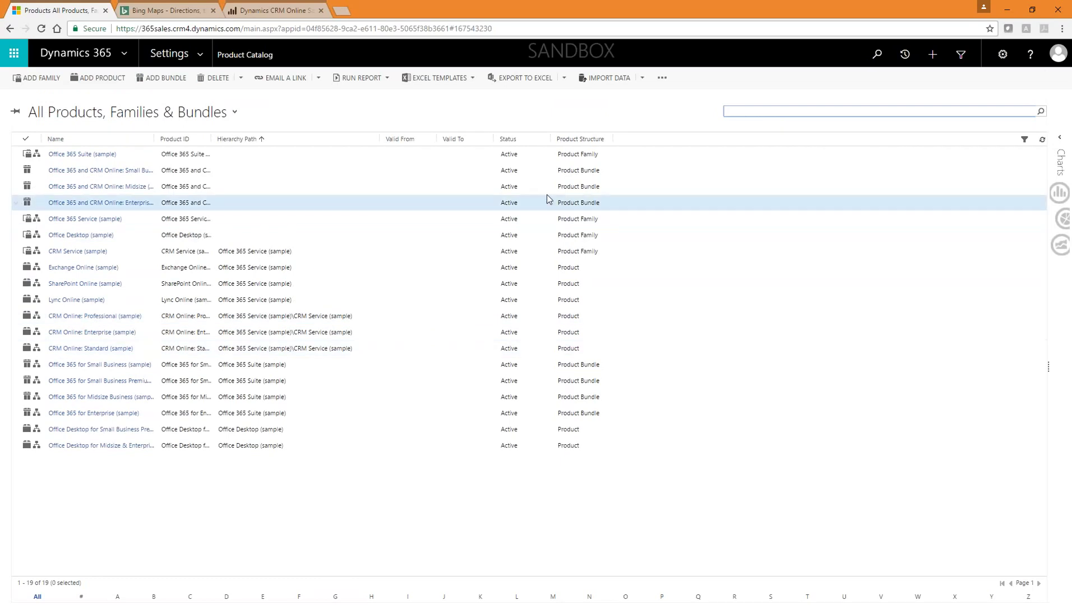
left_click(407, 171)
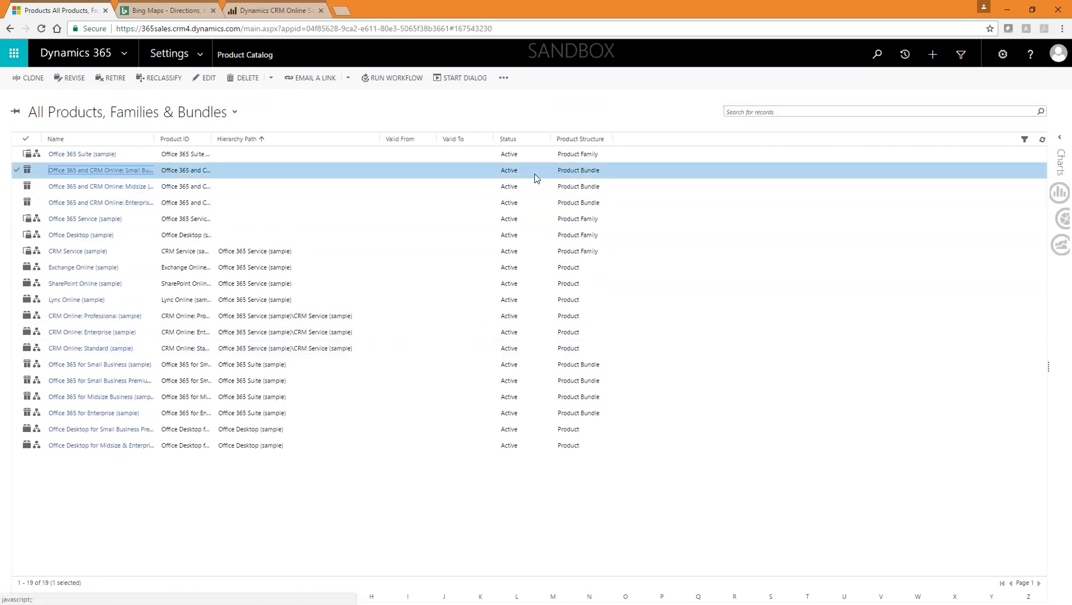
double_click(331, 173)
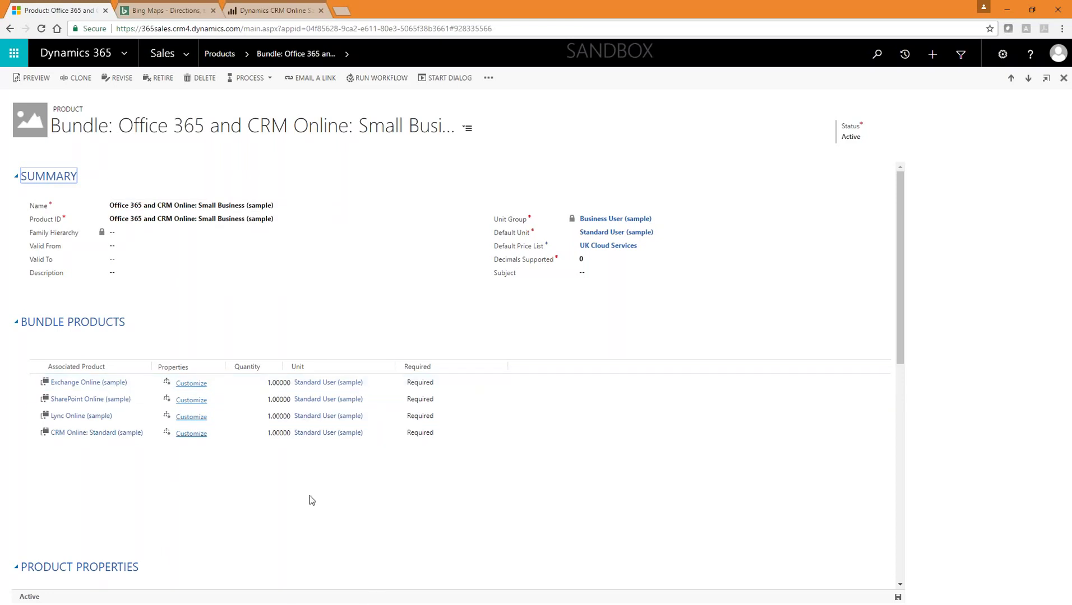
scroll(306, 480, "down", 4)
scroll(301, 442, "up", 4)
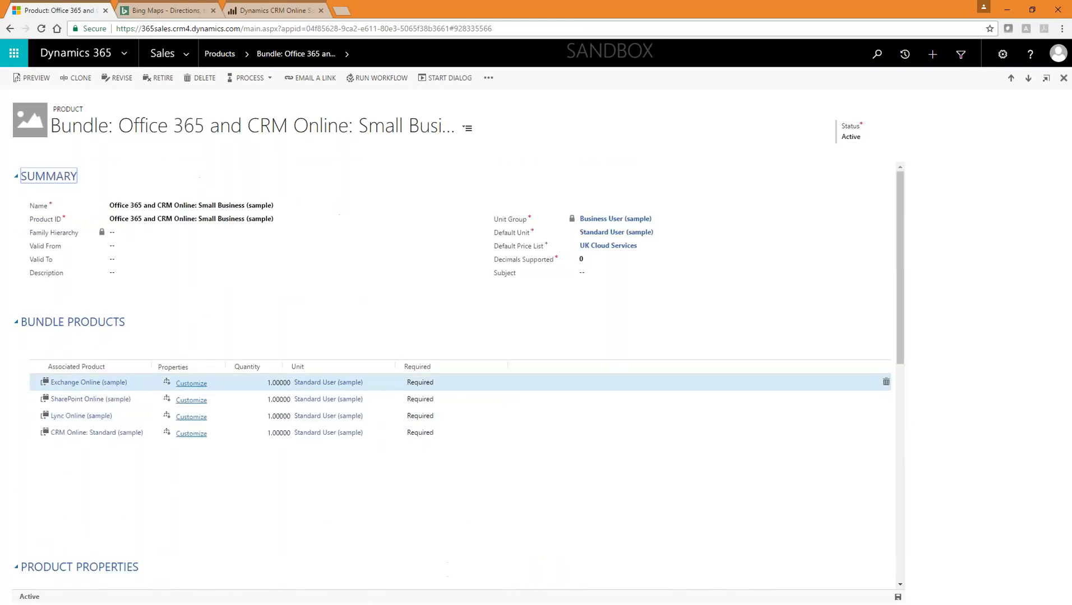
Step: Return to the products list and then to the Sales dashboard
left_click(215, 54)
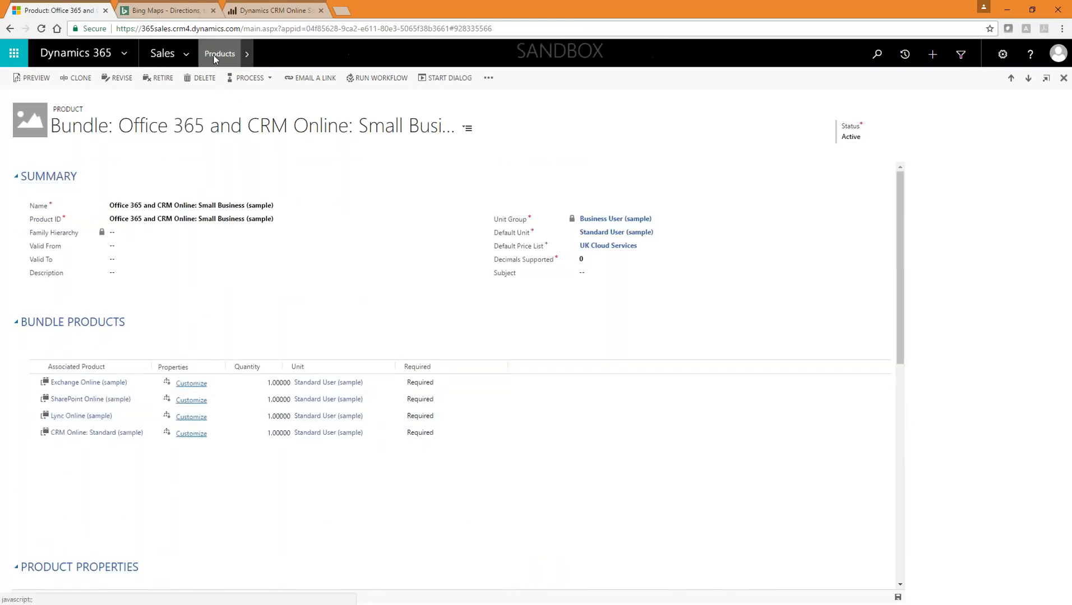
left_click(183, 54)
left_click(183, 53)
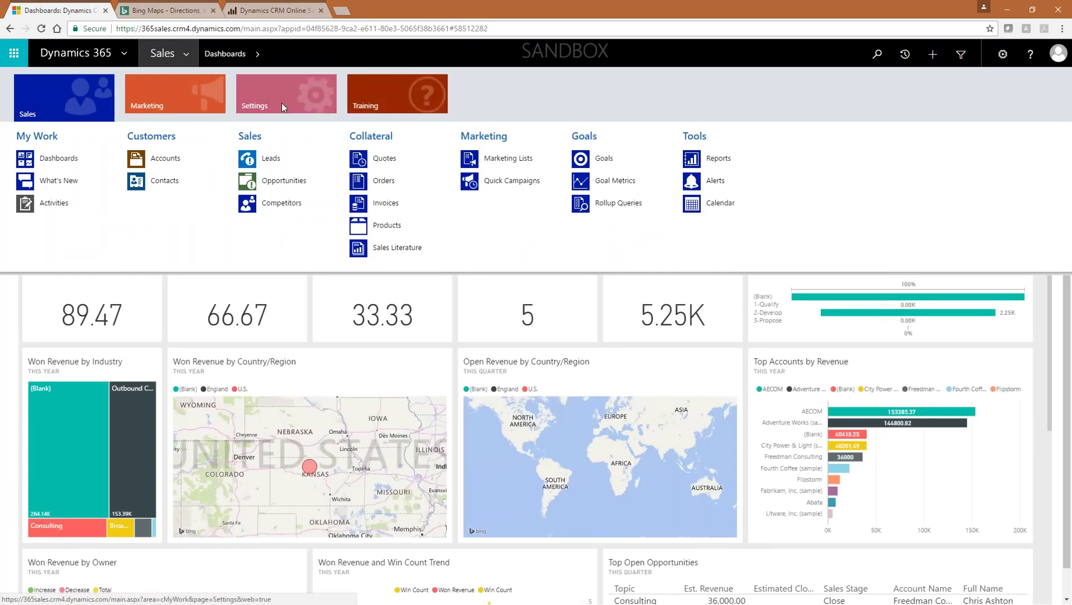
Step: Go to Settings > Processes and open the Update Lead Currency workflow
left_click(281, 102)
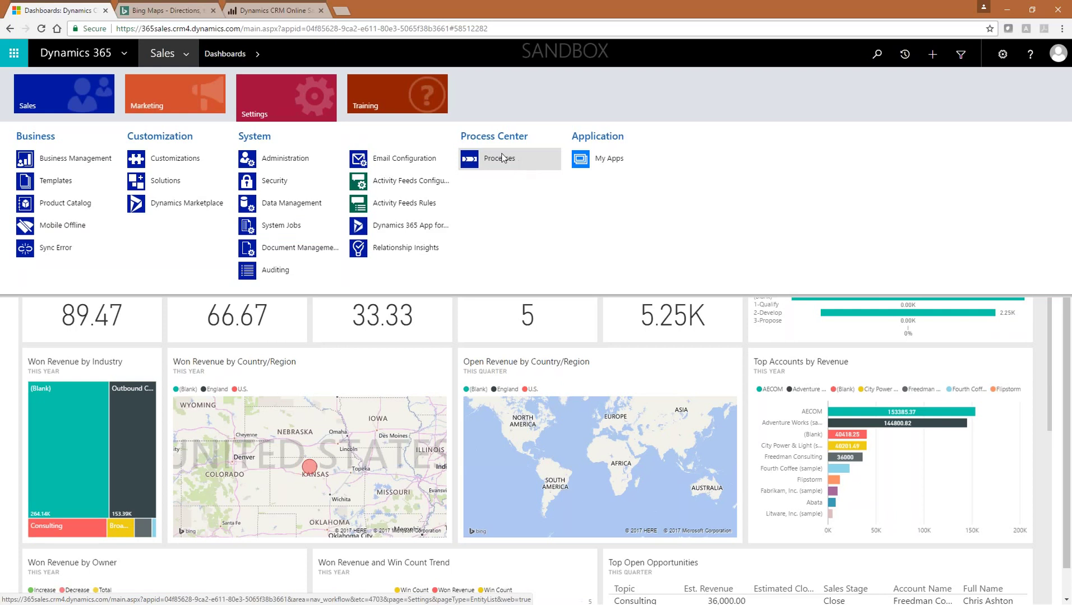
left_click(502, 158)
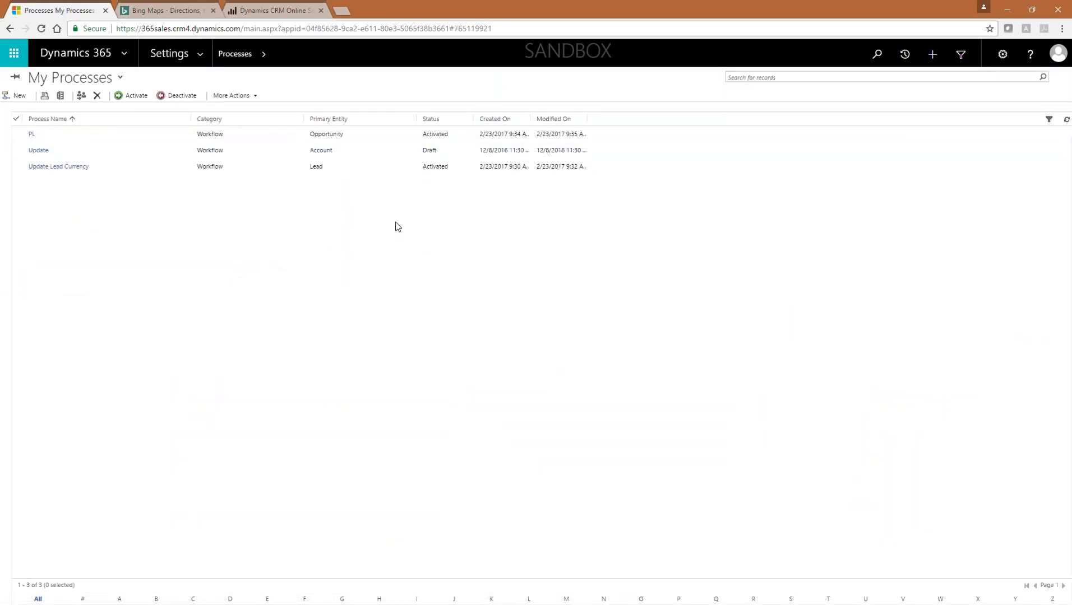
left_click(237, 173)
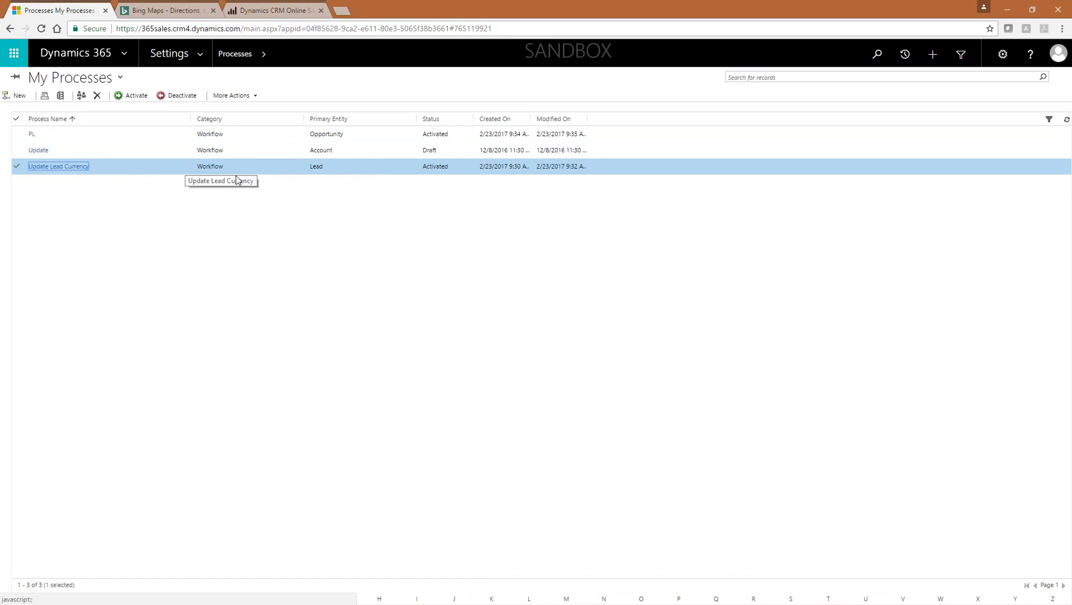
double_click(345, 168)
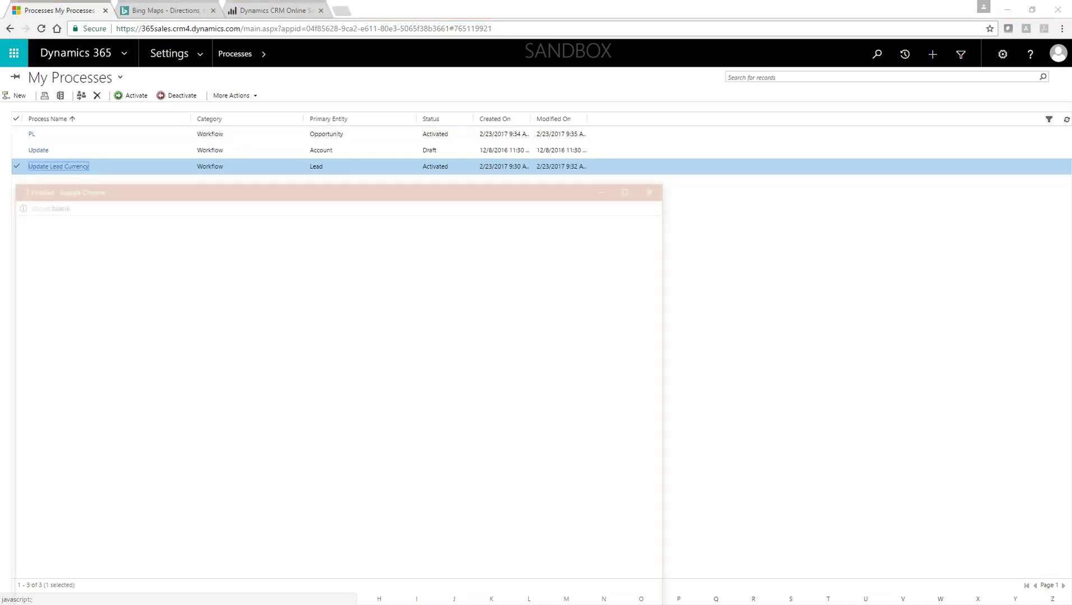
Step: Maximize the workflow window and deactivate Update Lead Currency into Draft
double_click(351, 186)
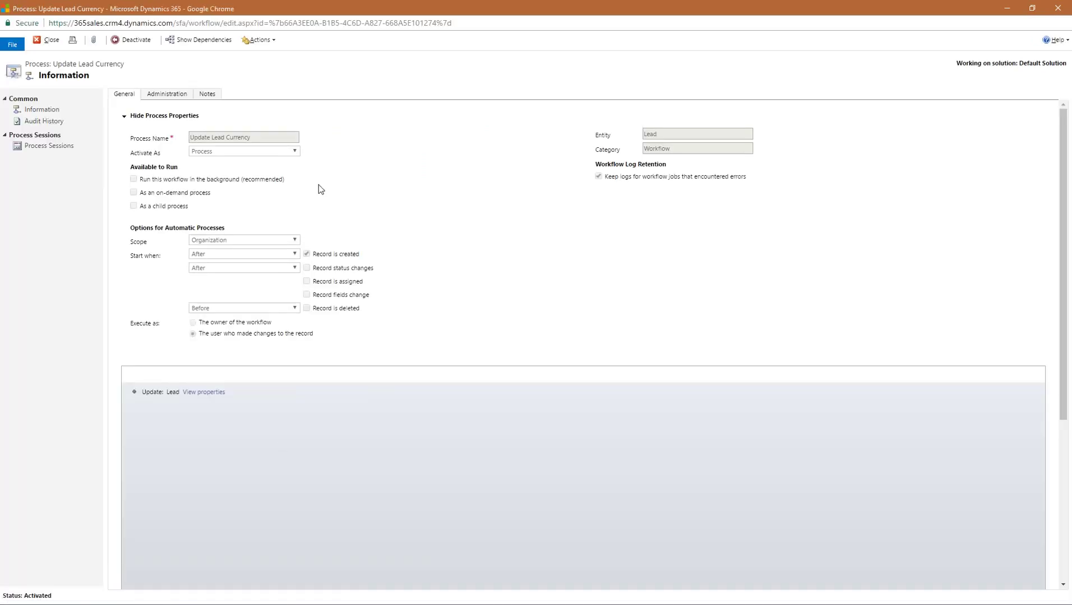
left_click(138, 39)
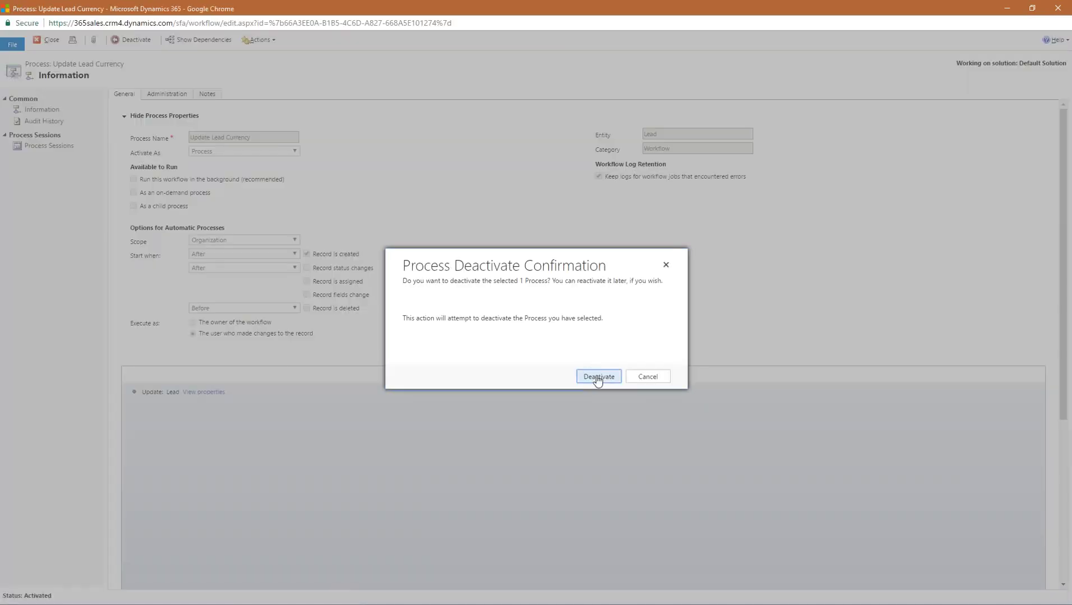
left_click(598, 376)
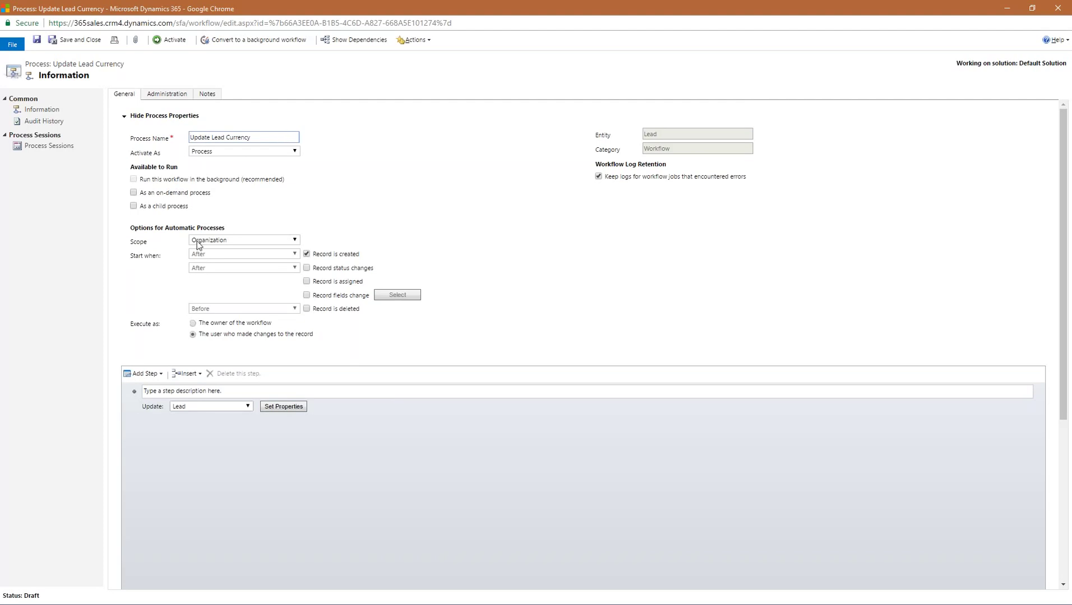
Step: Keep the workflow scope at Organization and open the Update Lead step's properties
left_click(245, 241)
left_click(247, 243)
left_click(247, 243)
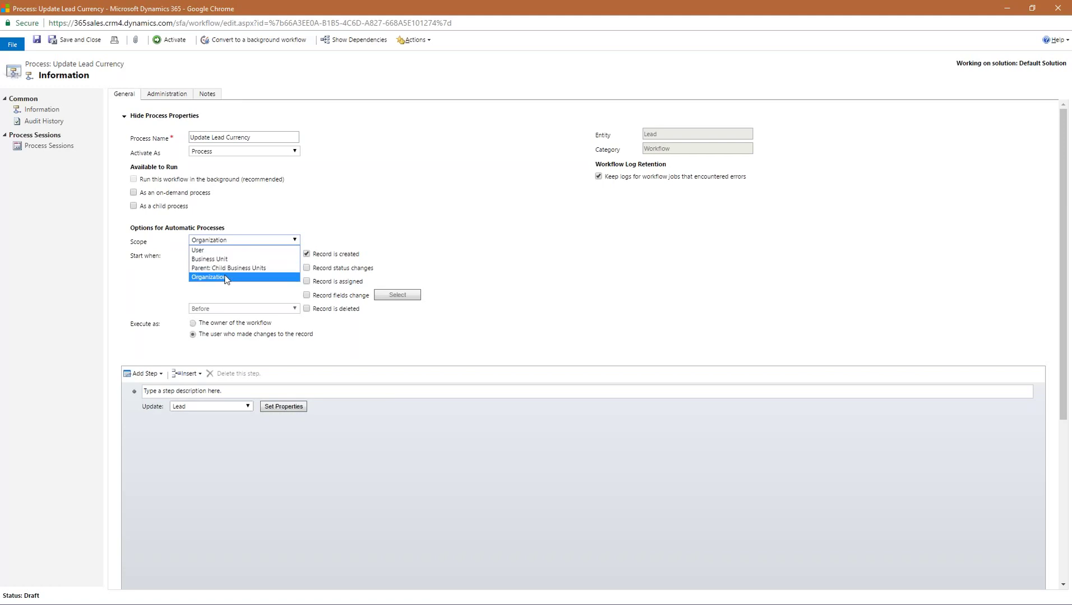
left_click(224, 278)
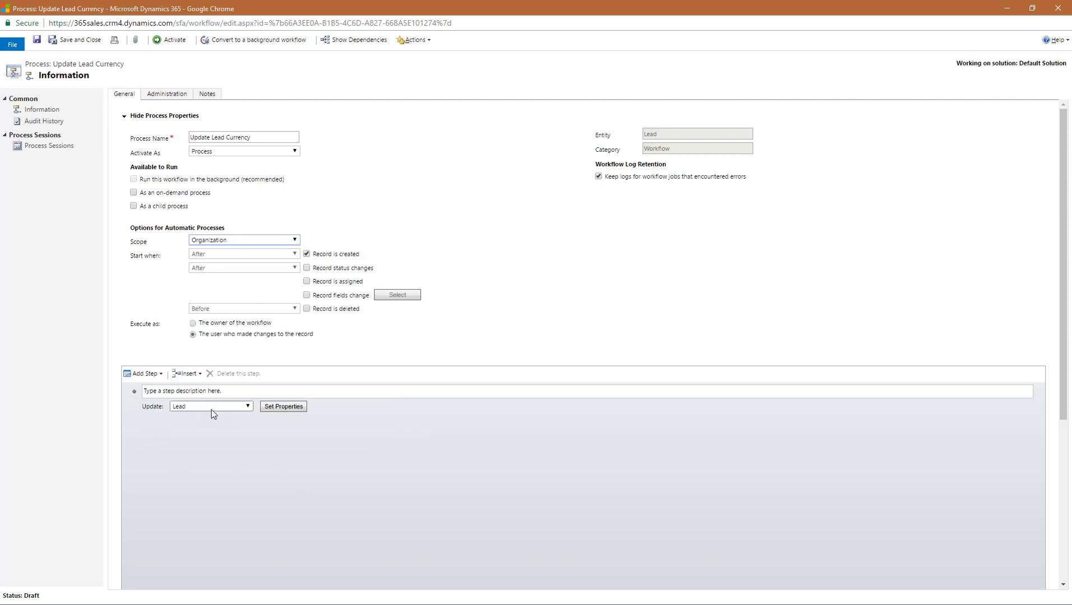
left_click(283, 406)
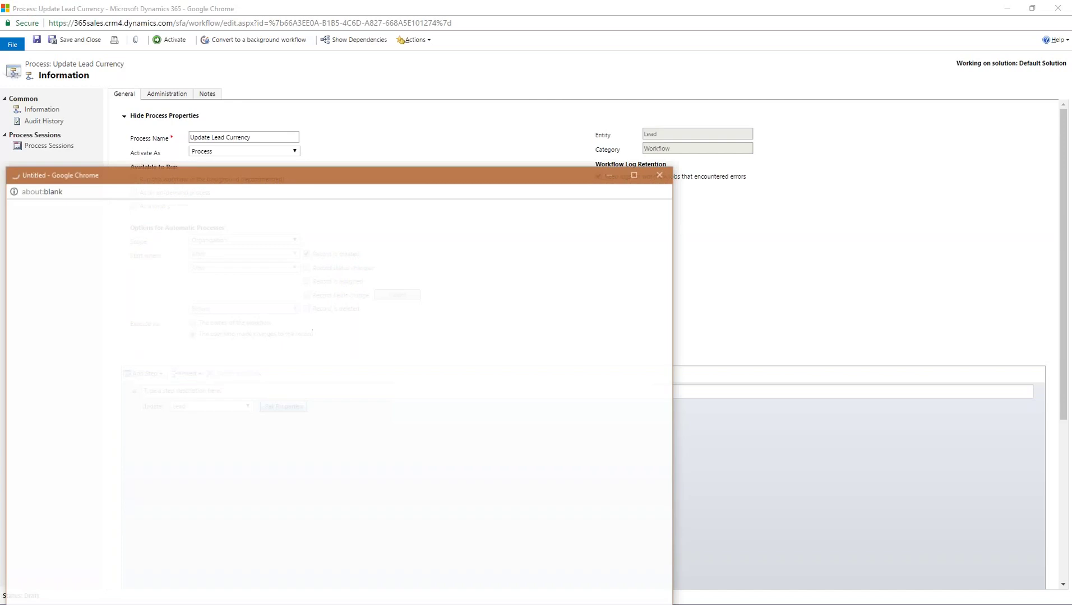
Step: Review the maximized Update Lead step setting Currency to Pound Sterling and save it
left_click(637, 173)
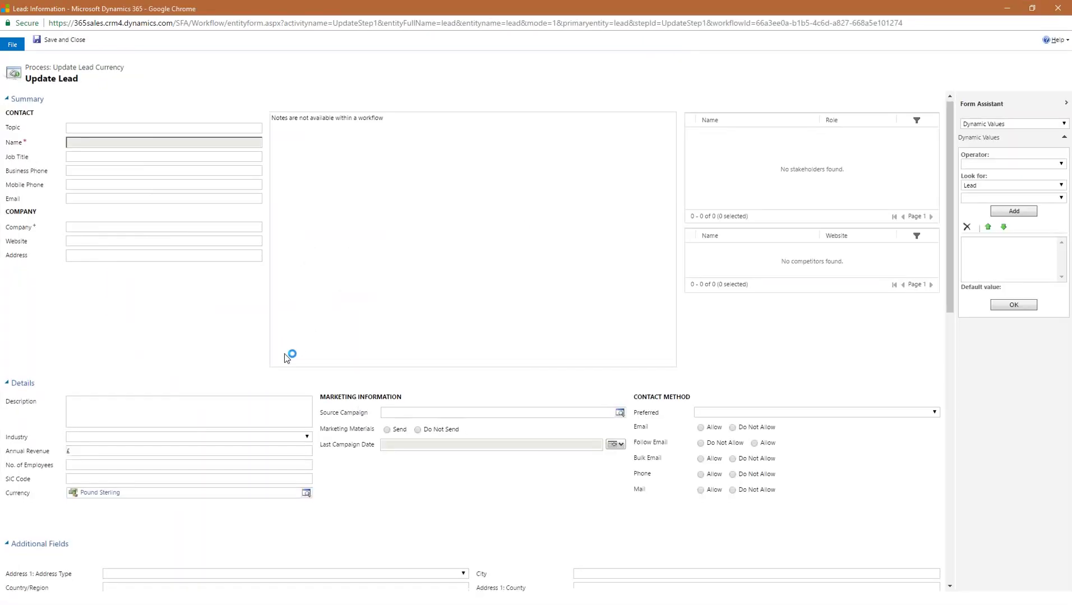
scroll(284, 353, "down", 2)
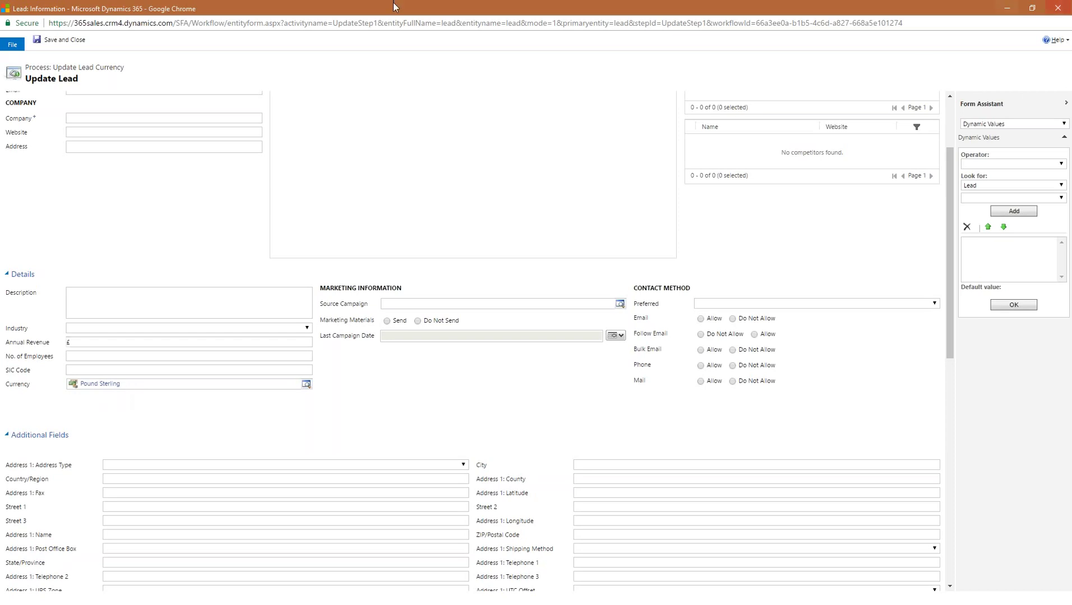
left_click(71, 42)
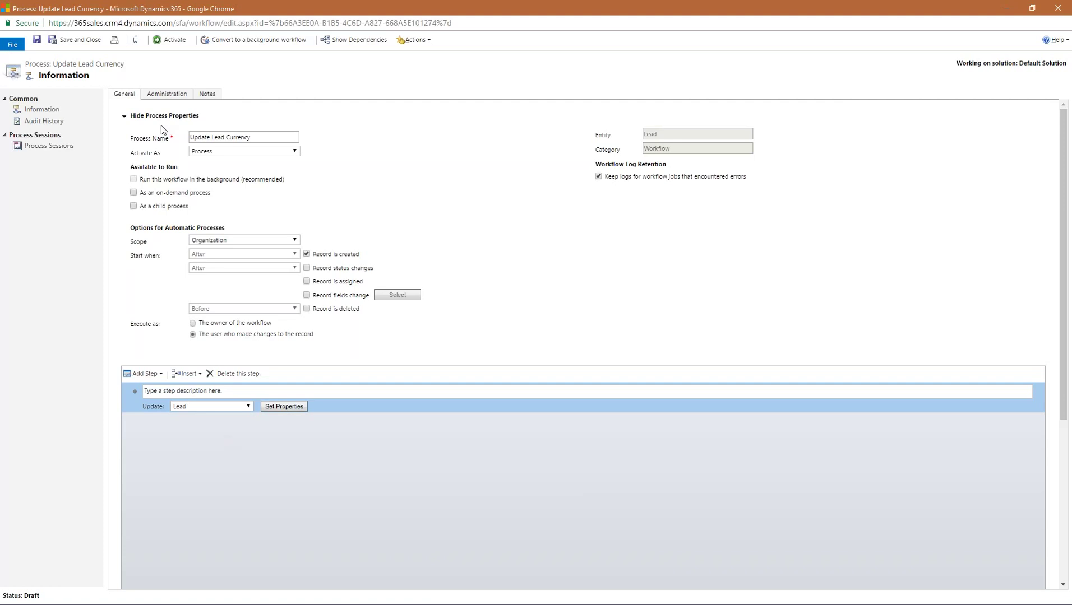
Step: Reactivate the Update Lead Currency workflow and close its window and the extra browser tabs
left_click(172, 39)
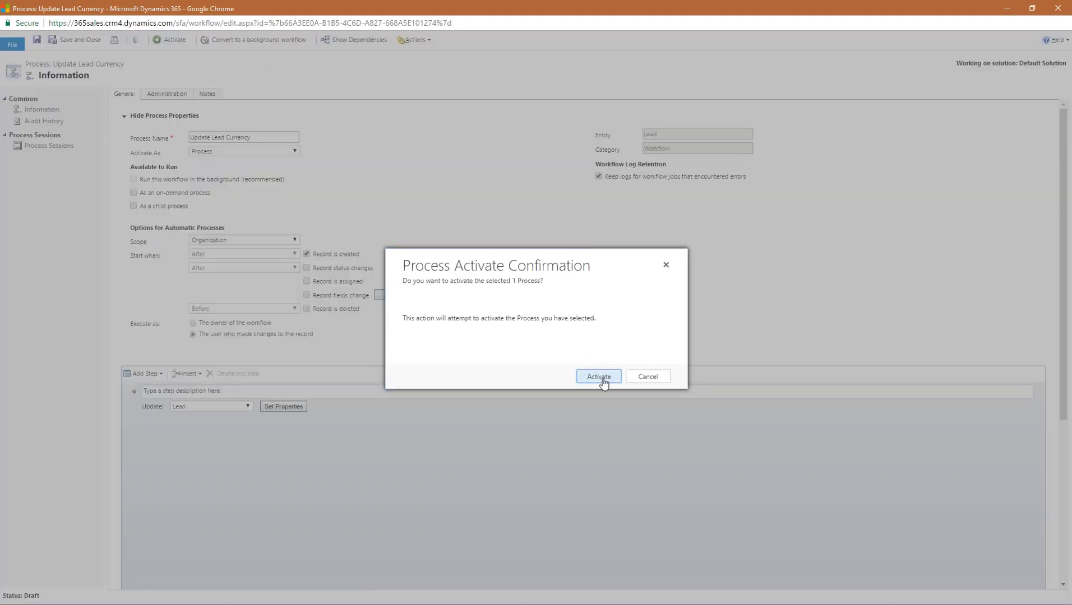
left_click(604, 379)
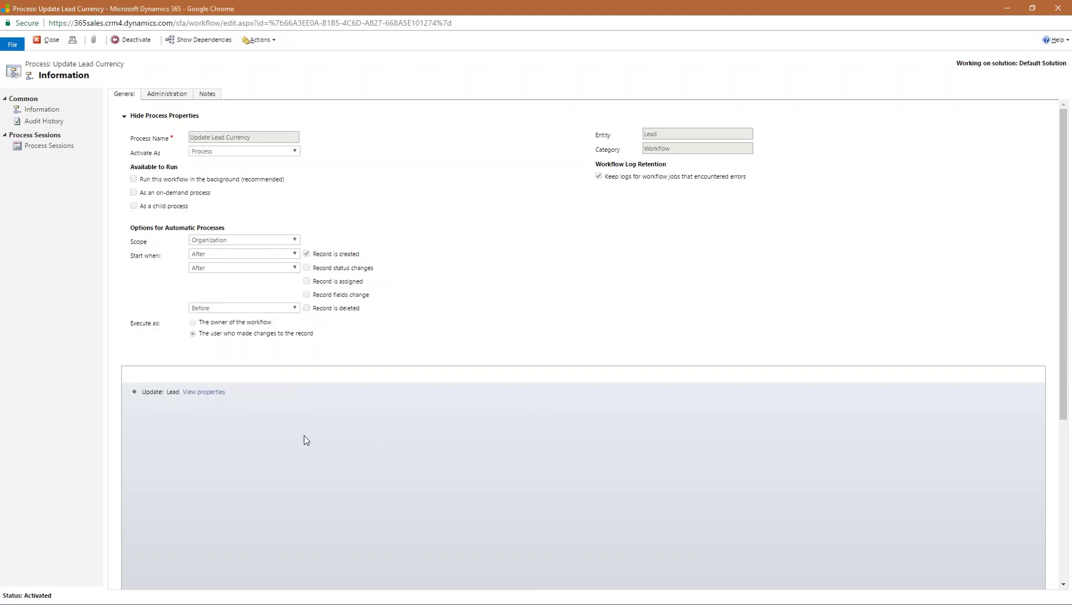
left_click(1057, 9)
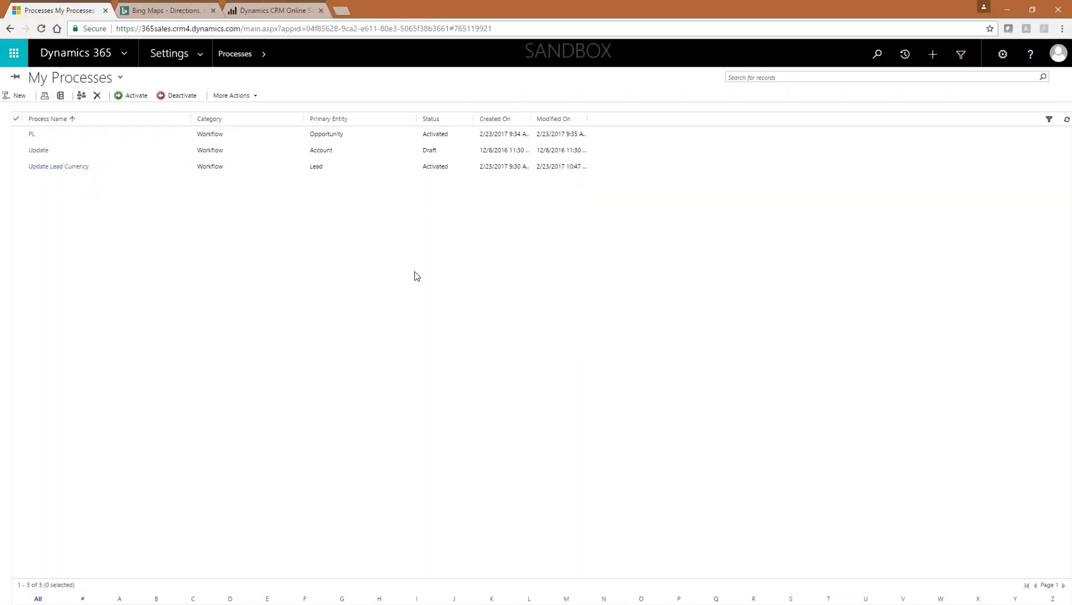
left_click(213, 10)
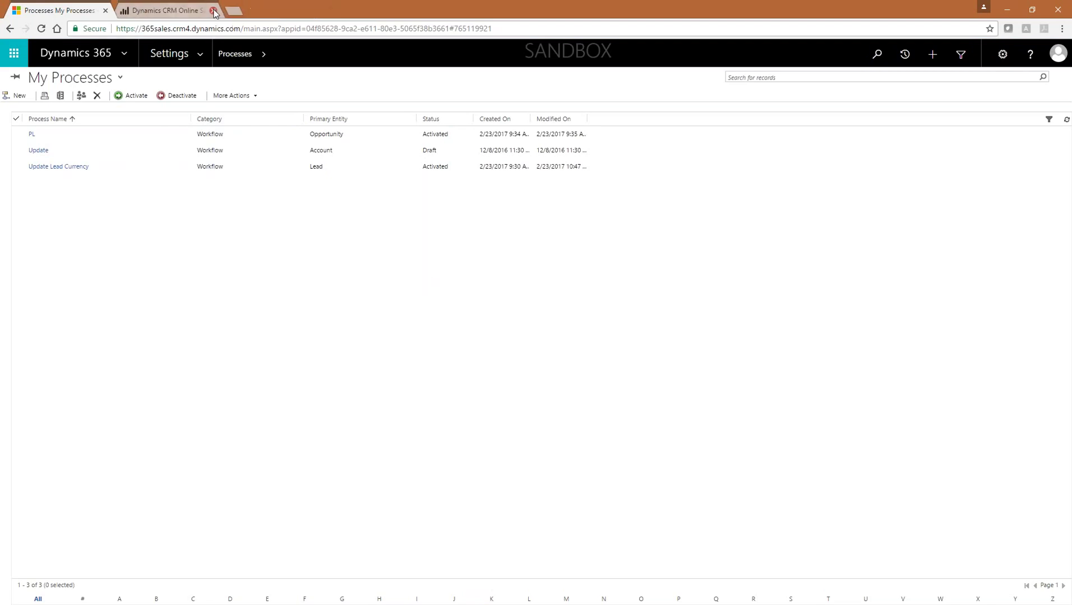
left_click(213, 10)
Step: Navigate to the Sales area's Available Reports list of 27 reports
left_click(125, 50)
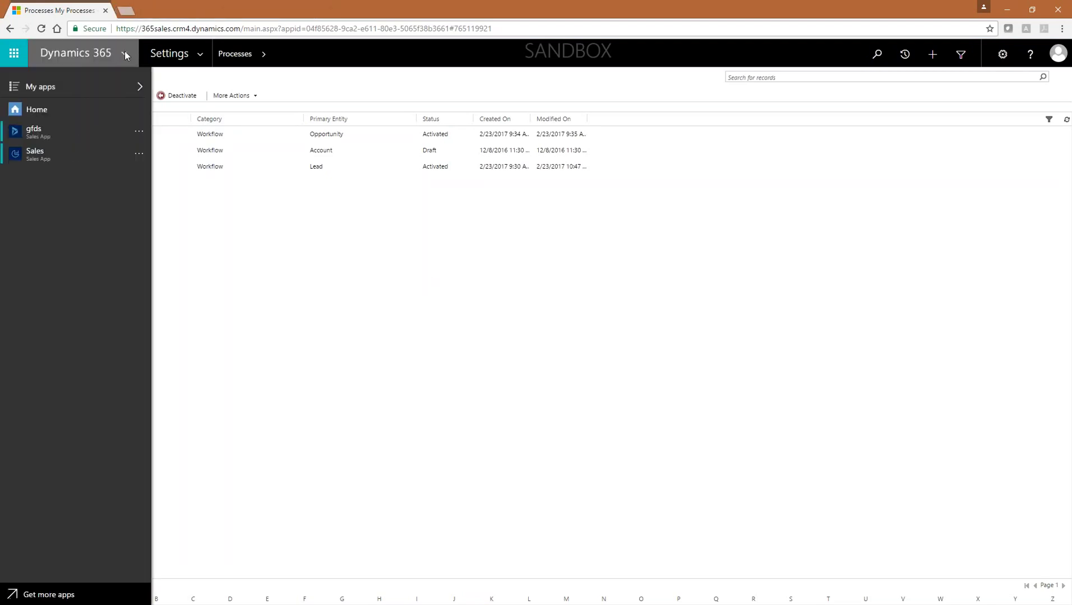
left_click(203, 55)
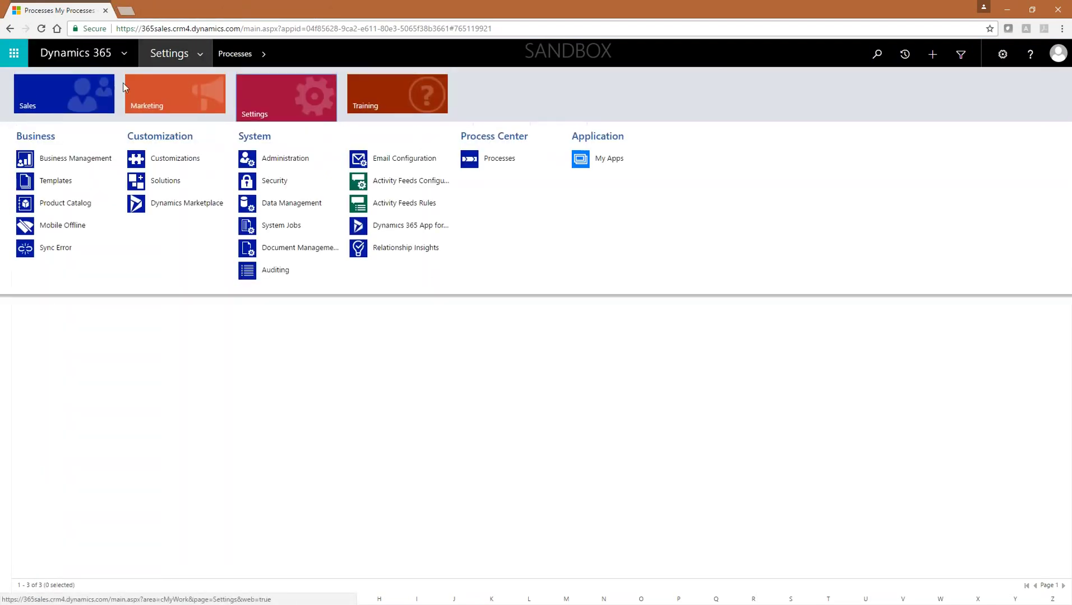
left_click(77, 96)
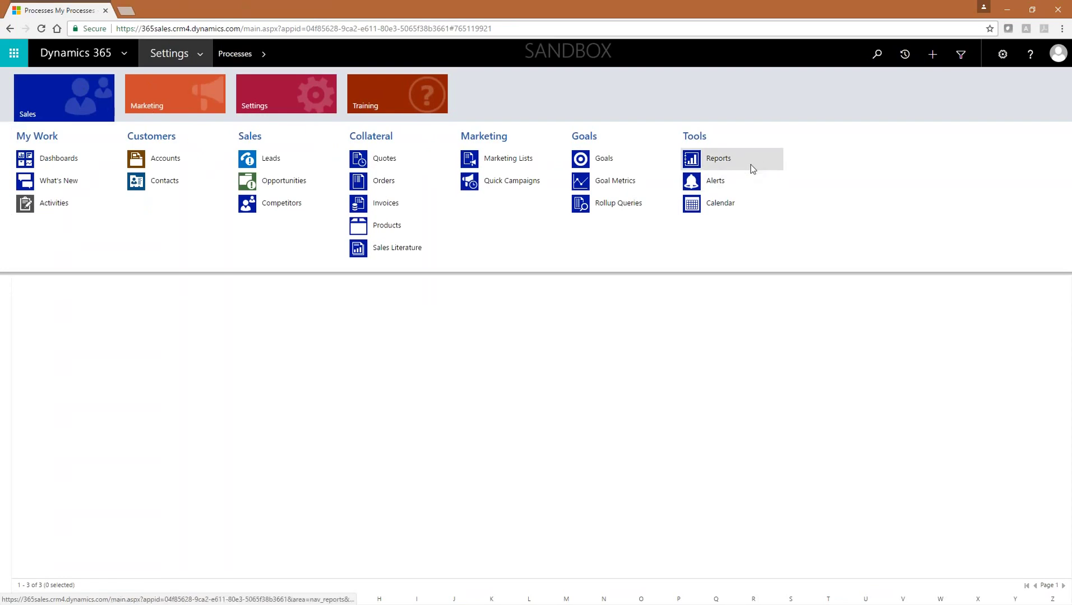
left_click(719, 159)
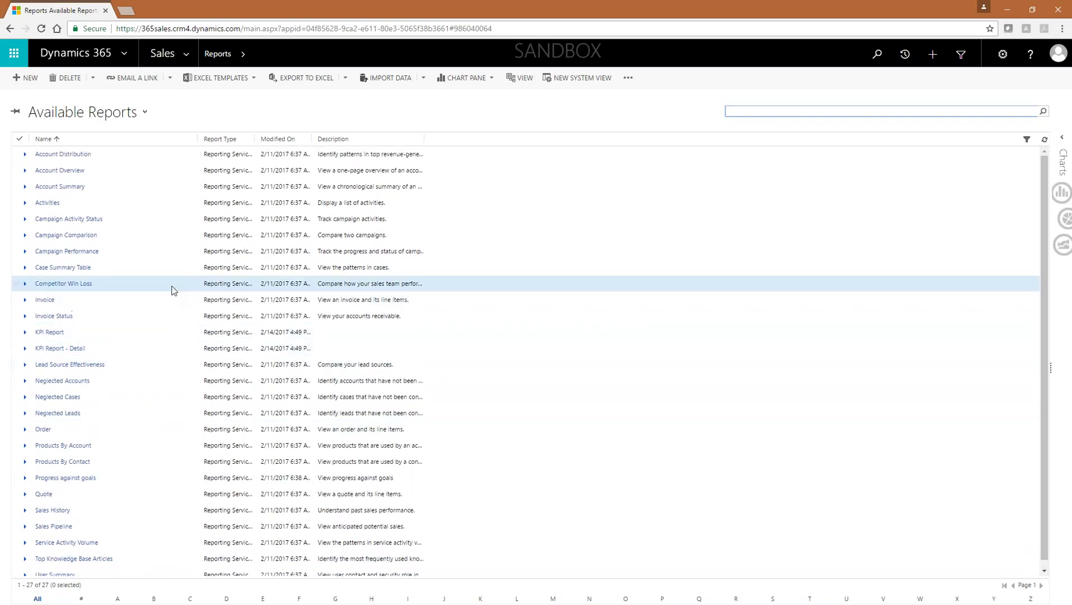
Step: Browse the available reports, then run Sales Pipeline to chart £210,820.00 estimated revenue by sales stage
left_click(137, 170)
left_click(132, 184)
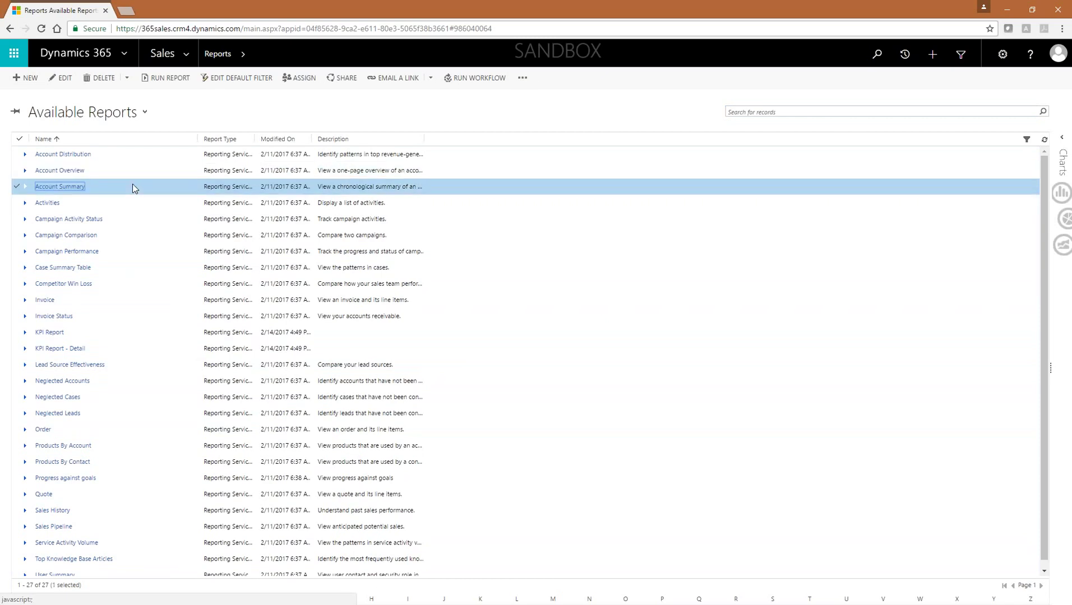
left_click(149, 380)
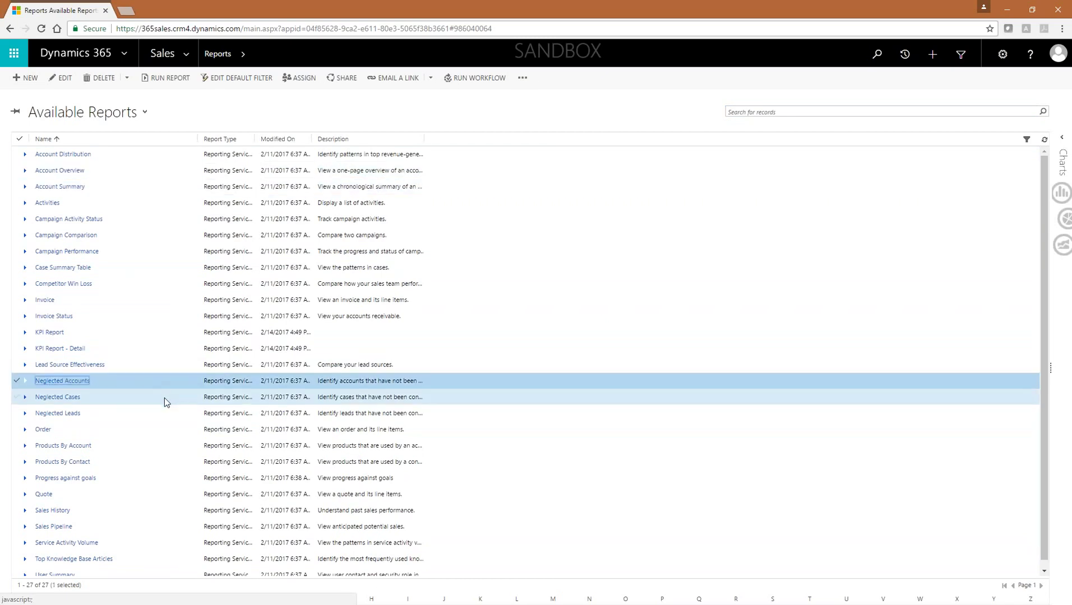
left_click(164, 398)
left_click(159, 412)
left_click(168, 447)
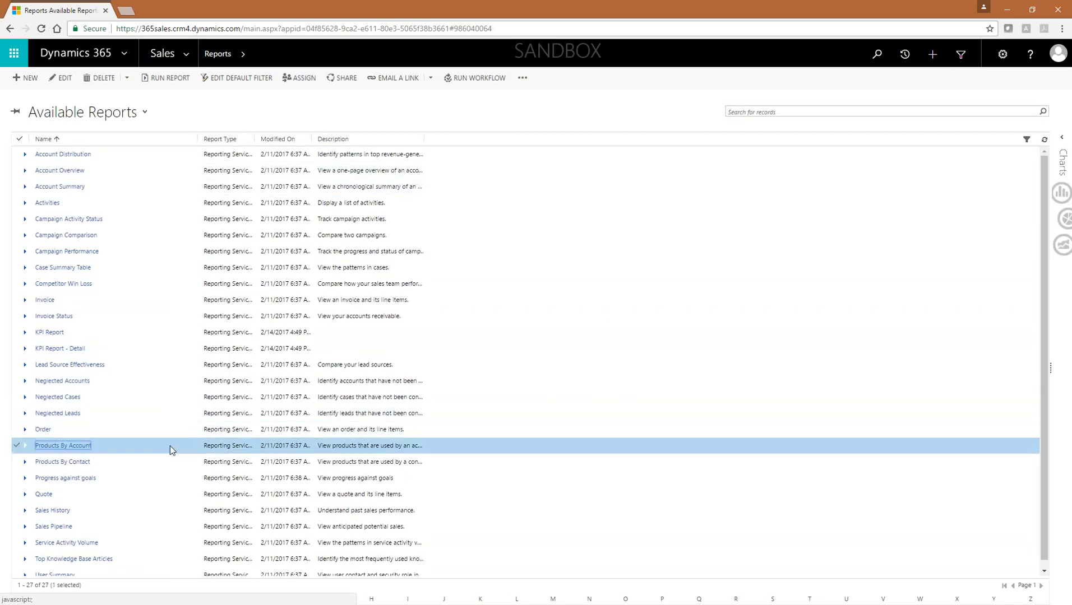
left_click(132, 487)
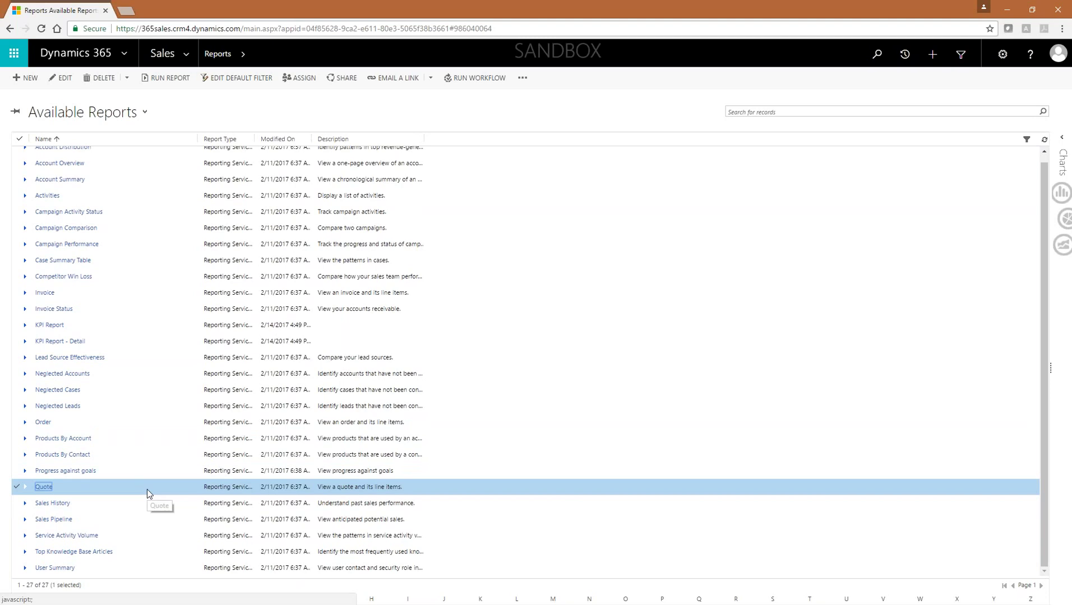
left_click(126, 519)
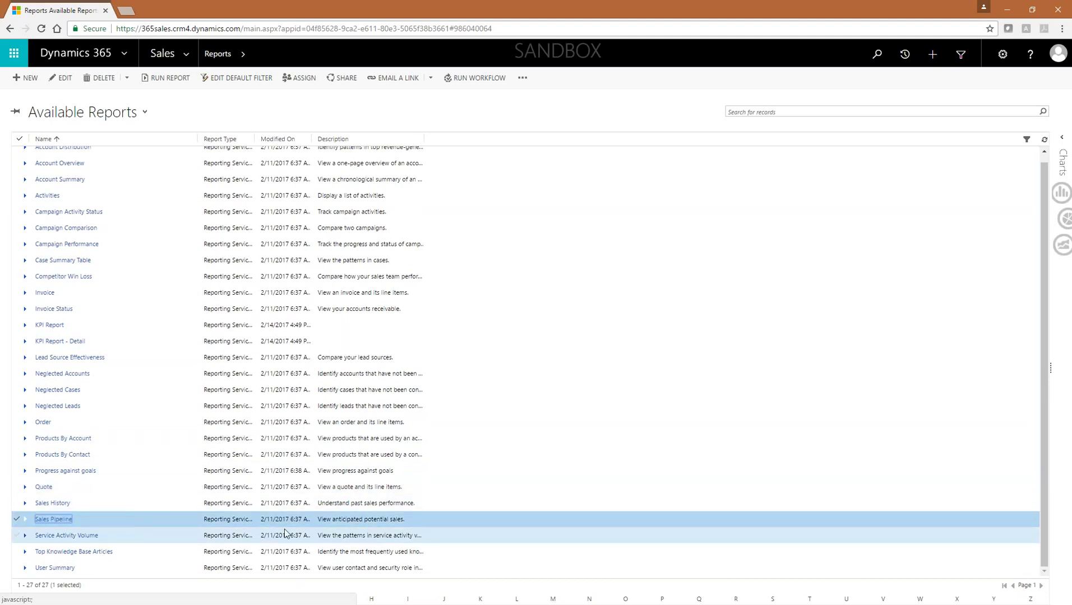
left_click(170, 78)
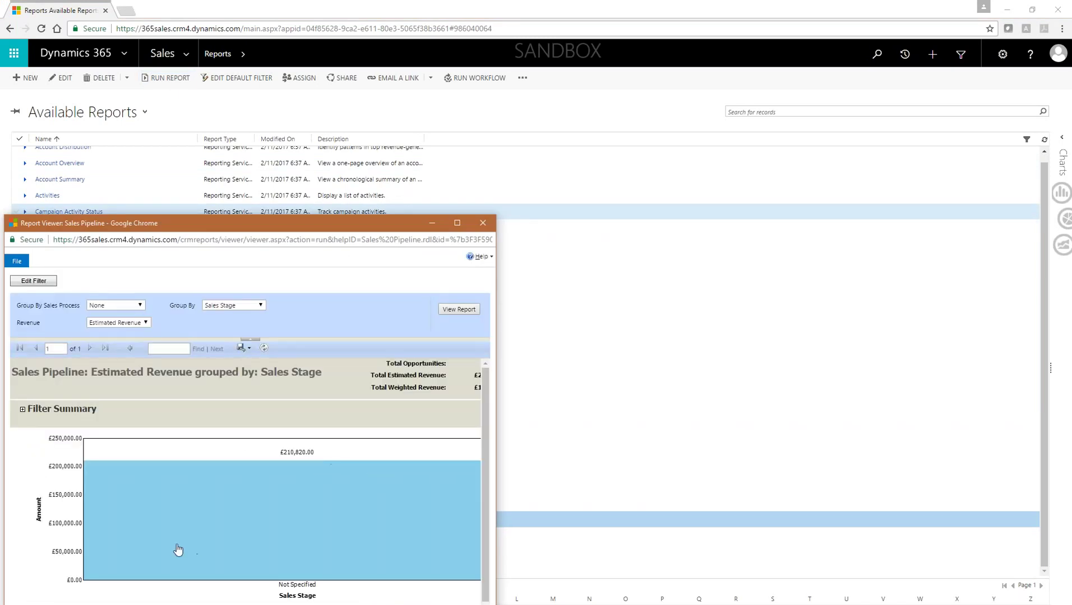
Step: Maximize the report viewer, export the report as PDF, and open Sales Pipeline.pdf
right_click(191, 542)
left_click(457, 224)
left_click(457, 224)
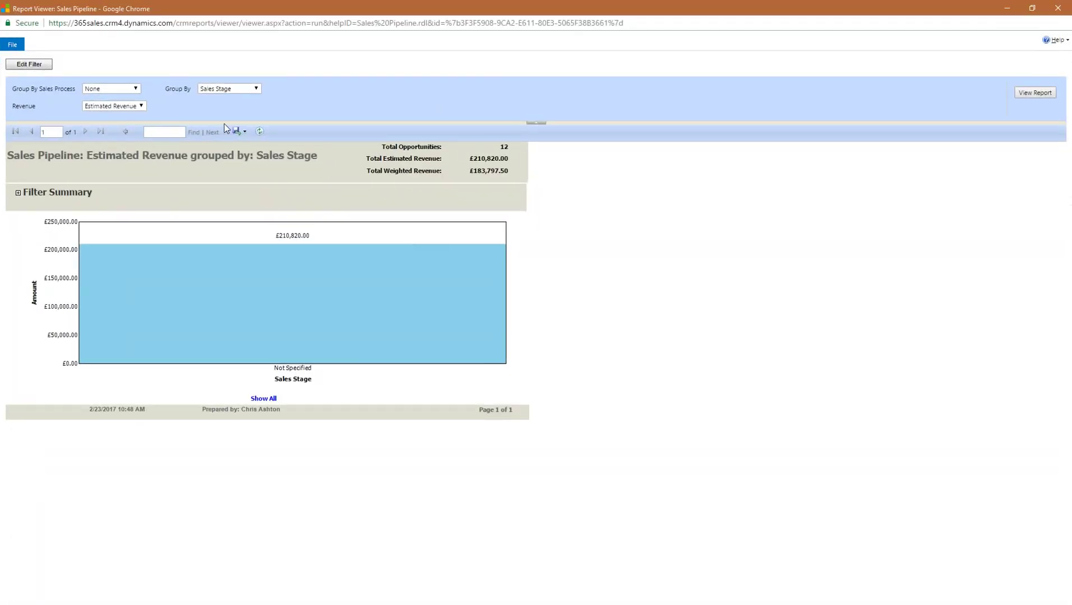
right_click(241, 131)
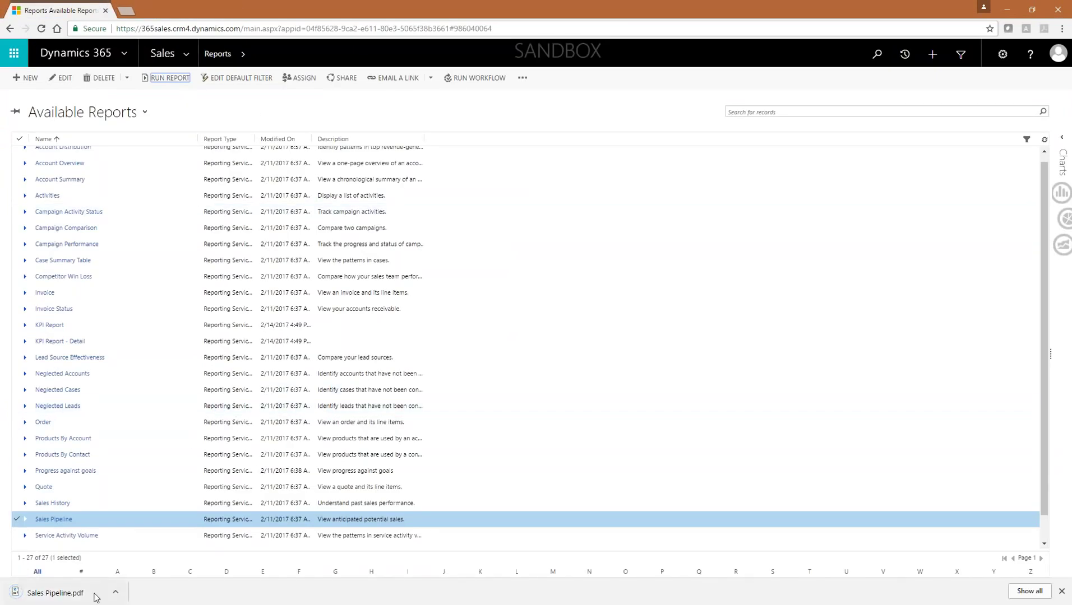
left_click(55, 593)
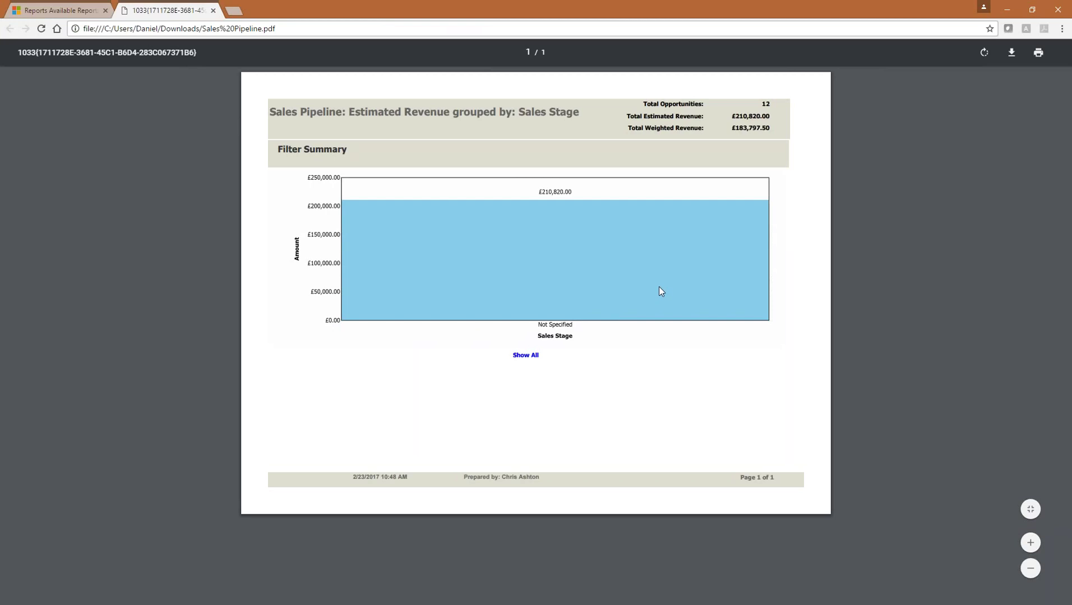
Step: Return to Dynamics 365 and open Dashboards from the Sales navigation menu
left_click(57, 10)
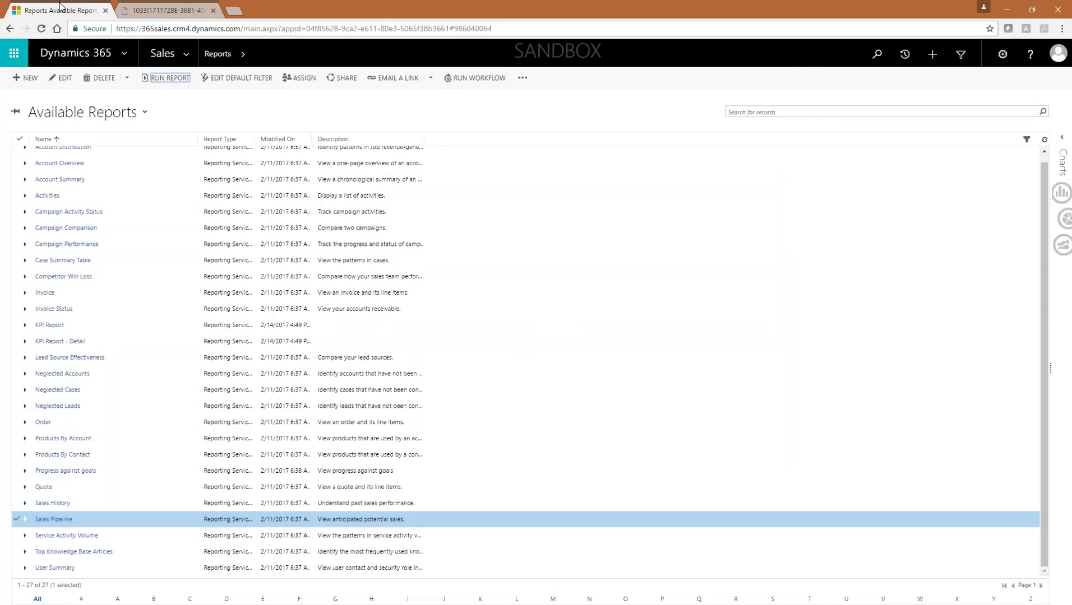
left_click(127, 54)
left_click(124, 49)
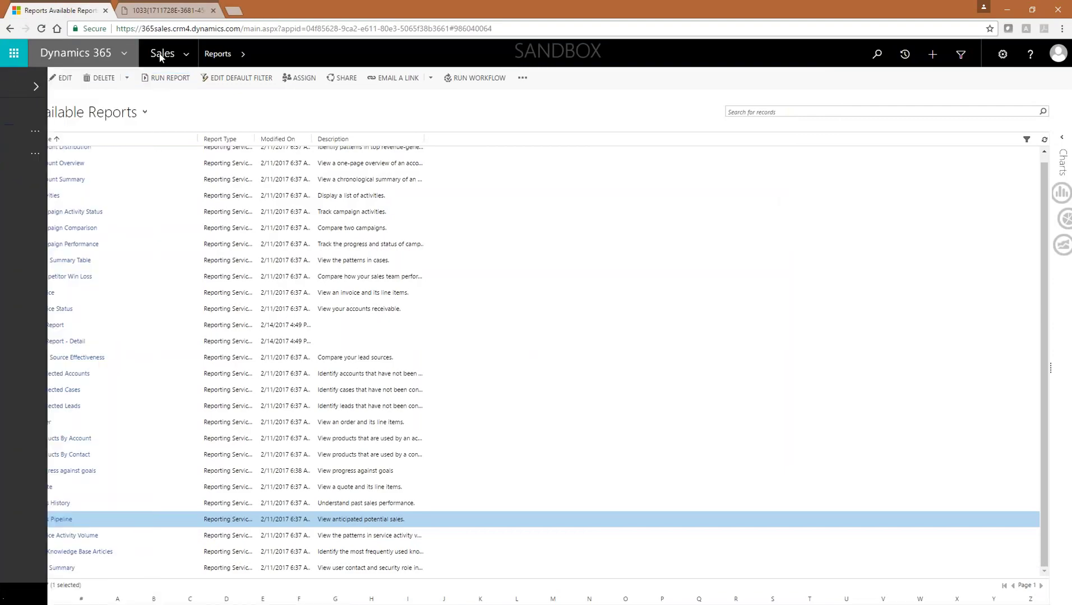
left_click(195, 51)
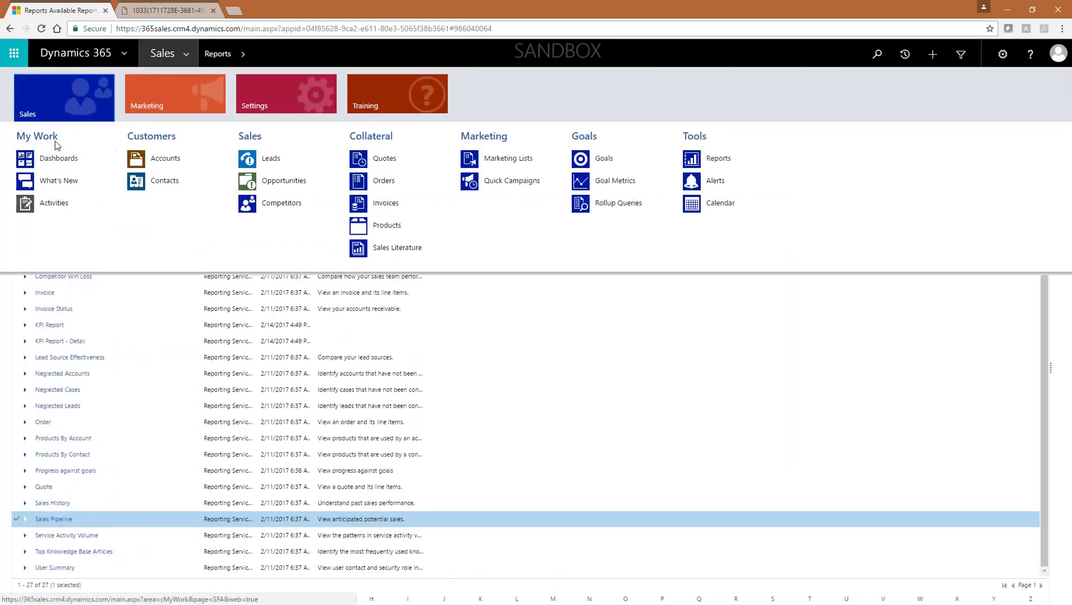
left_click(68, 158)
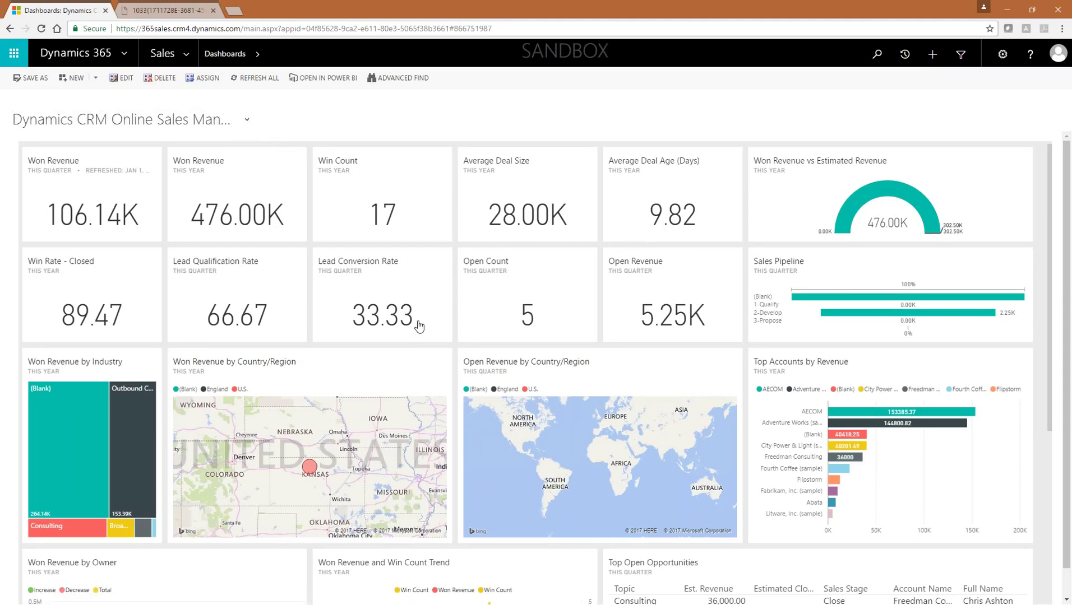
Step: Review the dashboard charts and open the Power BI report behind Top Accounts by Revenue
scroll(425, 316, "down", 5)
scroll(428, 317, "up", 5)
scroll(705, 333, "down", 3)
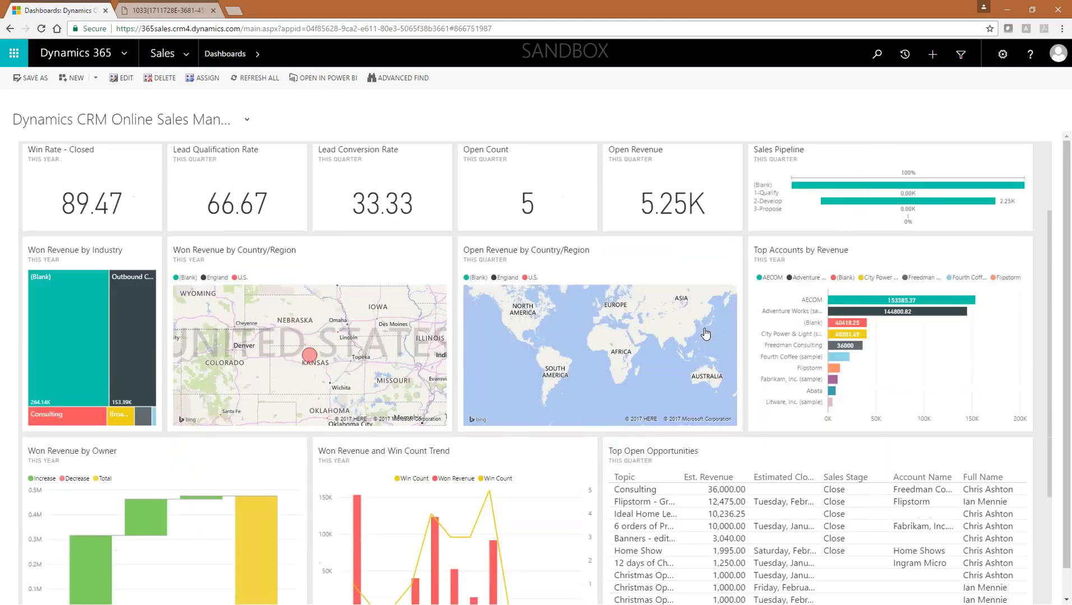
scroll(583, 364, "down", 4)
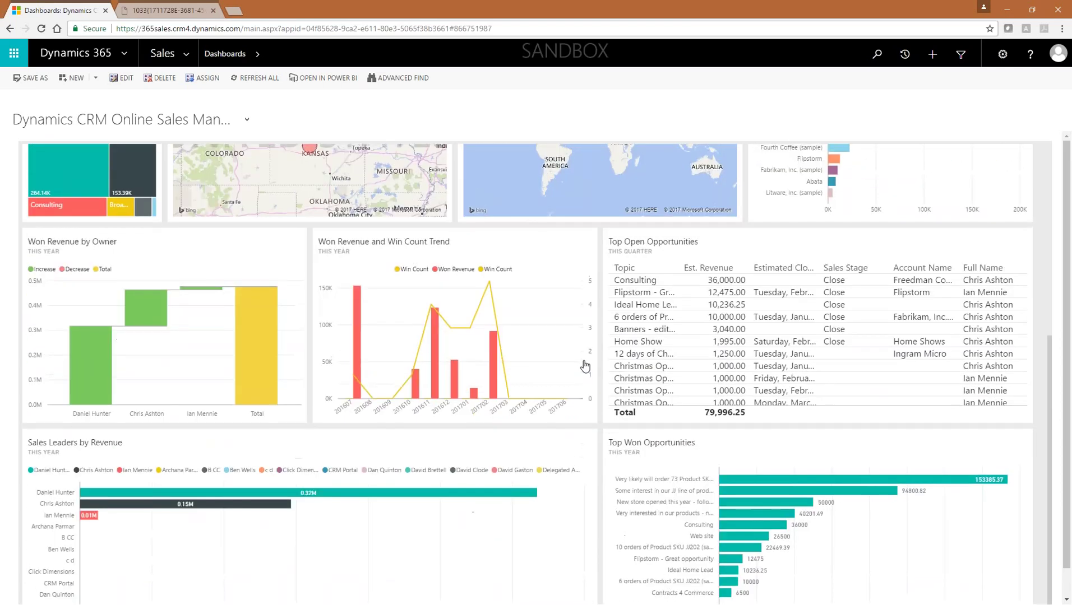
scroll(584, 363, "up", 7)
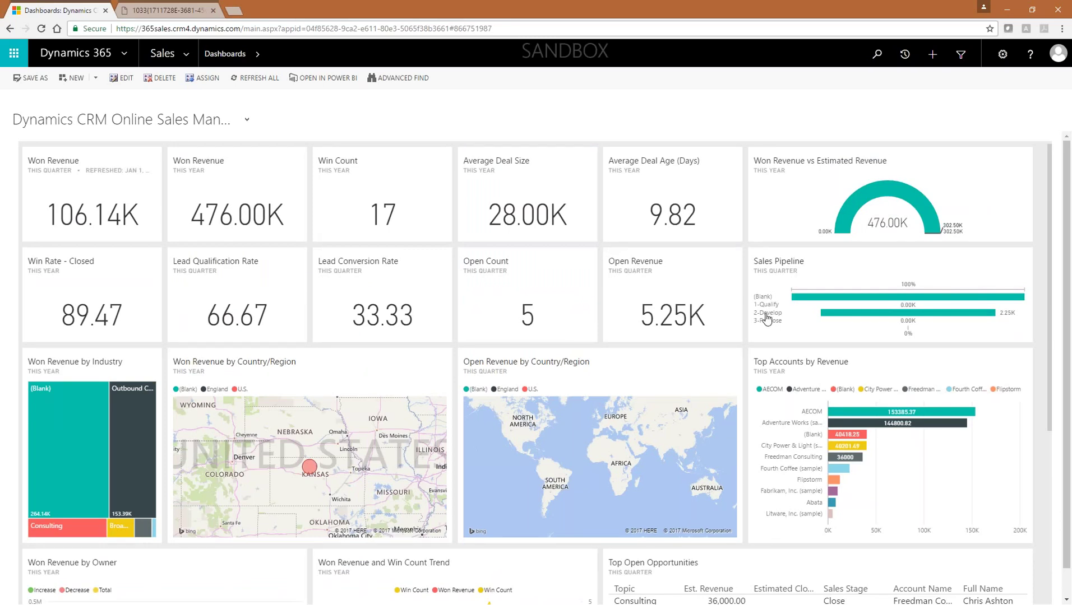
left_click(910, 380)
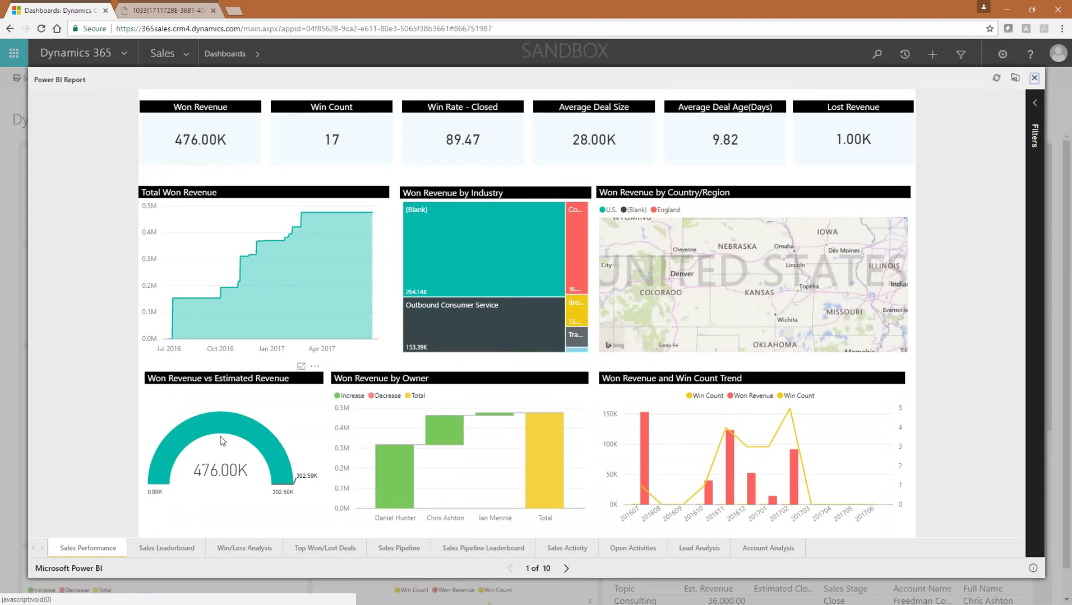
left_click(253, 553)
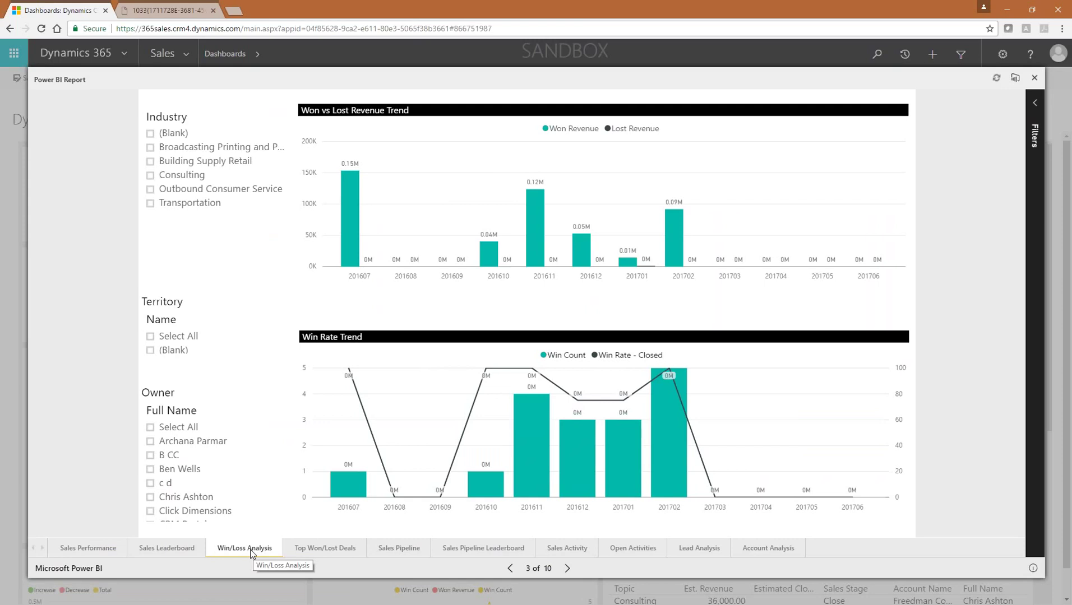
left_click(315, 549)
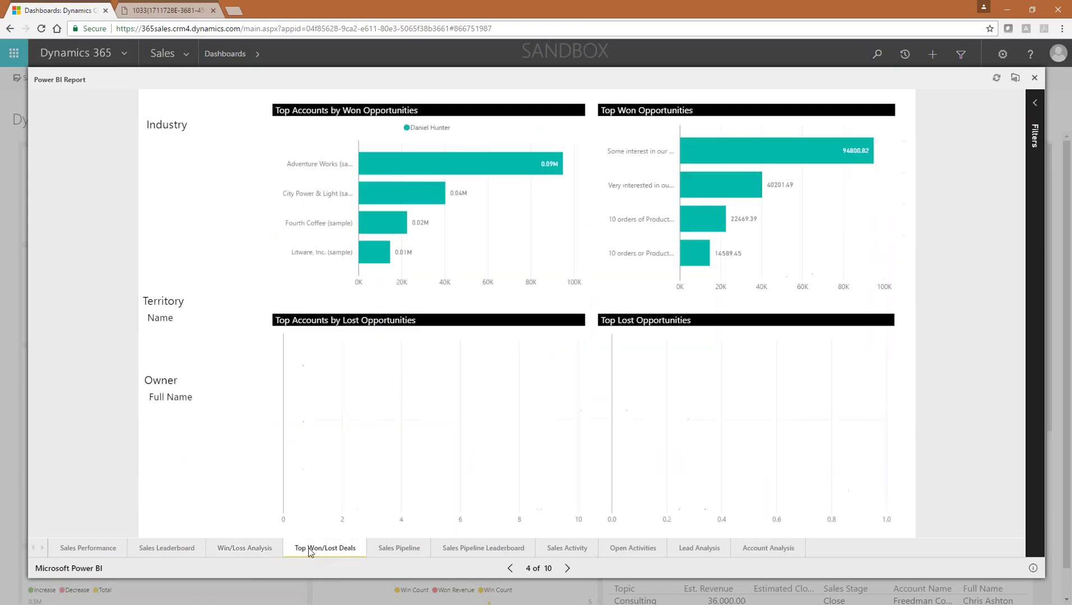
left_click(244, 548)
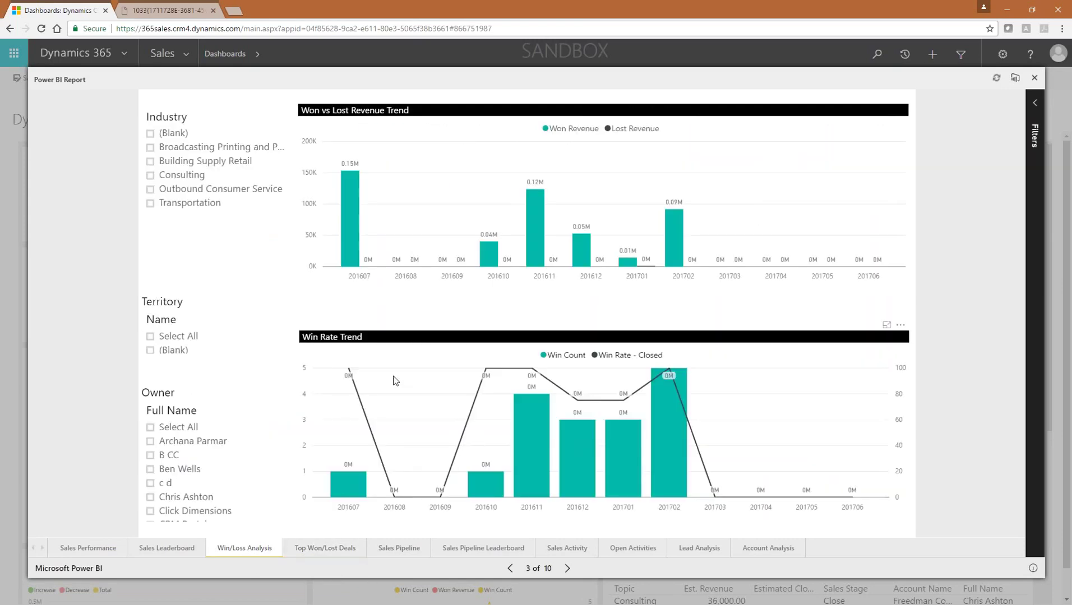
left_click(336, 550)
mouse_move(429, 164)
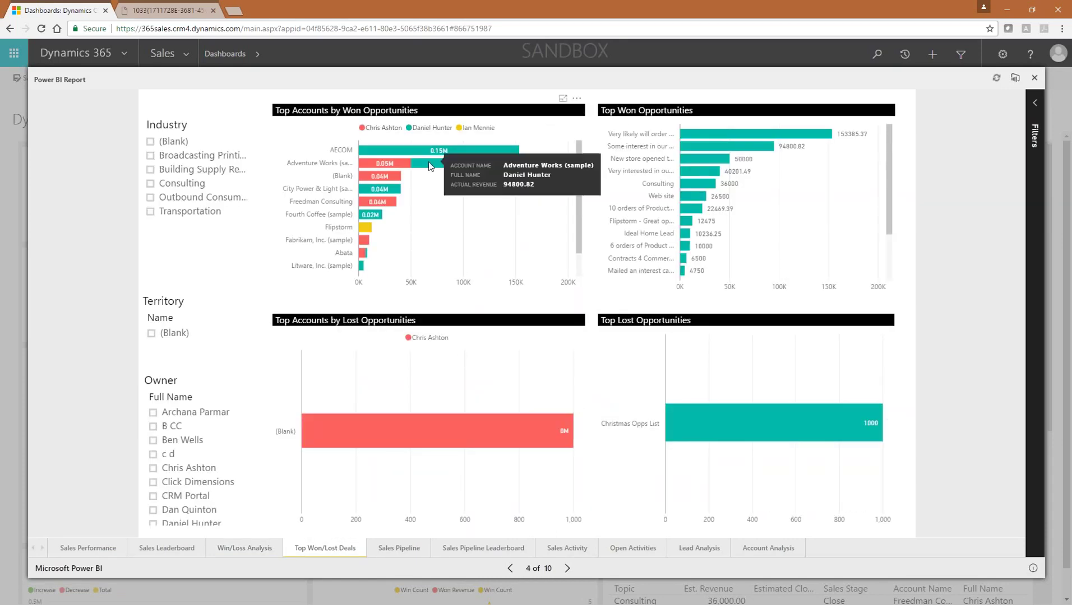
left_click(492, 543)
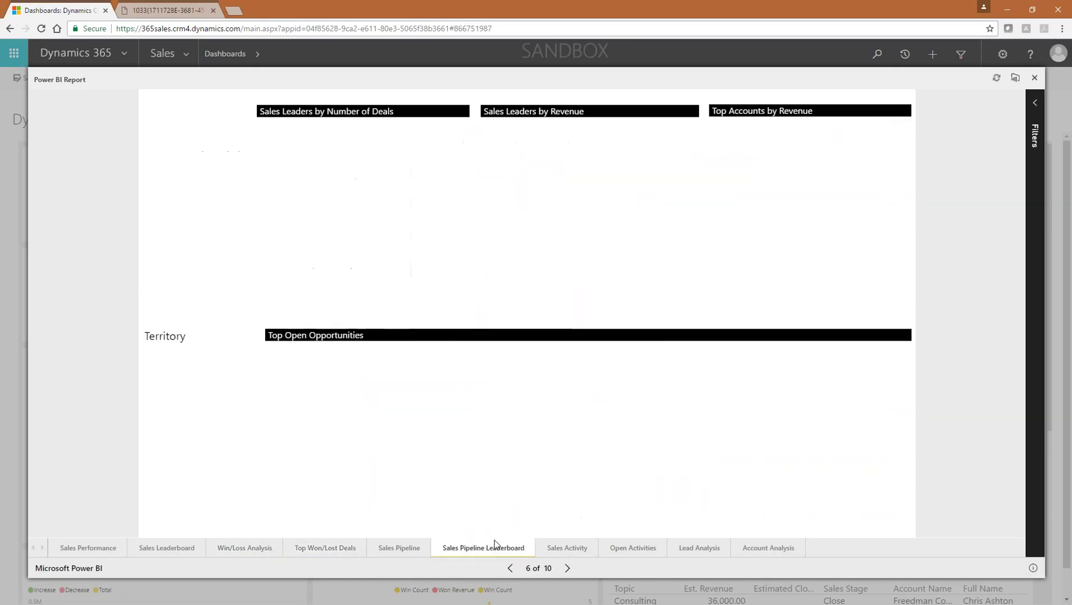
left_click(632, 552)
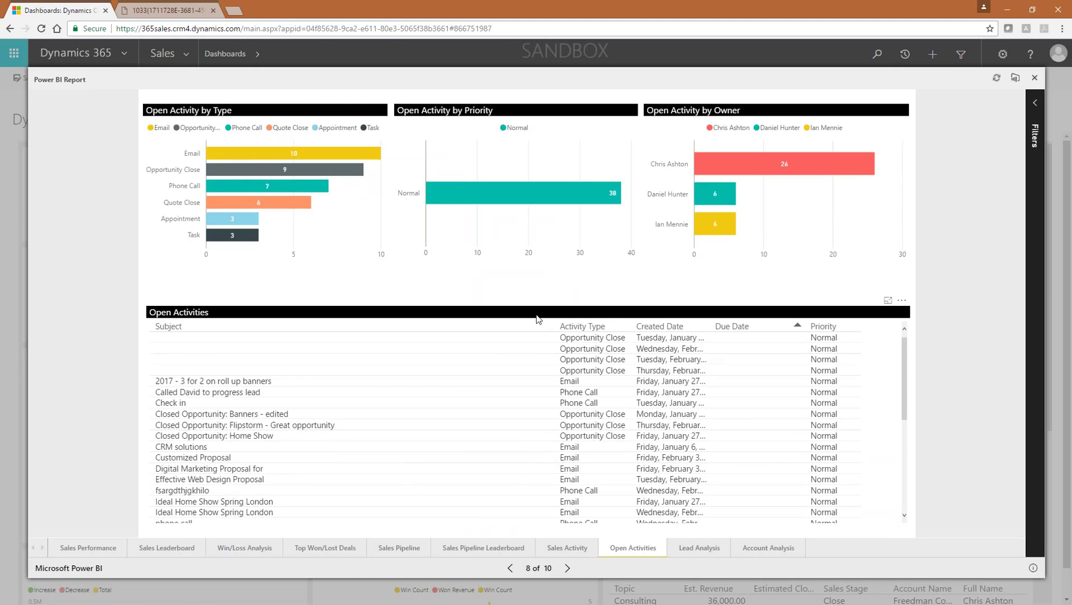
mouse_move(604, 205)
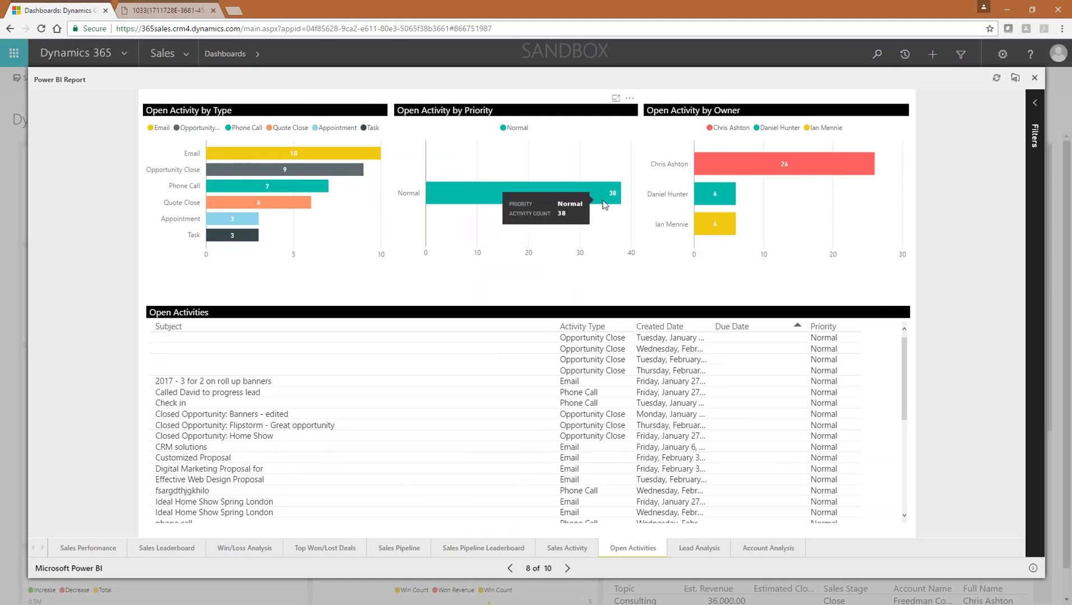
mouse_move(707, 218)
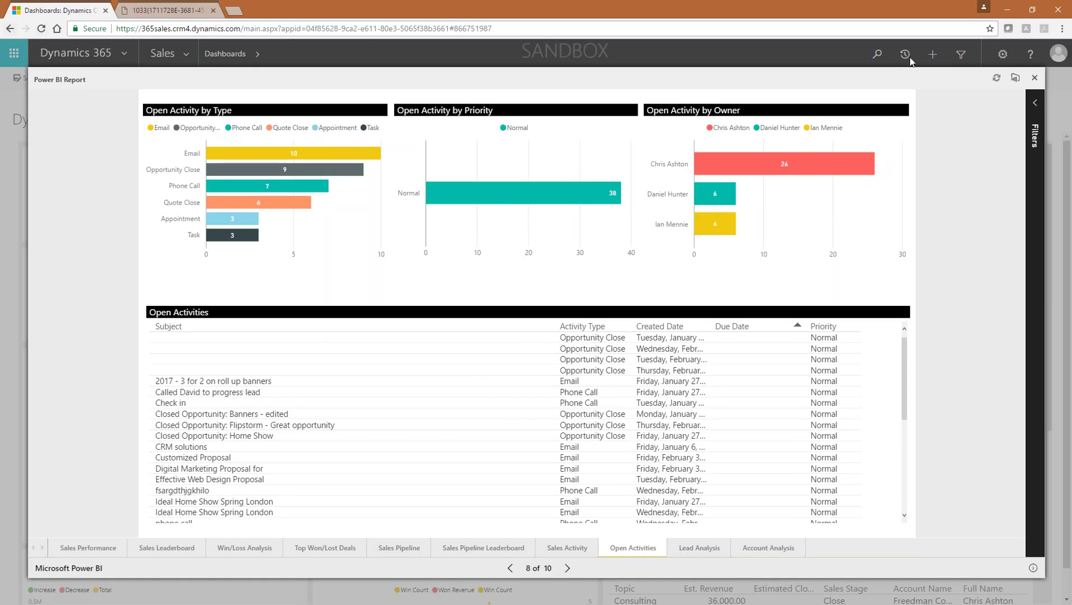
left_click(1034, 78)
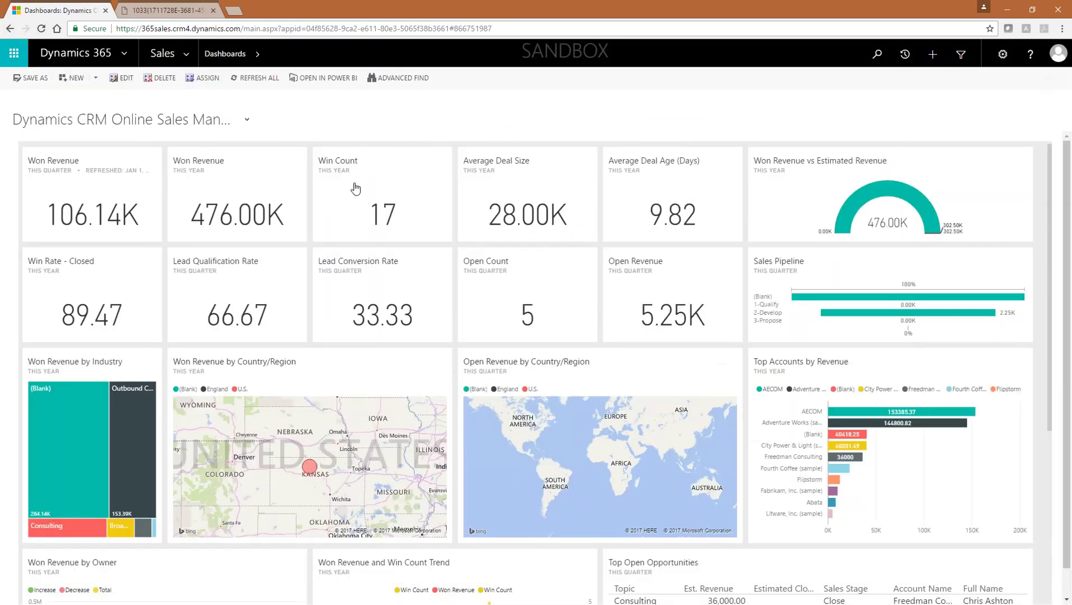